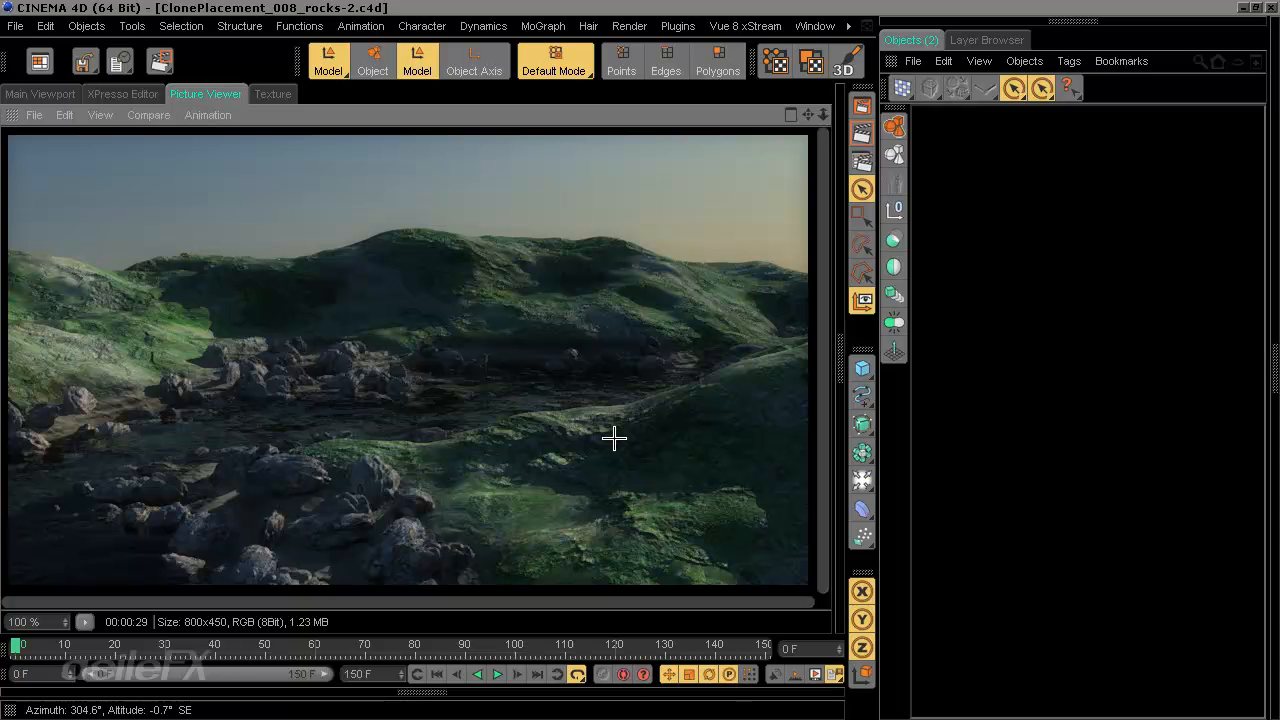
# Step: Inspect the rendered landscape image up close and return to the main viewport
pyautogui.scroll(4, 618, 434)
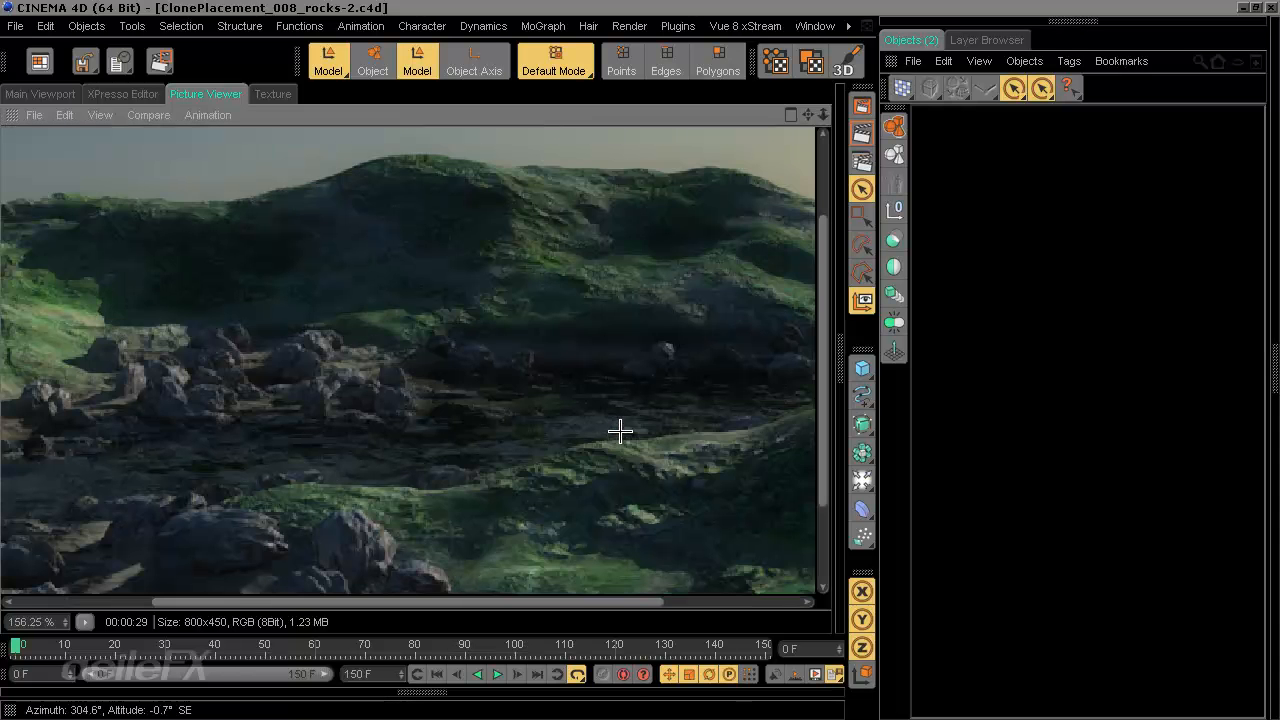
pyautogui.scroll(-4, 619, 432)
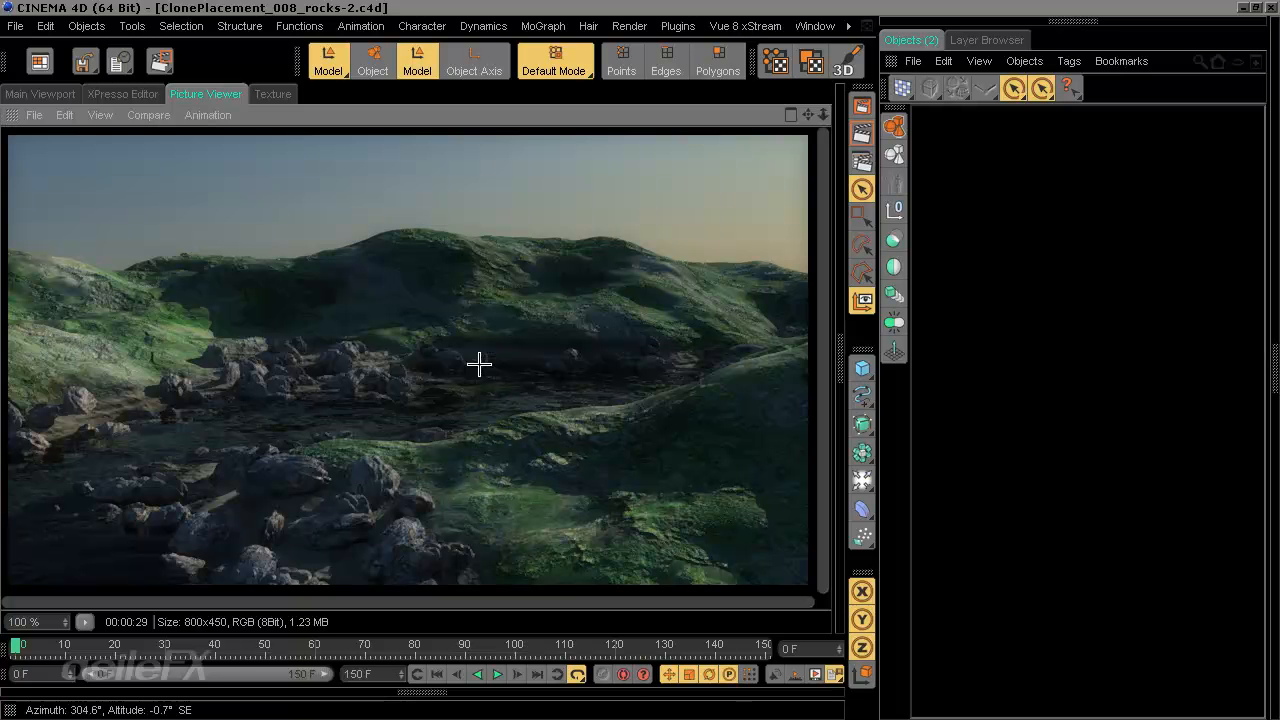
pyautogui.click(52, 96)
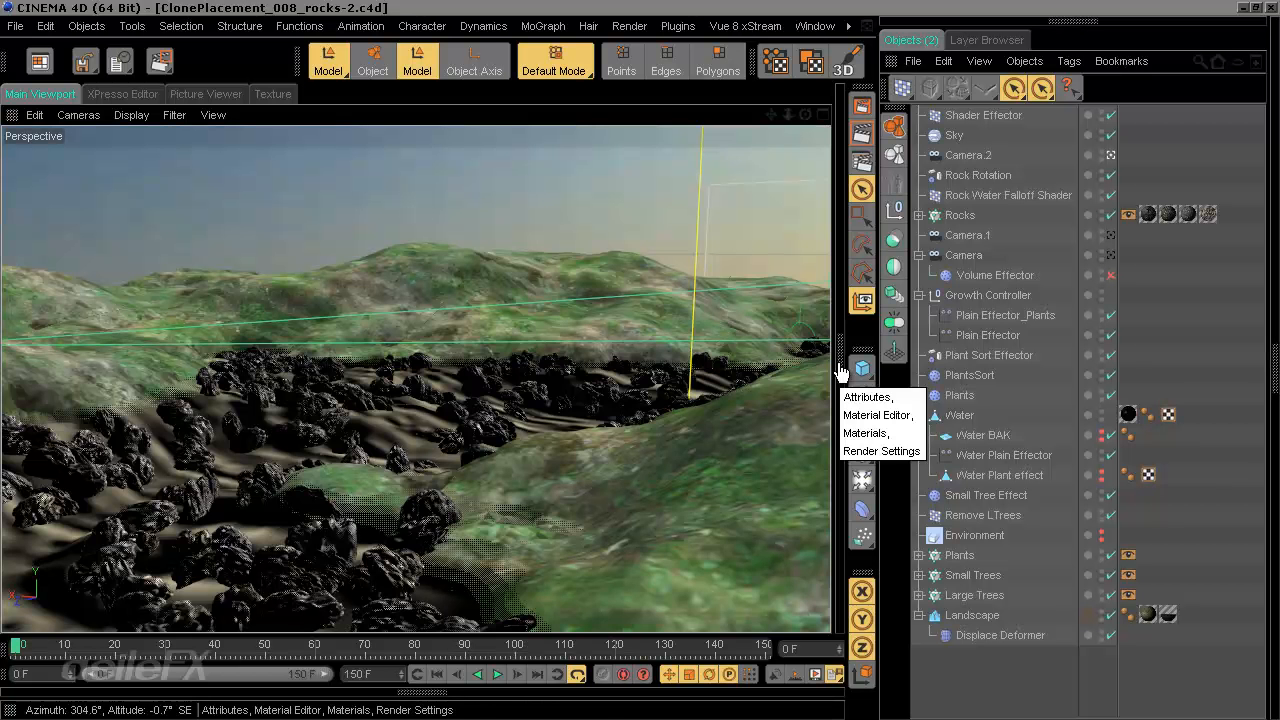
# Step: Inspect the Grass material's Diffusion channel, including its Fusion texture and the Falloff shader in the base channel, and collapse the settings area
pyautogui.moveTo(840, 372); pyautogui.dragTo(763, 441)
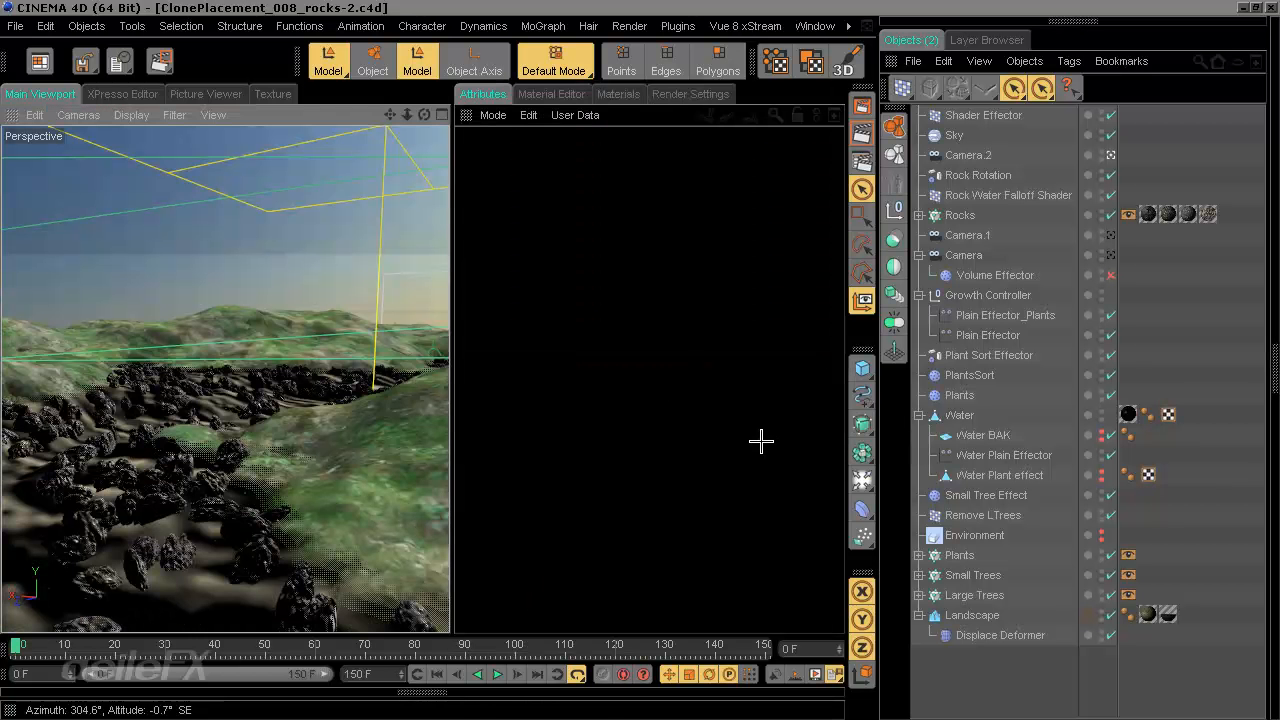
pyautogui.click(618, 94)
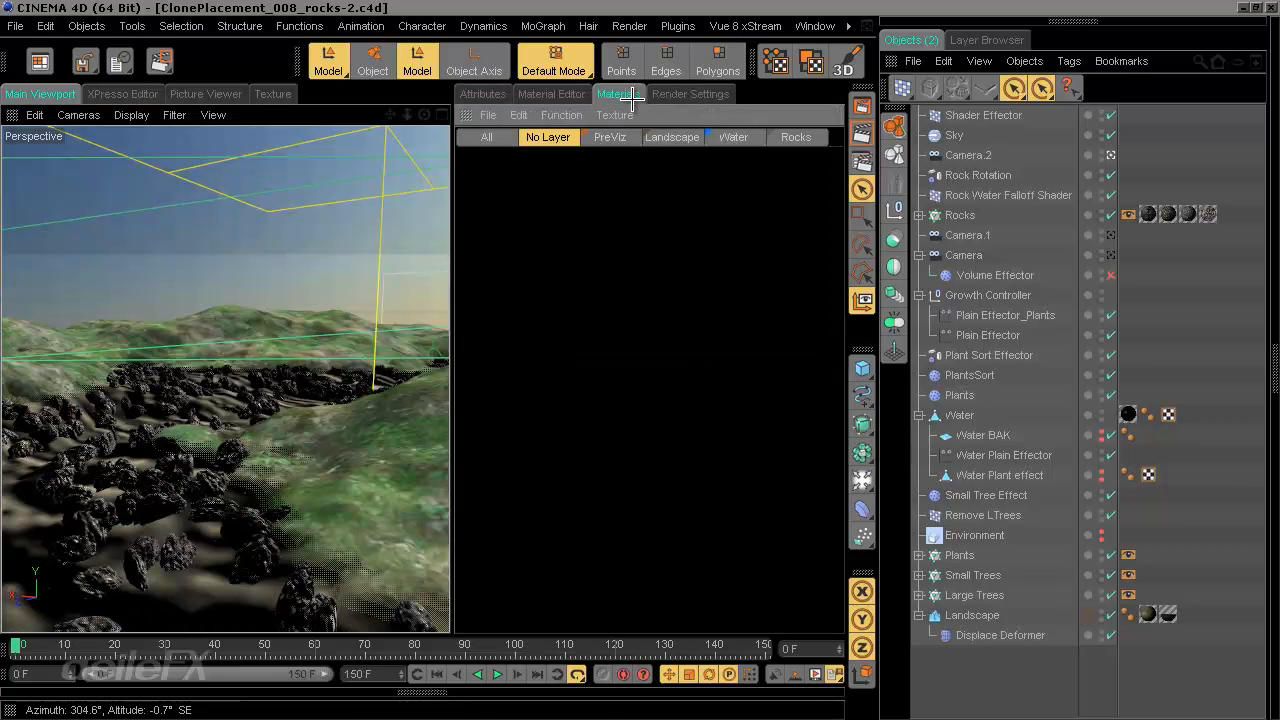
pyautogui.click(680, 140)
pyautogui.doubleClick(485, 221)
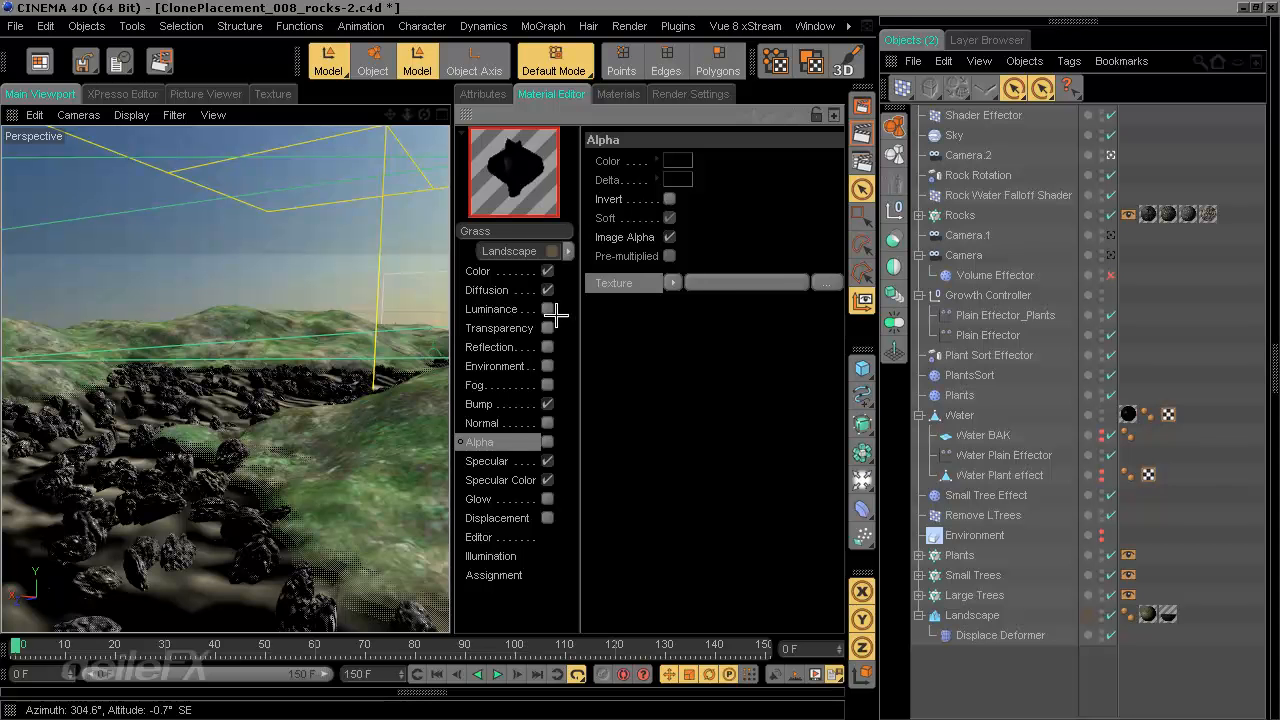
pyautogui.click(490, 289)
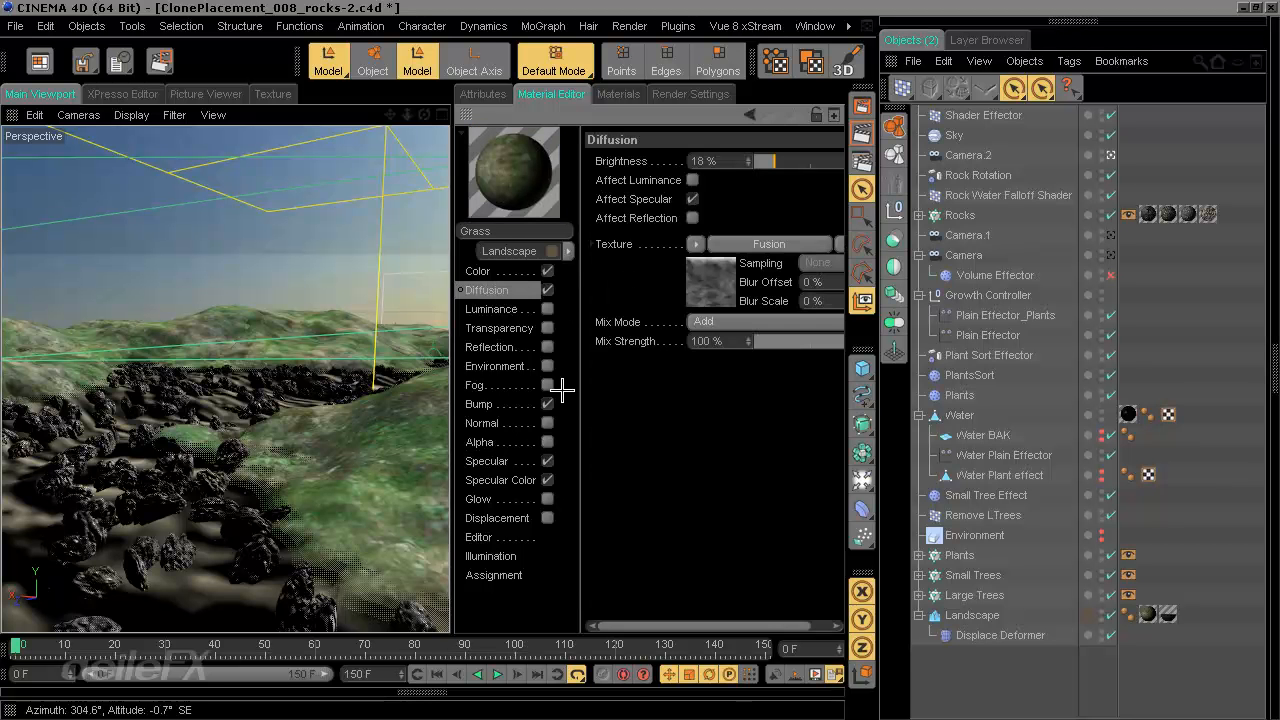
pyautogui.click(790, 244)
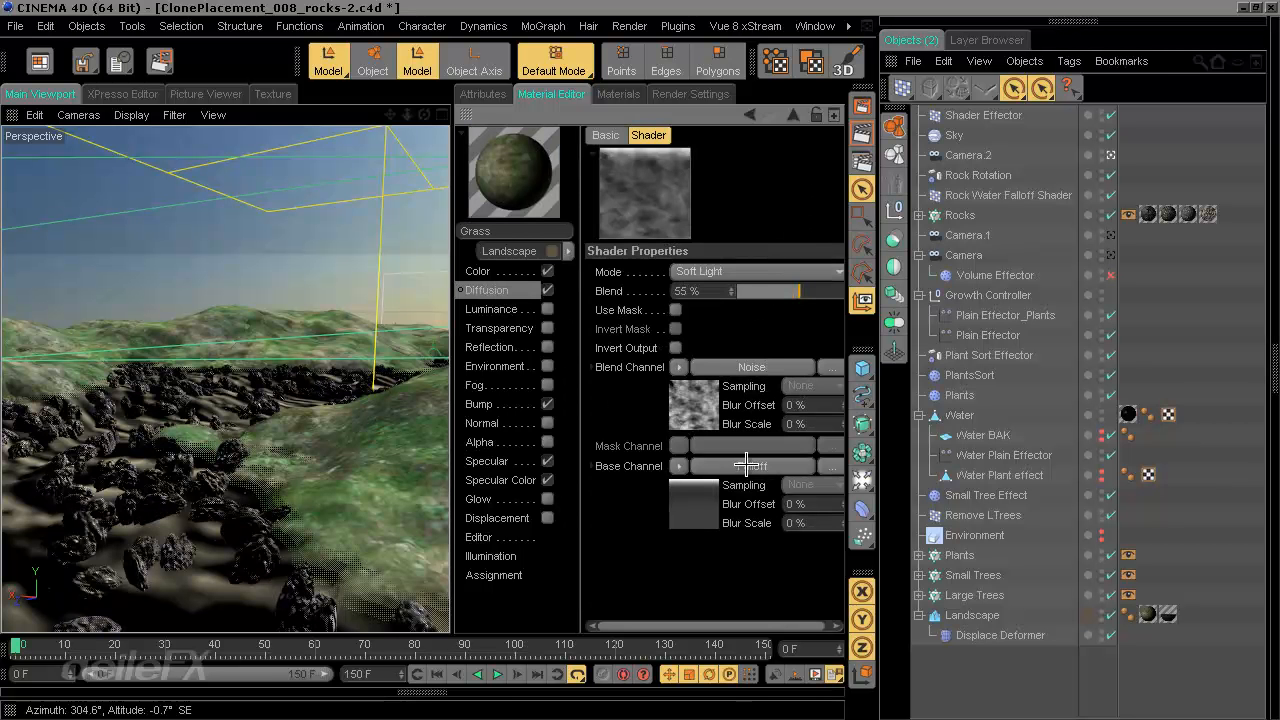
pyautogui.click(746, 464)
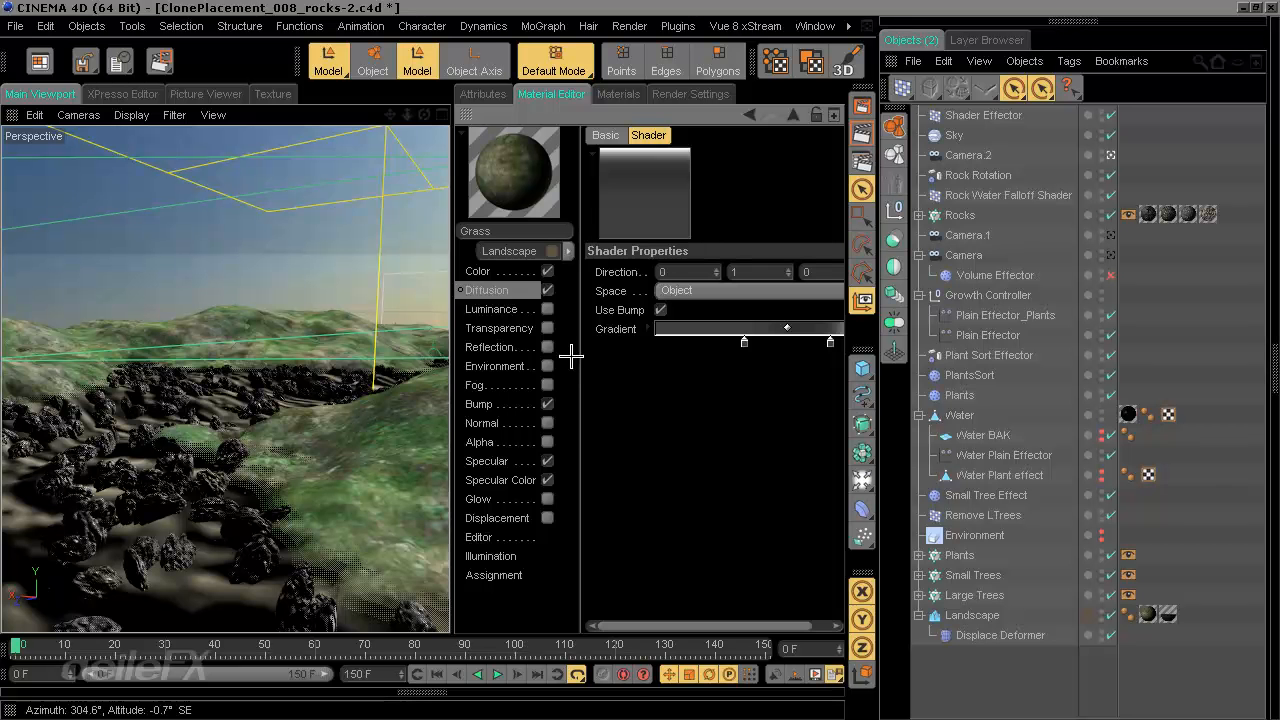
pyautogui.keyDown('ctrl'); pyautogui.click(465, 114); pyautogui.keyUp('ctrl')
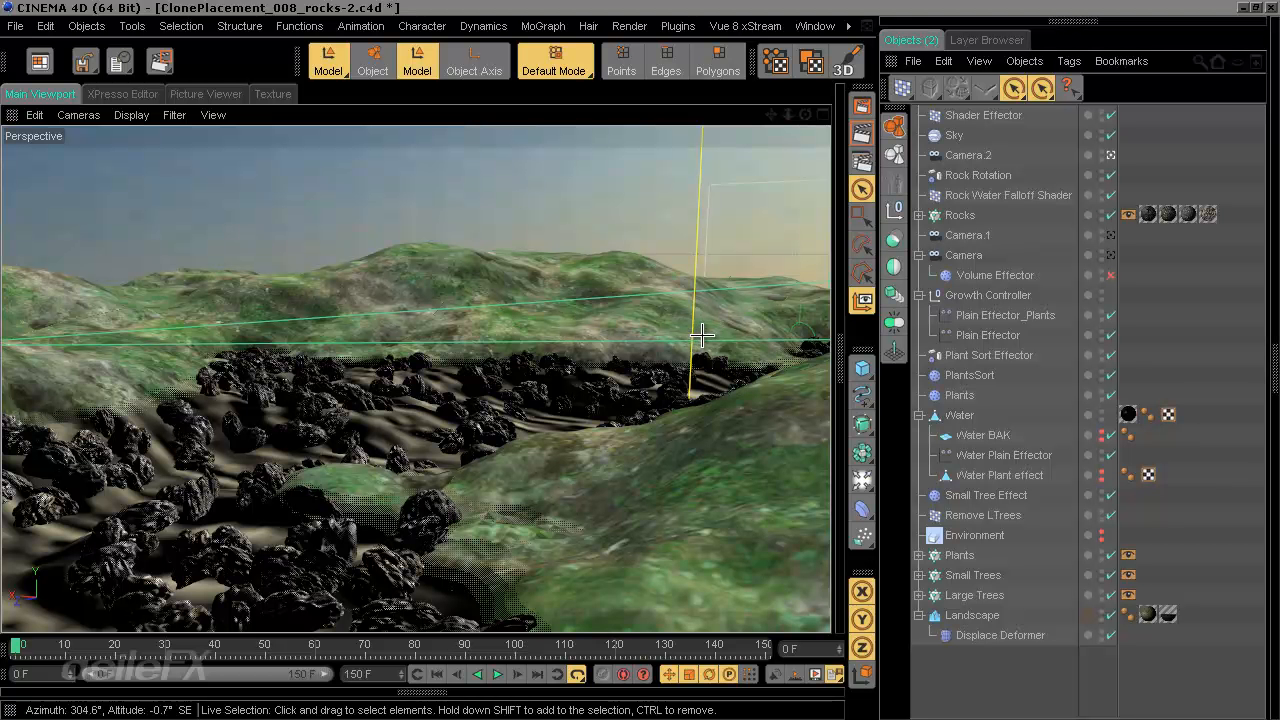
# Step: Check the rendered image, and leave the Camera.2 view to survey the landscape from above
pyautogui.hotkey('shift', 'r')
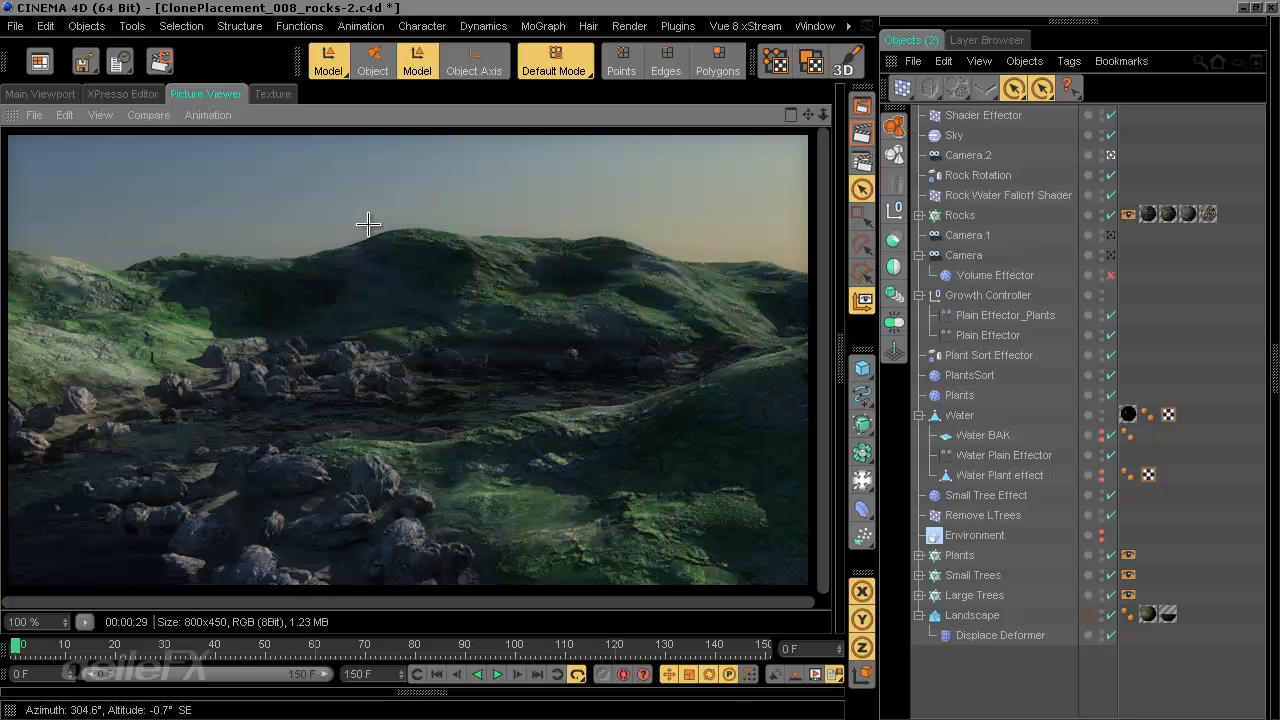
pyautogui.click(40, 93)
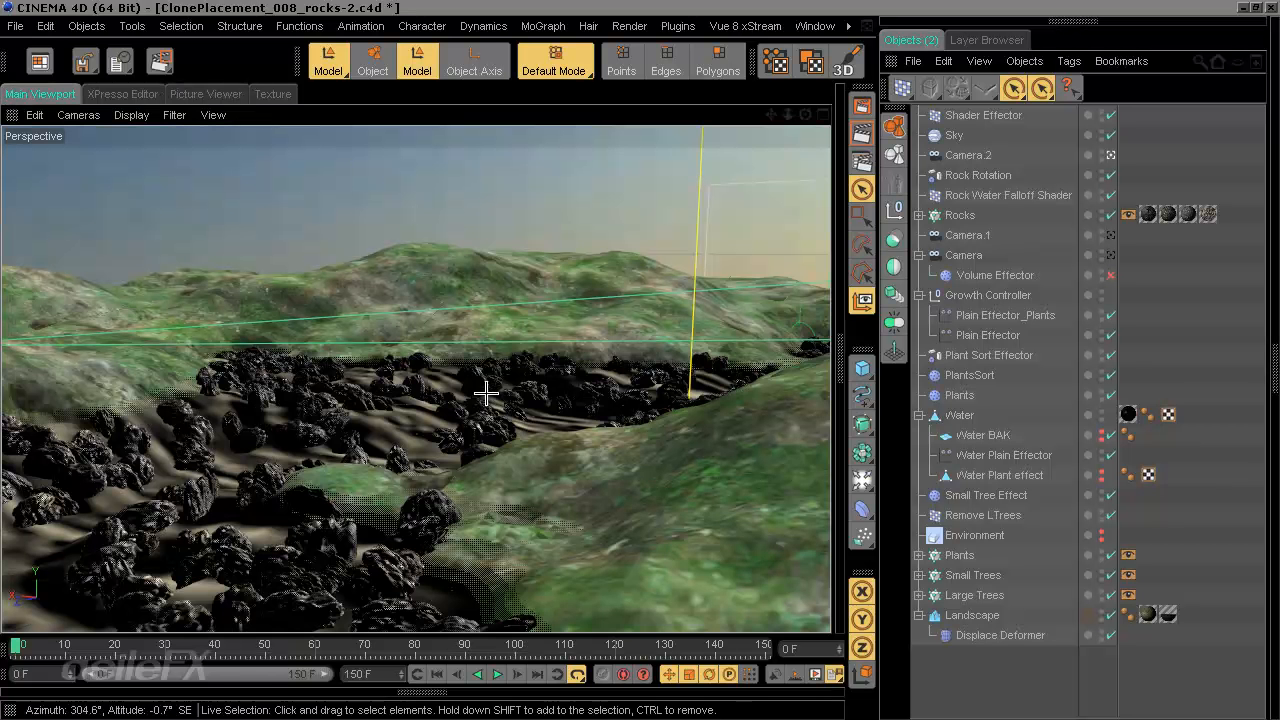
pyautogui.click(1110, 155)
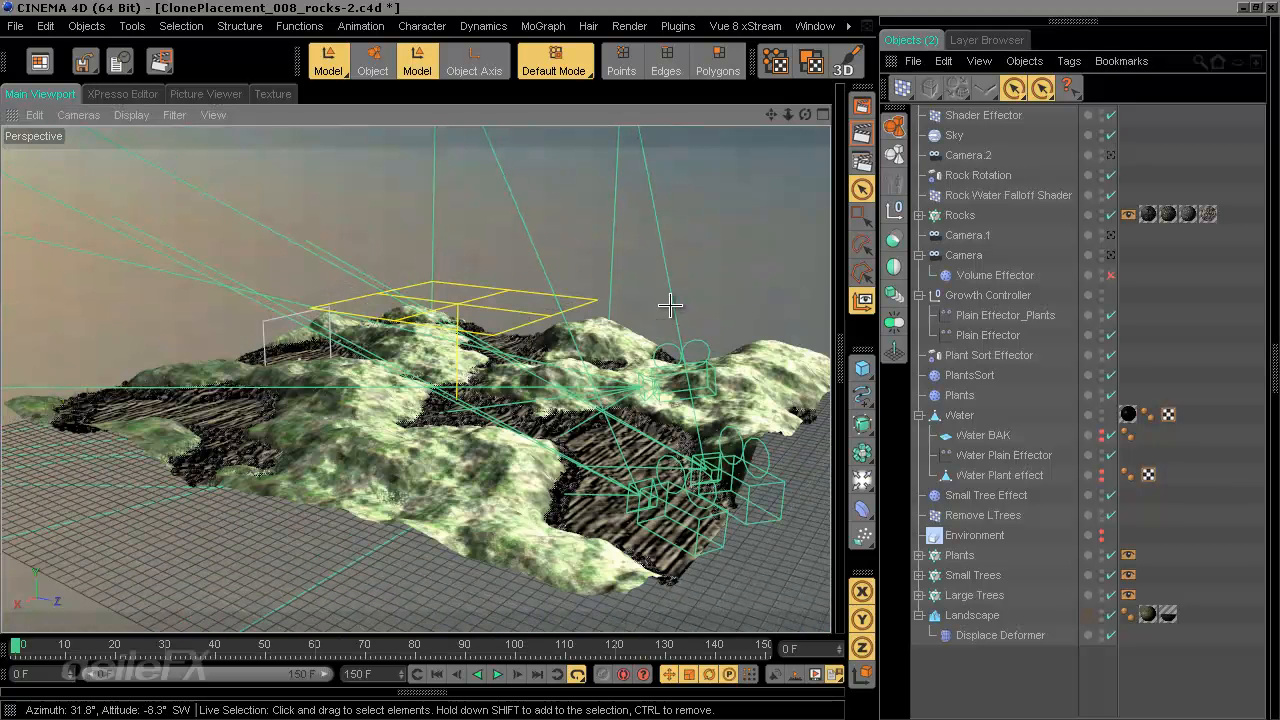
pyautogui.moveTo(758, 307)
pyautogui.keyDown('alt'); pyautogui.mouseDown()
pyautogui.moveTo(190, 569)
pyautogui.moveTo(617, 362)
pyautogui.moveTo(716, 500)
pyautogui.mouseUp(); pyautogui.keyUp('alt')
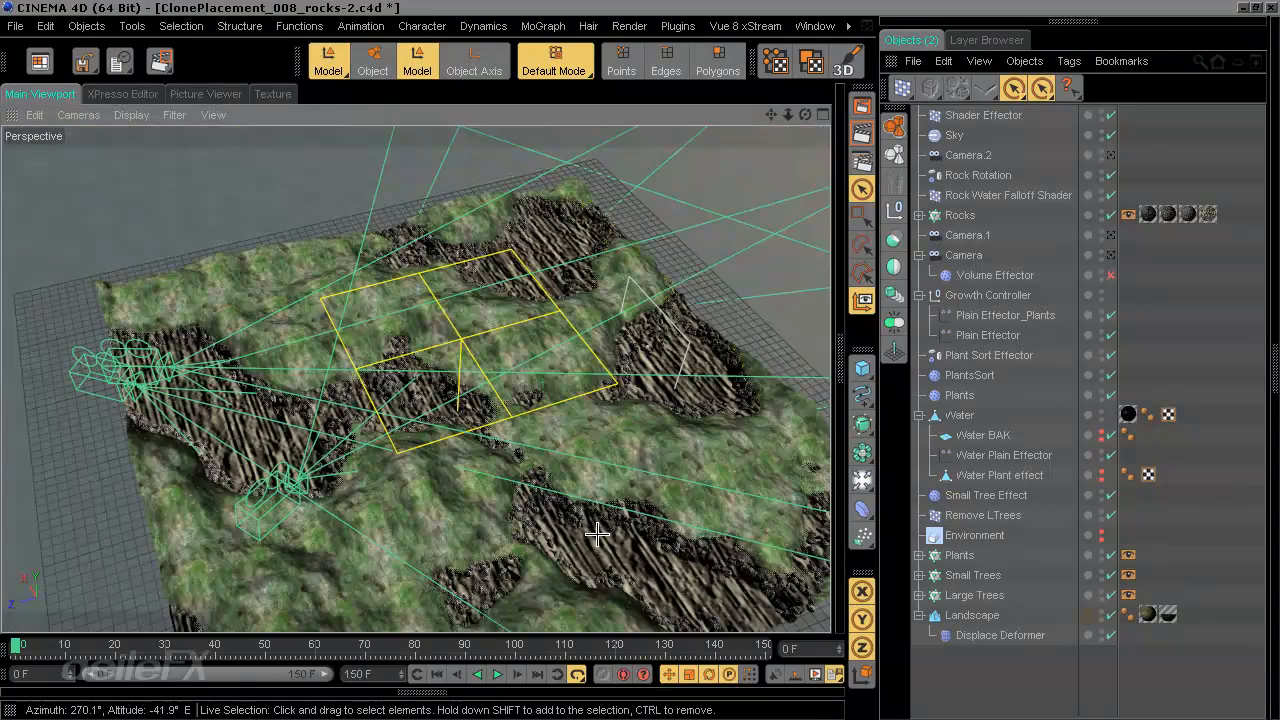
pyautogui.scroll(4, 597, 537)
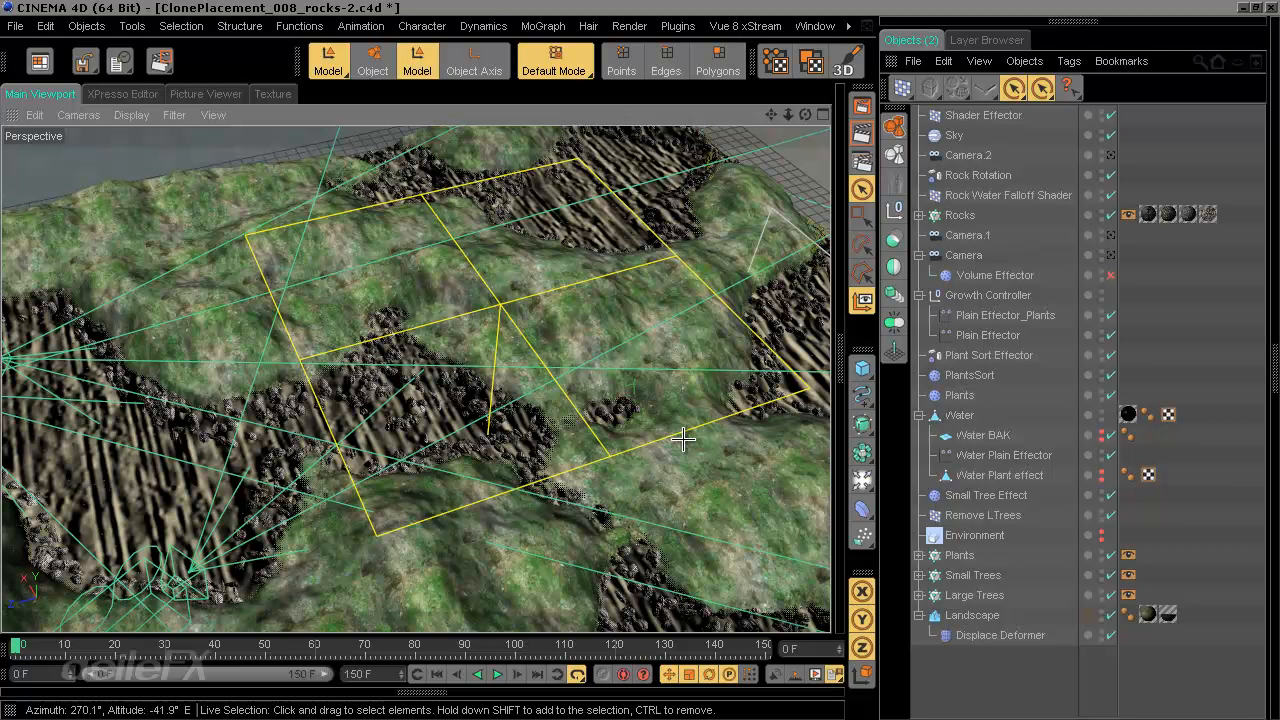
# Step: Hide Camera.1 and Camera in the viewport and clear the object selection
pyautogui.click(966, 155)
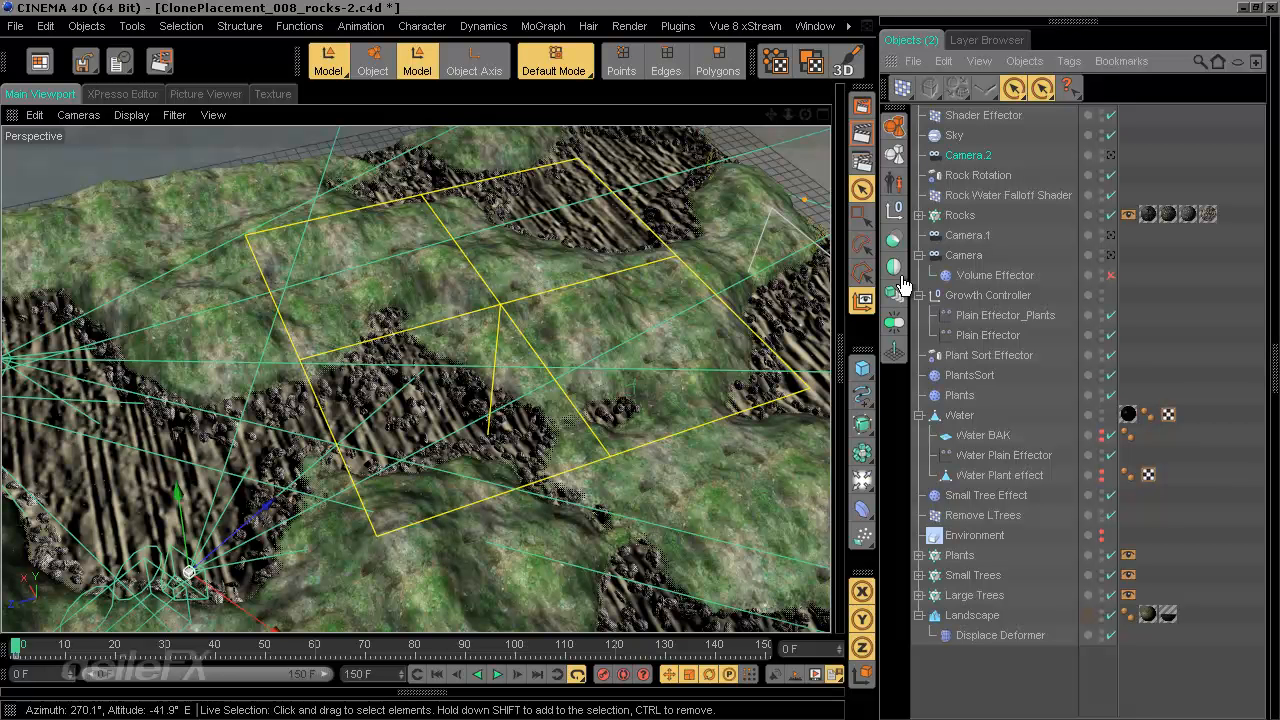
pyautogui.click(1101, 232)
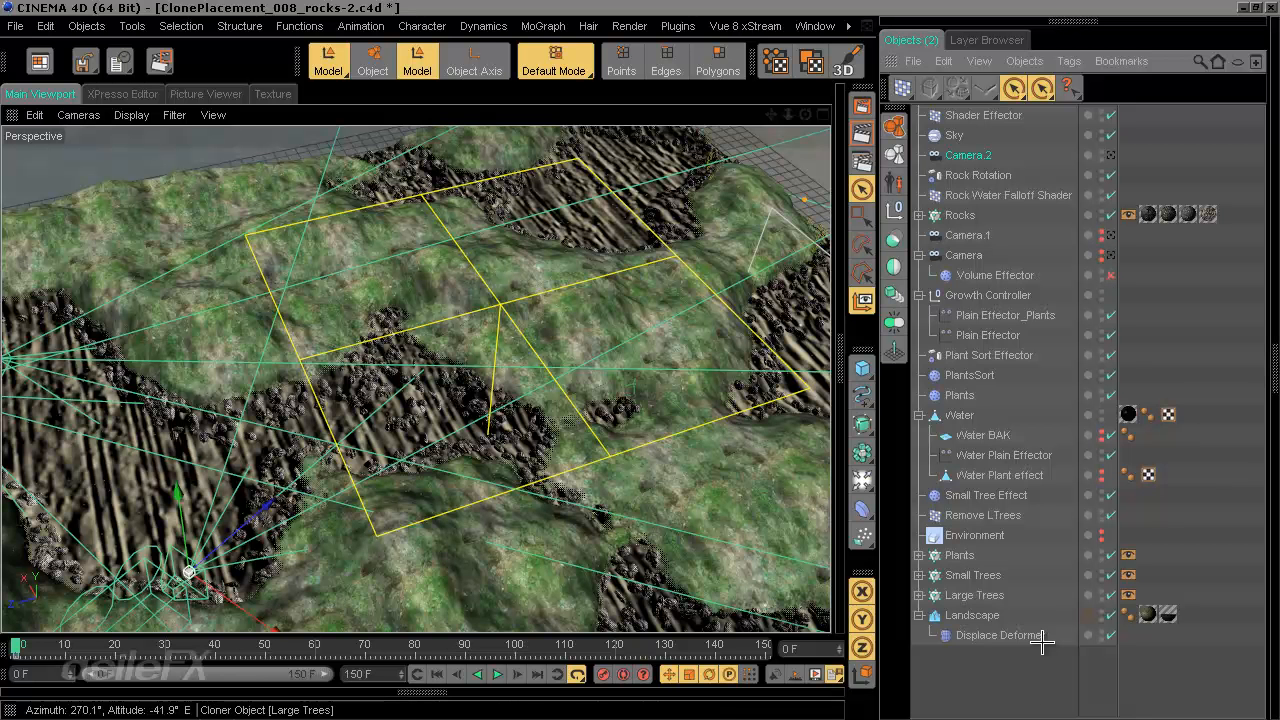
pyautogui.click(1027, 690)
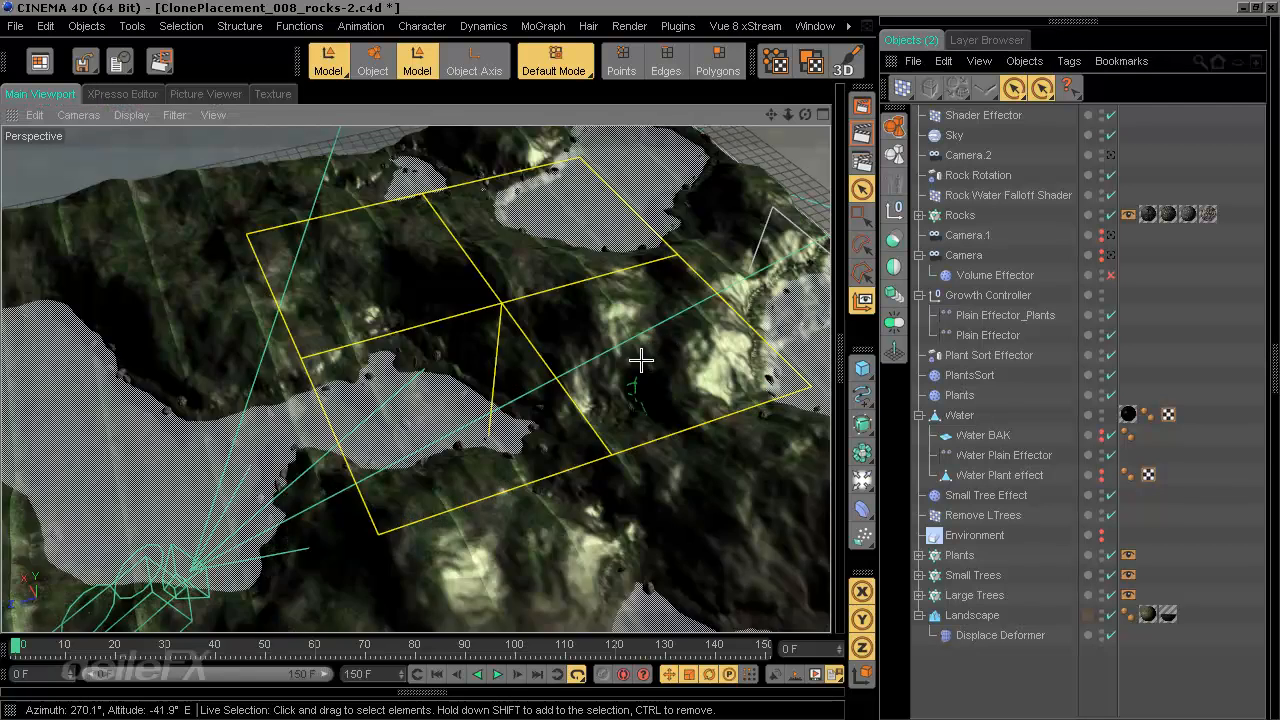
# Step: Switch to a full-size Top view and display it with textured shading
pyautogui.keyDown('alt'); pyautogui.moveTo(641, 360); pyautogui.dragTo(750, 258, button='middle'); pyautogui.keyUp('alt')
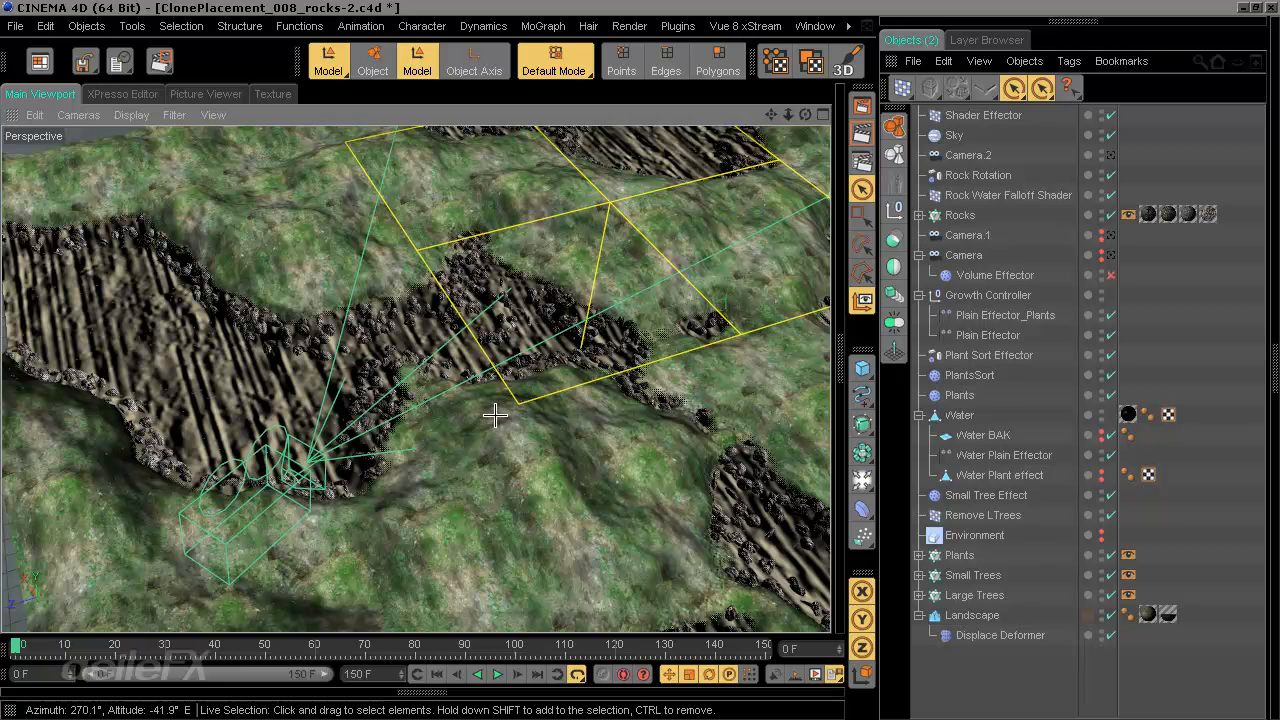
pyautogui.middleClick(610, 253)
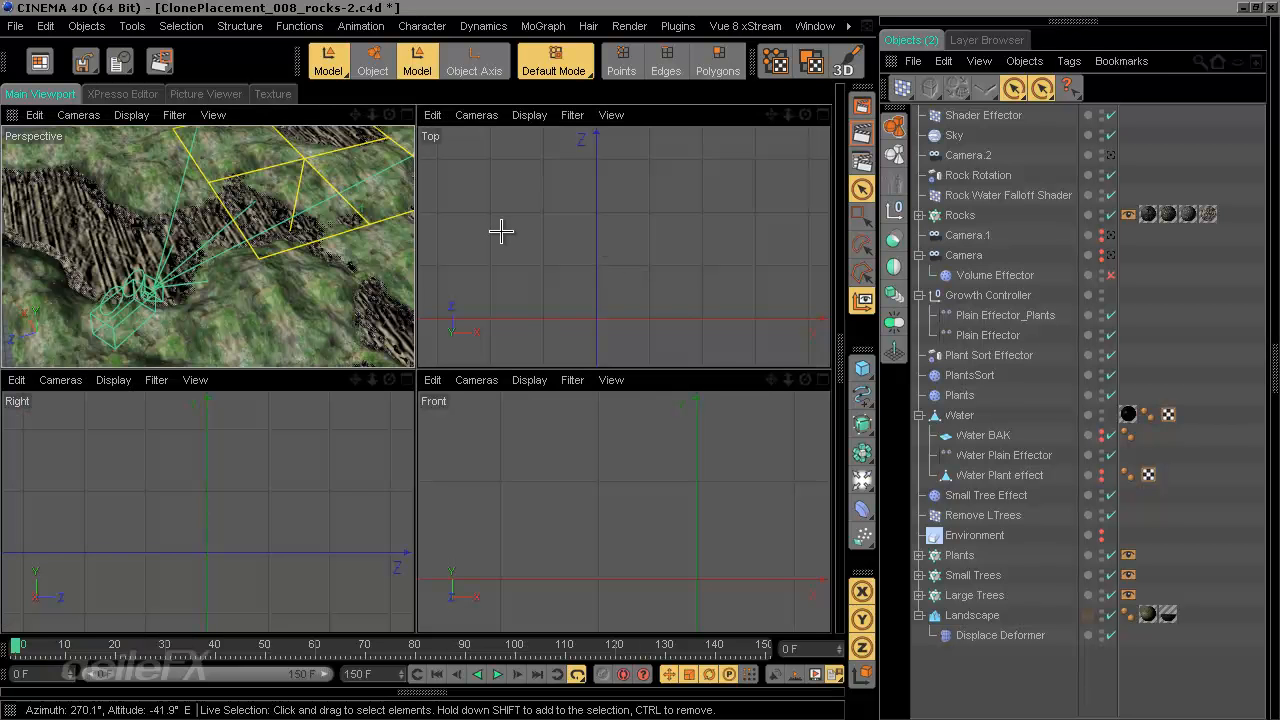
pyautogui.middleClick(600, 214)
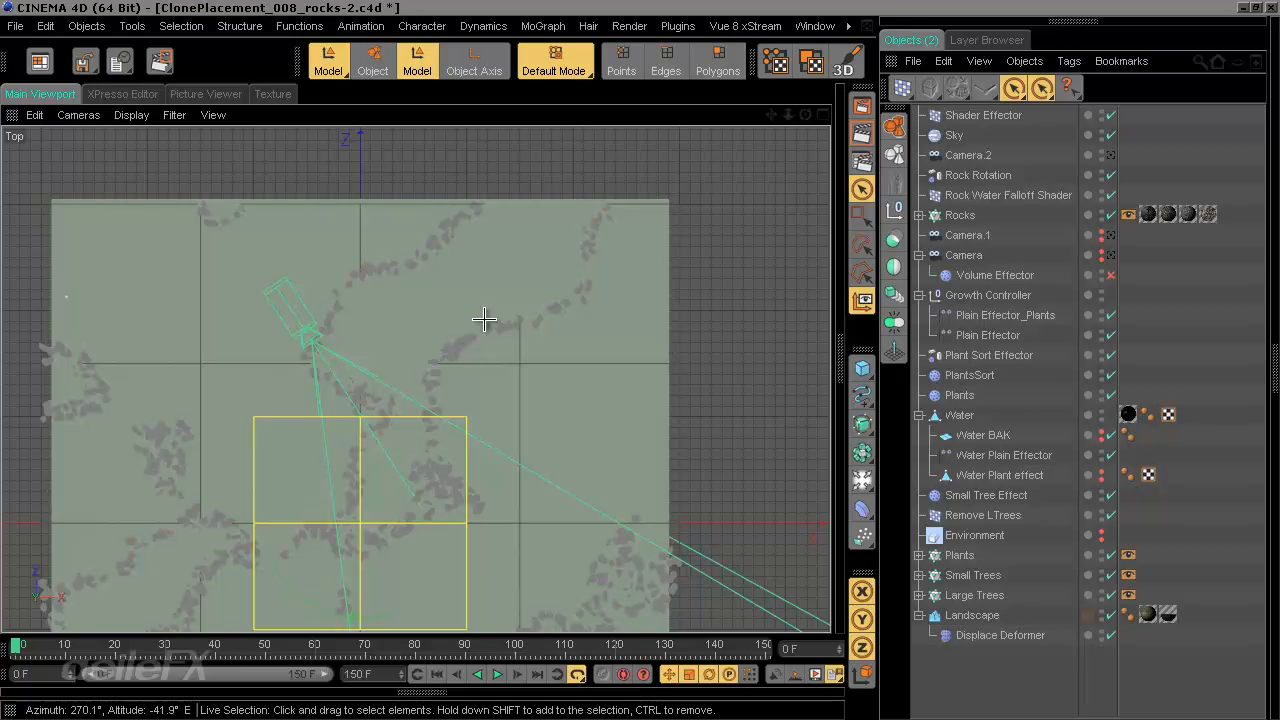
pyautogui.click(148, 116)
pyautogui.click(220, 444)
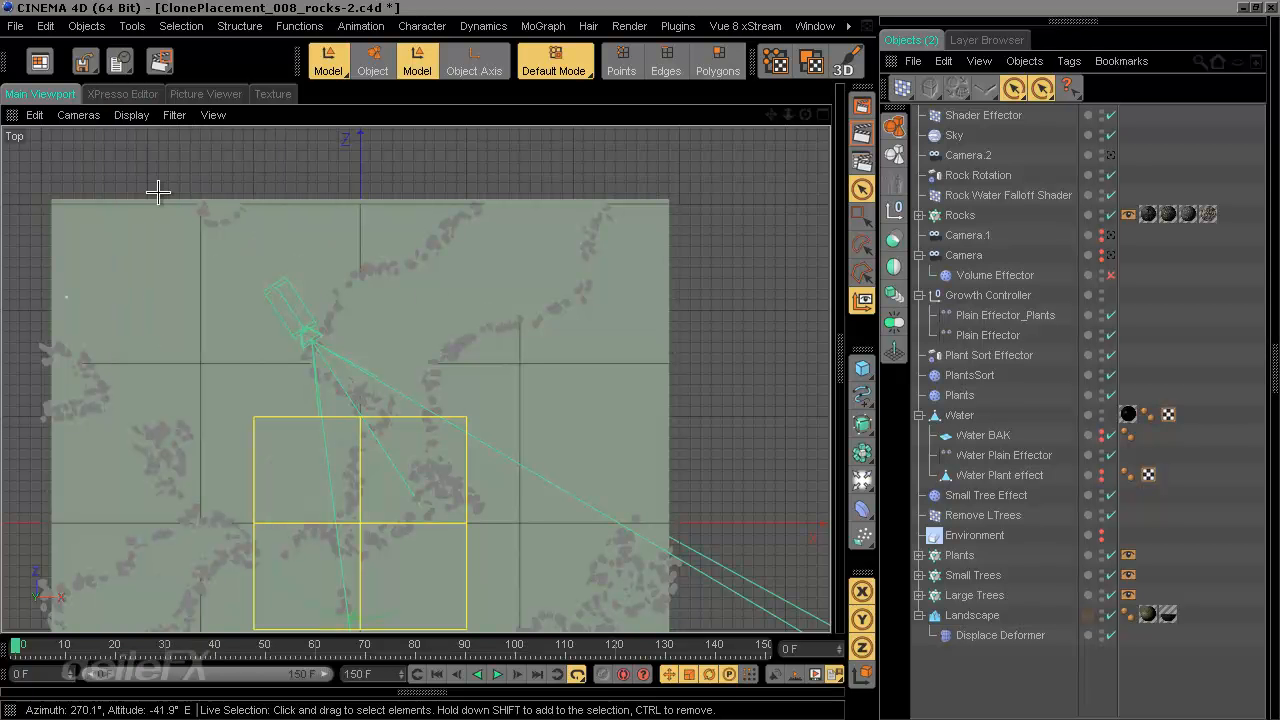
pyautogui.click(131, 116)
pyautogui.click(165, 209)
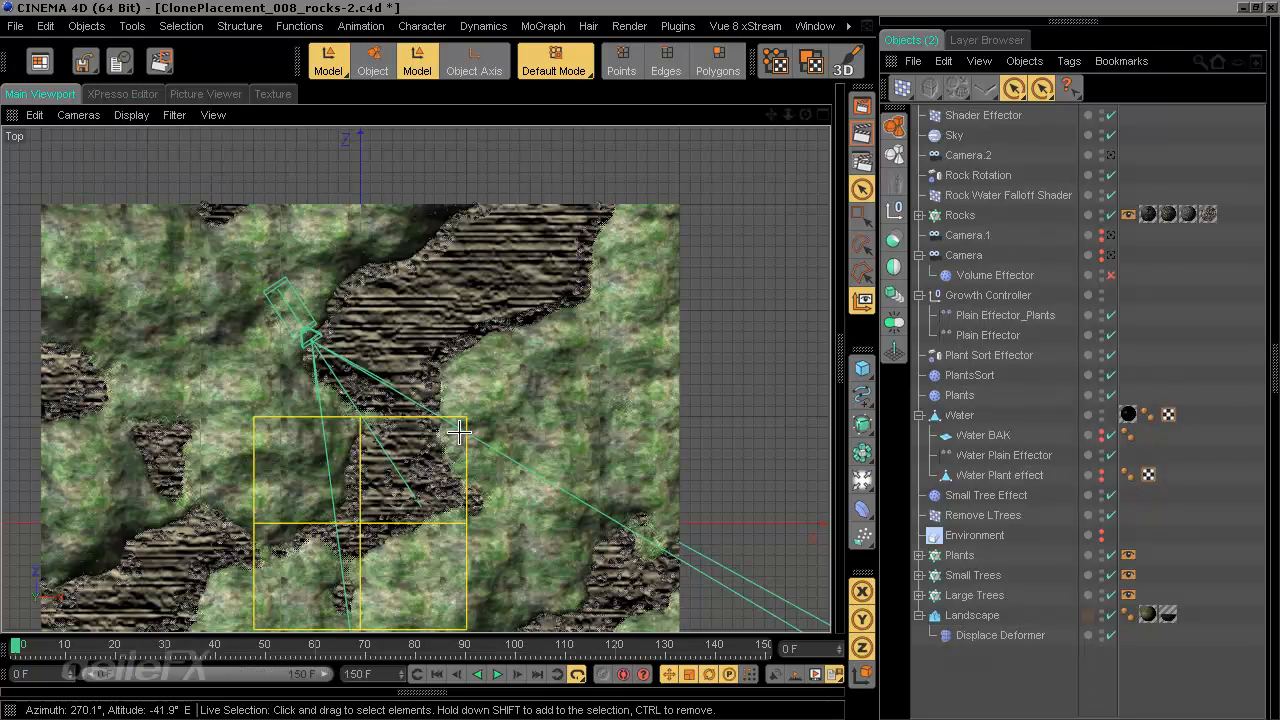
# Step: Frame the whole landscape in the Top view
pyautogui.moveTo(645, 356)
pyautogui.keyDown('alt'); pyautogui.mouseDown(button='middle')
pyautogui.moveTo(692, 298)
pyautogui.moveTo(658, 326)
pyautogui.moveTo(665, 310)
pyautogui.mouseUp(button='middle'); pyautogui.keyUp('alt')
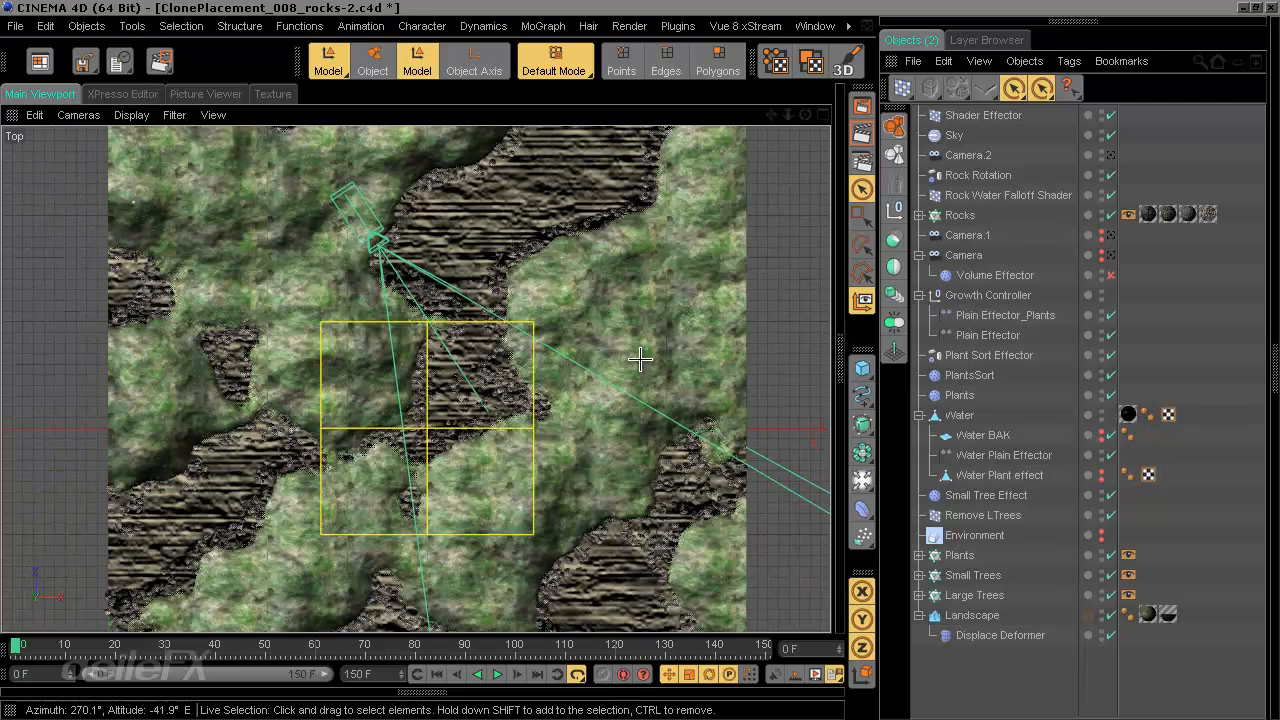
pyautogui.scroll(-2, 640, 358)
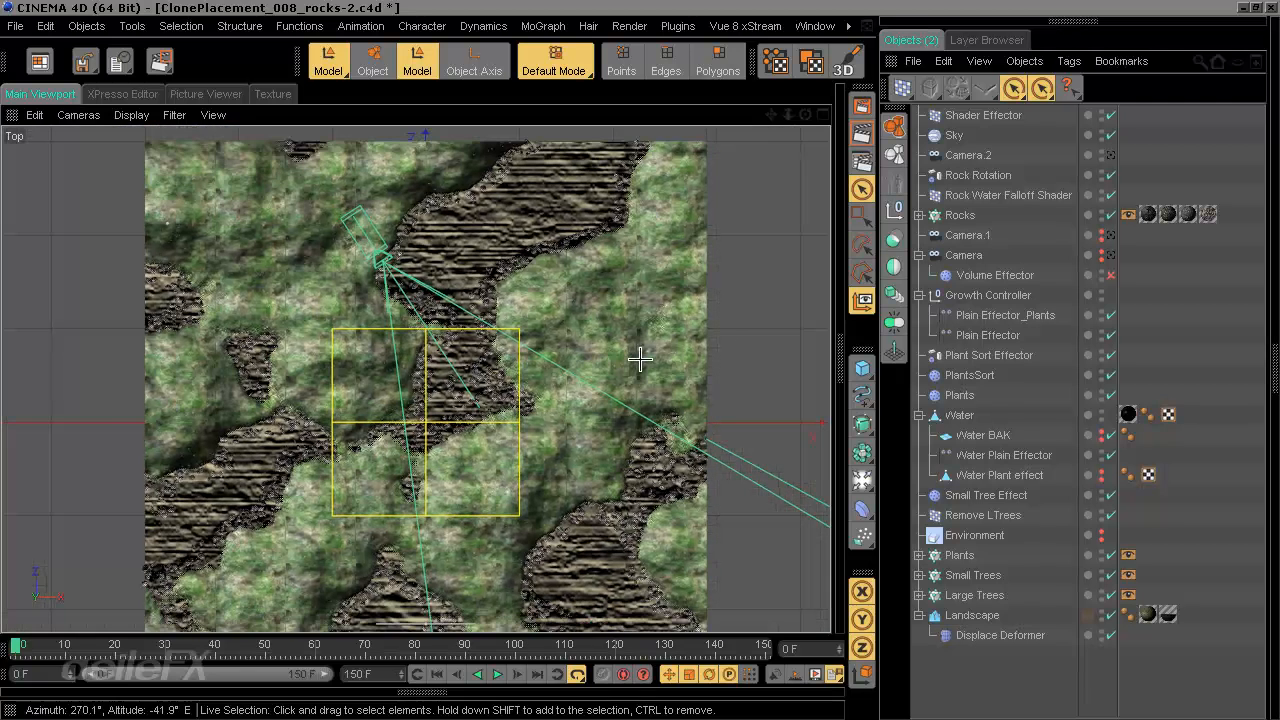
pyautogui.scroll(-1, 640, 358)
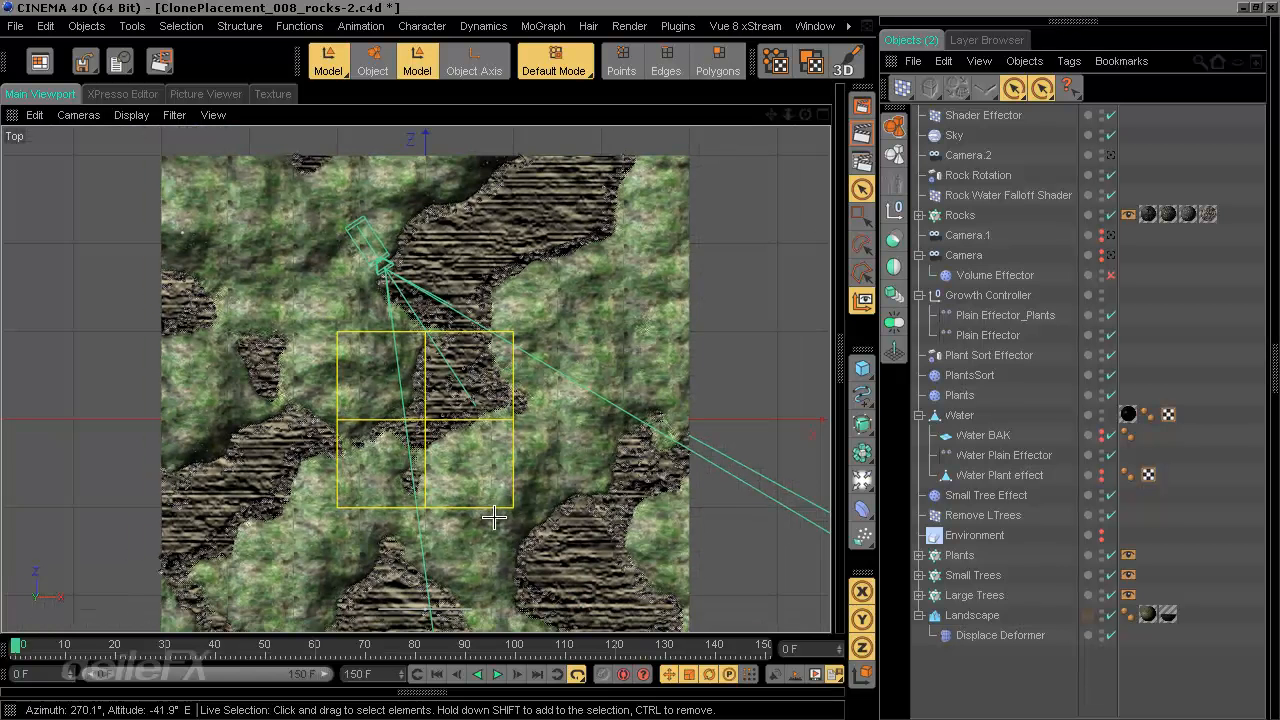
pyautogui.keyDown('alt'); pyautogui.moveTo(501, 498); pyautogui.dragTo(504, 451, button='middle'); pyautogui.keyUp('alt')
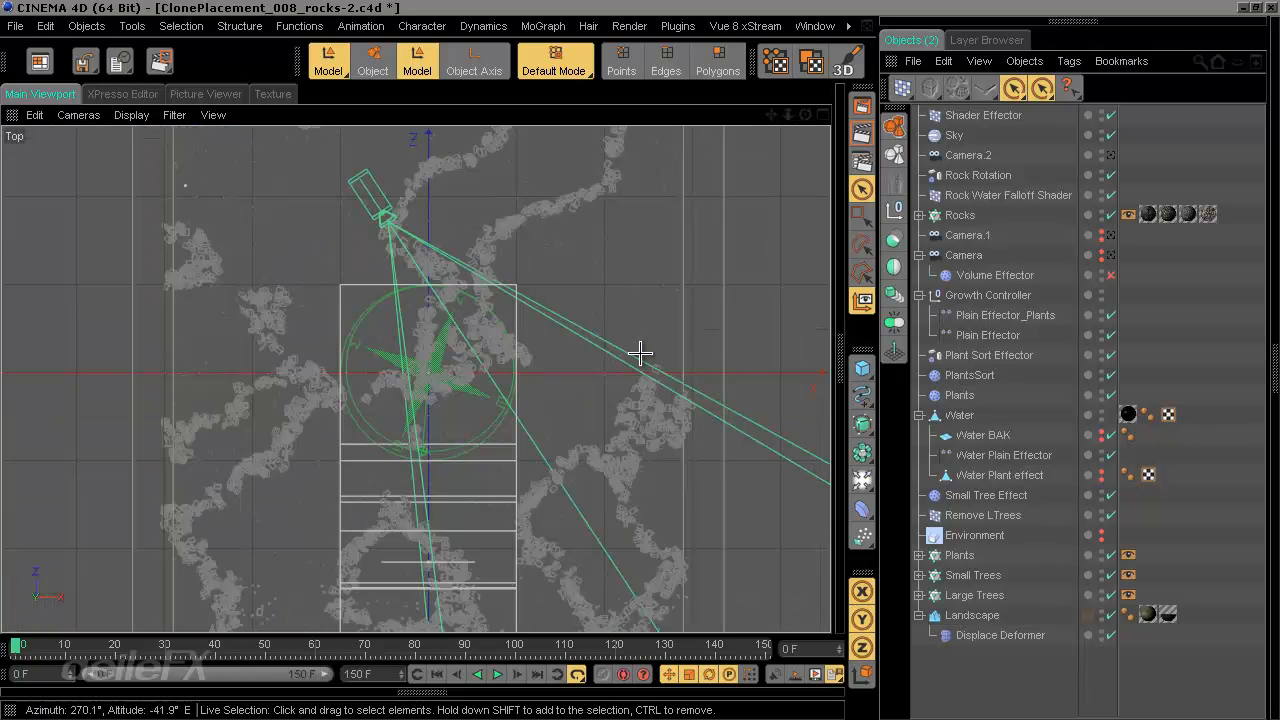
pyautogui.scroll(-1, 640, 352)
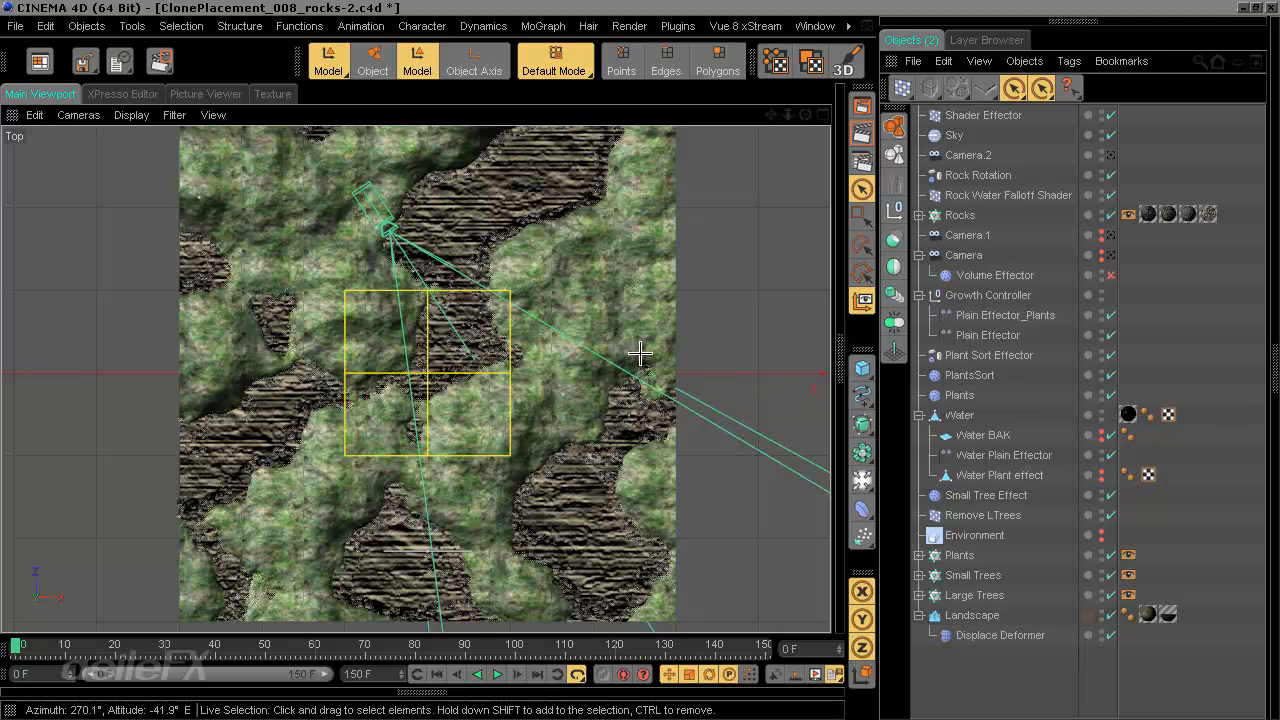
pyautogui.scroll(-1, 640, 352)
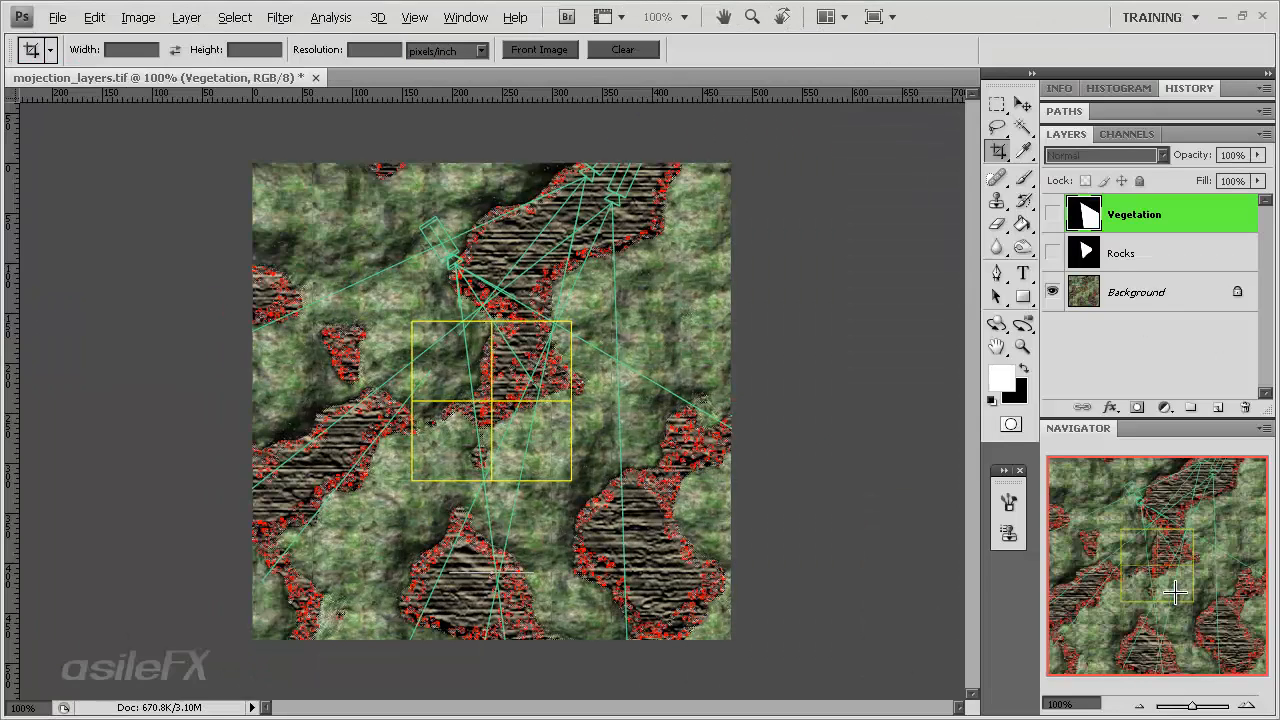
# Step: Examine the landscape's top-view image up close in Photoshop and switch back to Cinema 4D
pyautogui.click(1247, 705)
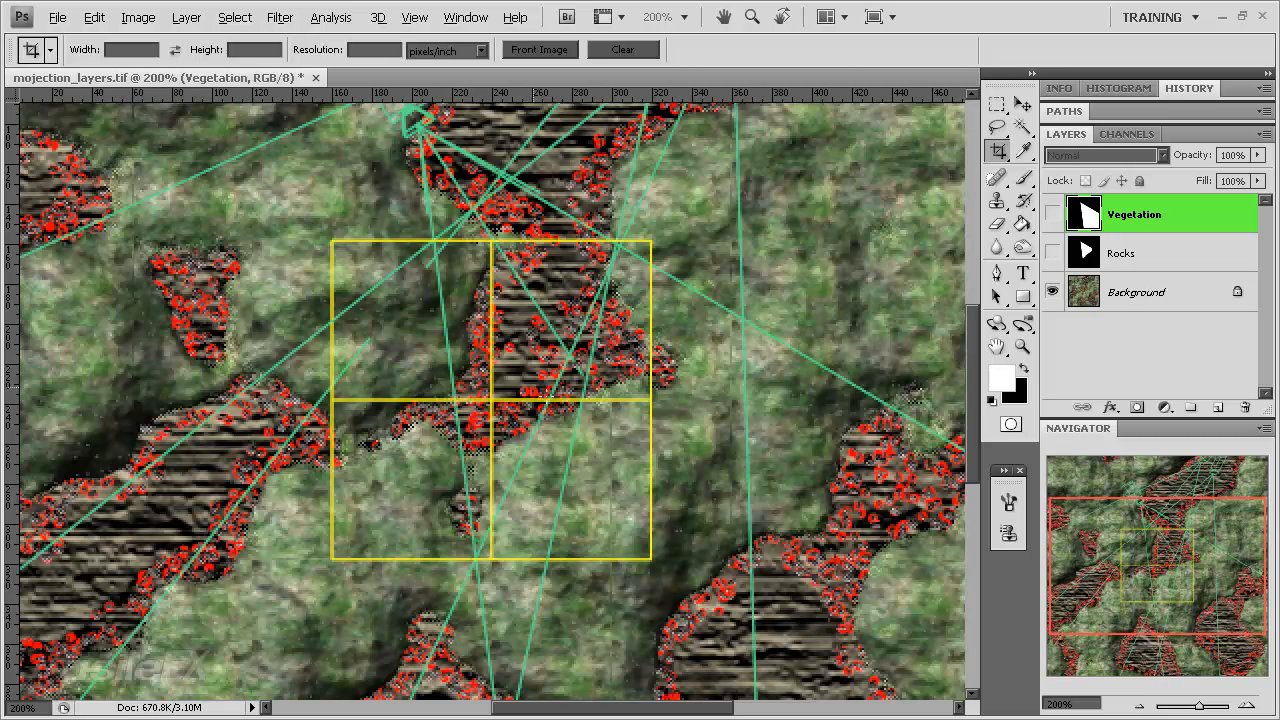
pyautogui.click(1139, 705)
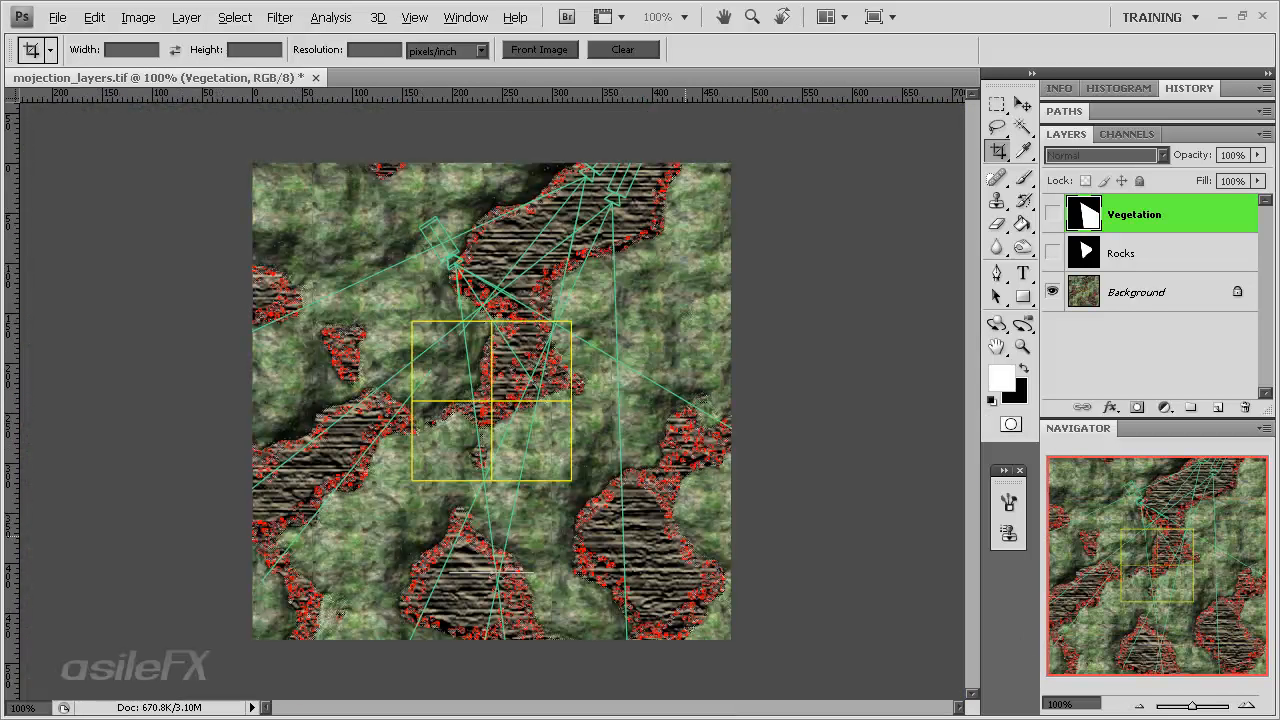
pyautogui.hotkey('alt', 'Tab')
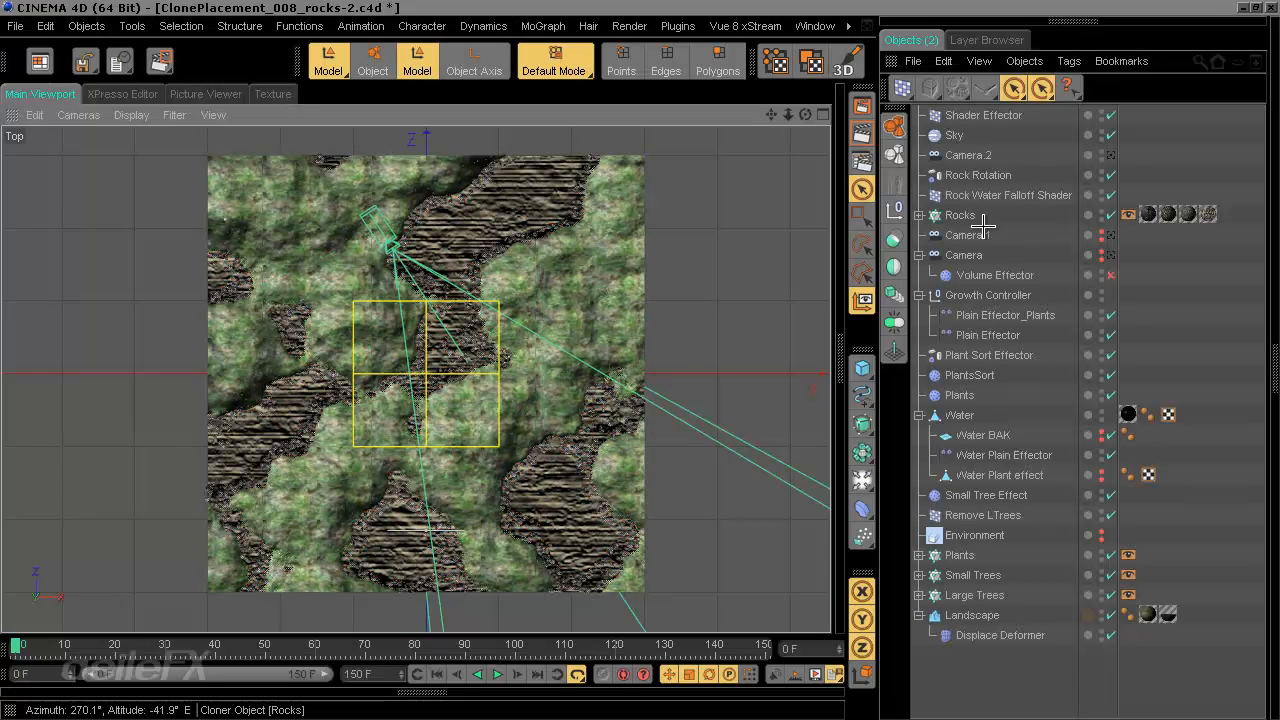
# Step: Open the Transform settings of the Rocks cloner
pyautogui.click(960, 215)
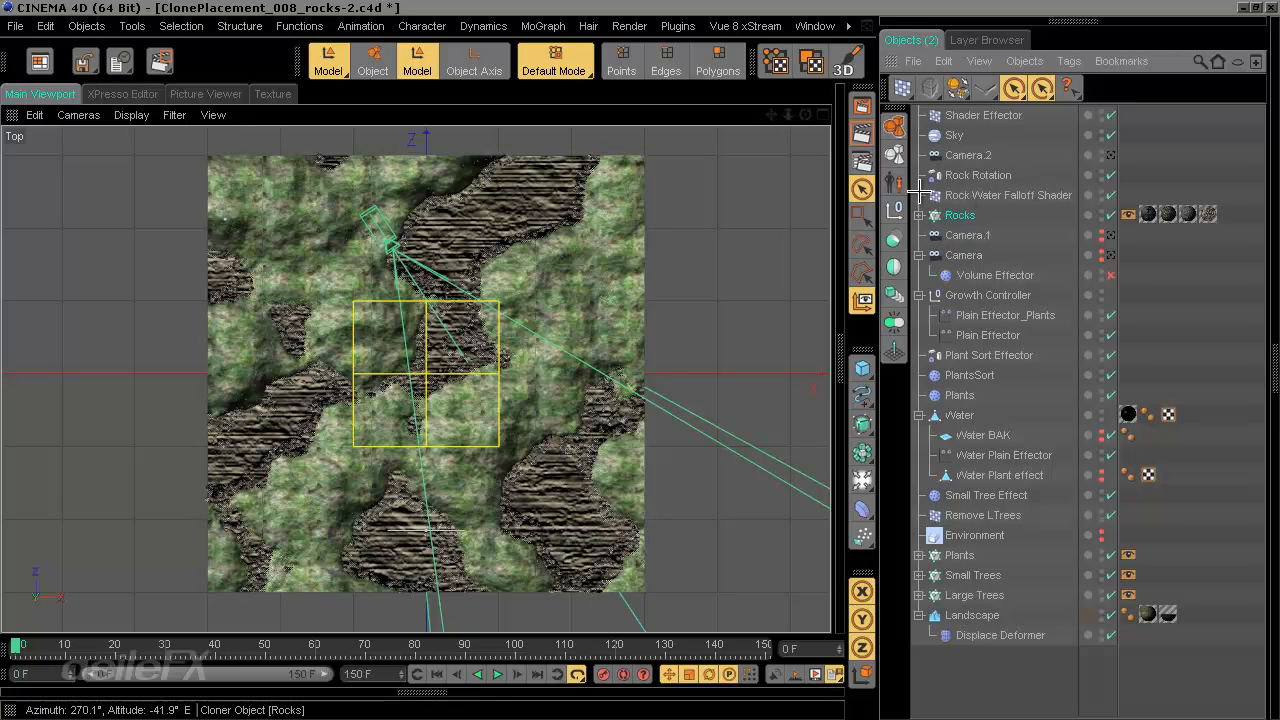
pyautogui.click(838, 385)
pyautogui.click(870, 409)
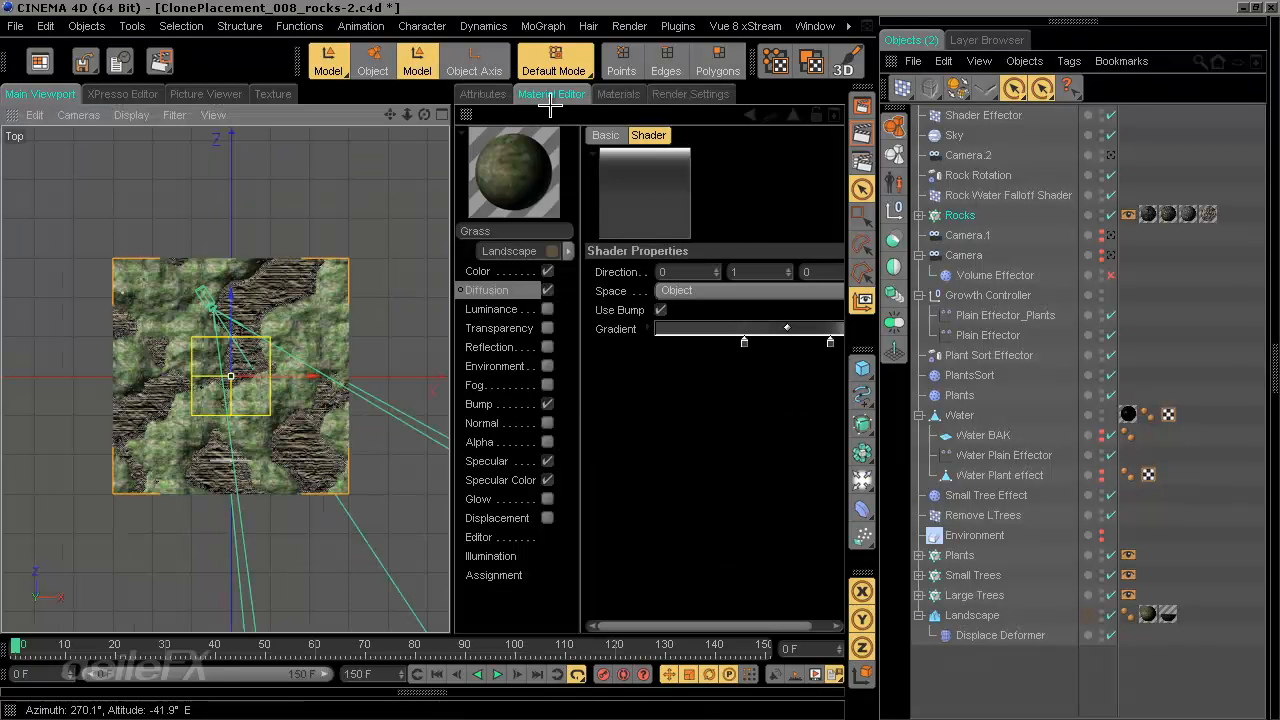
pyautogui.click(486, 93)
pyautogui.click(680, 165)
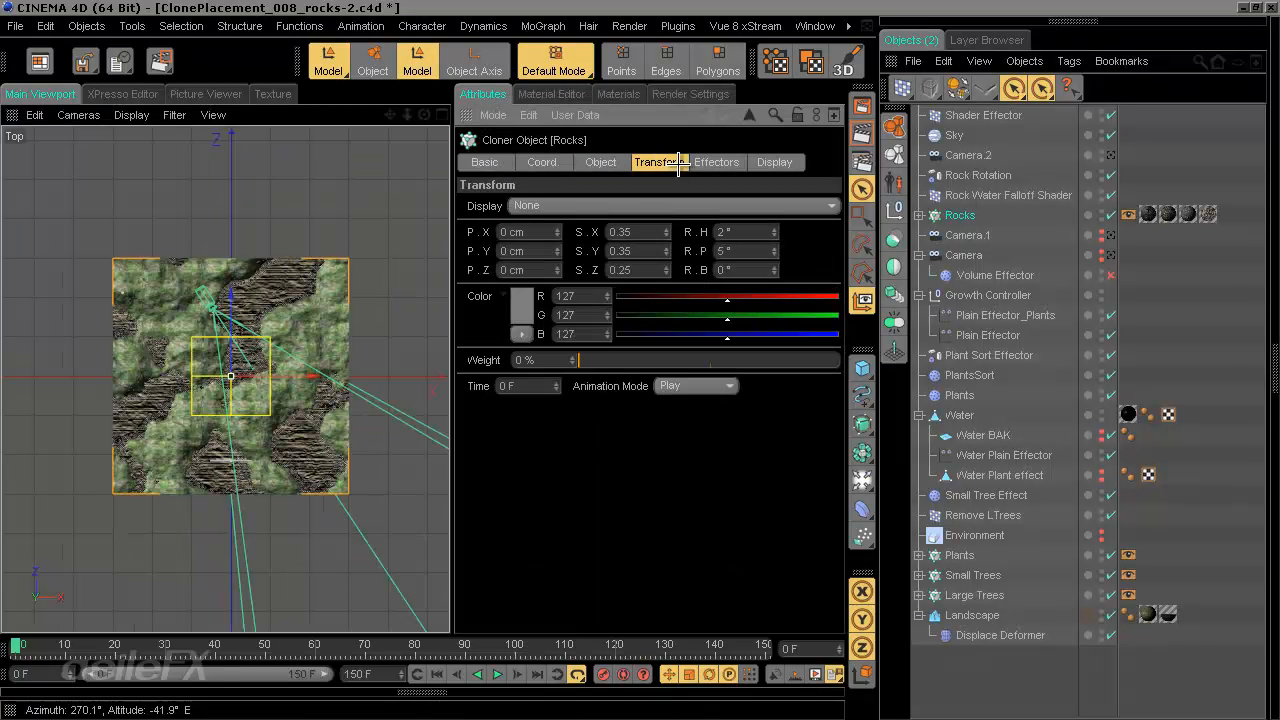
# Step: Preview the Rocks cloner's clones in the Weight, UV and Color display modes
pyautogui.click(542, 204)
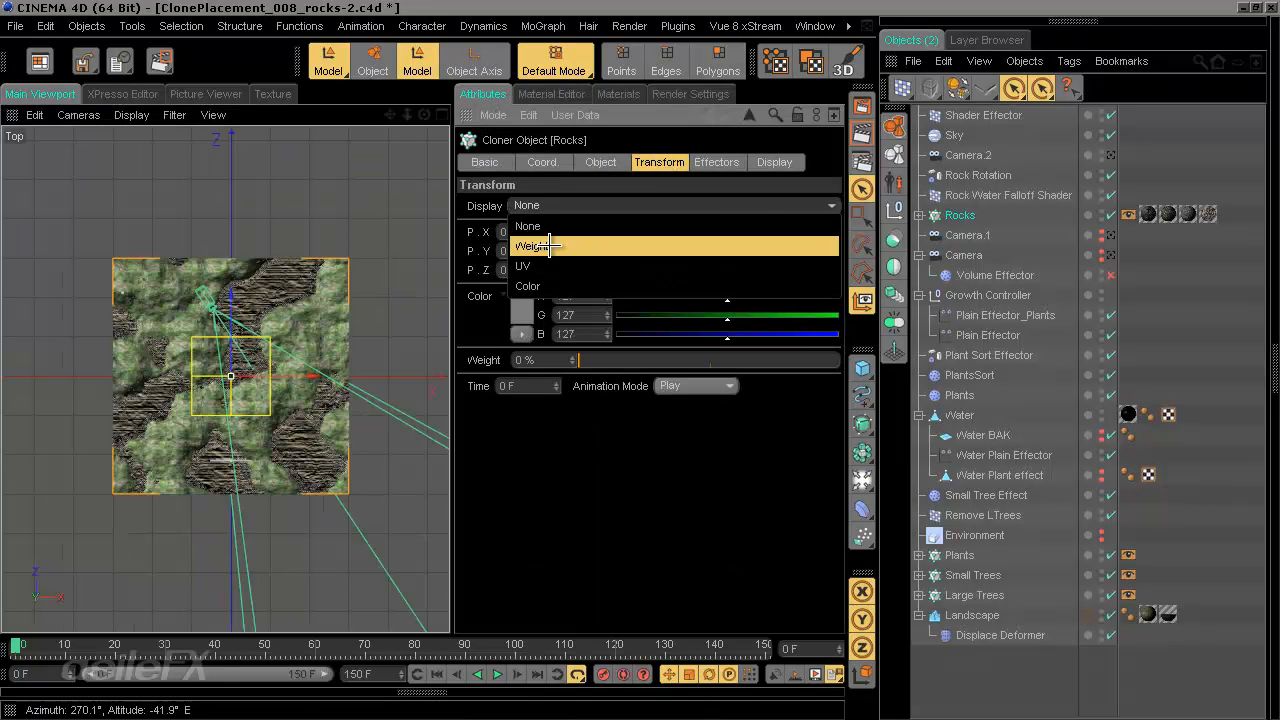
pyautogui.click(549, 246)
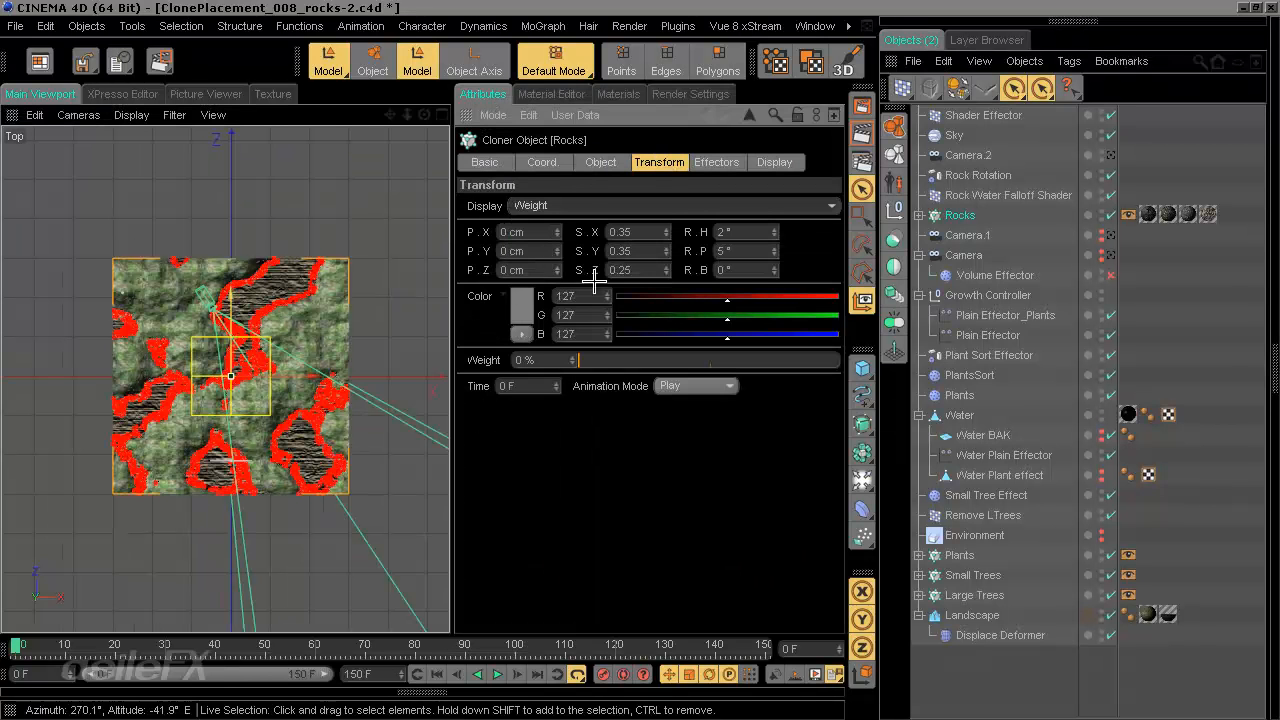
pyautogui.click(586, 206)
pyautogui.click(586, 264)
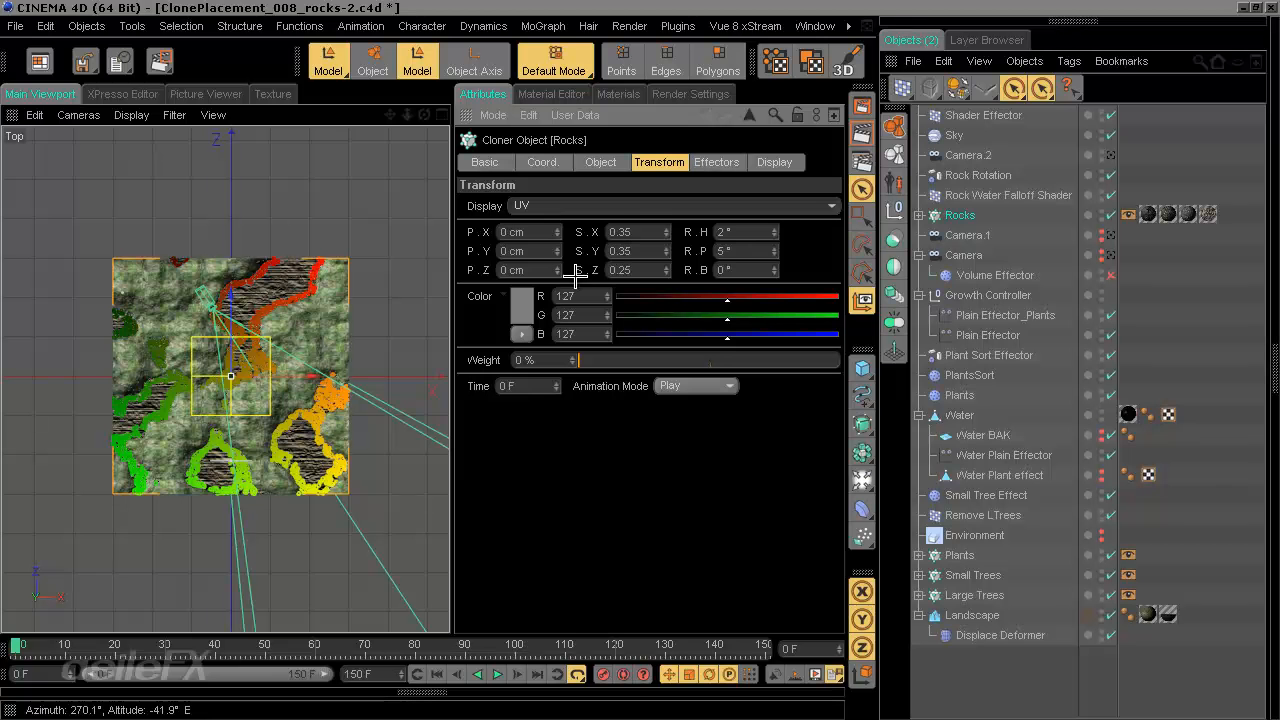
pyautogui.click(629, 206)
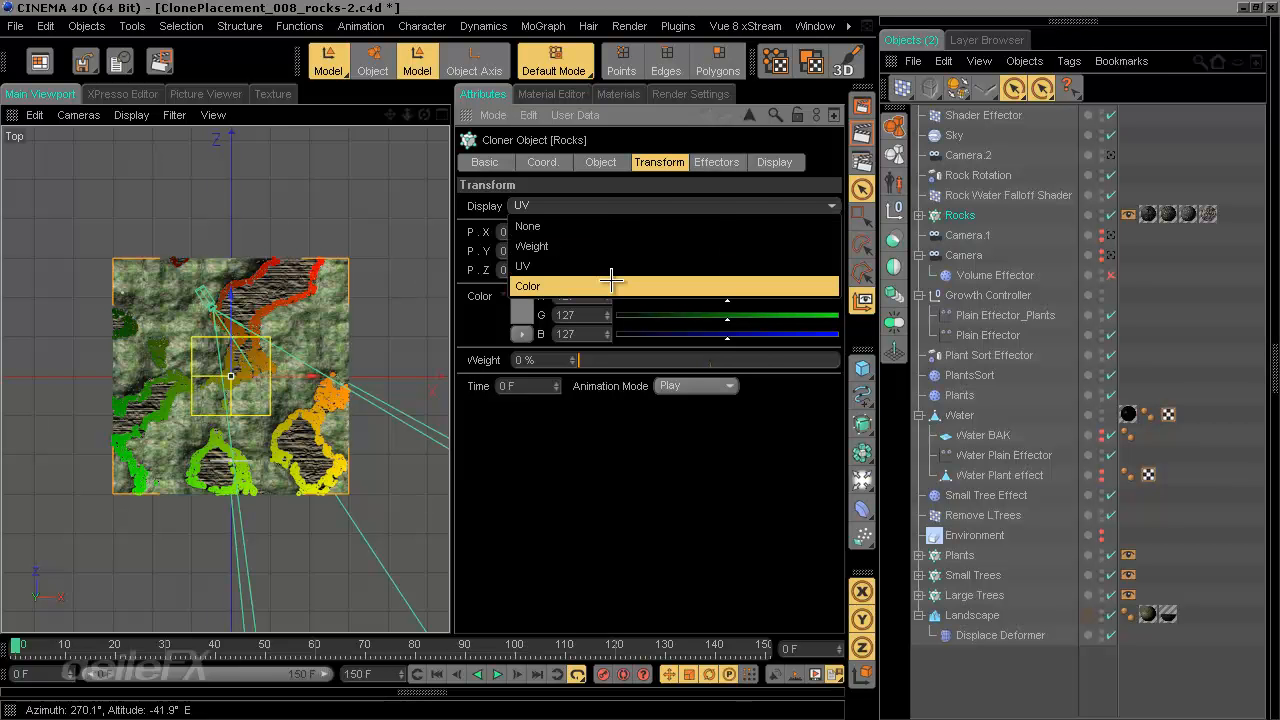
pyautogui.click(610, 282)
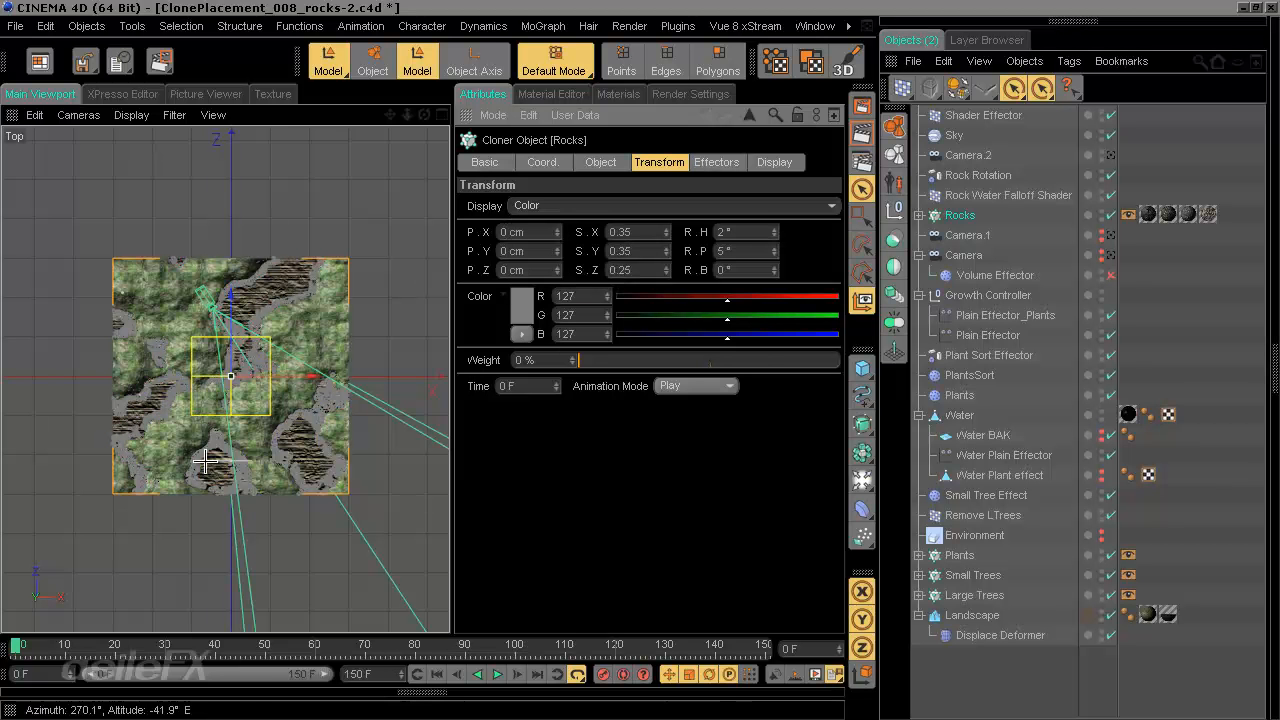
# Step: Show the Rocks clones by Weight once more, then set their display back to None
pyautogui.click(600, 204)
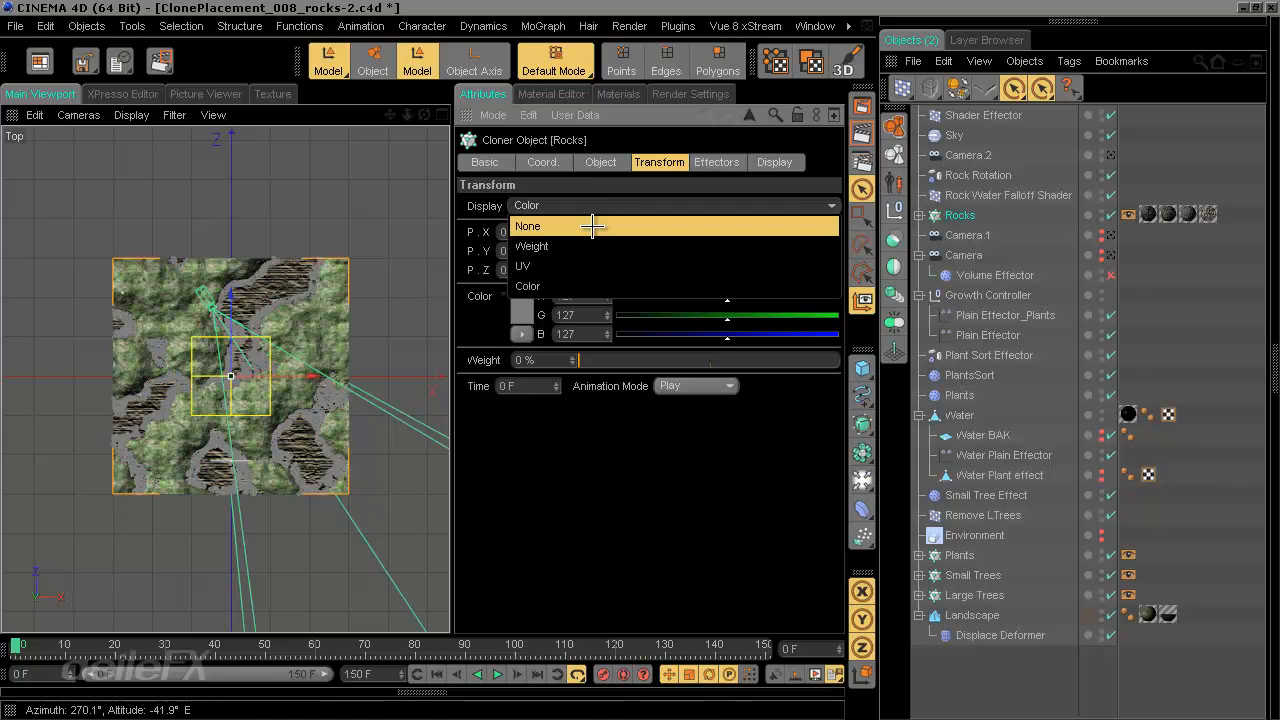
pyautogui.click(586, 246)
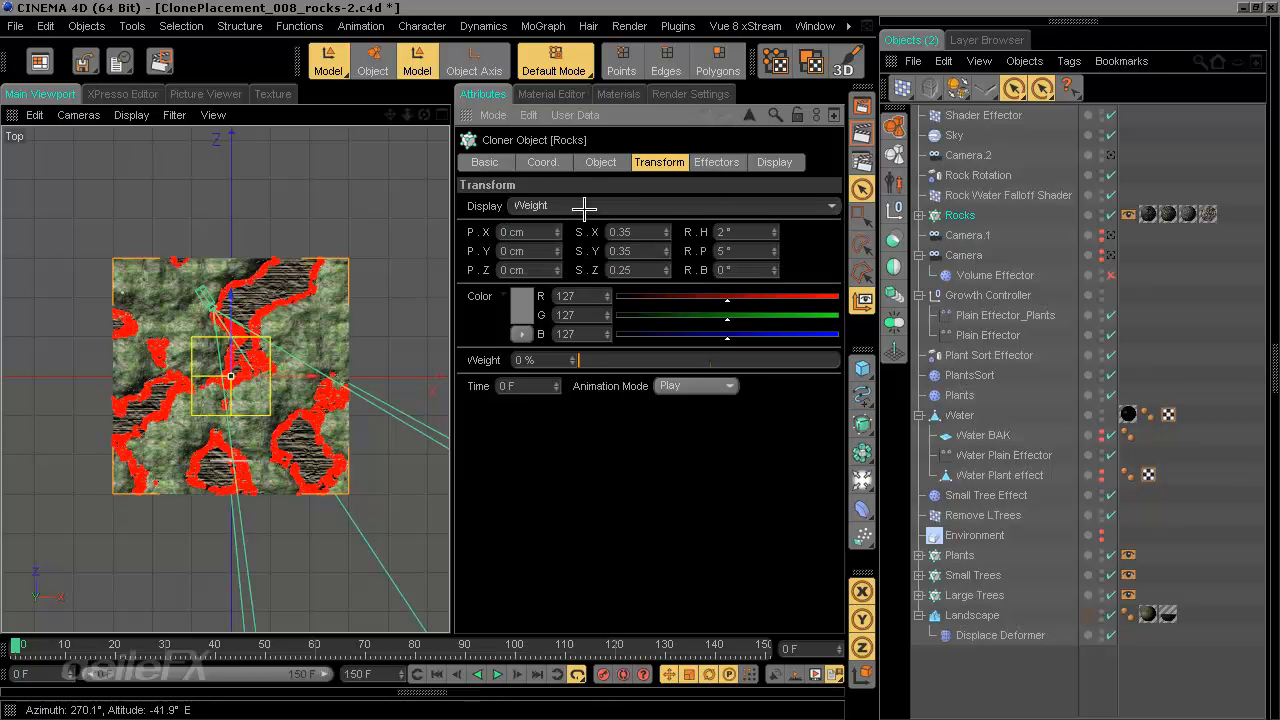
pyautogui.click(586, 206)
pyautogui.click(582, 225)
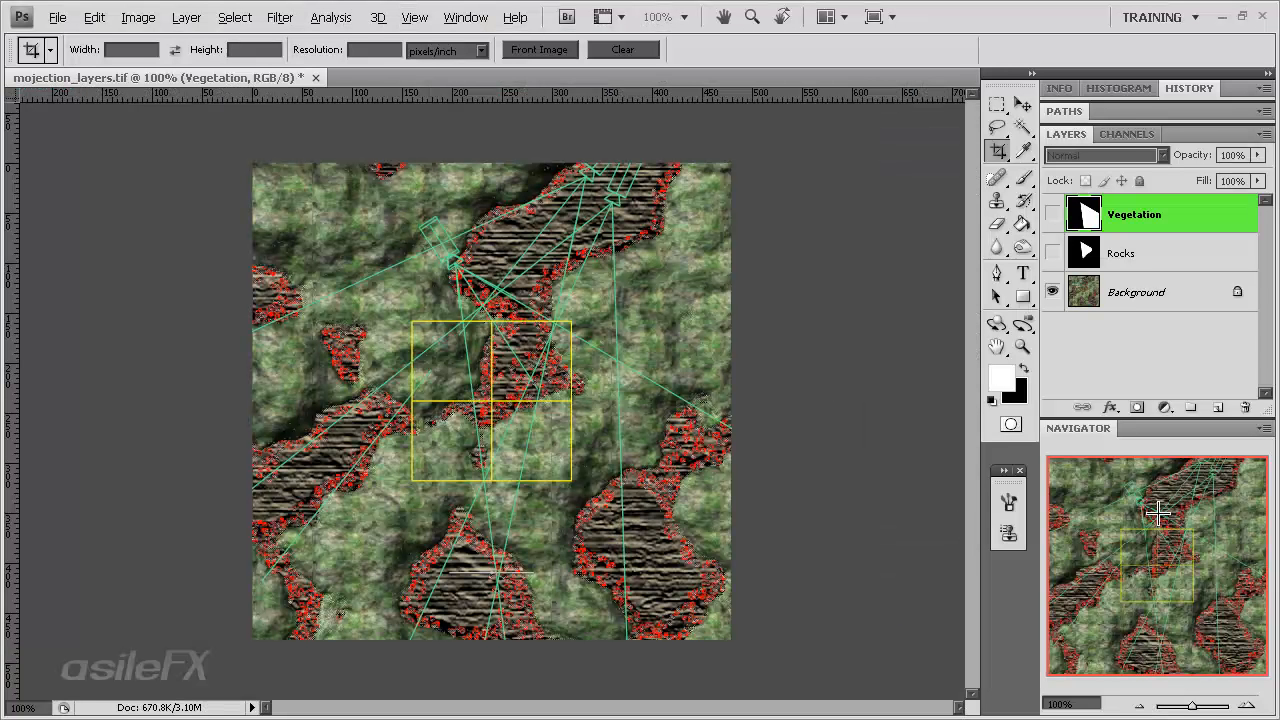
# Step: In Photoshop, compare the Rocks mask layer up close with the top-view background by toggling its visibility
pyautogui.click(1053, 253)
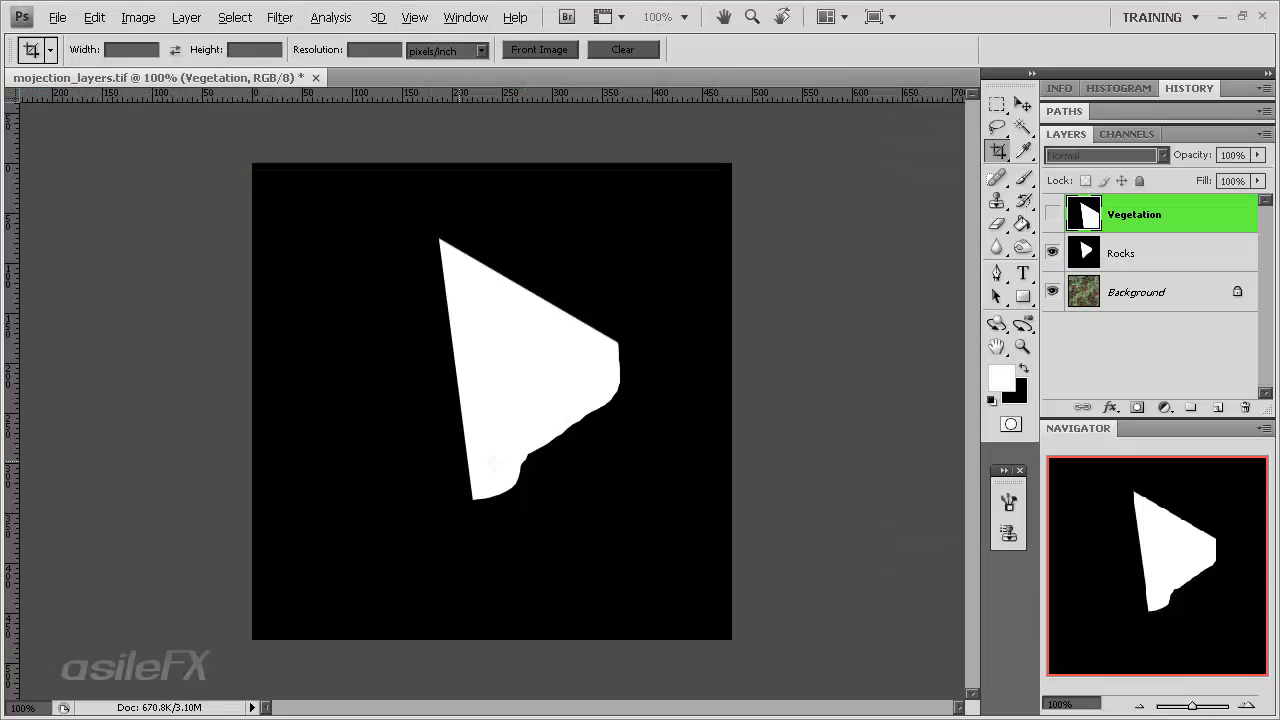
pyautogui.hotkey('ctrl', '+')
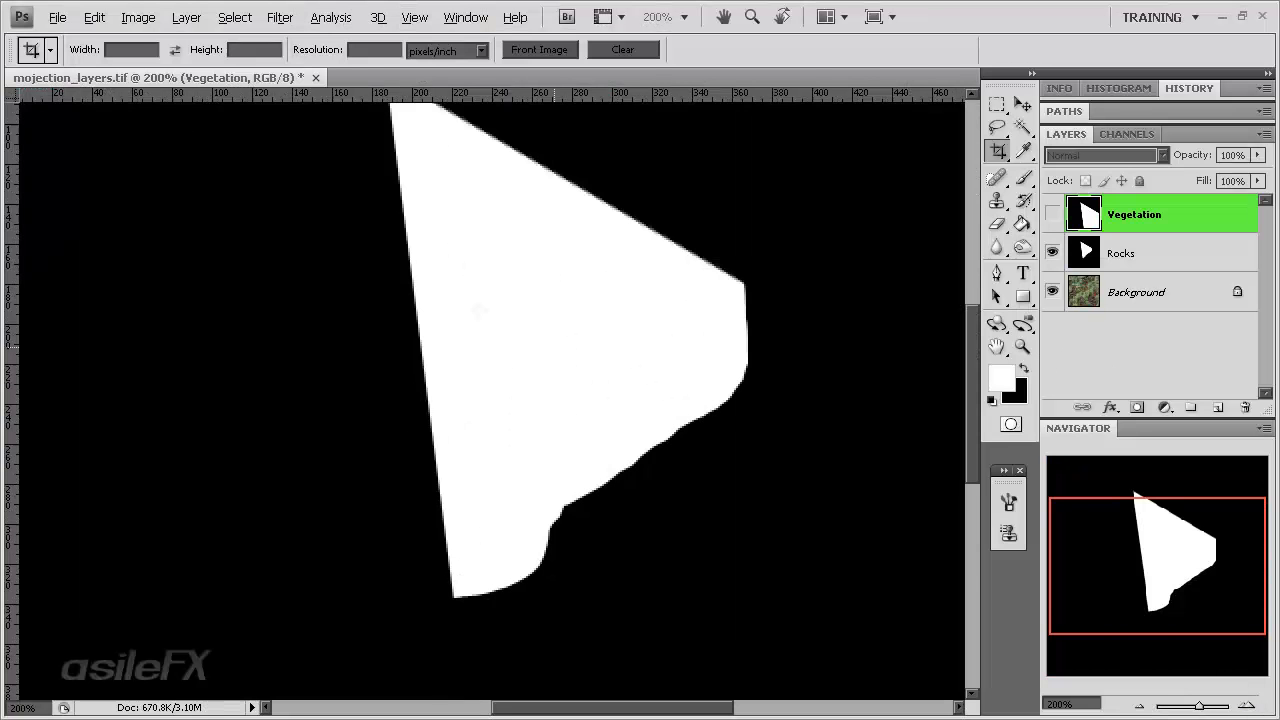
pyautogui.moveTo(1120, 598); pyautogui.dragTo(1120, 587)
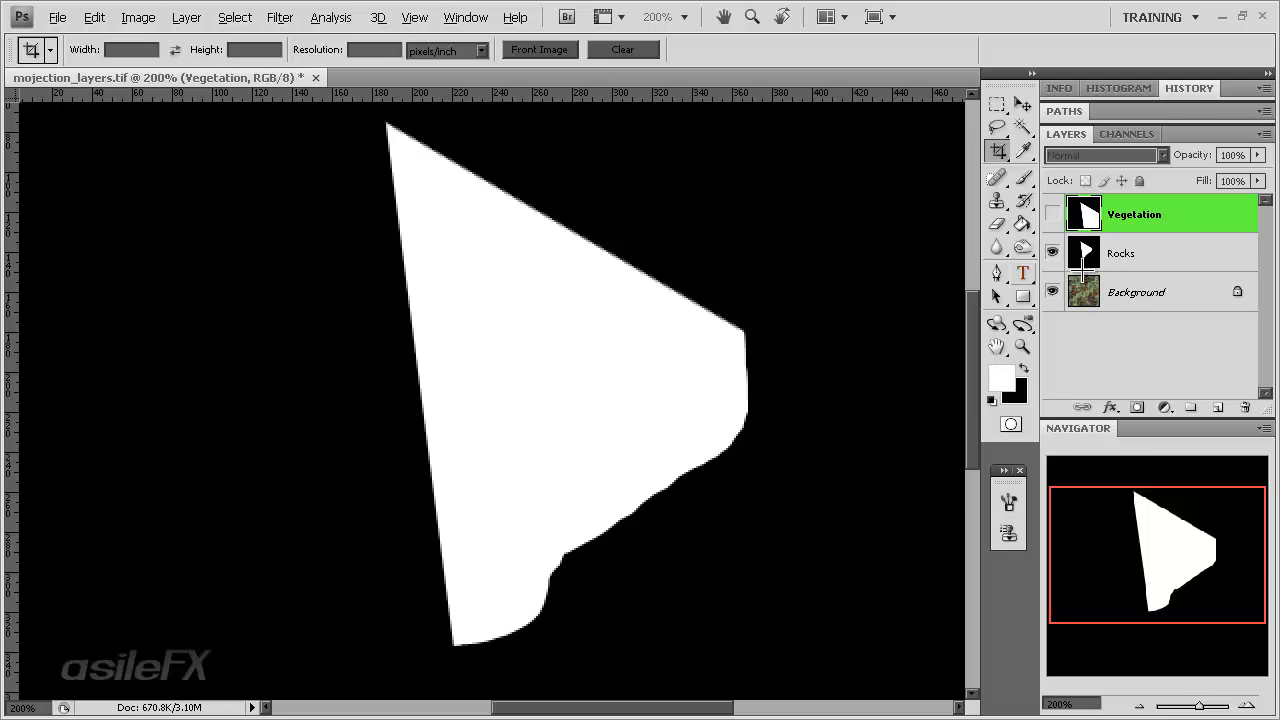
pyautogui.click(1052, 253)
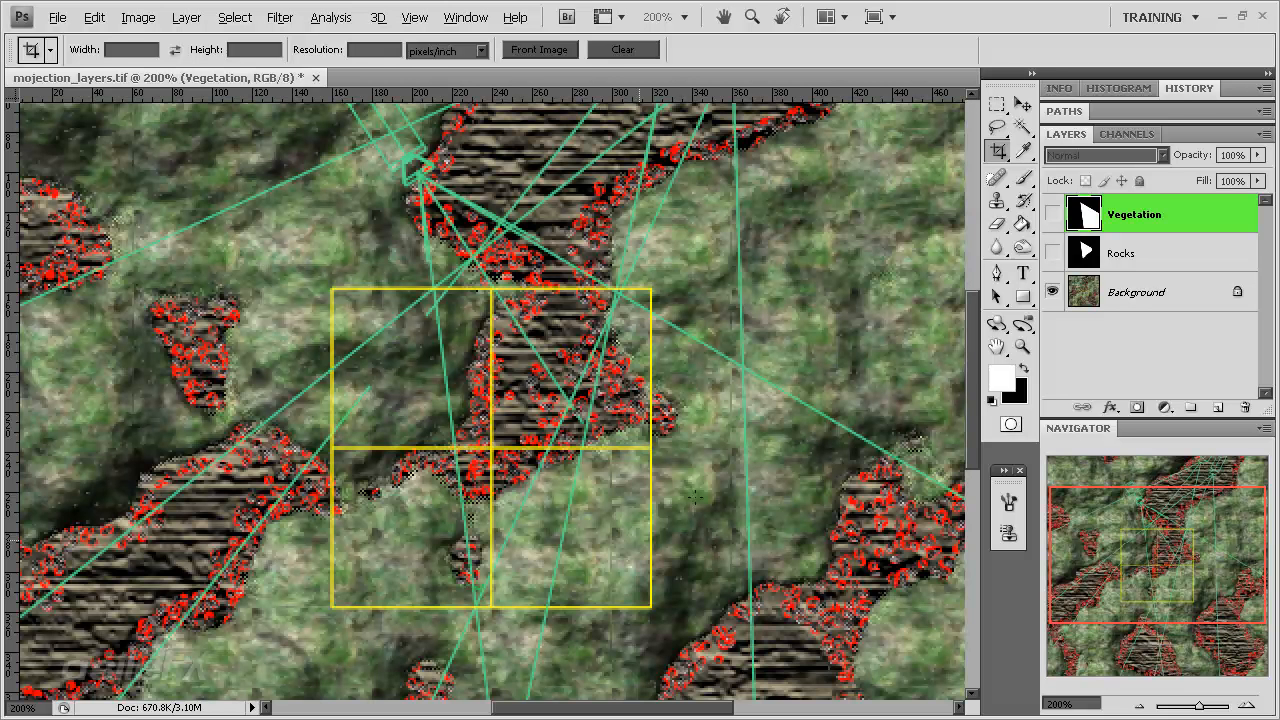
pyautogui.moveTo(1133, 547); pyautogui.dragTo(1133, 580)
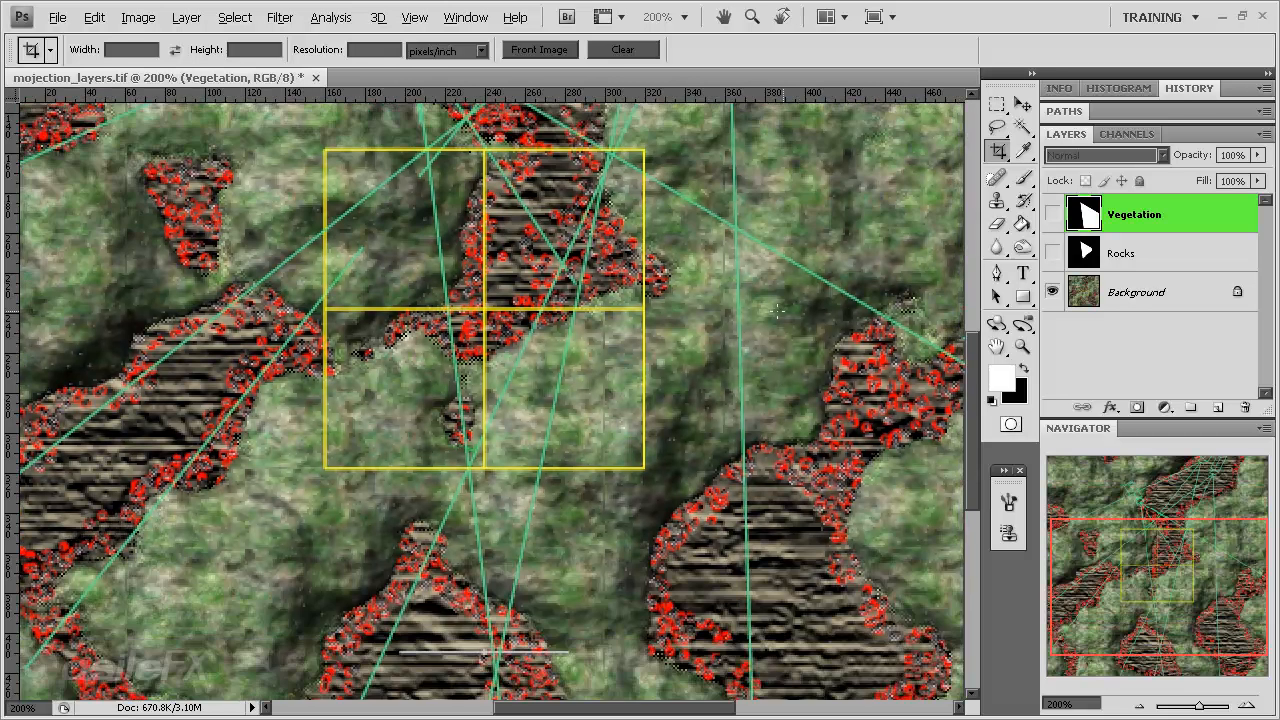
pyautogui.click(1052, 253)
pyautogui.scroll(3, 752, 354)
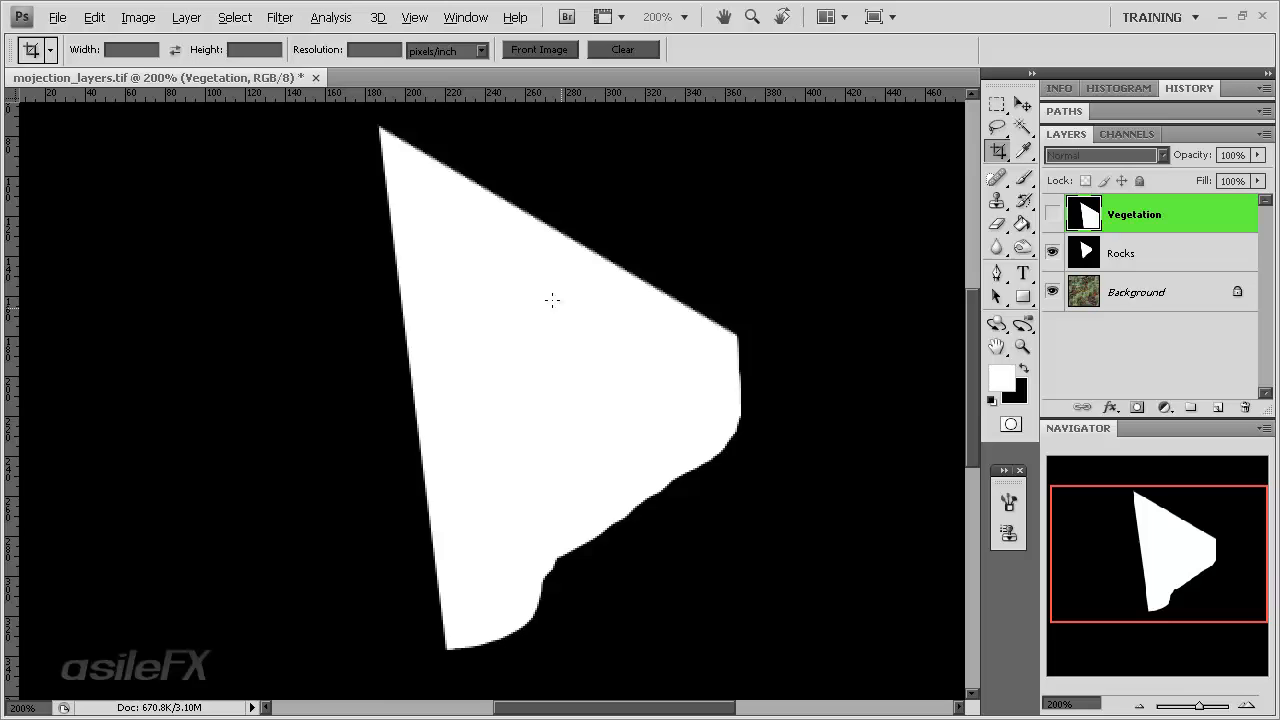
pyautogui.click(1052, 253)
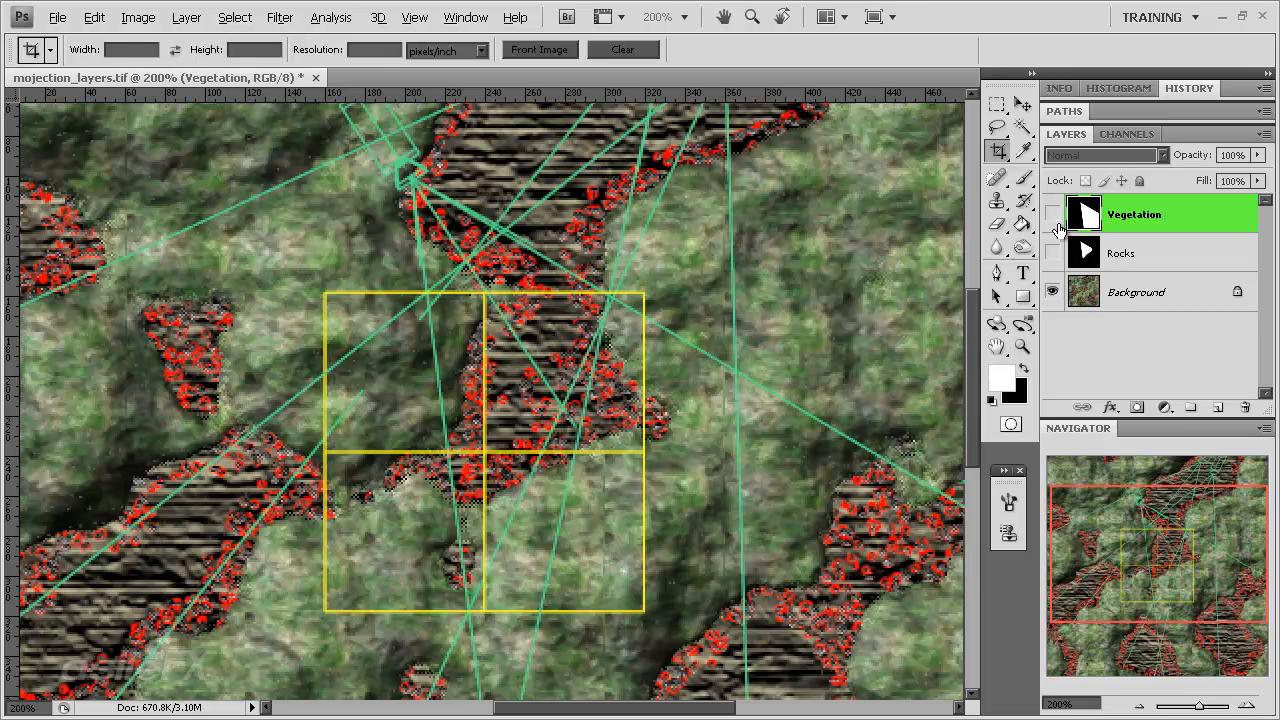
# Step: Show the Vegetation mask layer over the whole image and lower its opacity to 42%
pyautogui.click(1052, 214)
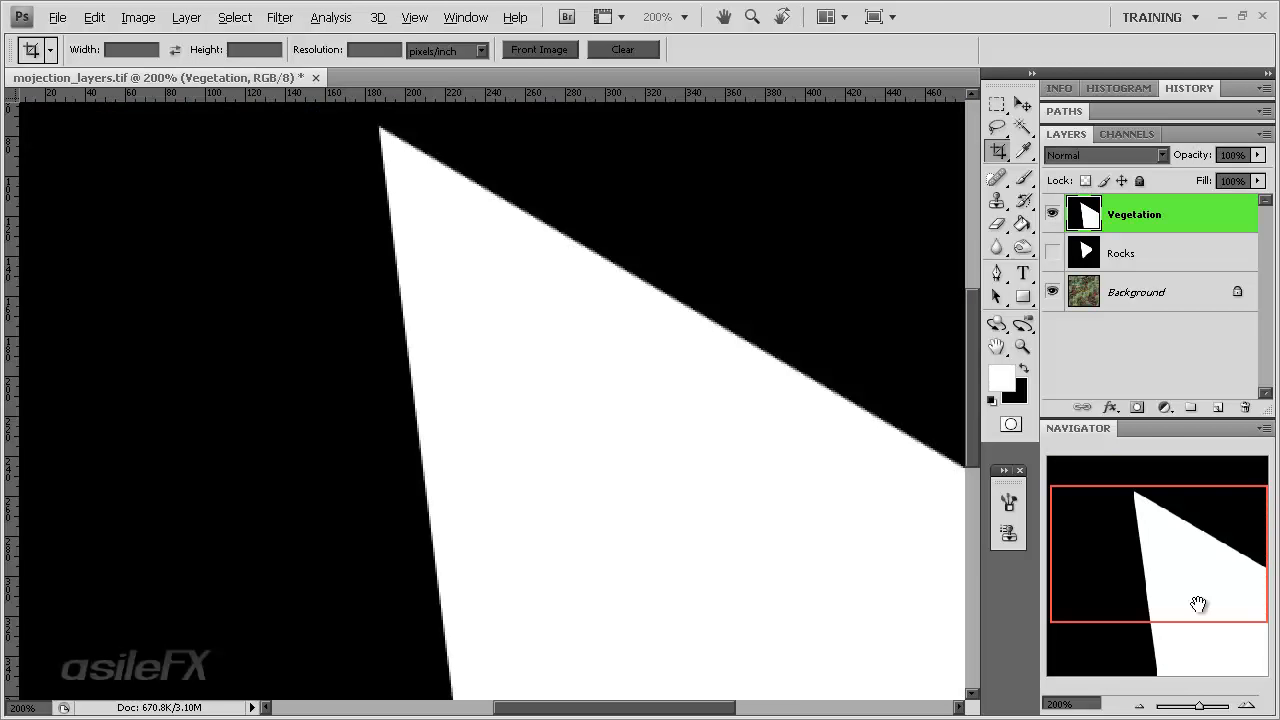
pyautogui.click(1140, 707)
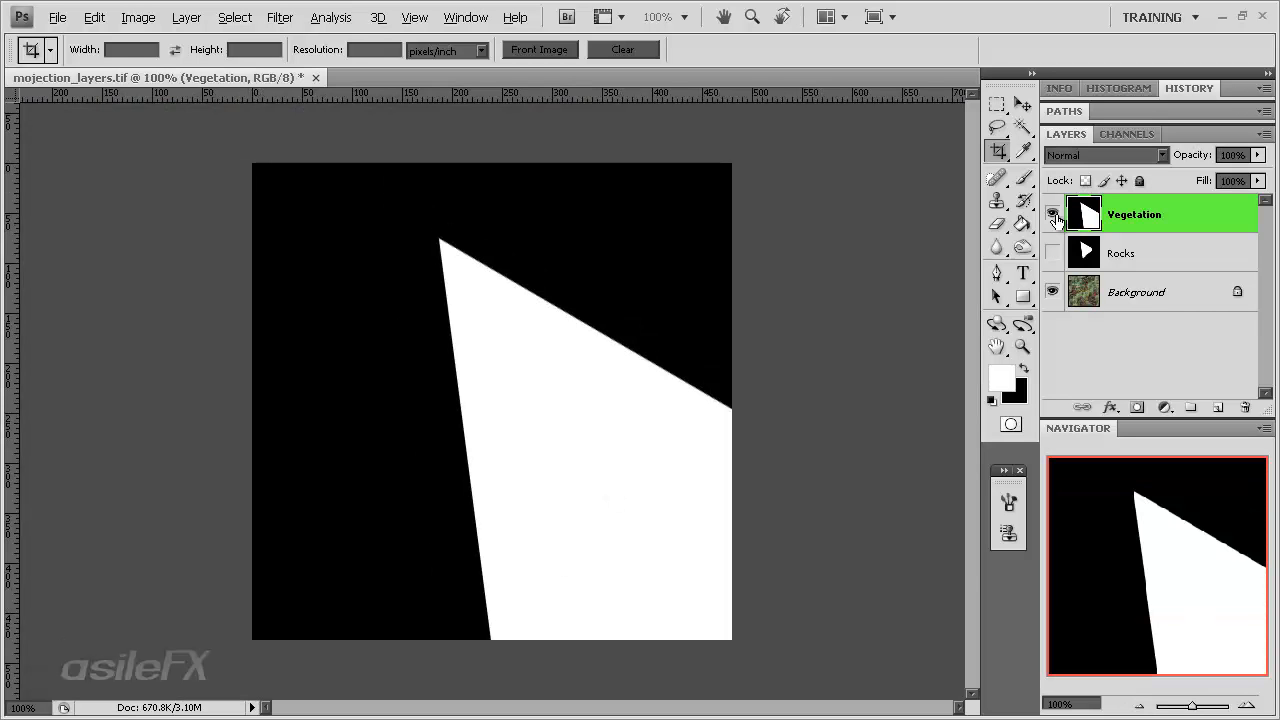
pyautogui.click(1257, 155)
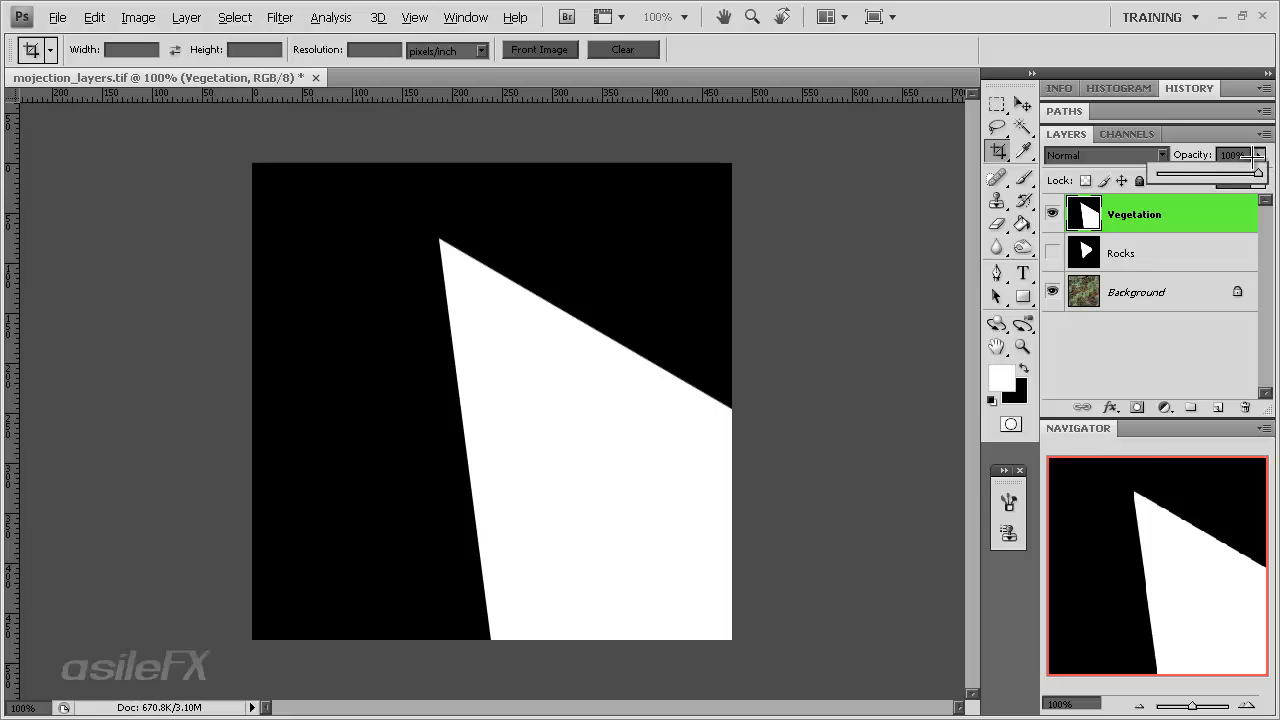
pyautogui.moveTo(1256, 174); pyautogui.dragTo(1198, 175)
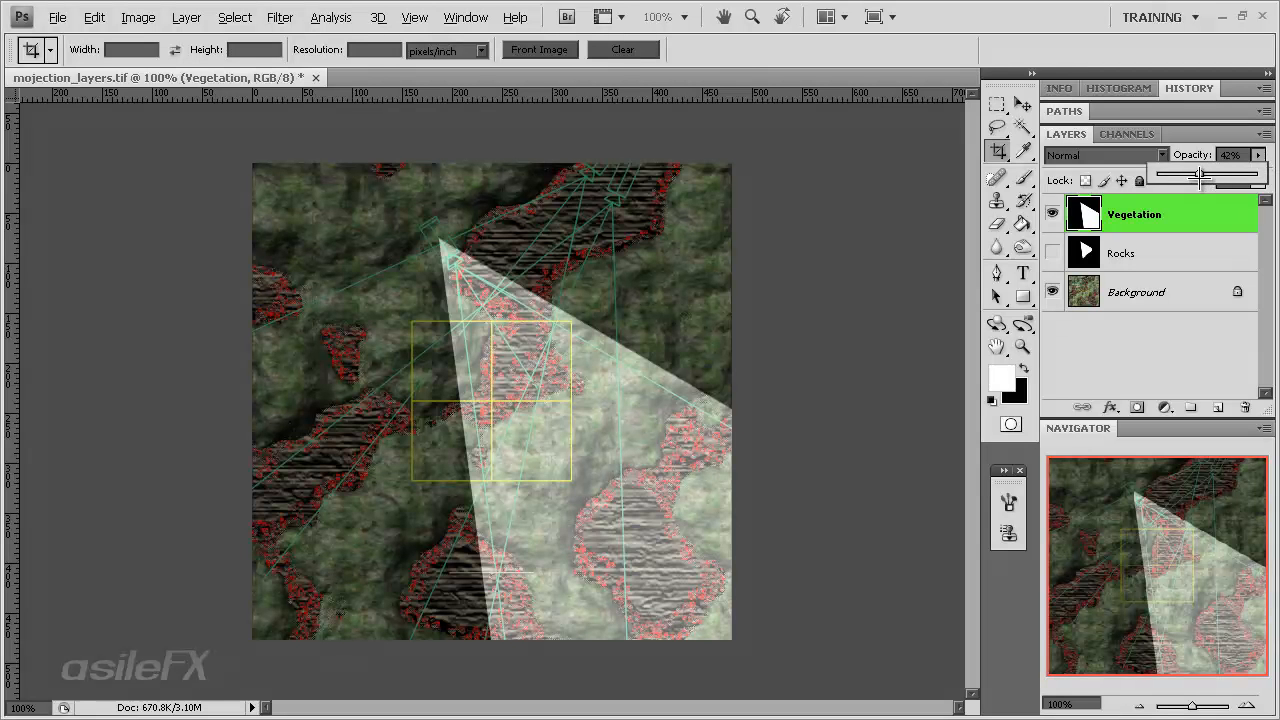
# Step: Examine how the semi-transparent Vegetation mask lines up with the camera's view lines in the top-view image
pyautogui.click(1246, 707)
pyautogui.click(1246, 707)
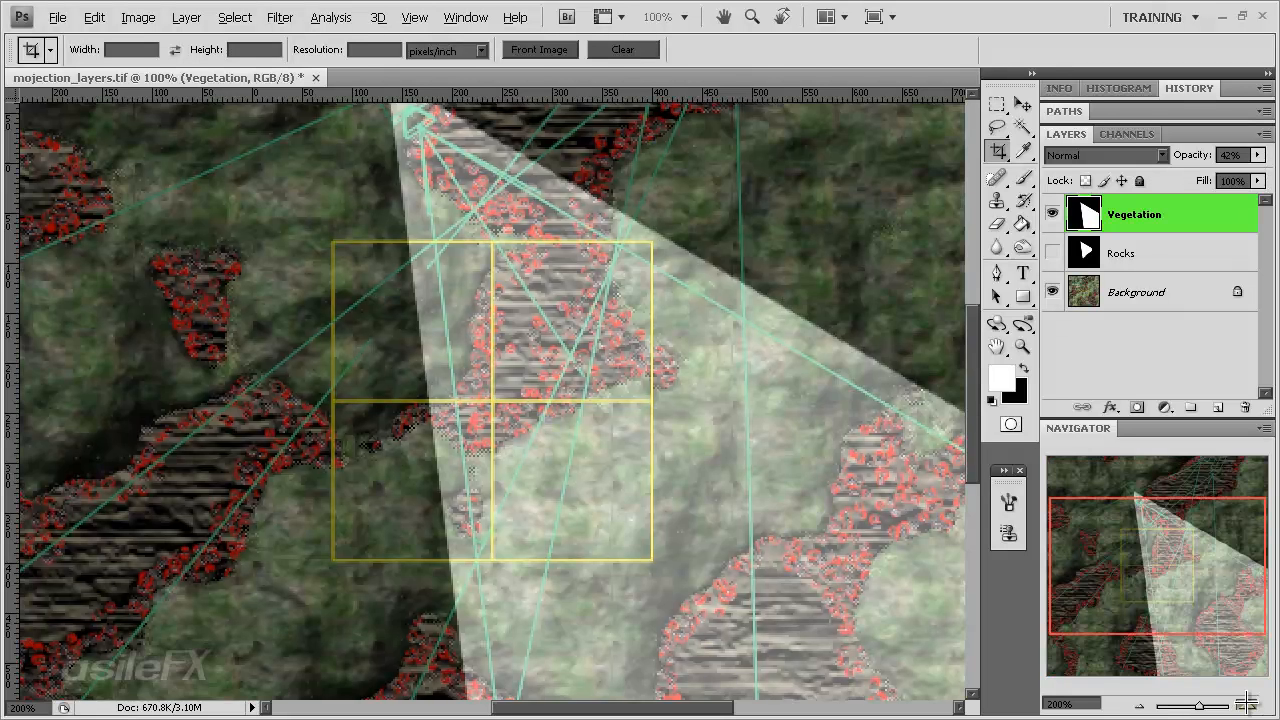
pyautogui.click(1246, 707)
pyautogui.click(1160, 538)
pyautogui.moveTo(1160, 538); pyautogui.dragTo(1160, 535)
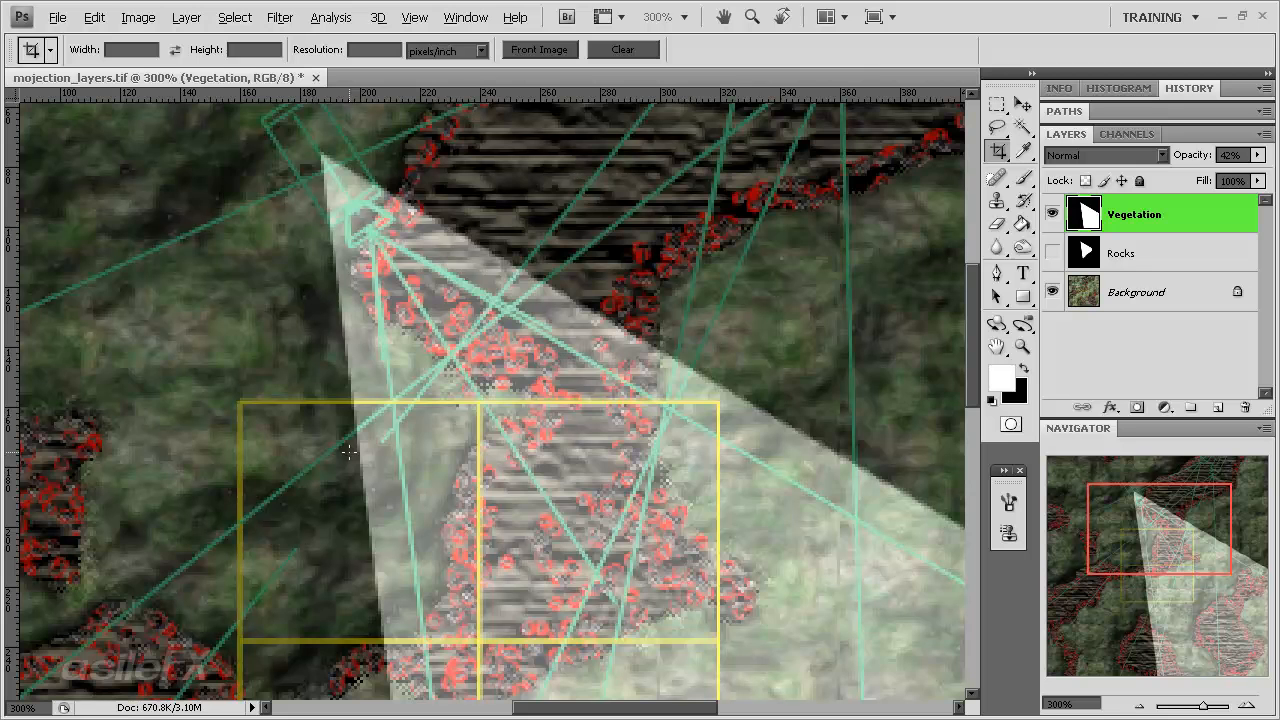
pyautogui.moveTo(1087, 522); pyautogui.dragTo(1190, 565)
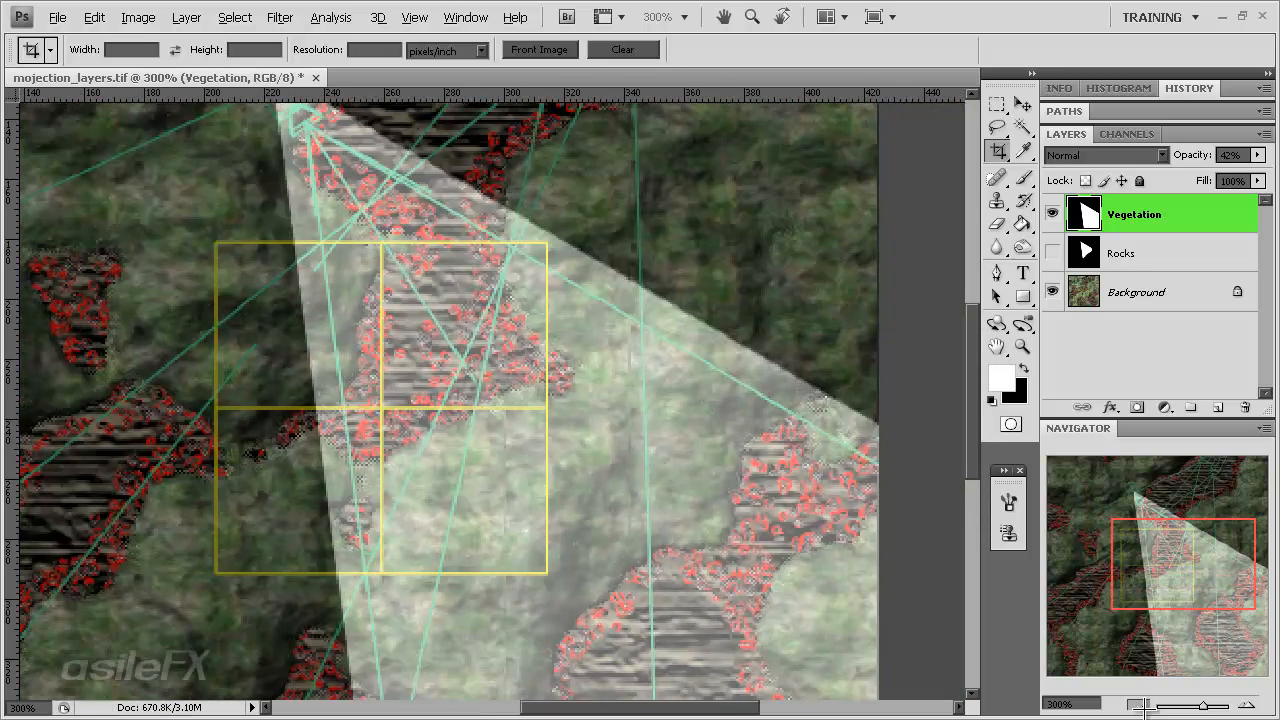
pyautogui.click(1137, 705)
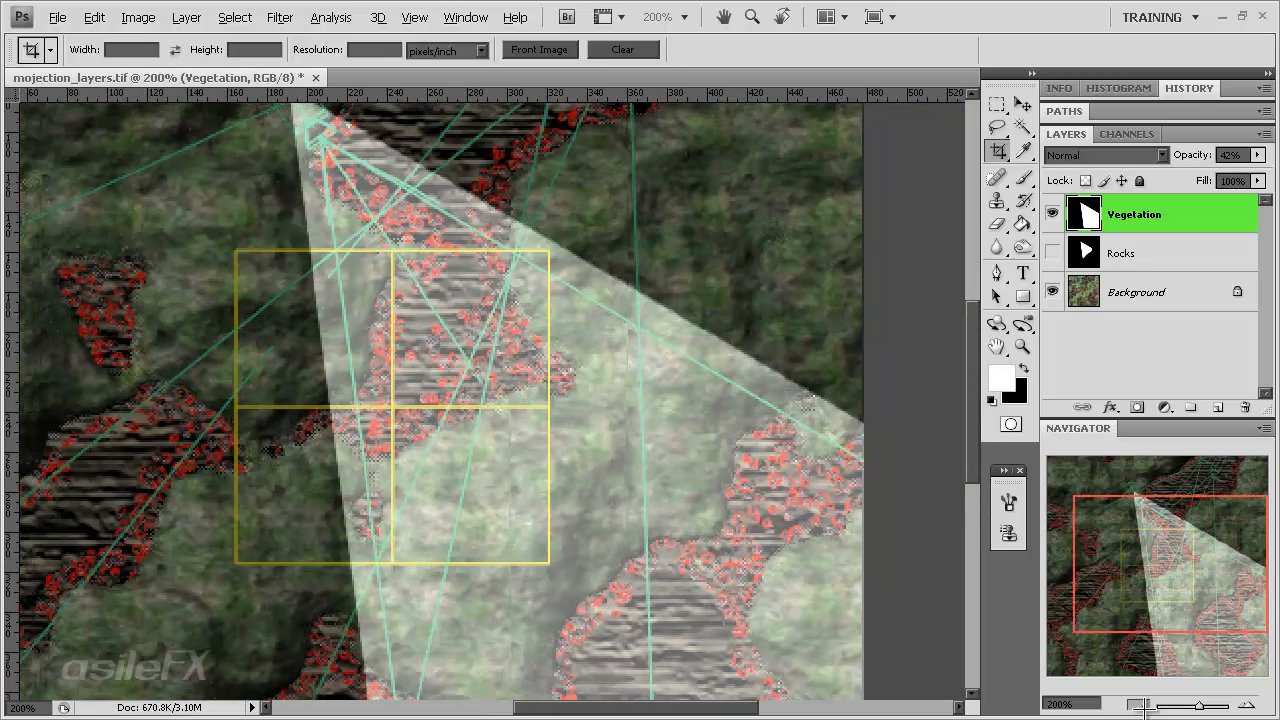
pyautogui.click(1137, 705)
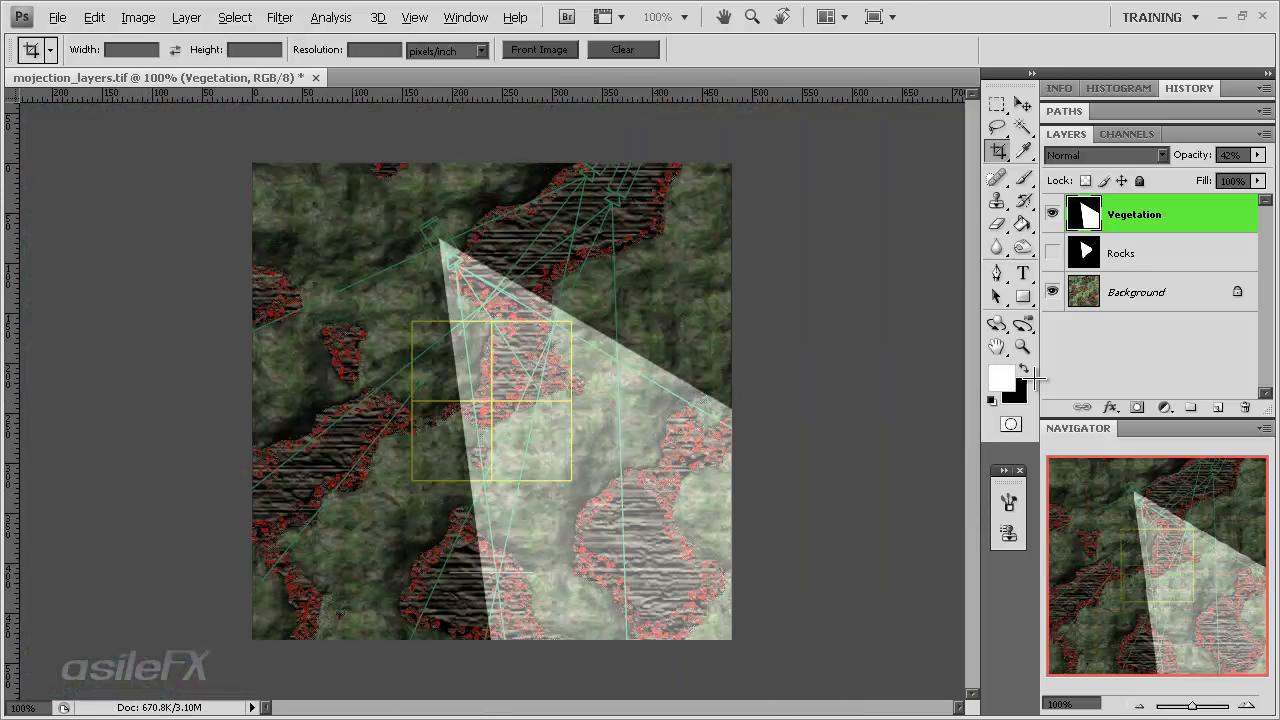
# Step: Restore the Vegetation layer's opacity to 100% and hide the layer
pyautogui.moveTo(1258, 155); pyautogui.dragTo(1274, 172)
pyautogui.click(1052, 214)
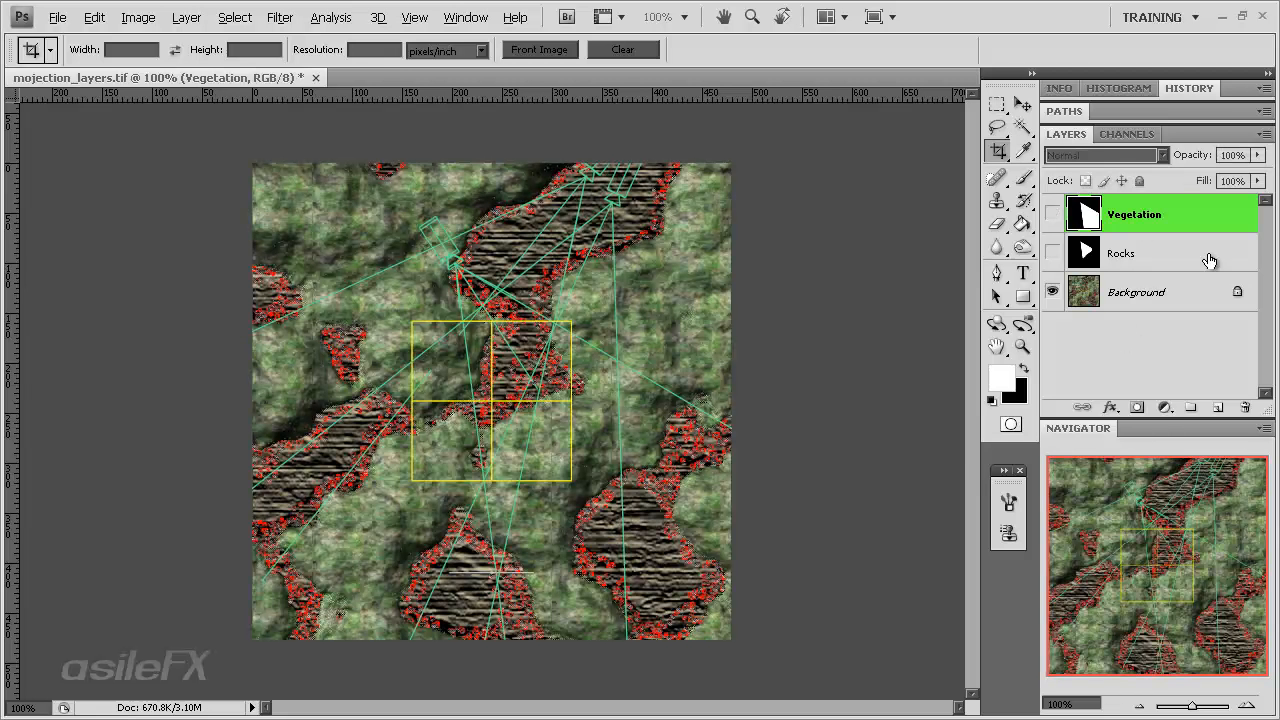
# Step: Create a new layer directly above the Background and fill it with black
pyautogui.click(1208, 298)
pyautogui.hotkey('ctrl', 'shift', 'n')
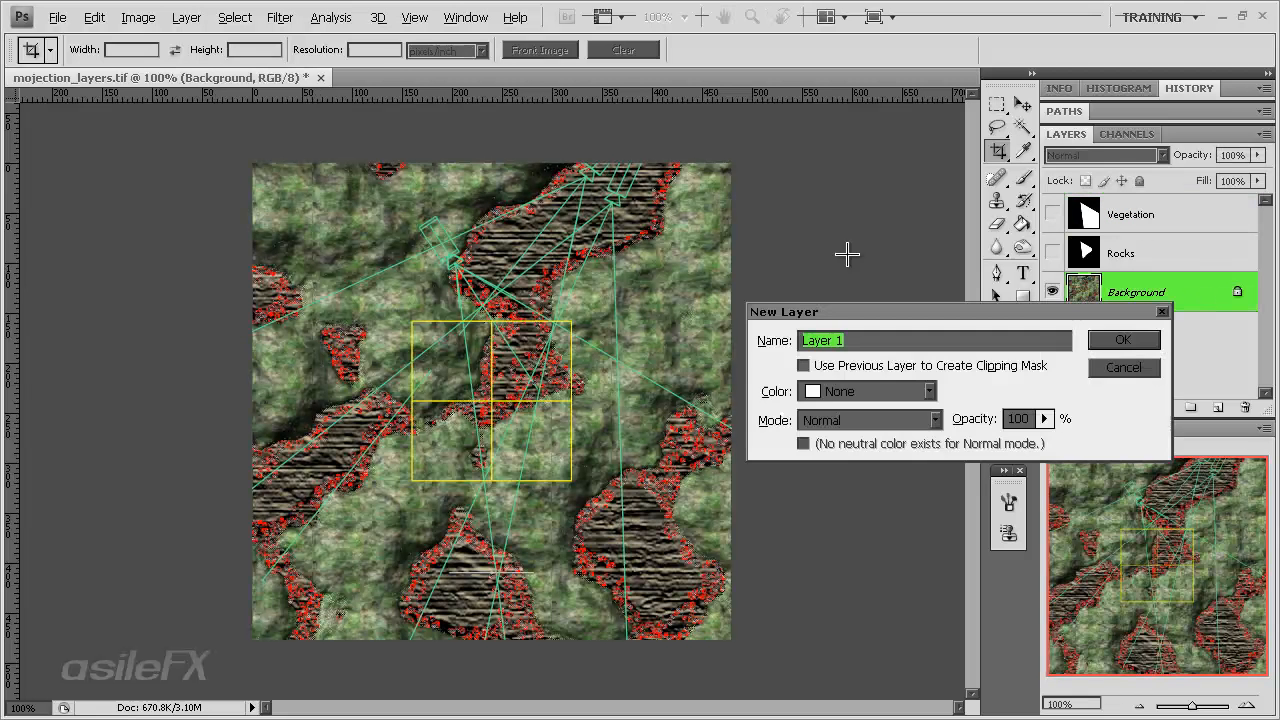
pyautogui.click(1129, 337)
pyautogui.click(1022, 224)
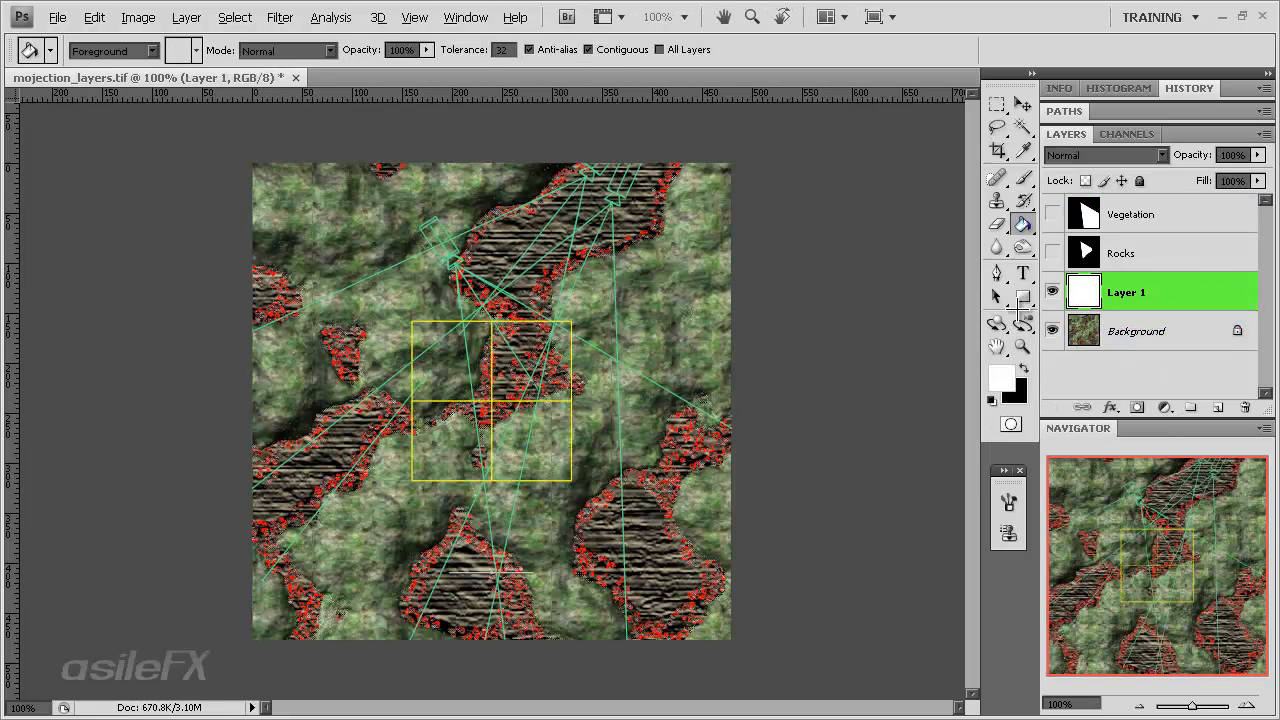
pyautogui.click(1023, 369)
pyautogui.click(546, 352)
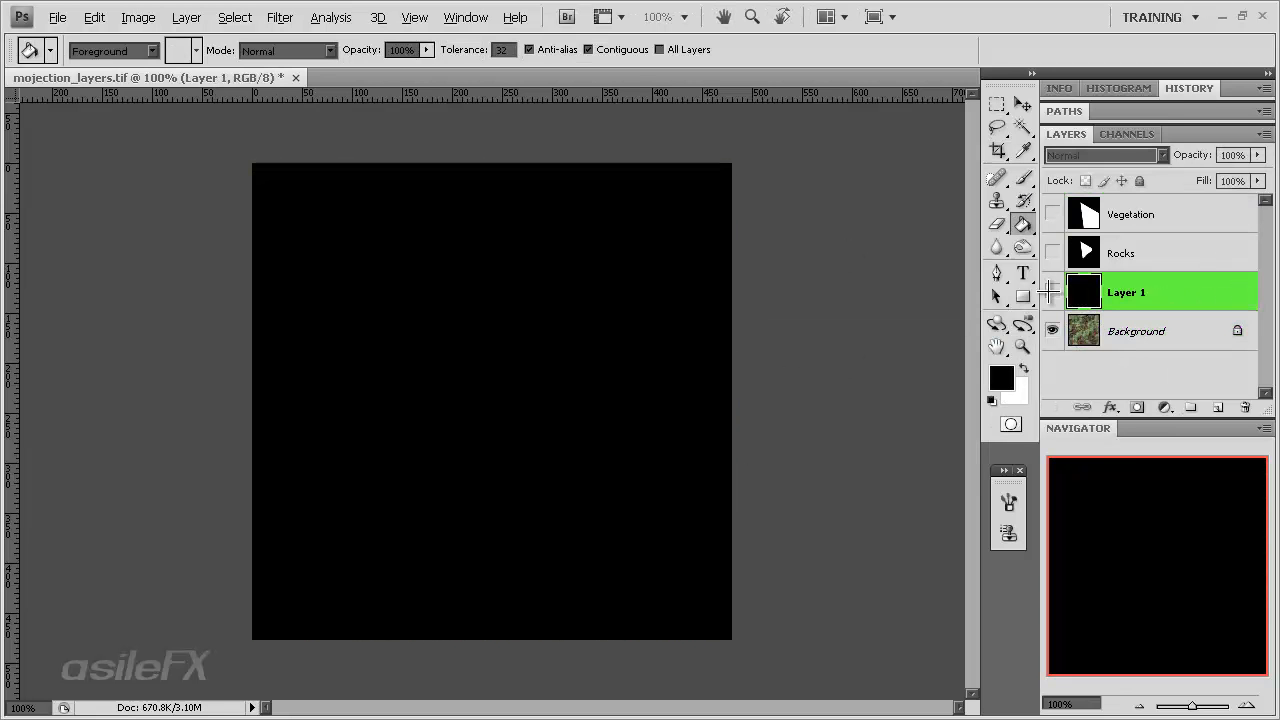
# Step: Hide the black layer, draw a white rectangle over the left part of the image and rasterize its layer
pyautogui.click(1052, 291)
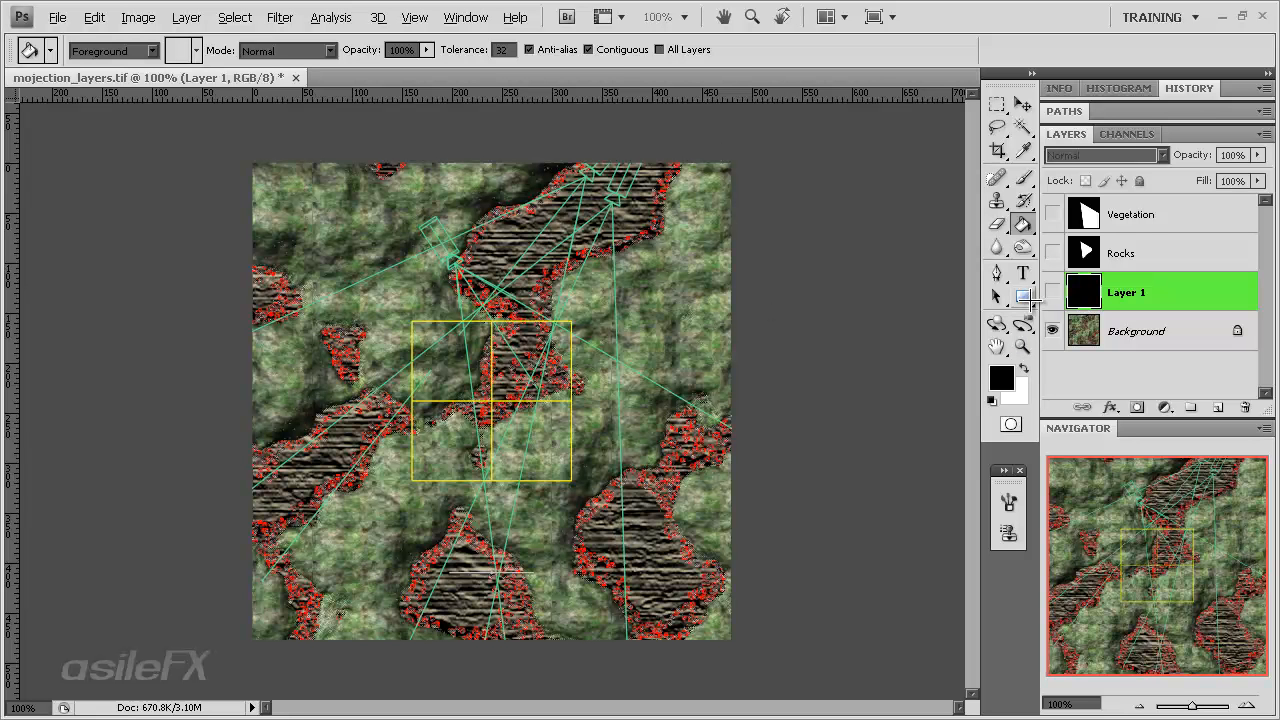
pyautogui.click(1025, 367)
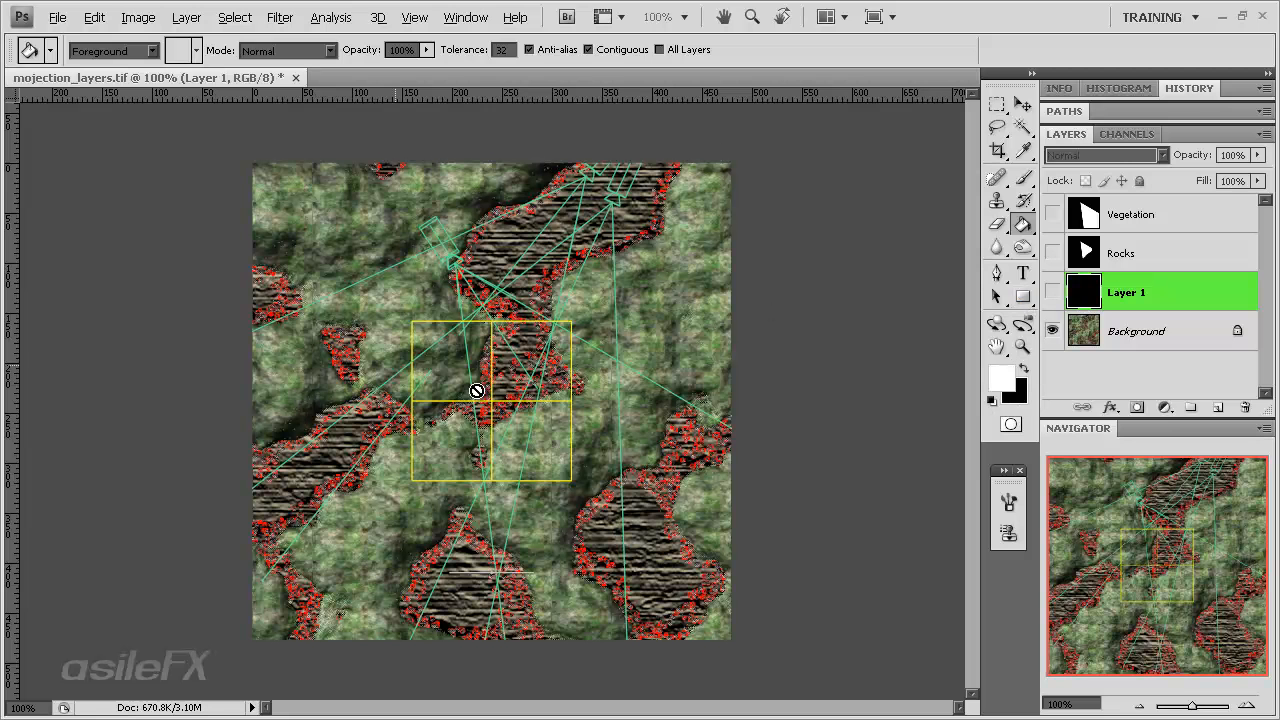
pyautogui.click(1021, 297)
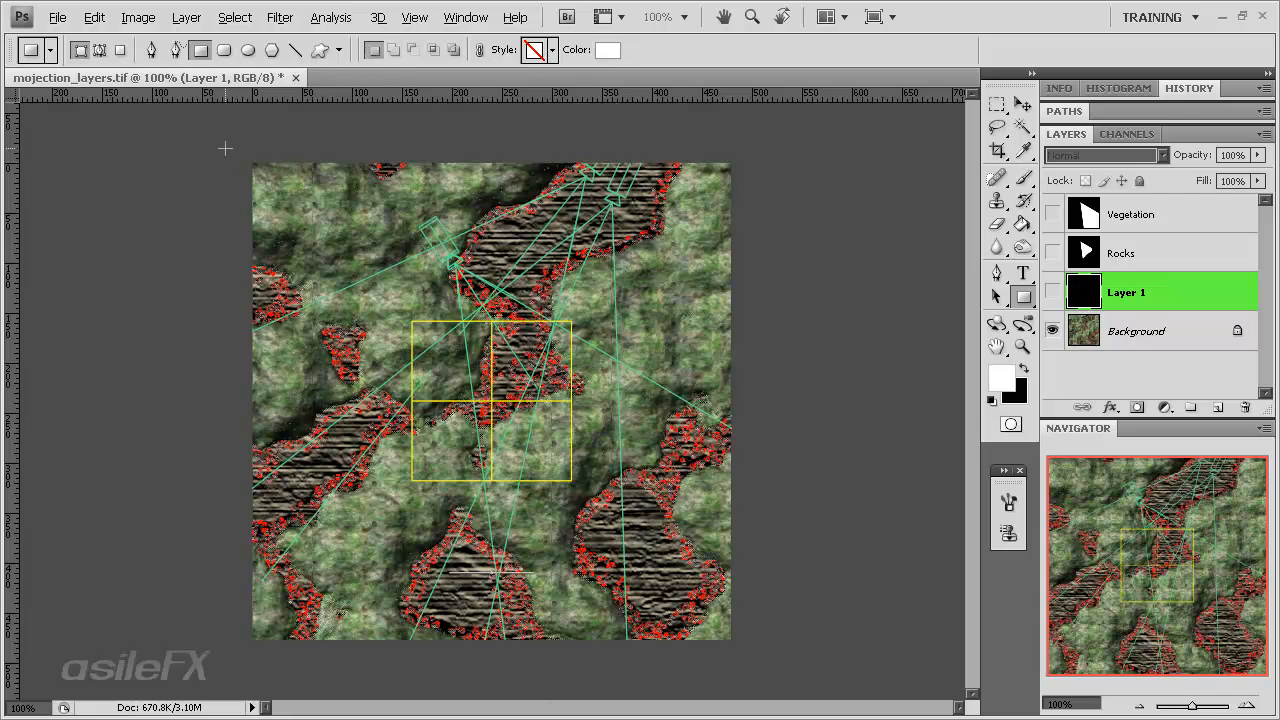
pyautogui.moveTo(225, 148); pyautogui.dragTo(535, 681)
pyautogui.rightClick(1211, 291)
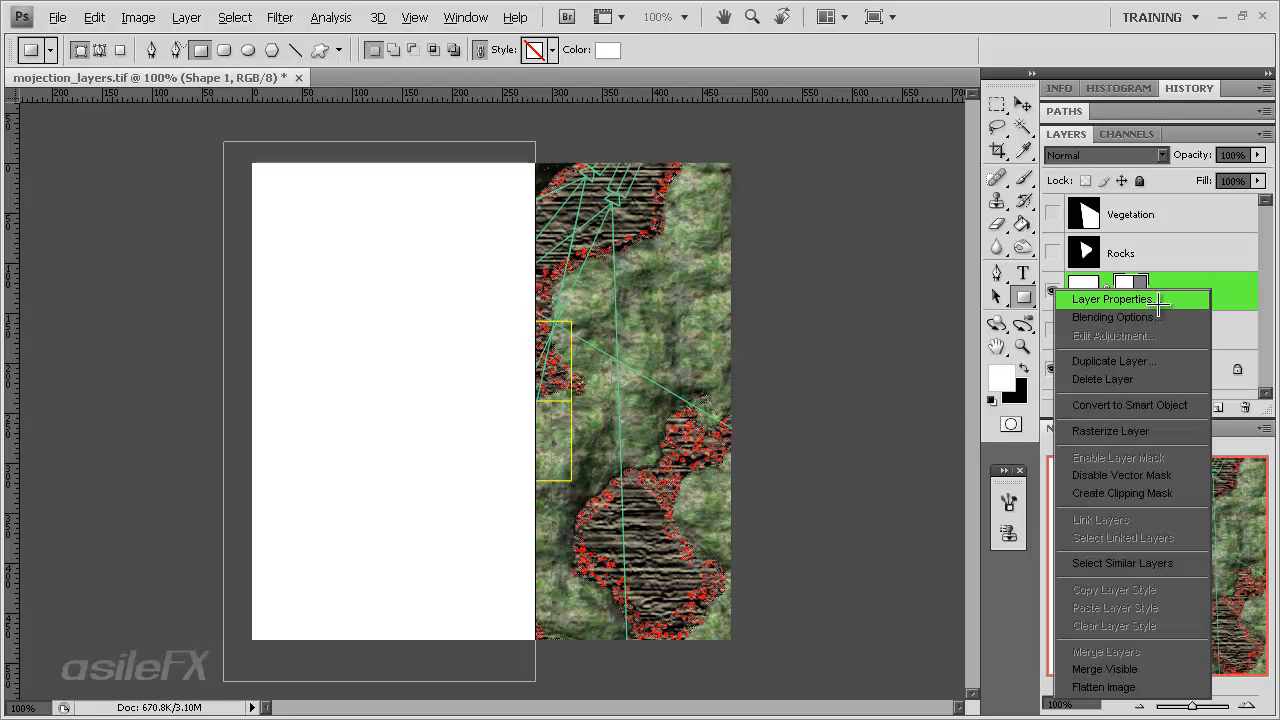
pyautogui.click(1138, 426)
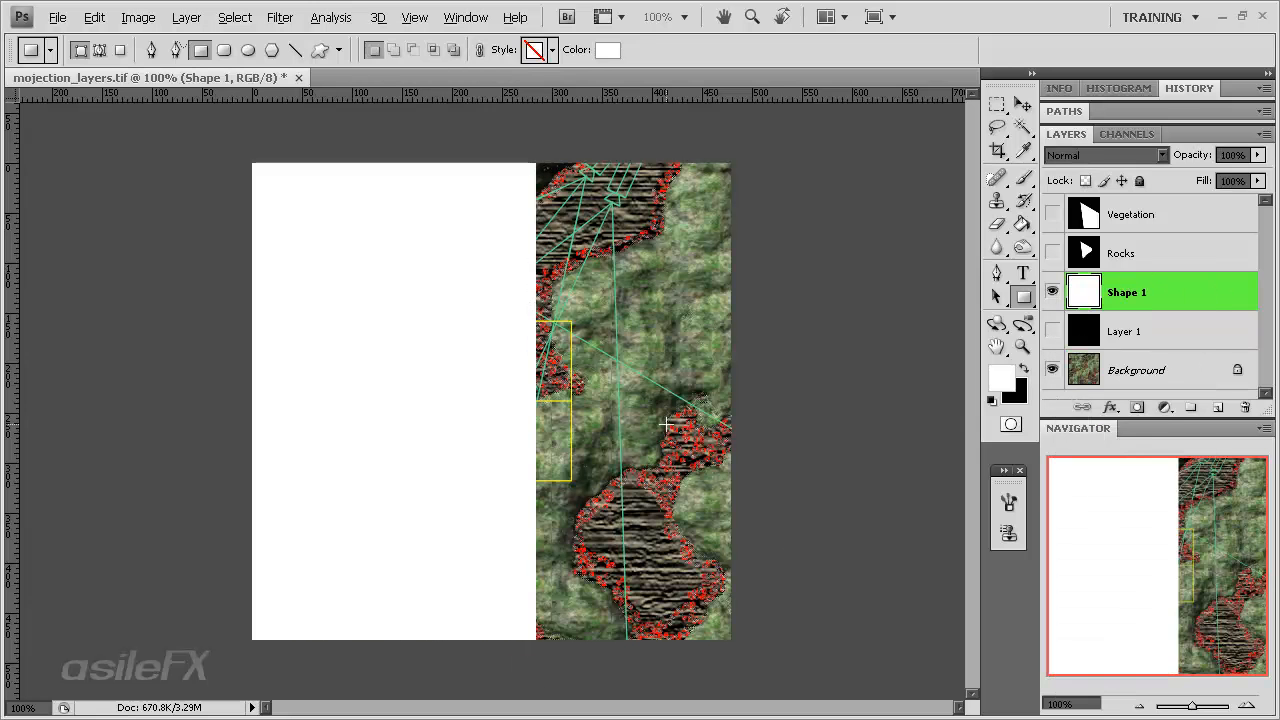
# Step: Rotate the white rectangle to about -7.2° and move it so its edge follows the camera's nearly vertical view line
pyautogui.hotkey('ctrl', 't')
pyautogui.moveTo(641, 432); pyautogui.dragTo(624, 350)
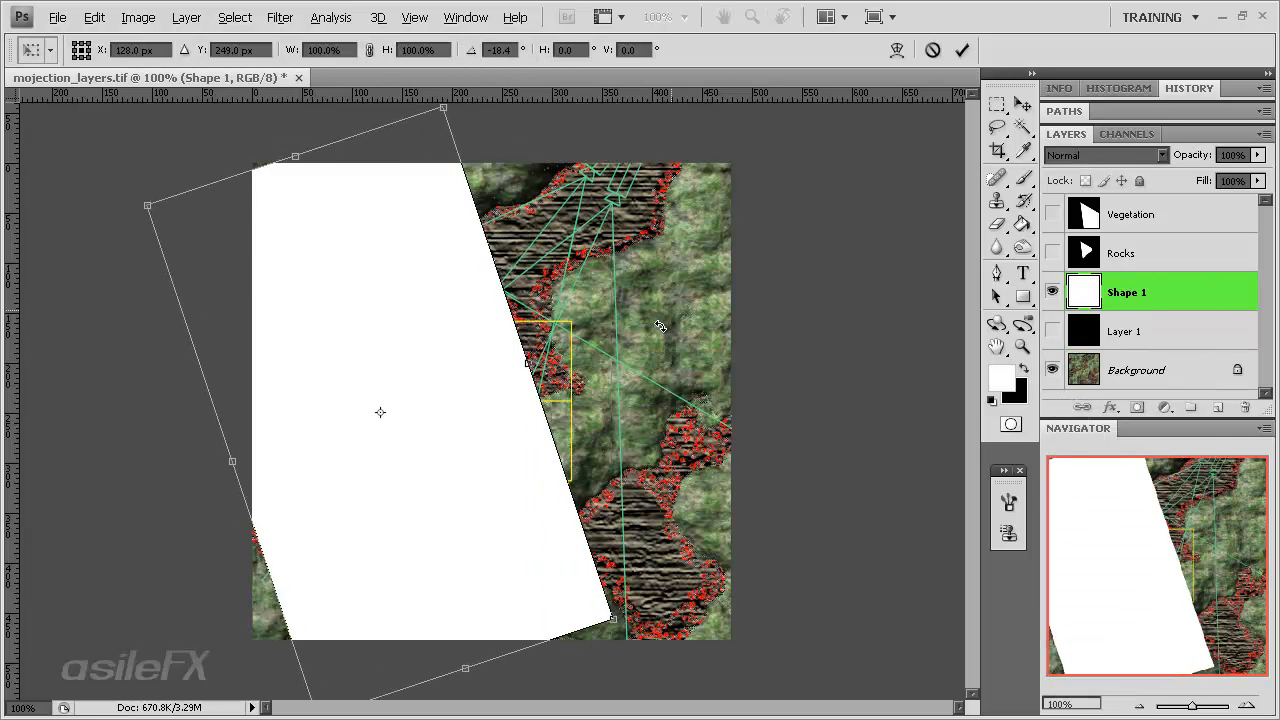
pyautogui.moveTo(521, 467); pyautogui.dragTo(450, 532)
pyautogui.moveTo(647, 436); pyautogui.dragTo(658, 499)
pyautogui.moveTo(317, 645); pyautogui.dragTo(330, 614)
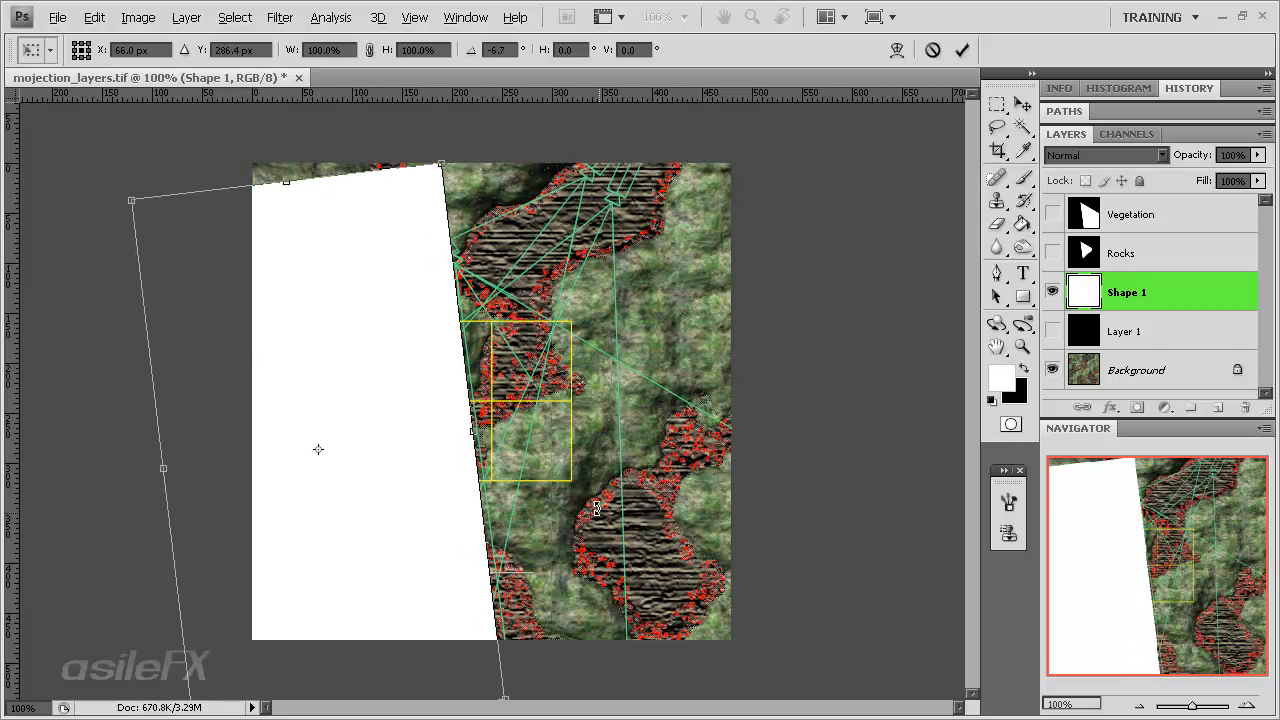
pyautogui.moveTo(597, 508); pyautogui.dragTo(597, 503)
pyautogui.moveTo(386, 566)
pyautogui.mouseDown()
pyautogui.moveTo(372, 568)
pyautogui.moveTo(384, 552)
pyautogui.mouseUp()
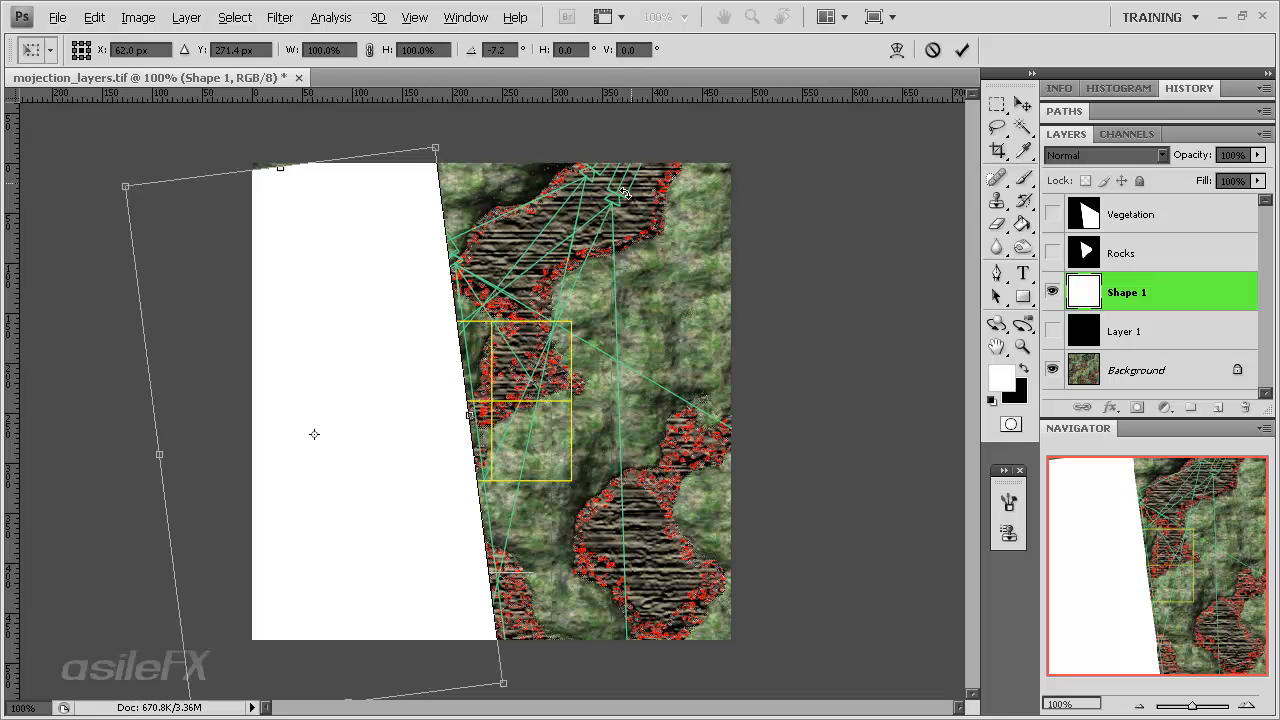
pyautogui.moveTo(432, 566); pyautogui.dragTo(433, 566)
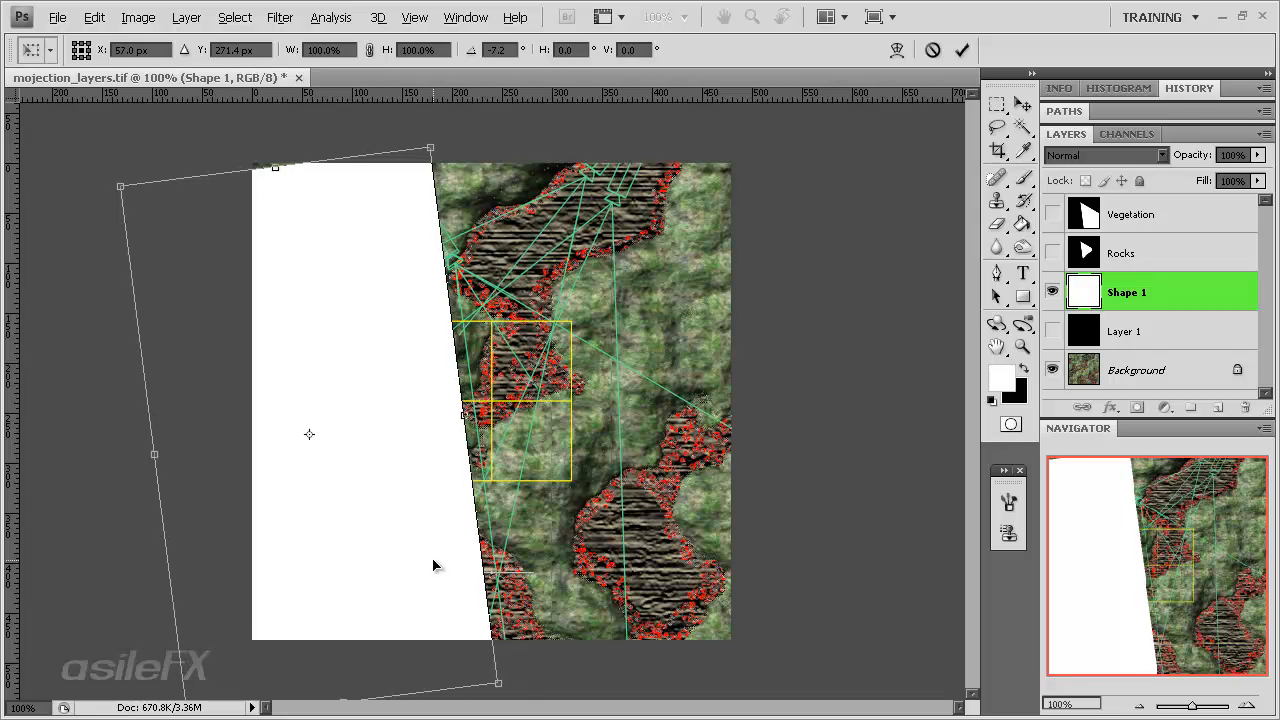
pyautogui.press('Return')
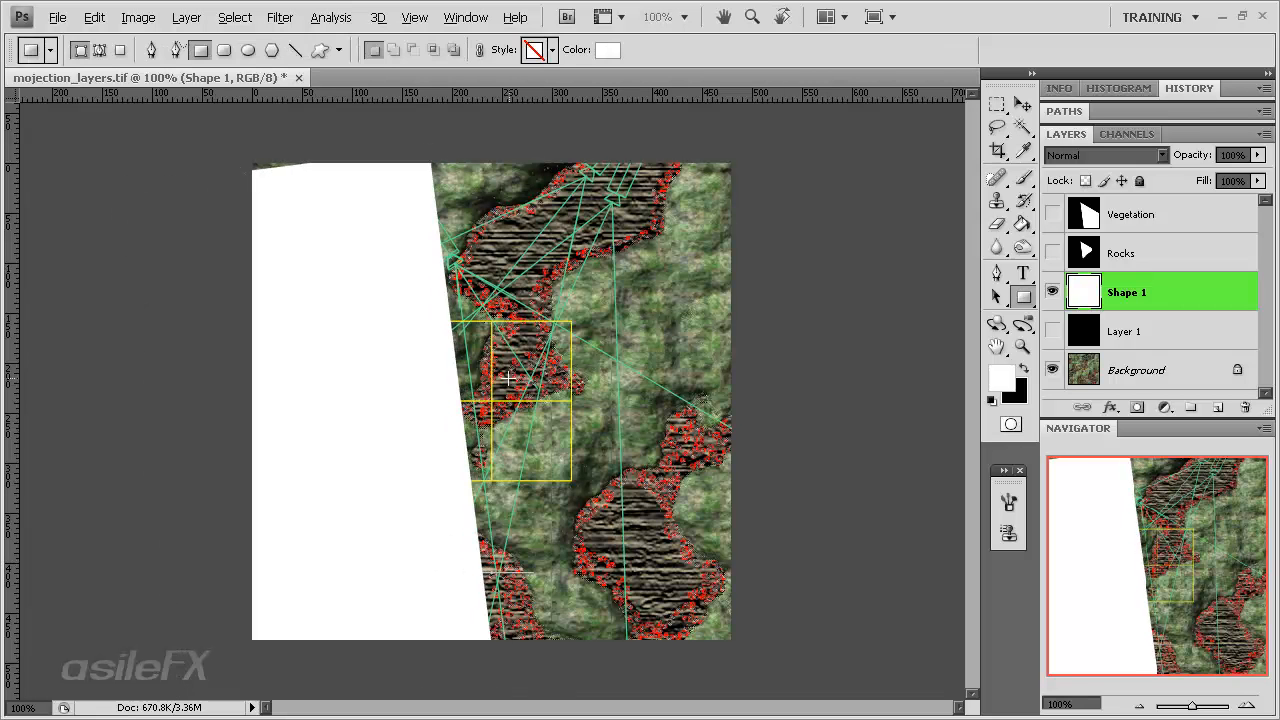
pyautogui.press('c')
pyautogui.press('v')
pyautogui.moveTo(431, 500); pyautogui.dragTo(426, 478)
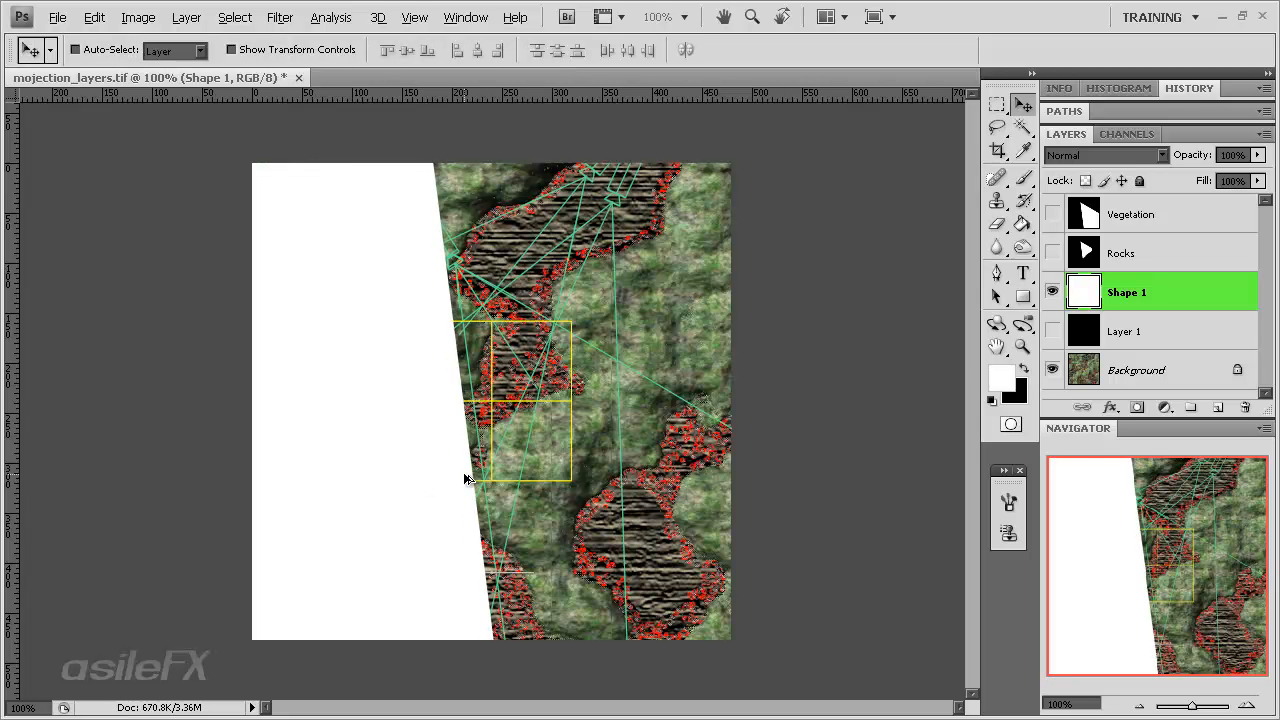
pyautogui.press('alt')
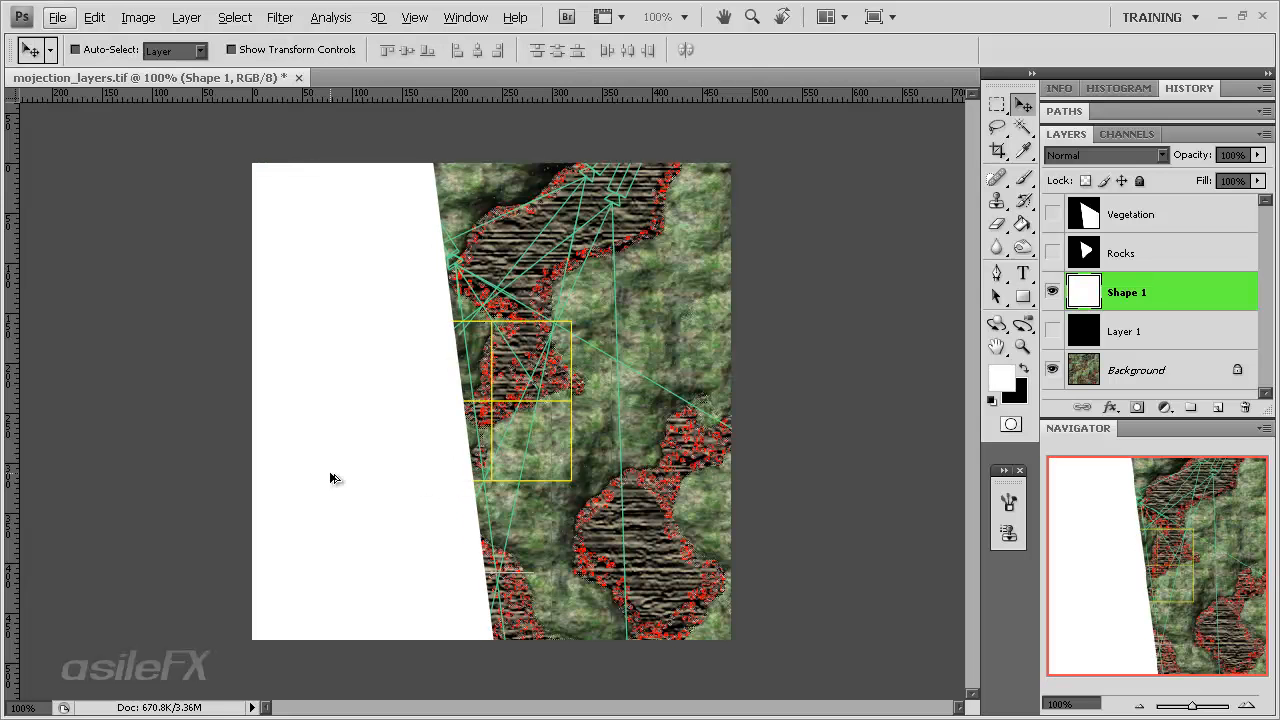
pyautogui.press('v')
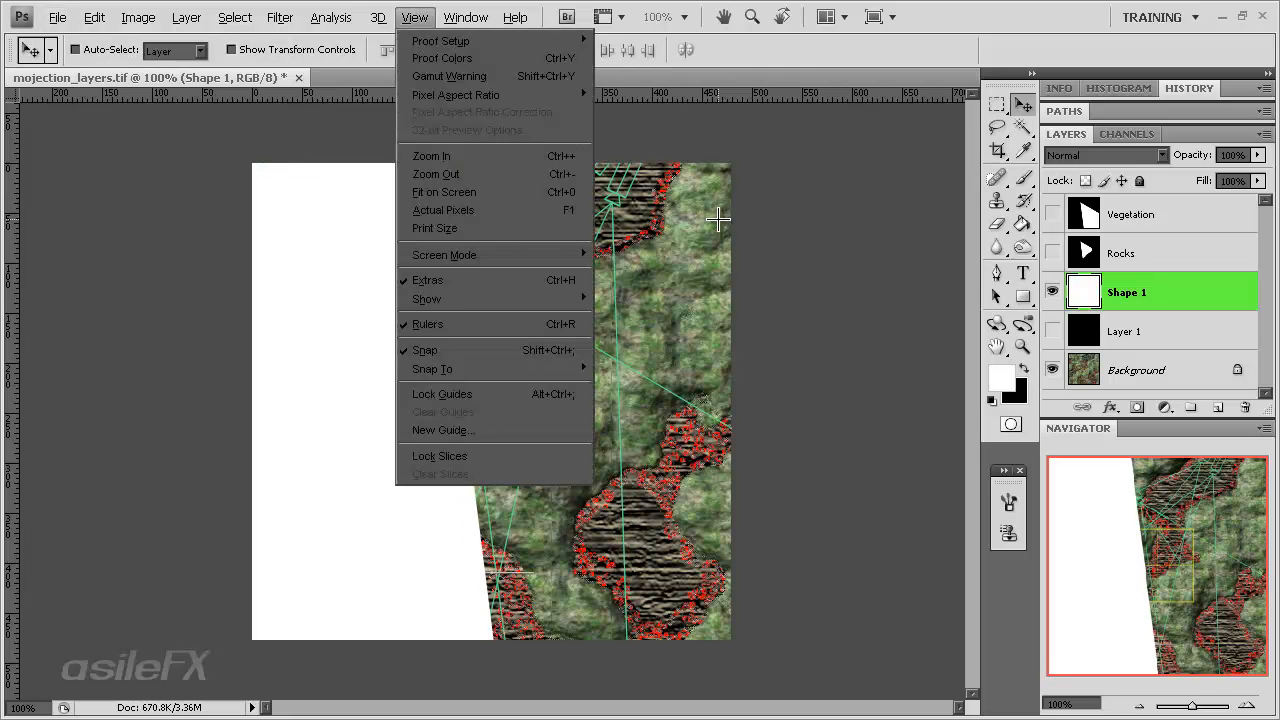
pyautogui.press('Escape')
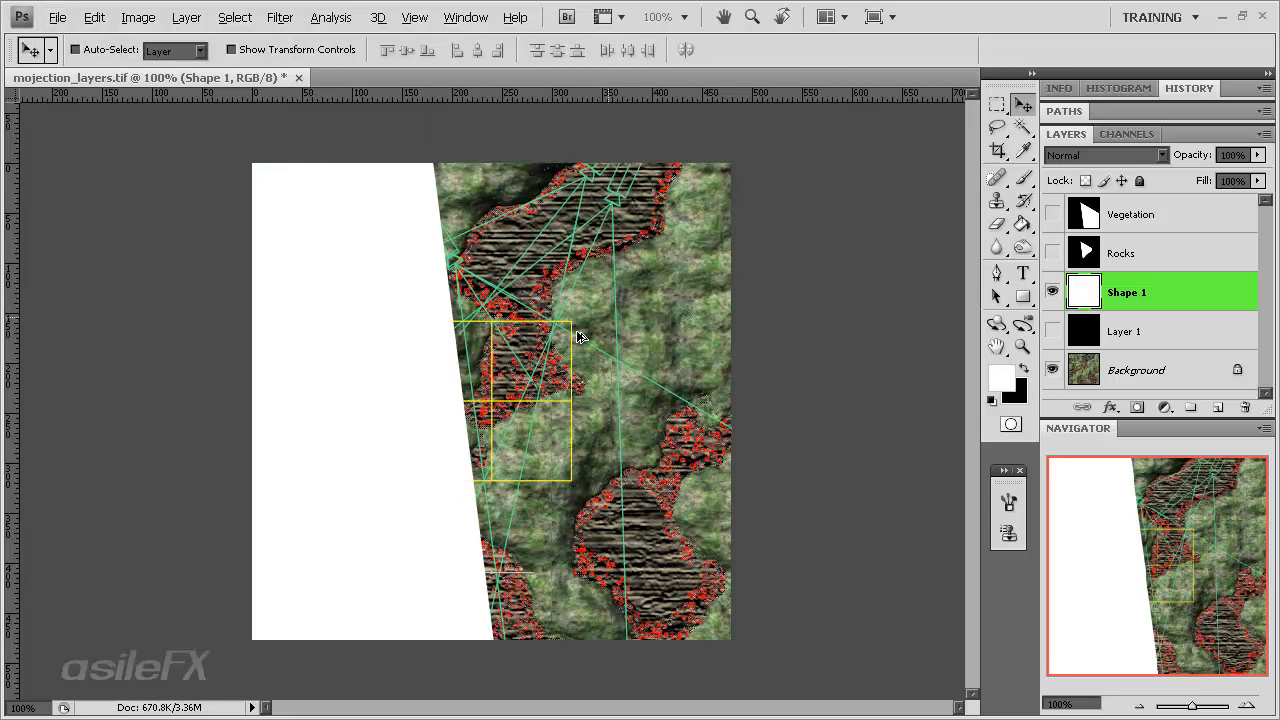
# Step: Duplicate the white shape, rotate the copy to about -52.5° and place its edge along the camera's other view line
pyautogui.keyDown('alt'); pyautogui.moveTo(400, 412); pyautogui.dragTo(645, 463); pyautogui.keyUp('alt')
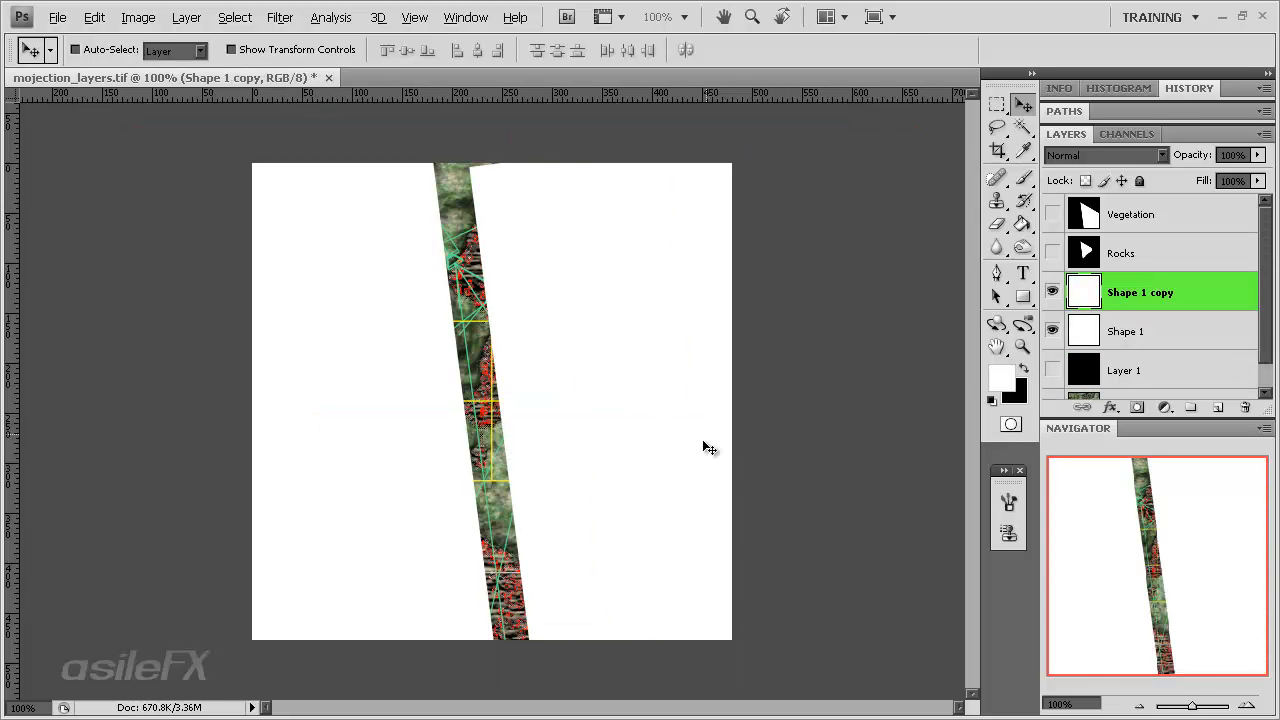
pyautogui.hotkey('ctrl', 't')
pyautogui.moveTo(891, 546); pyautogui.dragTo(673, 412)
pyautogui.moveTo(386, 537); pyautogui.dragTo(635, 494)
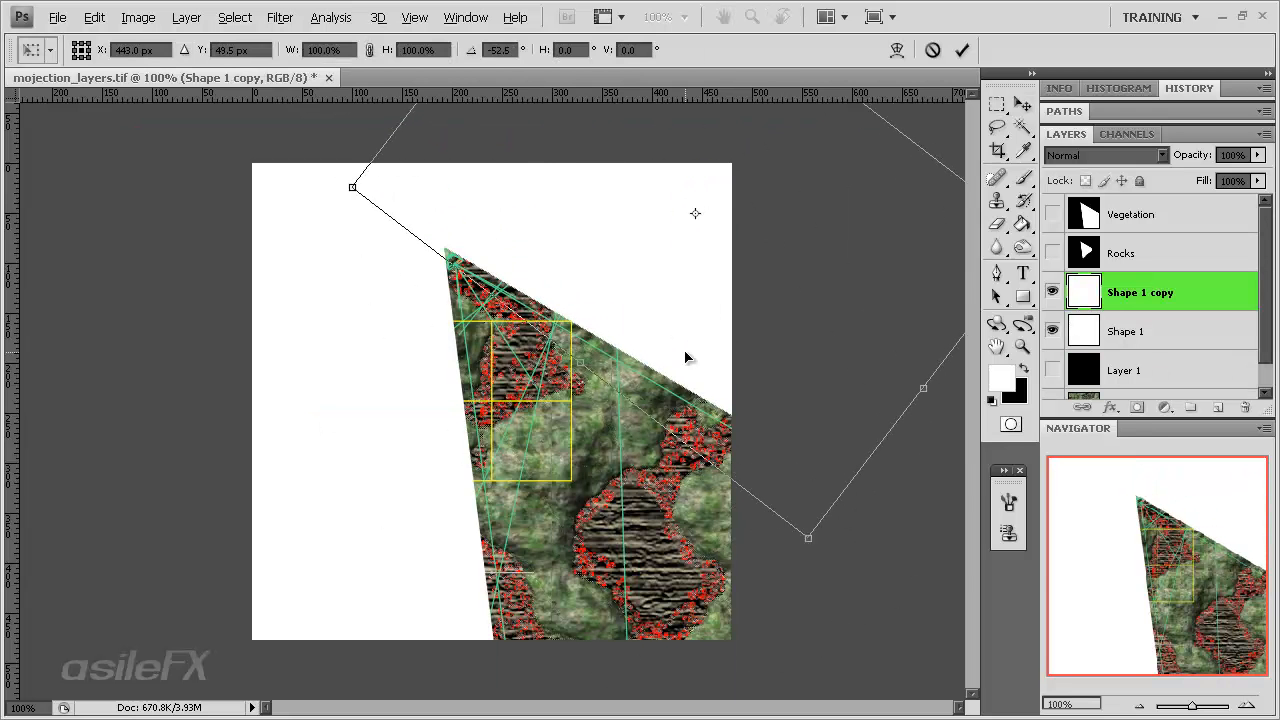
pyautogui.press('Return')
# Step: Show the black layer, merge it with the two white shape layers and invert the merged layer's colors
pyautogui.click(1052, 370)
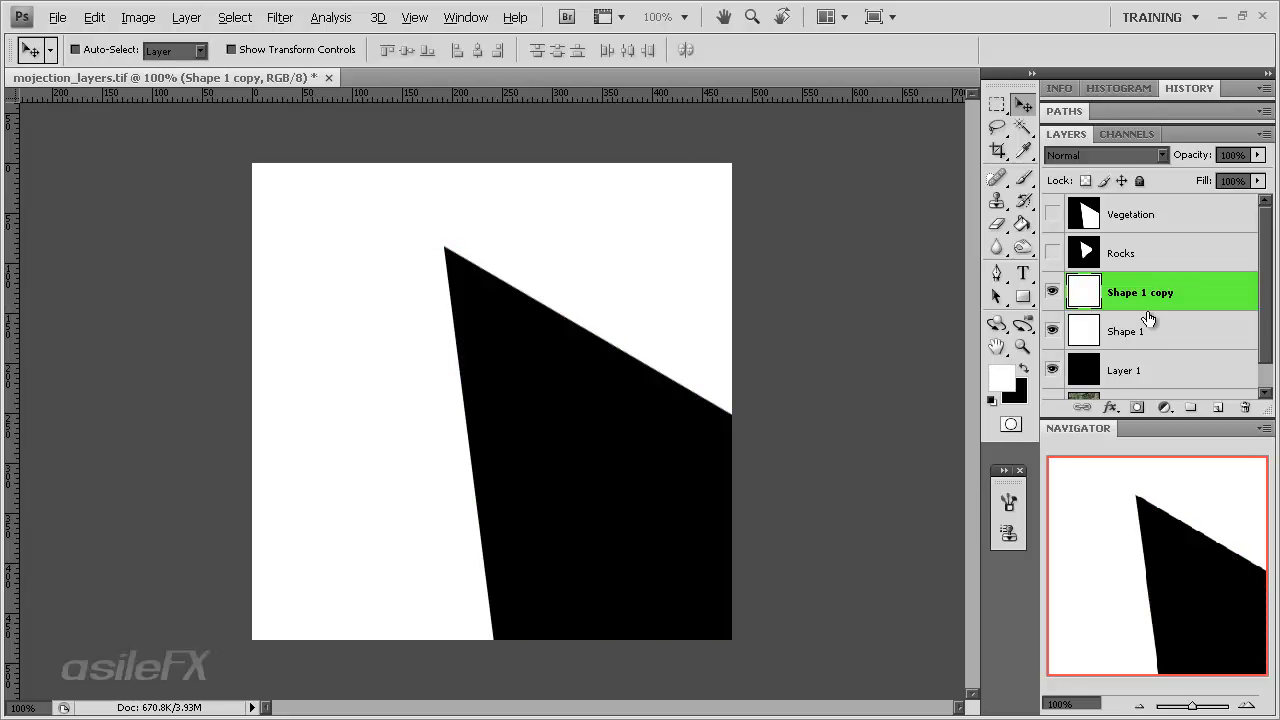
pyautogui.keyDown('shift'); pyautogui.click(1153, 371); pyautogui.keyUp('shift')
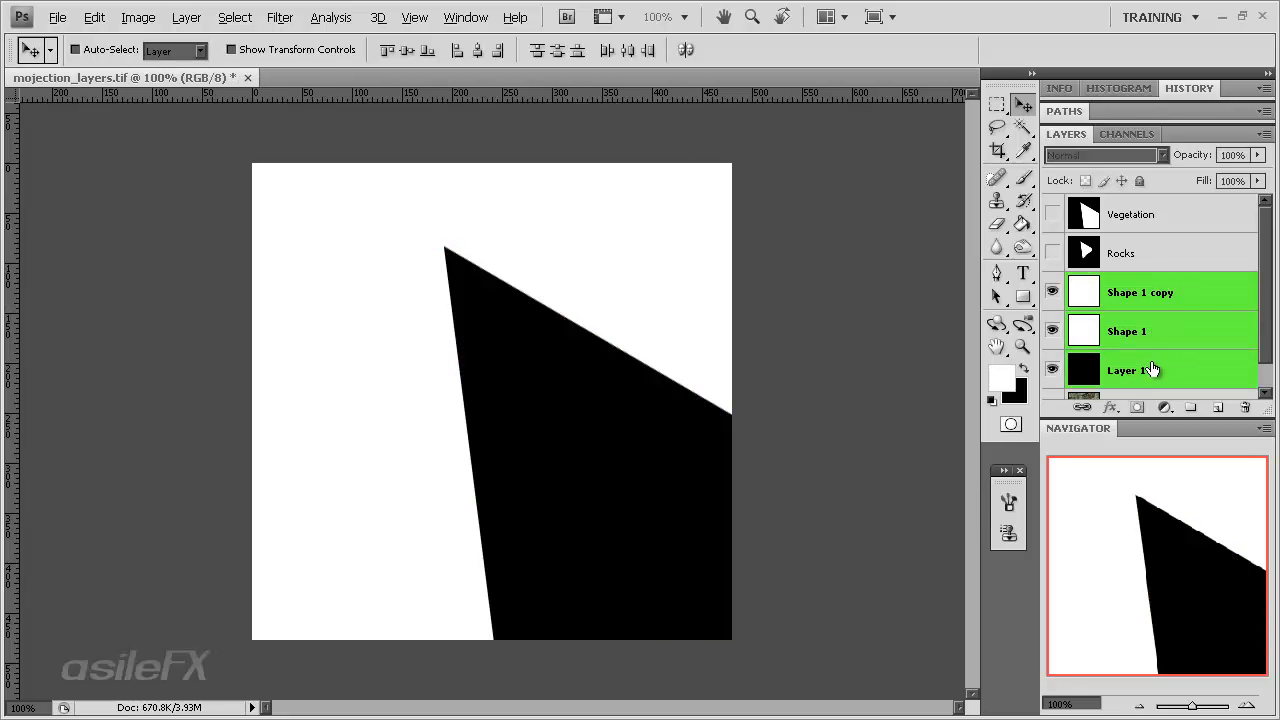
pyautogui.hotkey('ctrl', 'e')
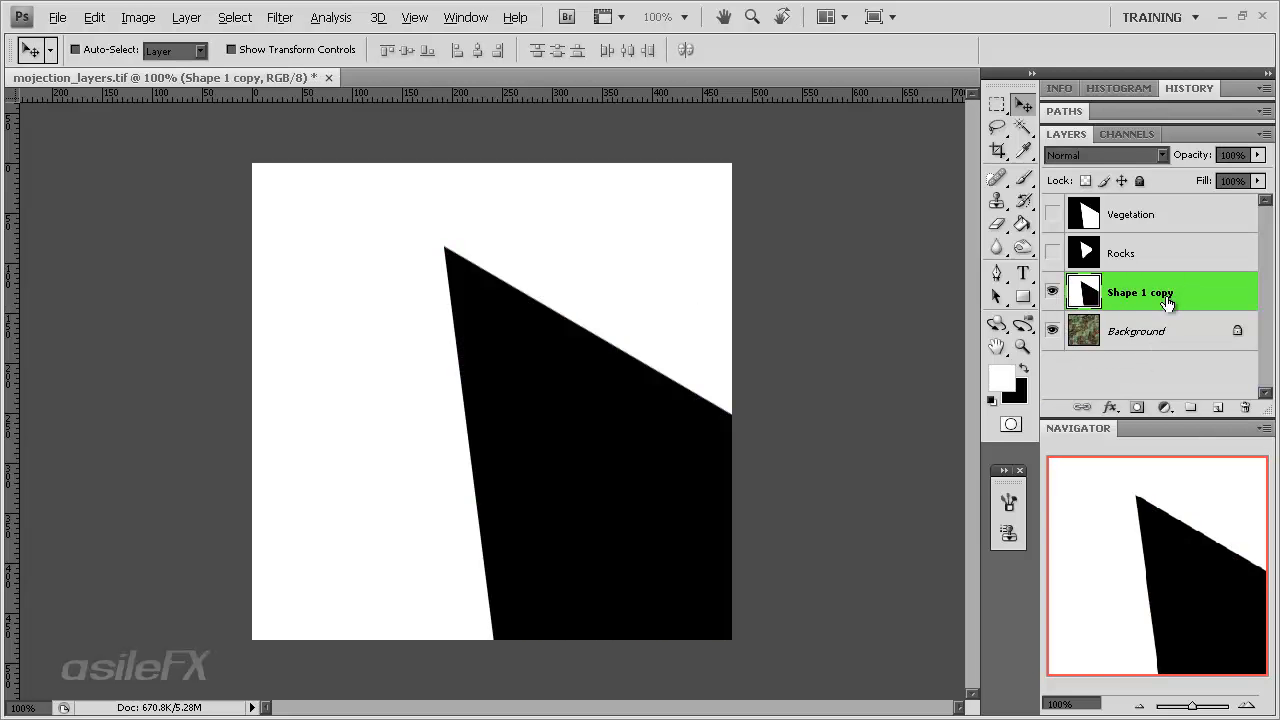
pyautogui.hotkey('ctrl', 'i')
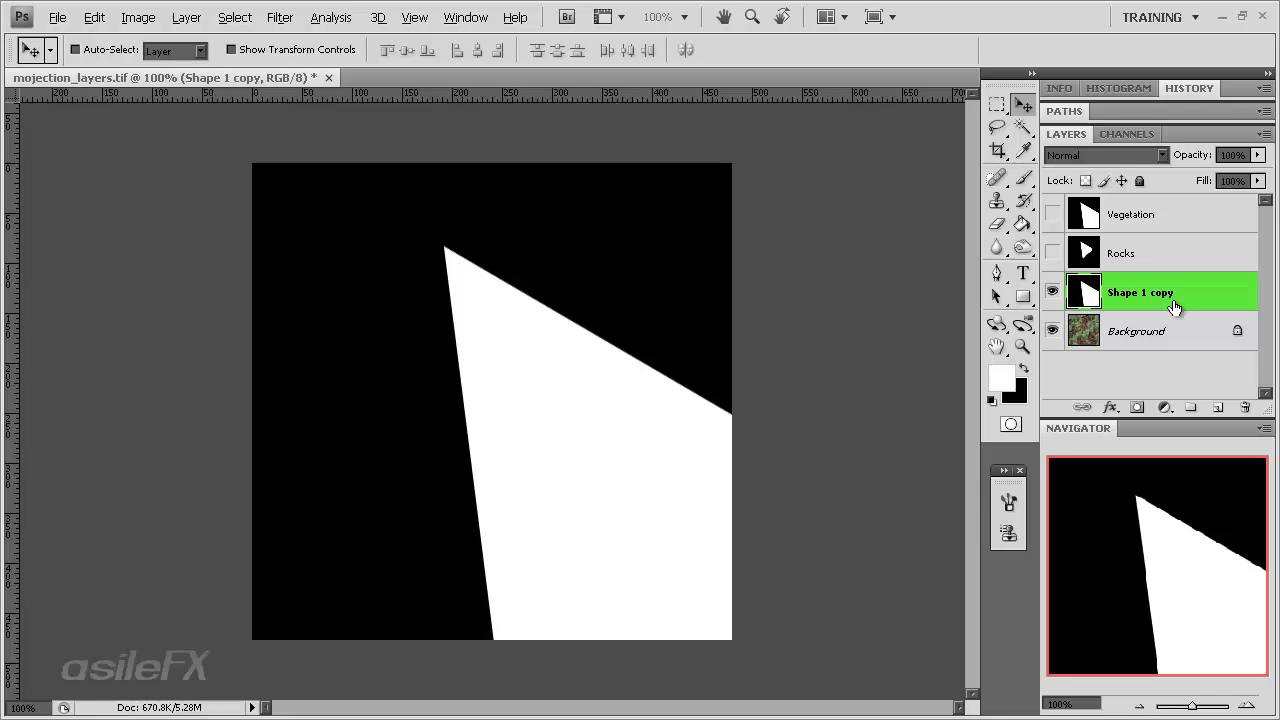
# Step: Duplicate the merged mask layer and prepare the Brush tool with black paint and a 329 px diameter
pyautogui.moveTo(1175, 305); pyautogui.dragTo(1218, 407)
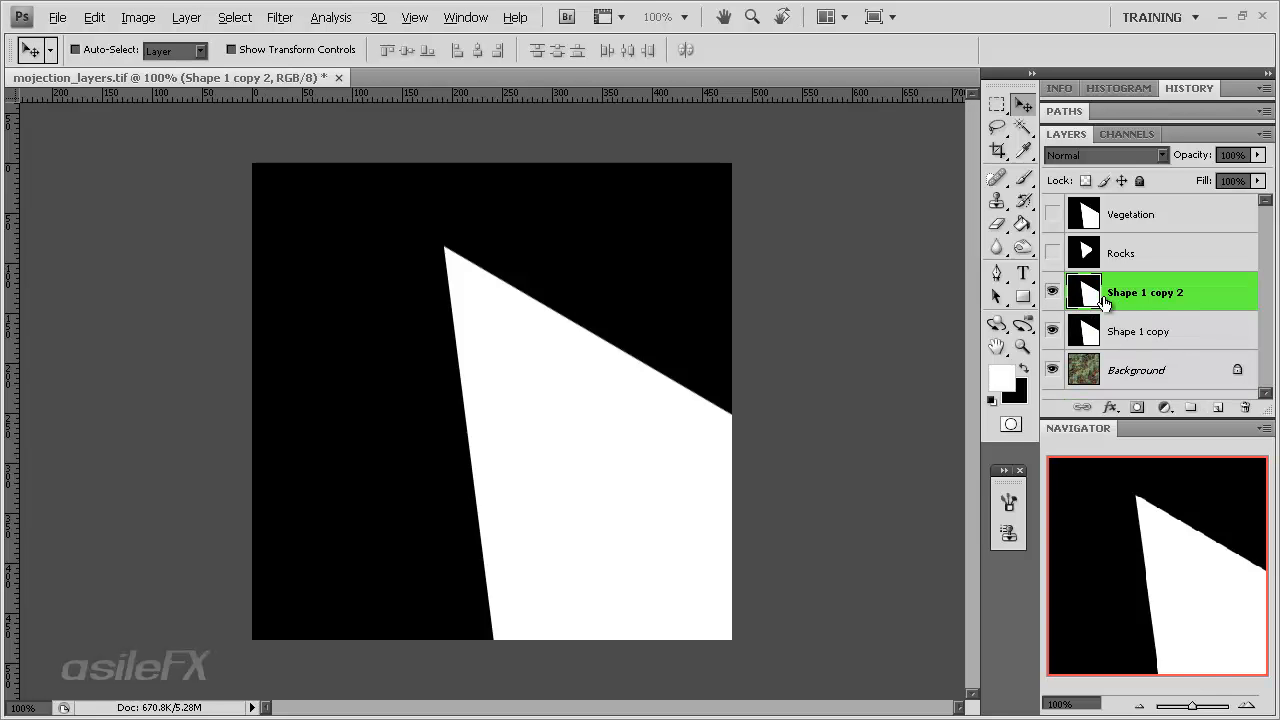
pyautogui.click(1024, 177)
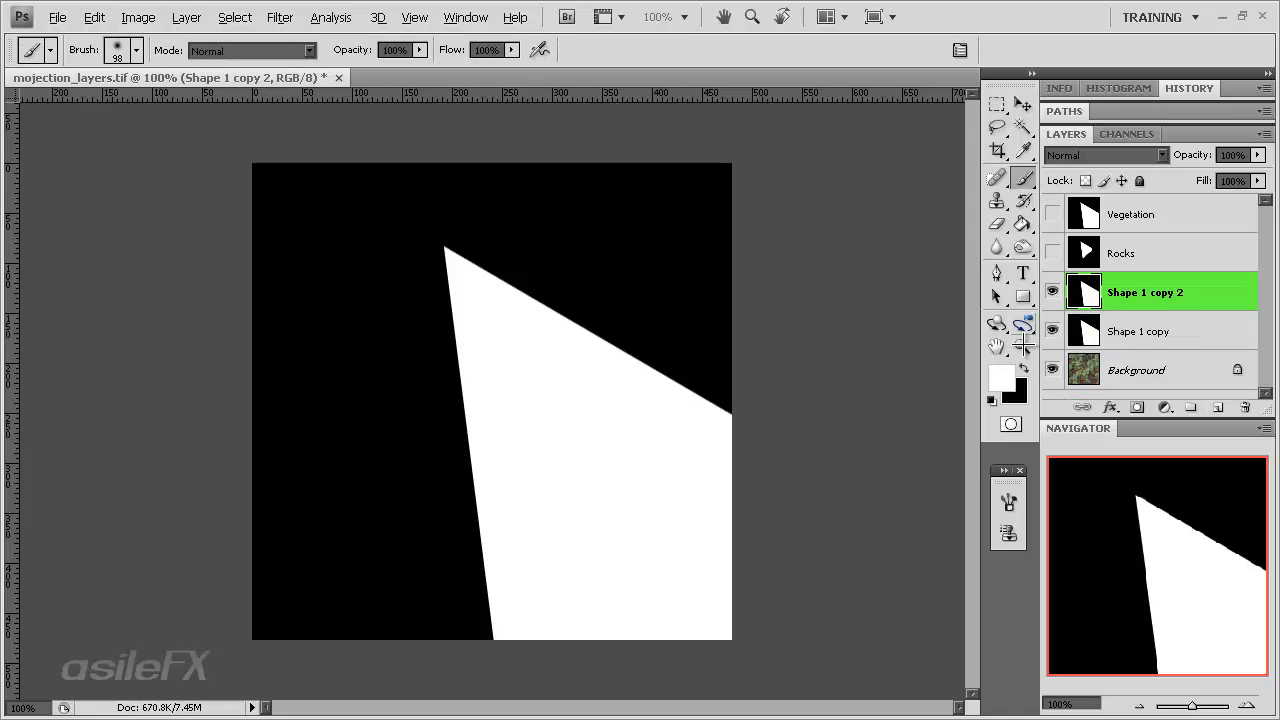
pyautogui.click(1023, 368)
pyautogui.rightClick(570, 443)
pyautogui.moveTo(640, 474); pyautogui.dragTo(751, 476)
# Step: Hide the original mask layer and lower the duplicate's opacity to 56%
pyautogui.click(1052, 331)
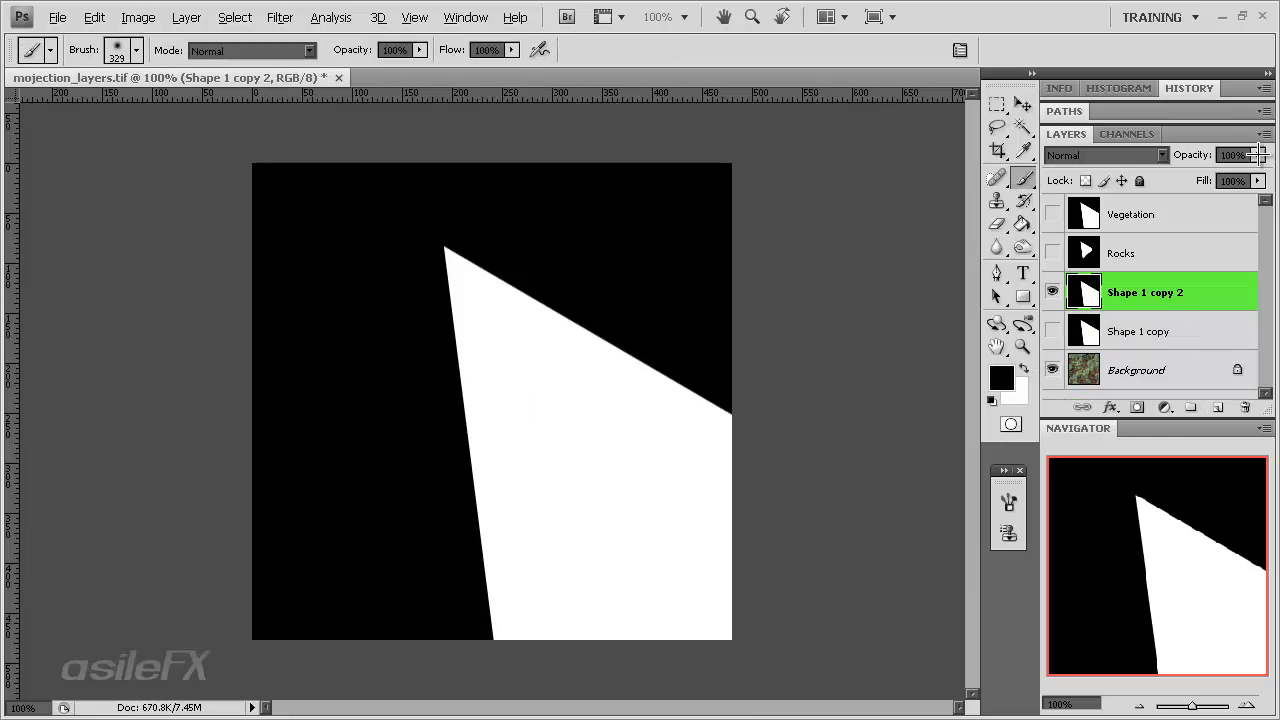
pyautogui.click(1258, 154)
pyautogui.moveTo(1258, 172); pyautogui.dragTo(1212, 172)
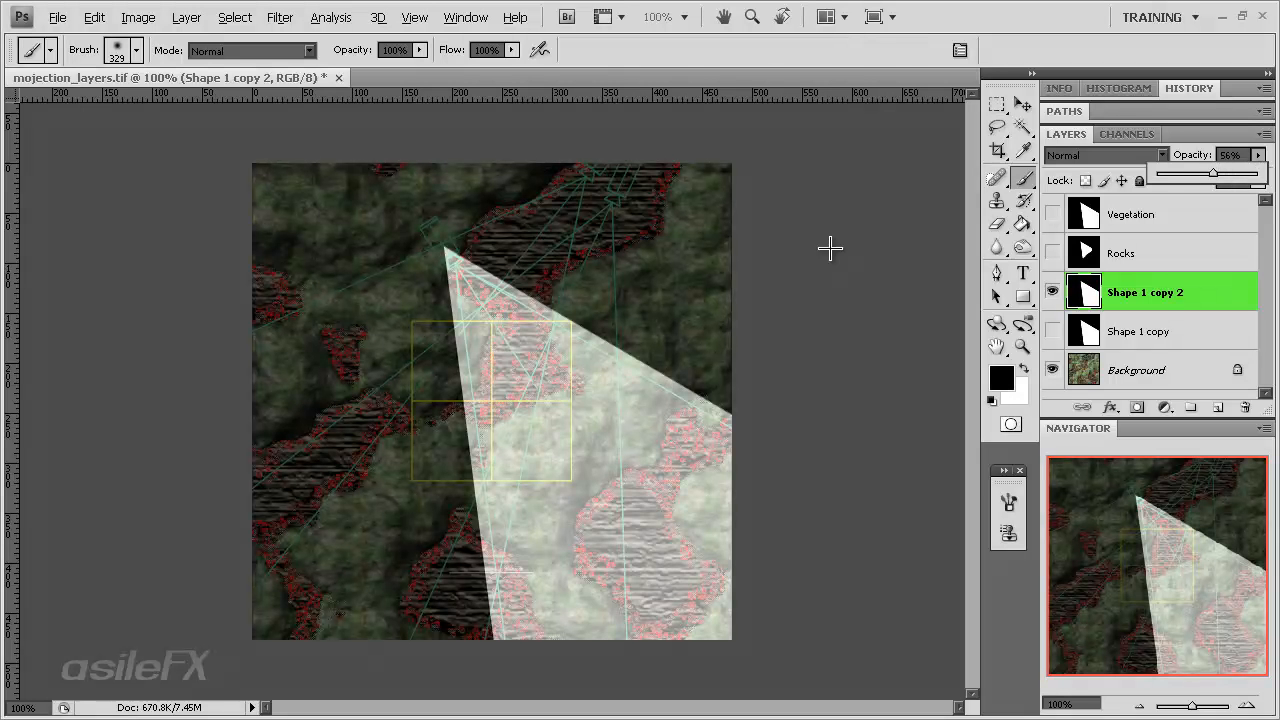
# Step: Try black strokes on the white wedge, undo them, and set the brush to 100% hardness and a 172 px diameter
pyautogui.moveTo(556, 480); pyautogui.dragTo(535, 490)
pyautogui.hotkey('ctrl', 'z')
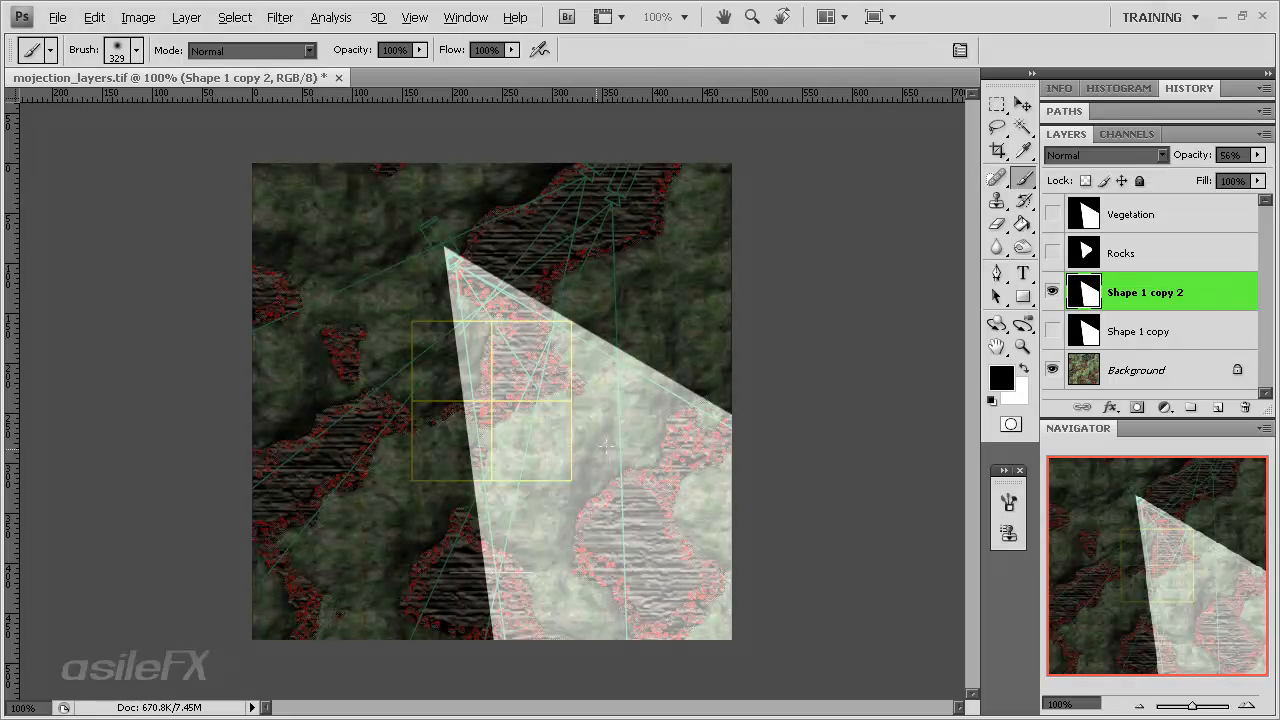
pyautogui.rightClick(670, 402)
pyautogui.moveTo(822, 510); pyautogui.dragTo(946, 503)
pyautogui.press('Return')
pyautogui.moveTo(552, 594)
pyautogui.mouseDown()
pyautogui.moveTo(800, 420)
pyautogui.moveTo(760, 360)
pyautogui.mouseUp()
pyautogui.hotkey('ctrl', 'z')
pyautogui.rightClick(674, 506)
pyautogui.click(832, 480)
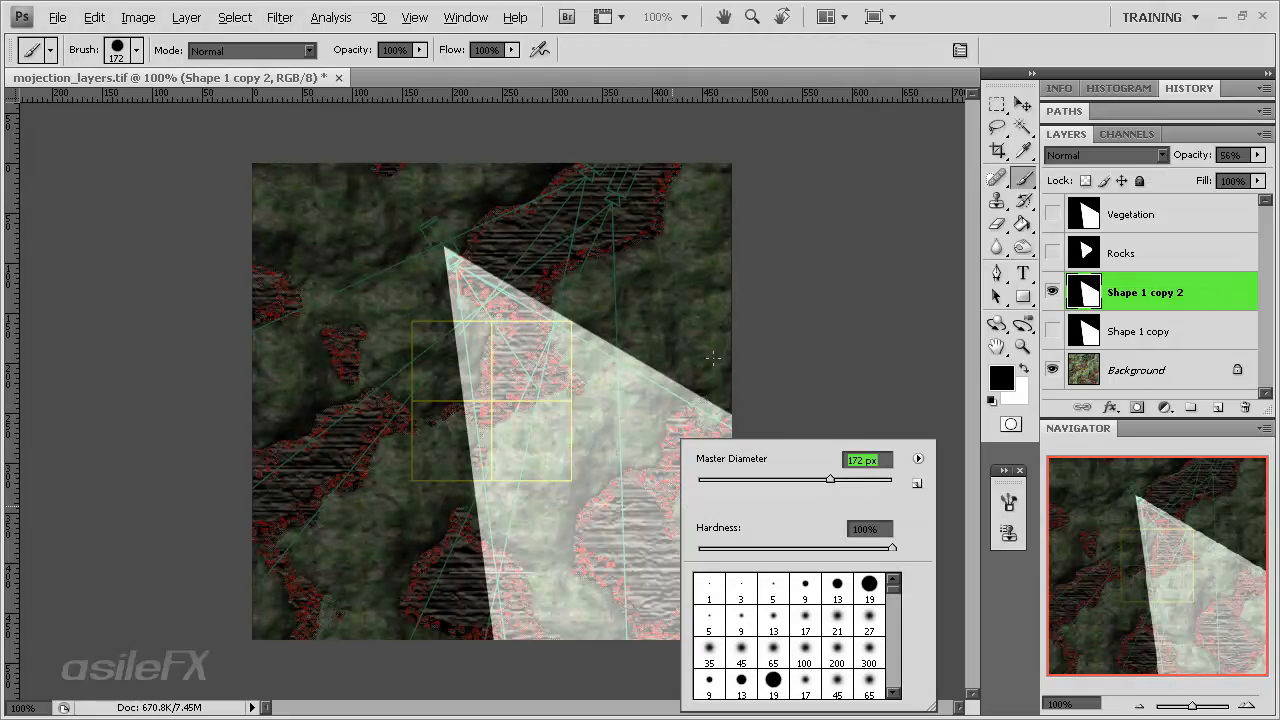
pyautogui.press('Return')
# Step: Undo a first black stroke that cuts too close, and repaint black over the far end of the white wedge
pyautogui.moveTo(640, 615)
pyautogui.mouseDown()
pyautogui.moveTo(554, 566)
pyautogui.moveTo(643, 497)
pyautogui.mouseUp()
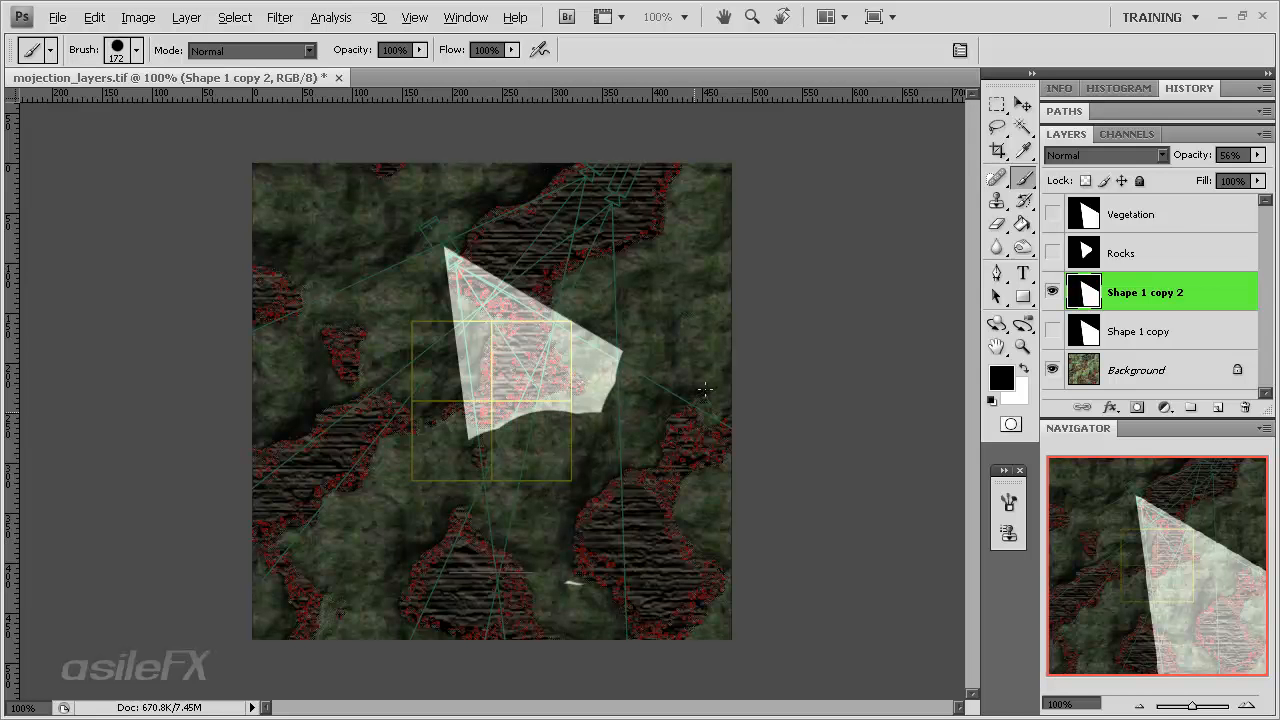
pyautogui.hotkey('ctrl', 'z')
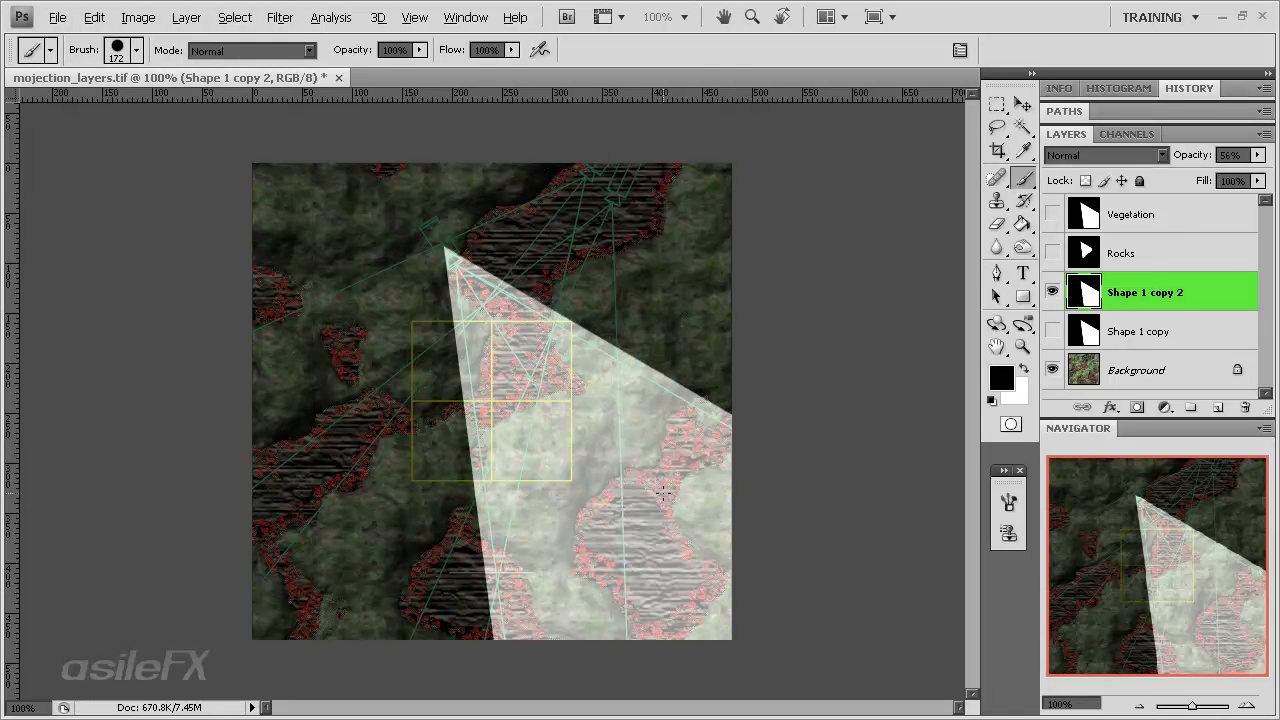
pyautogui.moveTo(663, 491)
pyautogui.mouseDown()
pyautogui.moveTo(715, 560)
pyautogui.moveTo(545, 600)
pyautogui.moveTo(590, 570)
pyautogui.mouseUp()
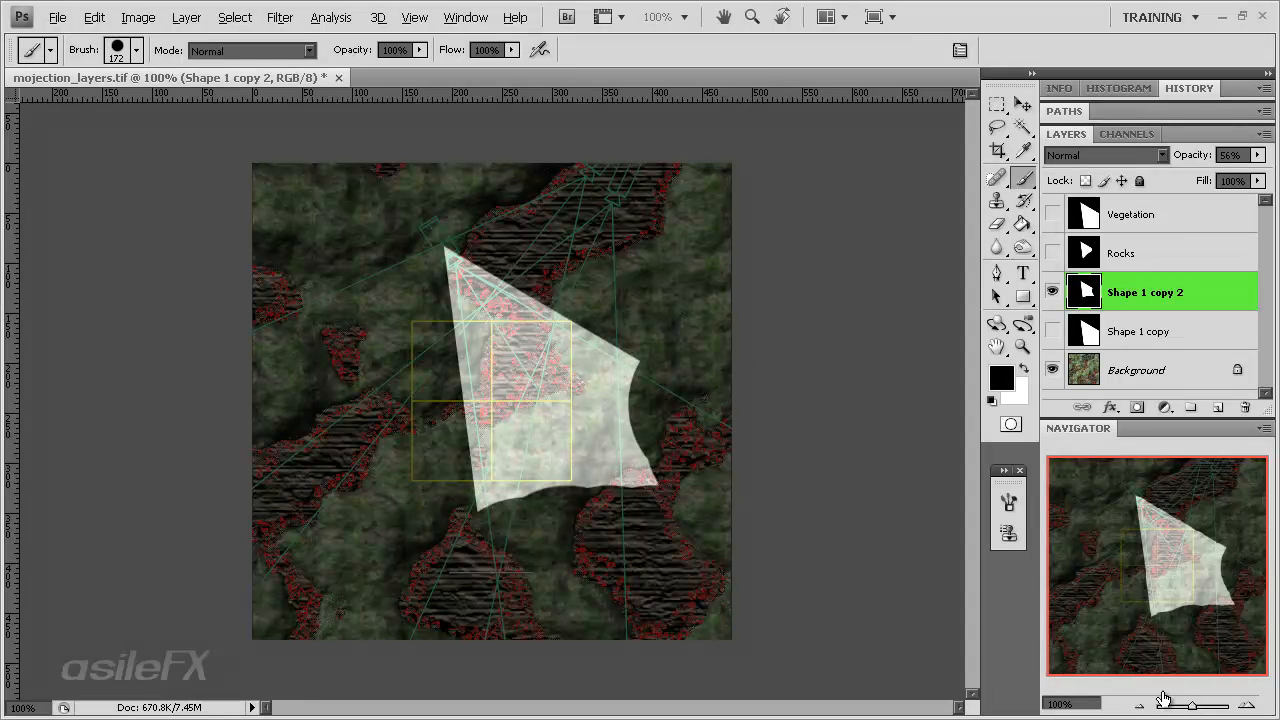
# Step: Set the brush tip's spacing to 1% for smoother strokes
pyautogui.click(1246, 705)
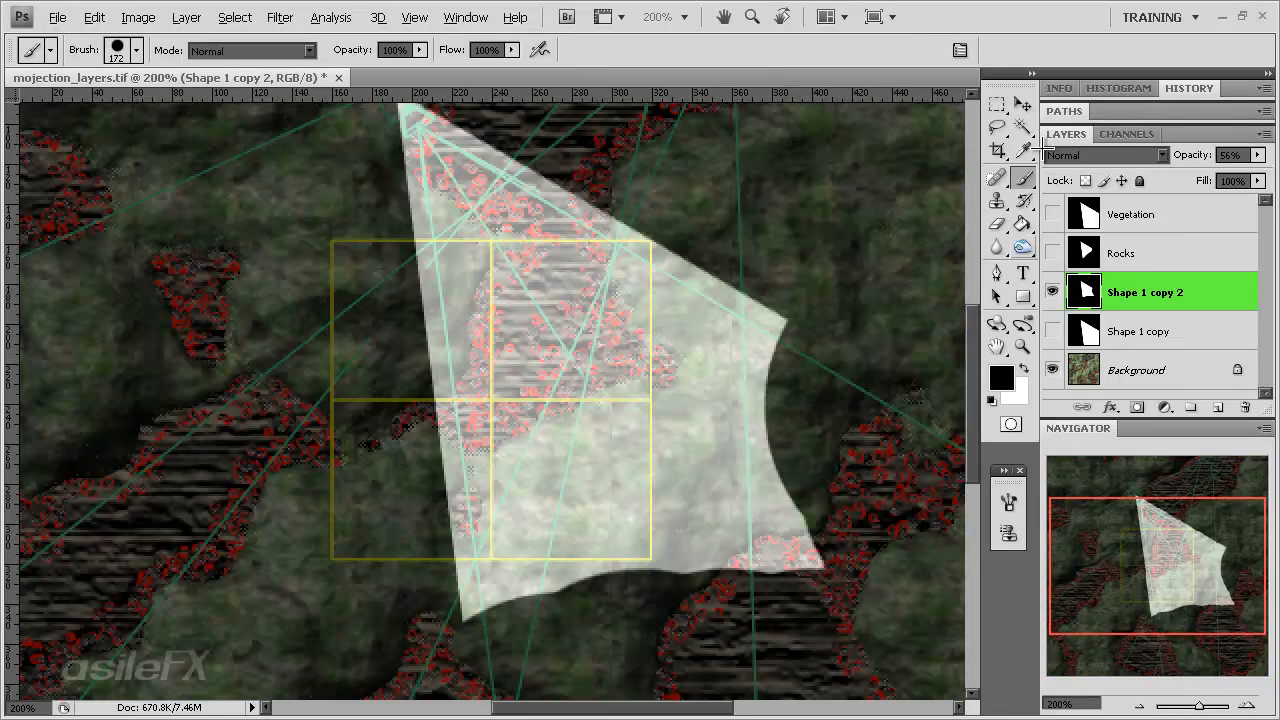
pyautogui.click(1008, 503)
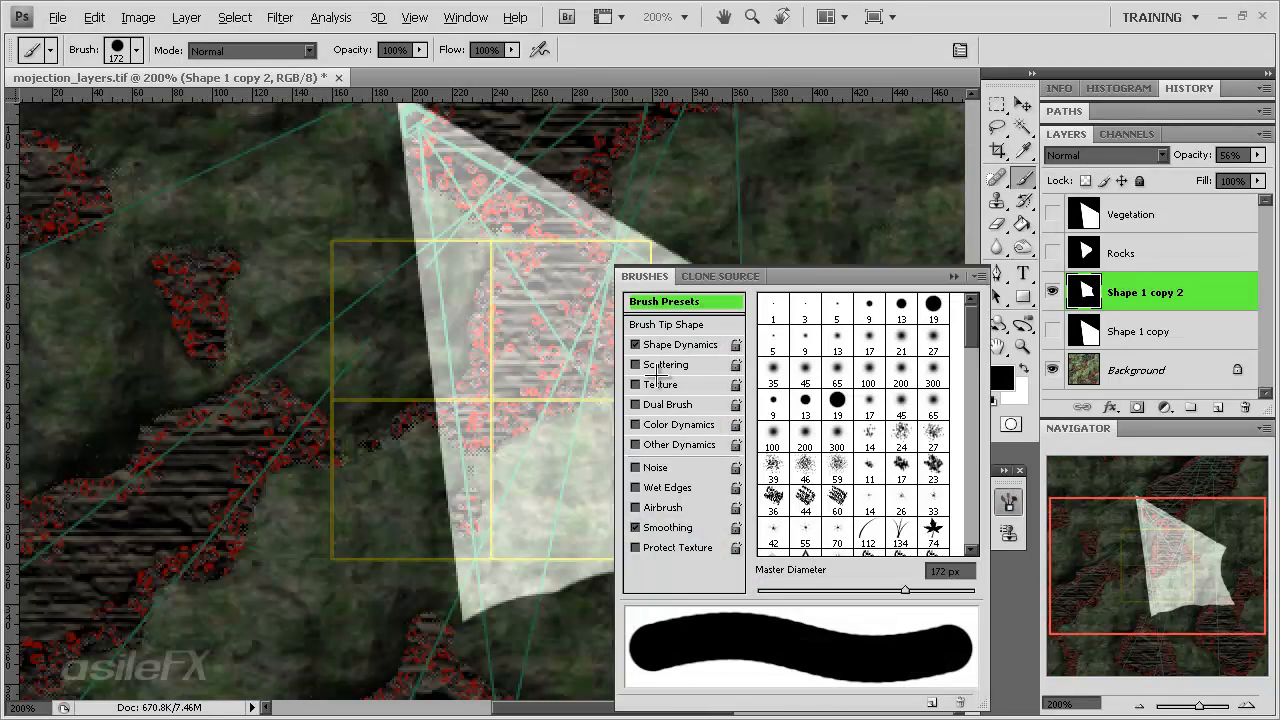
pyautogui.click(680, 325)
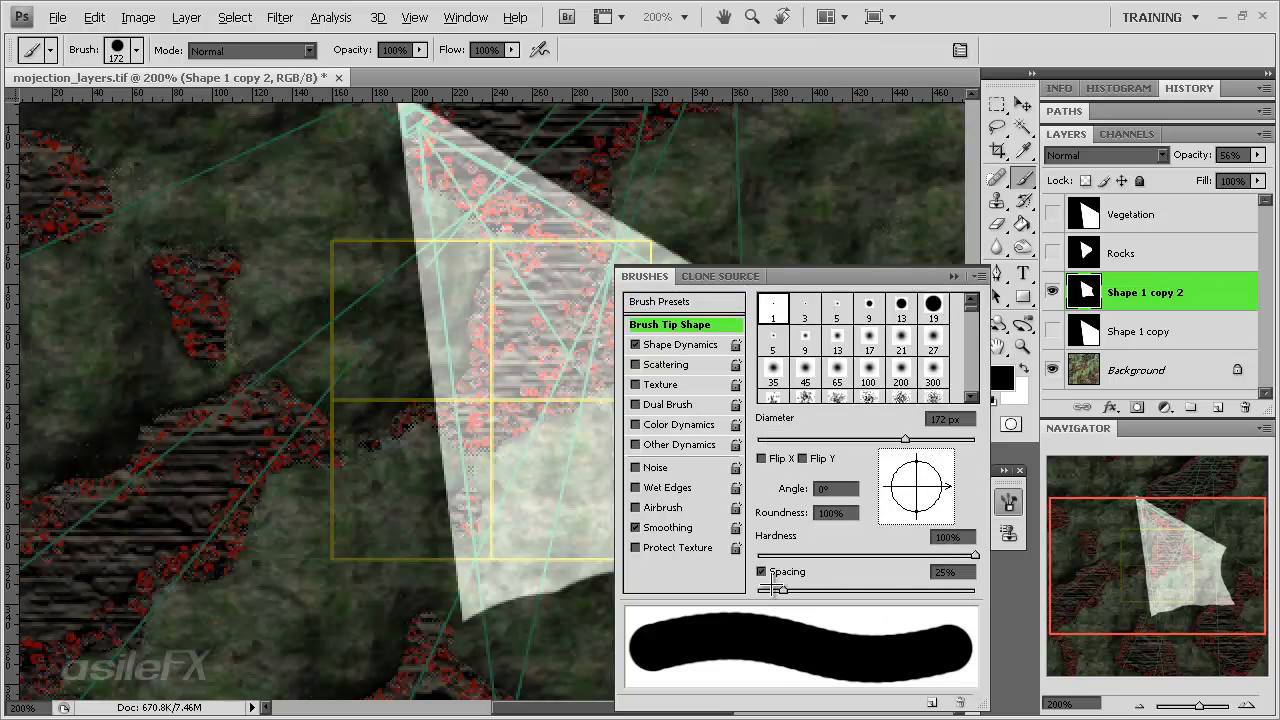
pyautogui.moveTo(783, 590); pyautogui.dragTo(757, 590)
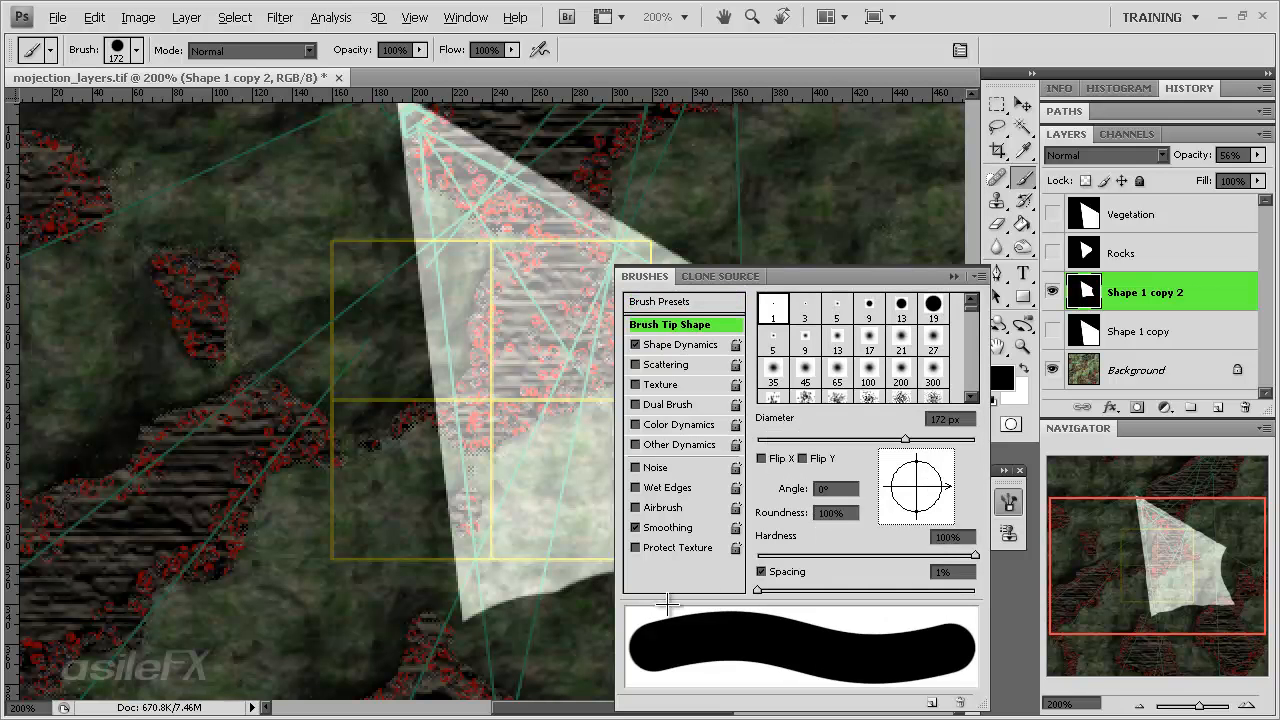
pyautogui.click(953, 276)
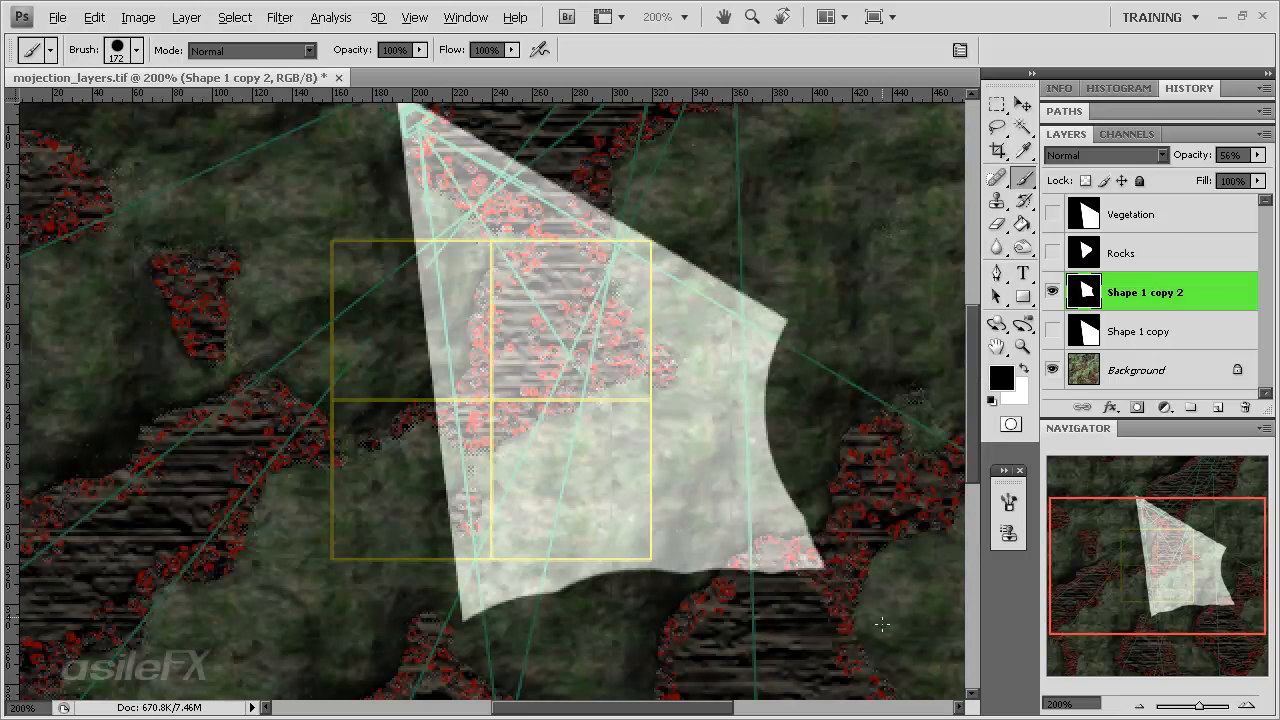
# Step: Paint black along the far edge of the white wedge to trim it into a smooth rounded outline
pyautogui.moveTo(882, 625)
pyautogui.mouseDown()
pyautogui.moveTo(820, 530)
pyautogui.moveTo(950, 320)
pyautogui.mouseUp()
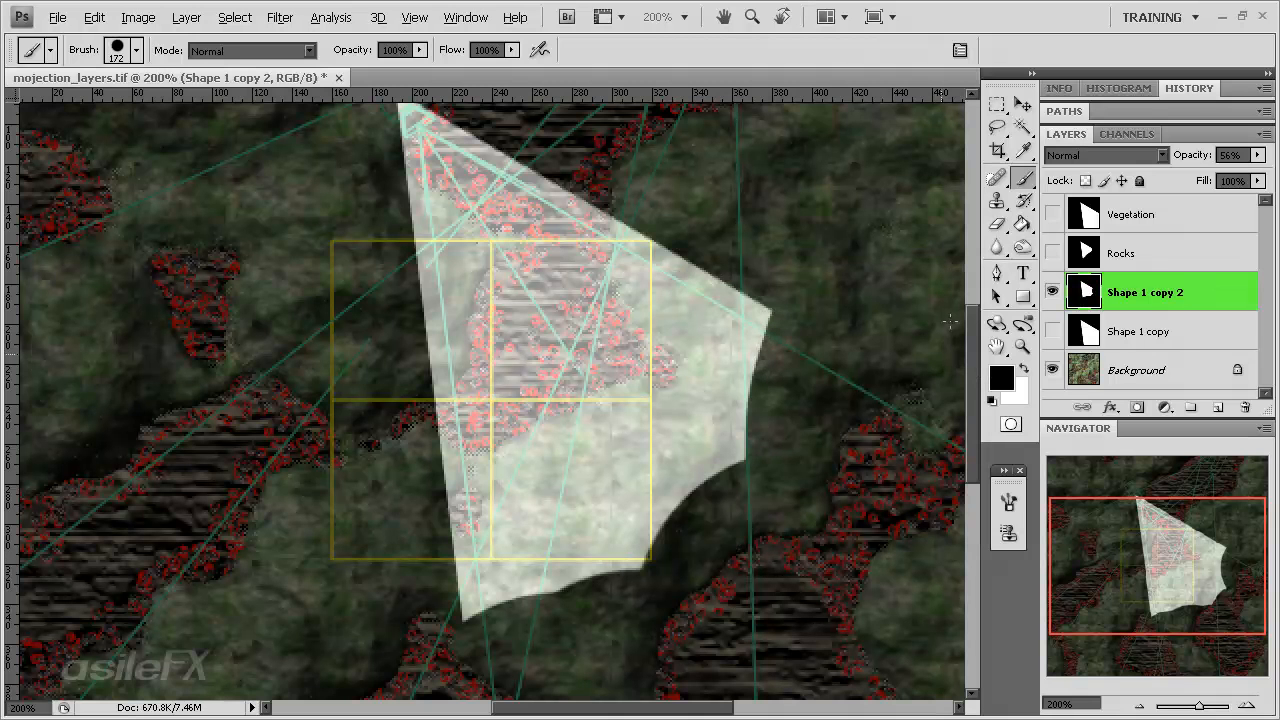
pyautogui.moveTo(918, 237)
pyautogui.mouseDown()
pyautogui.moveTo(860, 430)
pyautogui.moveTo(718, 641)
pyautogui.moveTo(447, 700)
pyautogui.mouseUp()
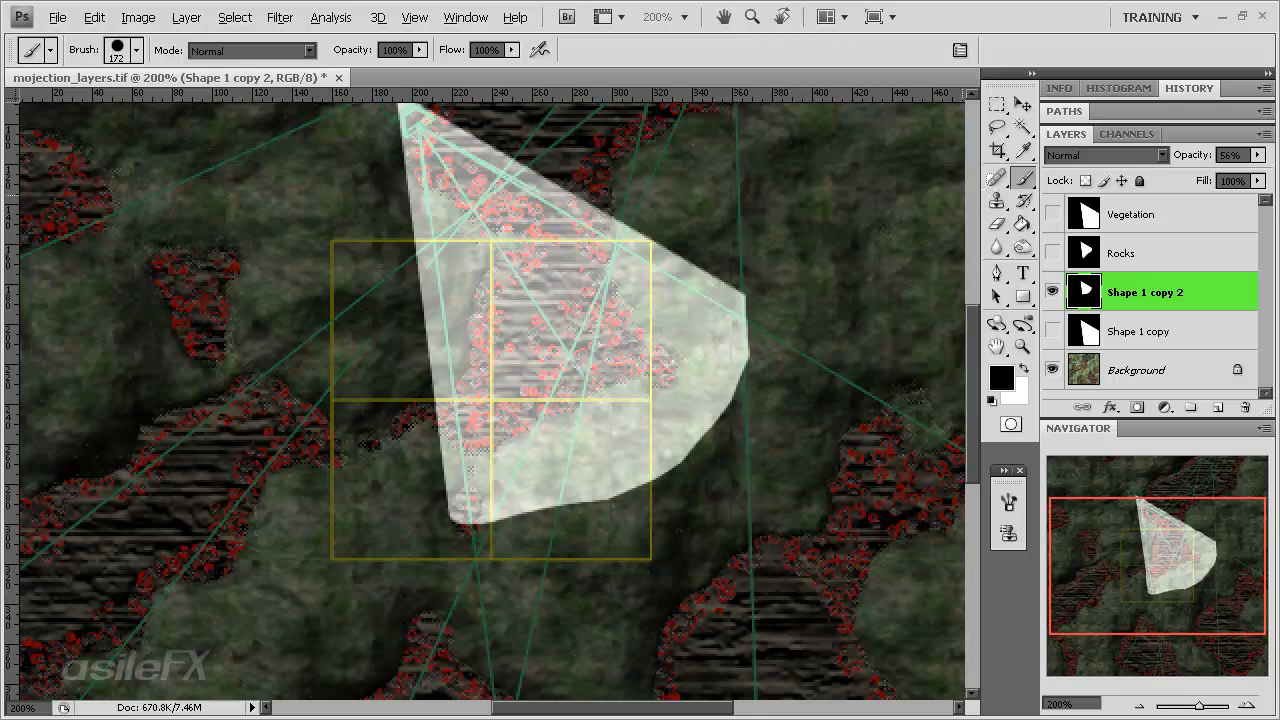
# Step: Switch to white paint with a 72 px brush and extend the mask's lower edge with rounded bulges
pyautogui.click(1021, 368)
pyautogui.rightClick(886, 464)
pyautogui.moveTo(928, 437); pyautogui.dragTo(904, 437)
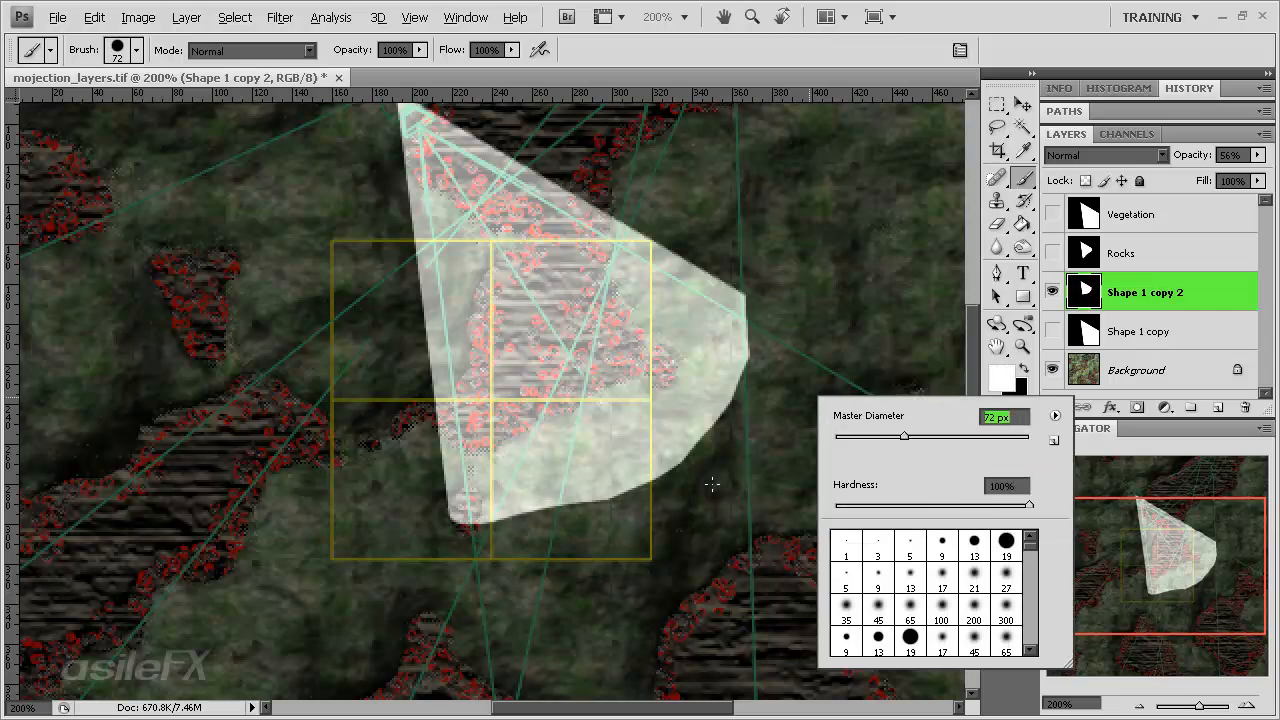
pyautogui.click(478, 531)
pyautogui.moveTo(525, 540); pyautogui.dragTo(655, 455)
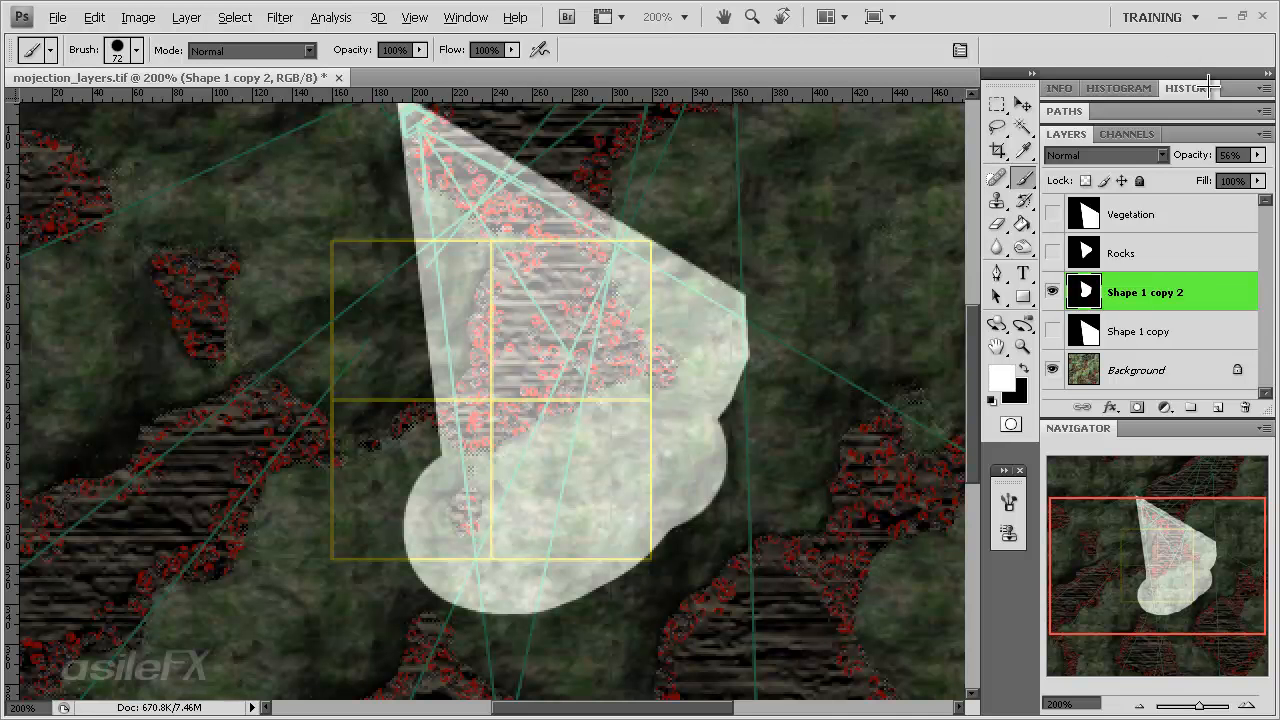
# Step: Restore the painted mask layer's opacity to 100%, then hide it and show the original wedge mask
pyautogui.click(1258, 155)
pyautogui.moveTo(1218, 173); pyautogui.dragTo(1277, 175)
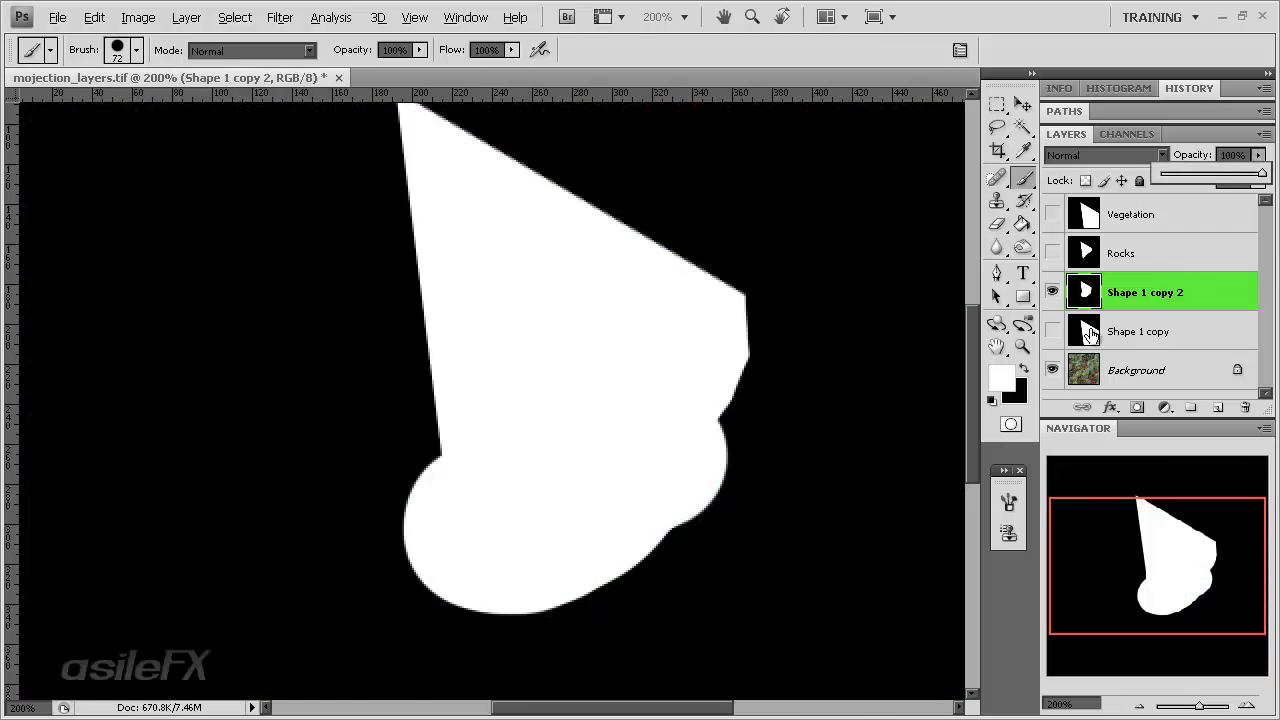
pyautogui.click(1052, 292)
pyautogui.click(1052, 331)
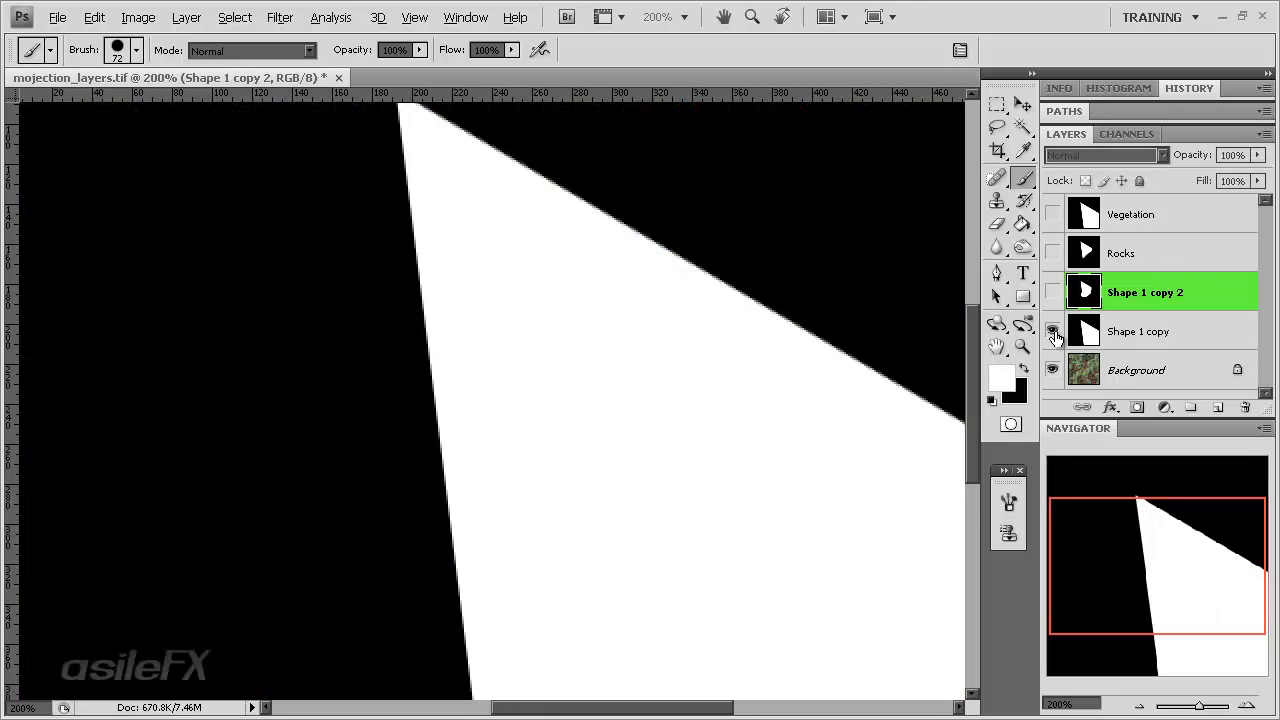
# Step: Hide the Shape 1 copy mask and delete both the Shape 1 copy and Shape 1 copy 2 layers
pyautogui.click(1148, 585)
pyautogui.moveTo(1148, 585); pyautogui.dragTo(1146, 480)
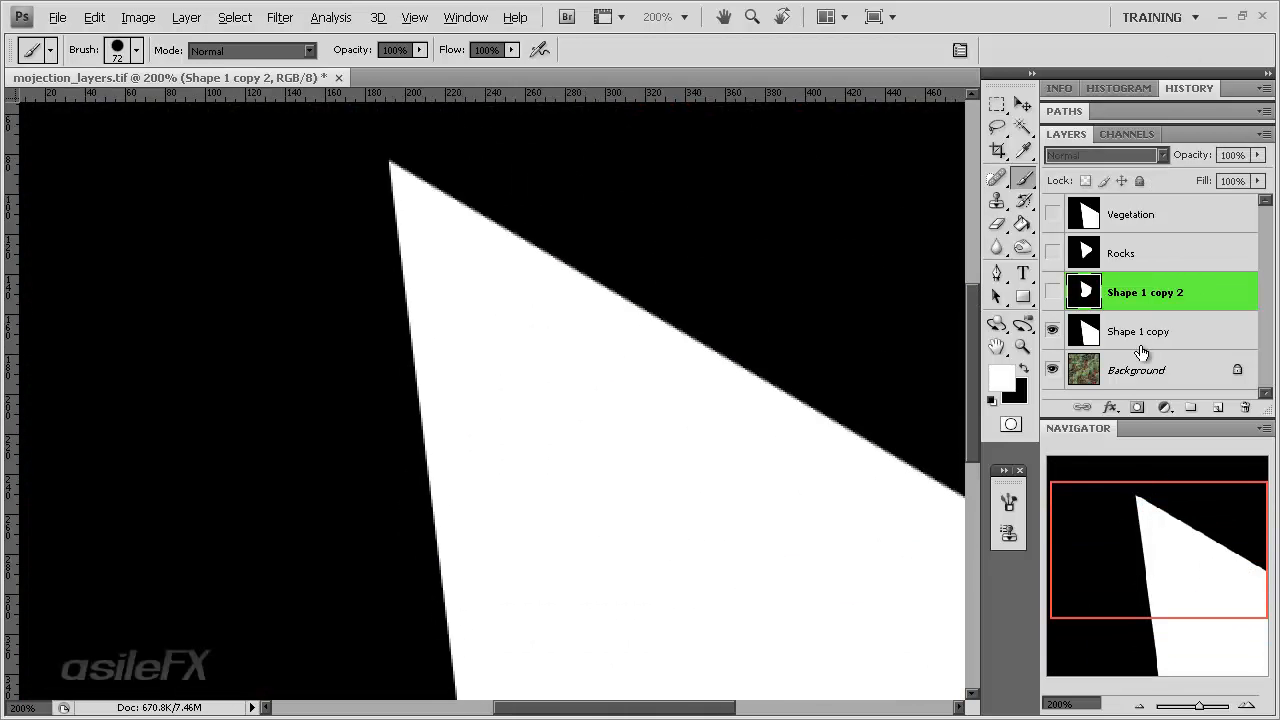
pyautogui.click(1053, 331)
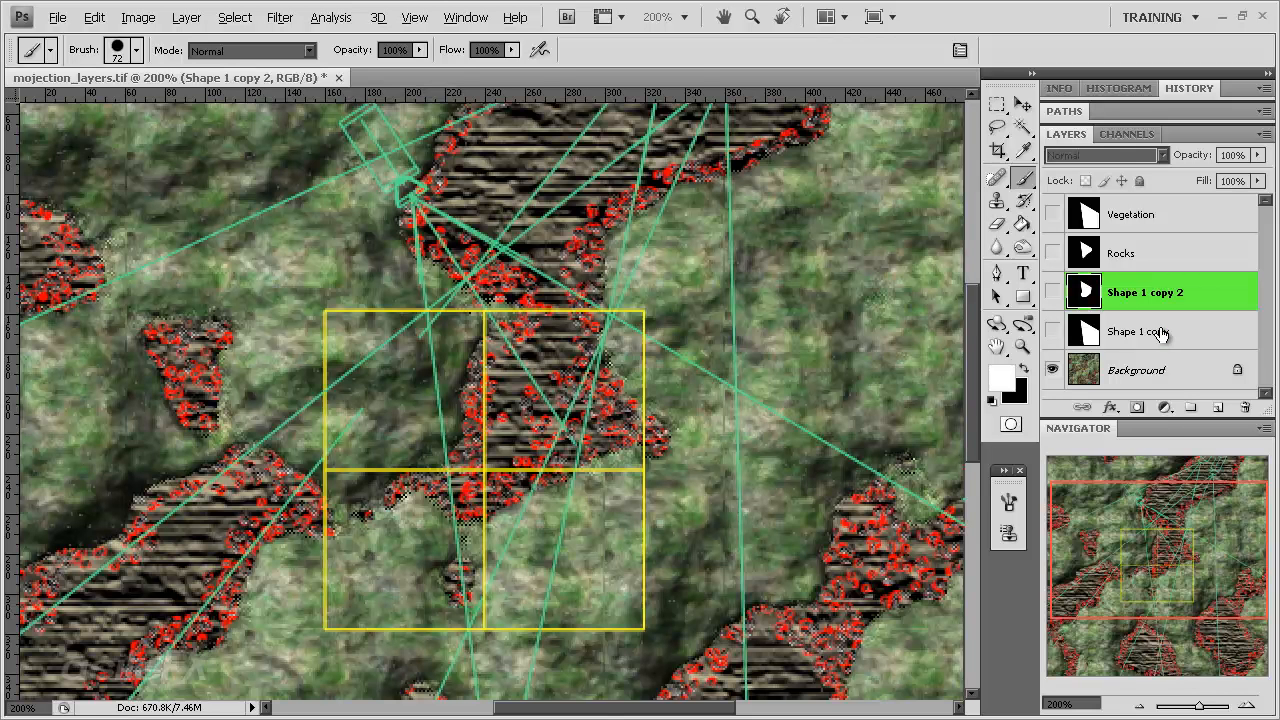
pyautogui.rightClick(1160, 333)
pyautogui.click(1090, 397)
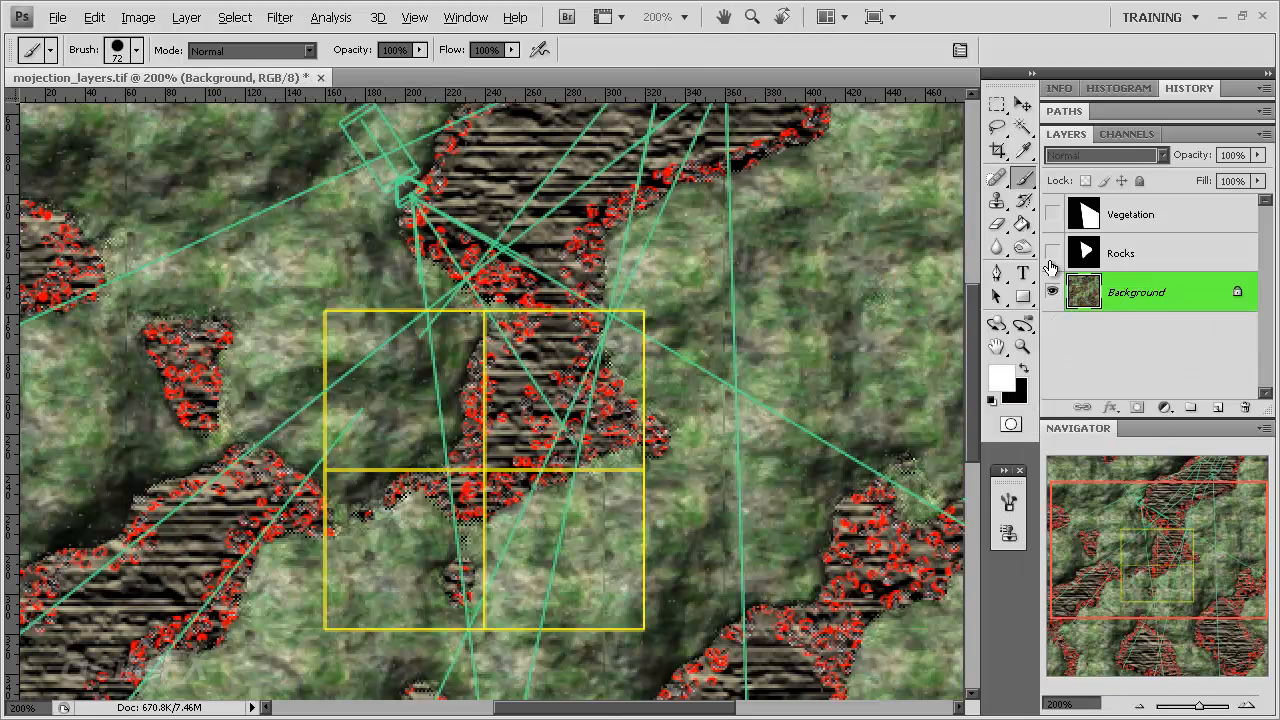
# Step: Show the Rocks and Vegetation mask layers, view the whole image at 100%, and close mojection_layers.tif without saving
pyautogui.moveTo(1052, 253); pyautogui.dragTo(1052, 214)
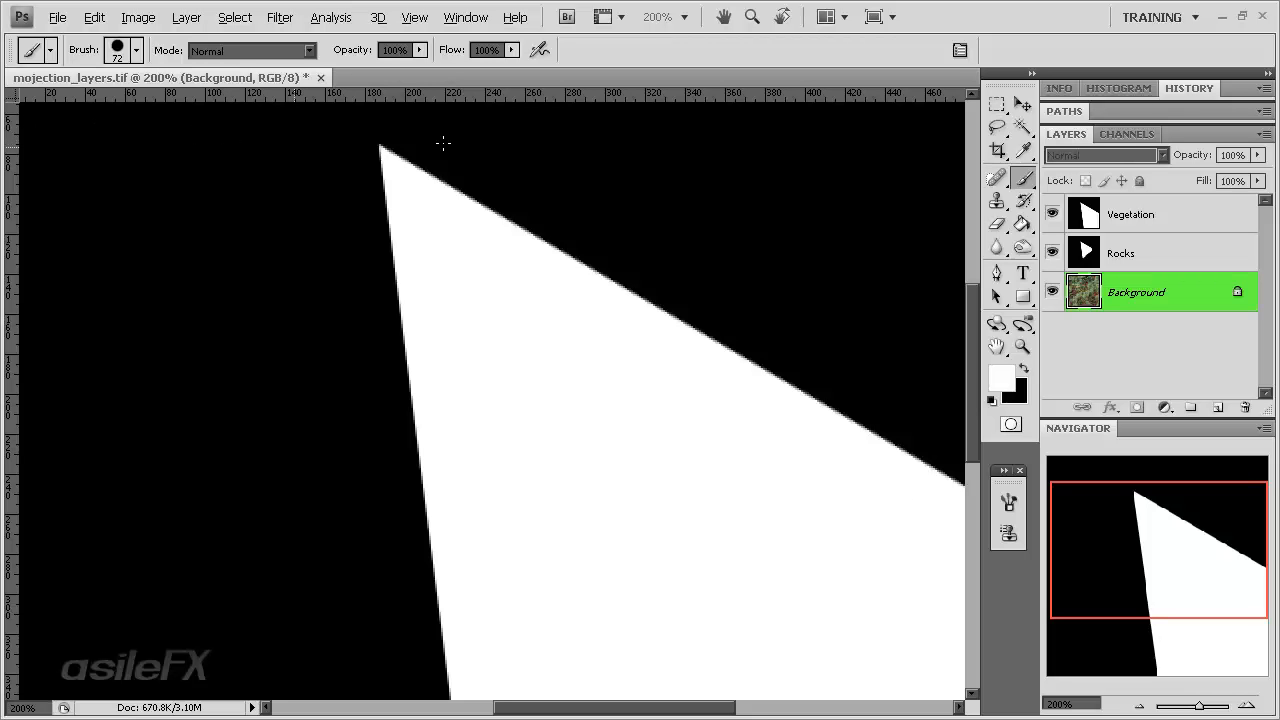
pyautogui.click(1139, 705)
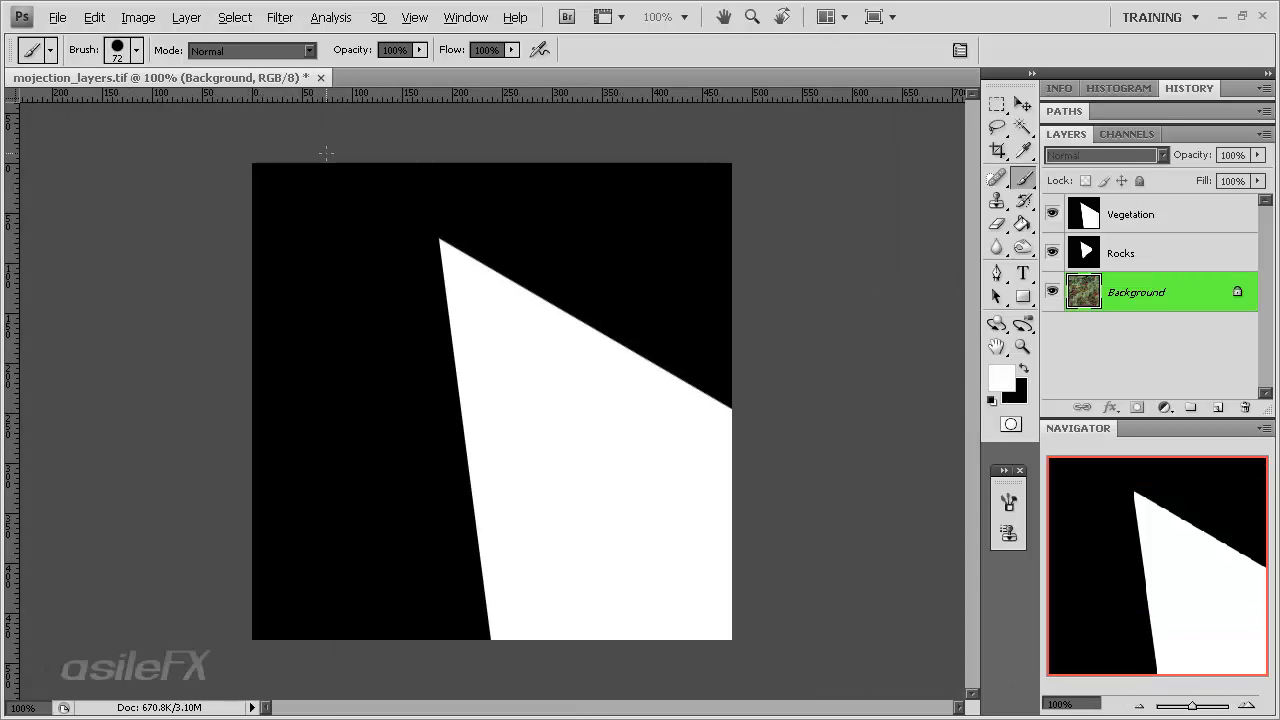
pyautogui.click(320, 78)
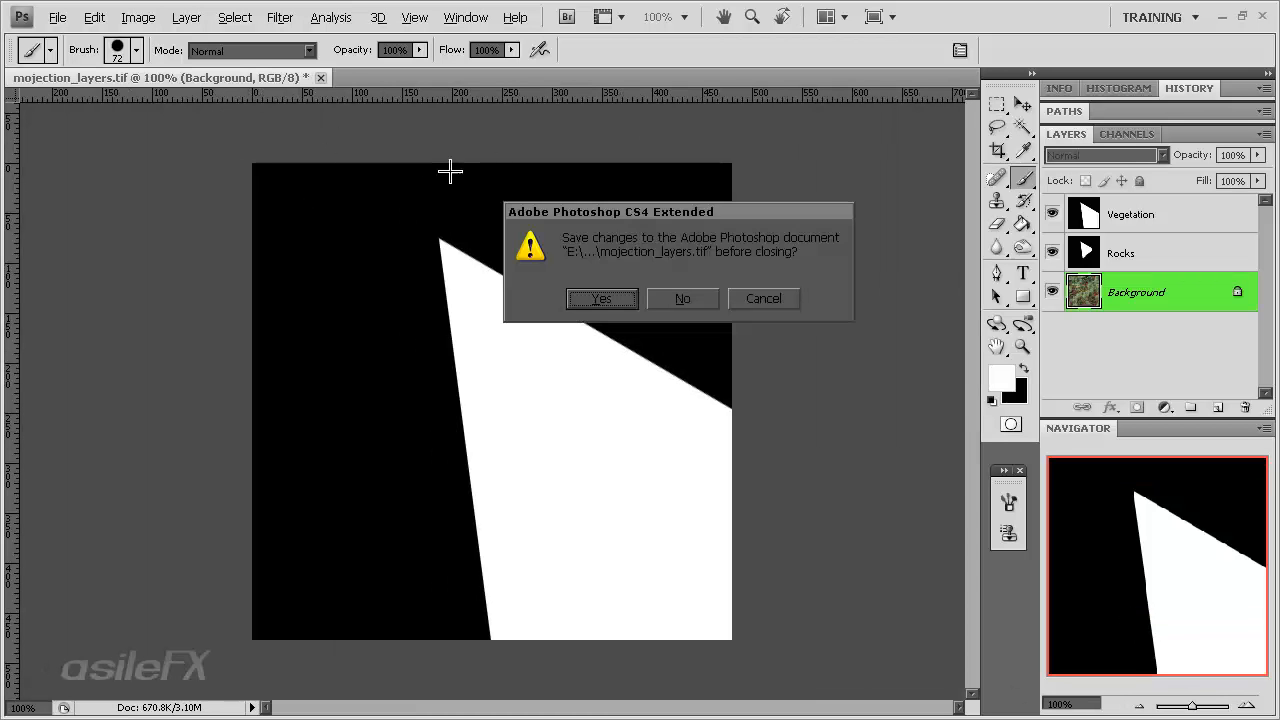
pyautogui.click(700, 302)
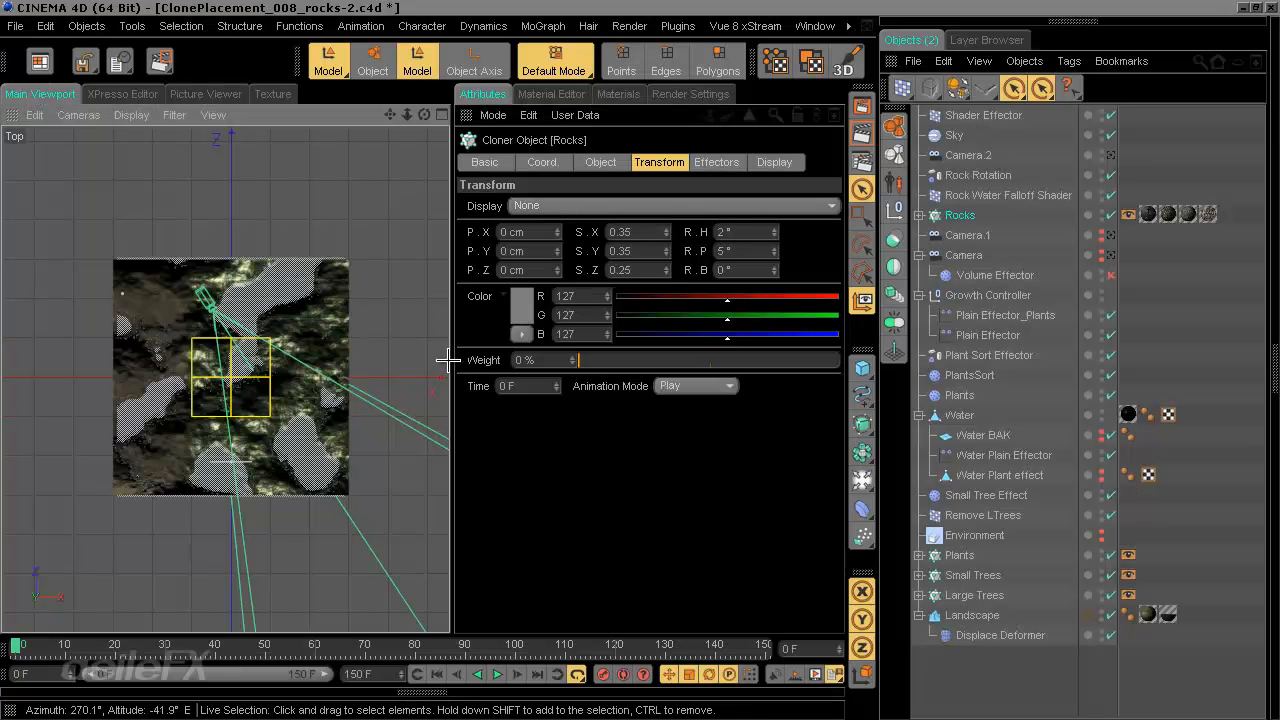
# Step: Switch to Cinema 4D, examine the landscape and camera from the top, and return to the Perspective view
pyautogui.keyDown('alt'); pyautogui.moveTo(449, 284); pyautogui.dragTo(442, 293, button='middle'); pyautogui.keyUp('alt')
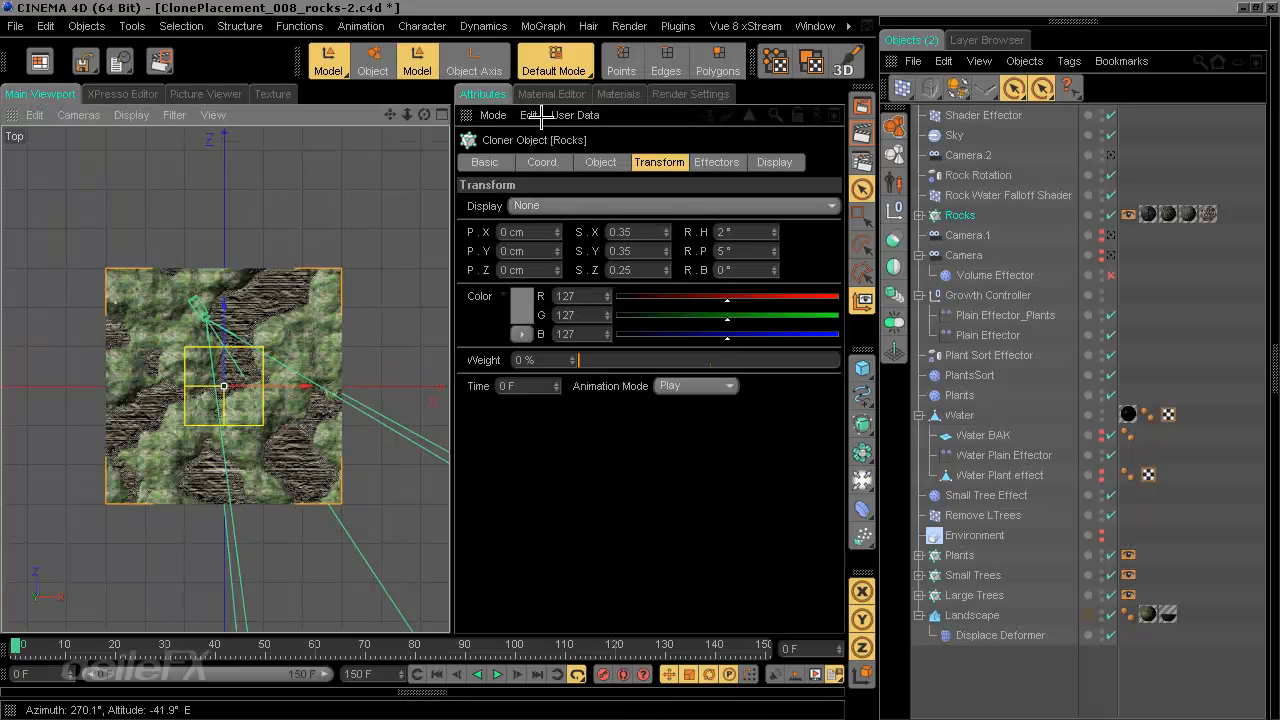
pyautogui.keyDown('ctrl'); pyautogui.click(470, 118); pyautogui.keyUp('ctrl')
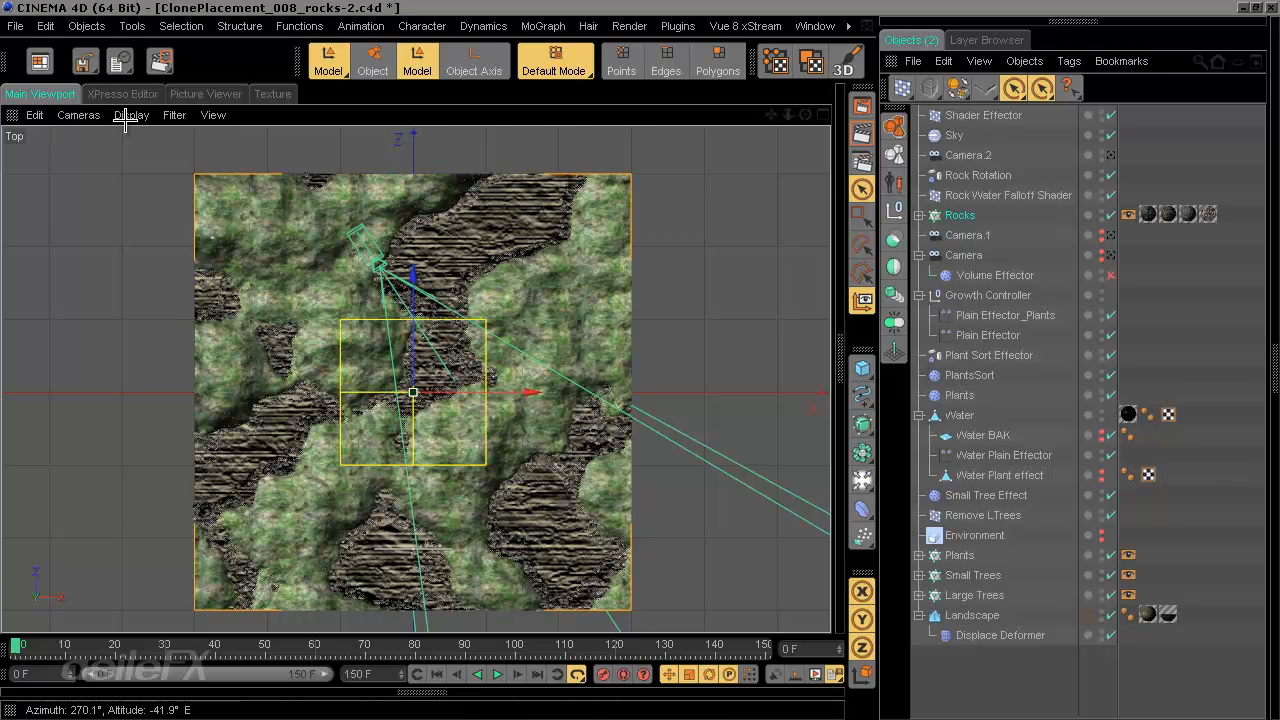
pyautogui.middleClick(559, 297)
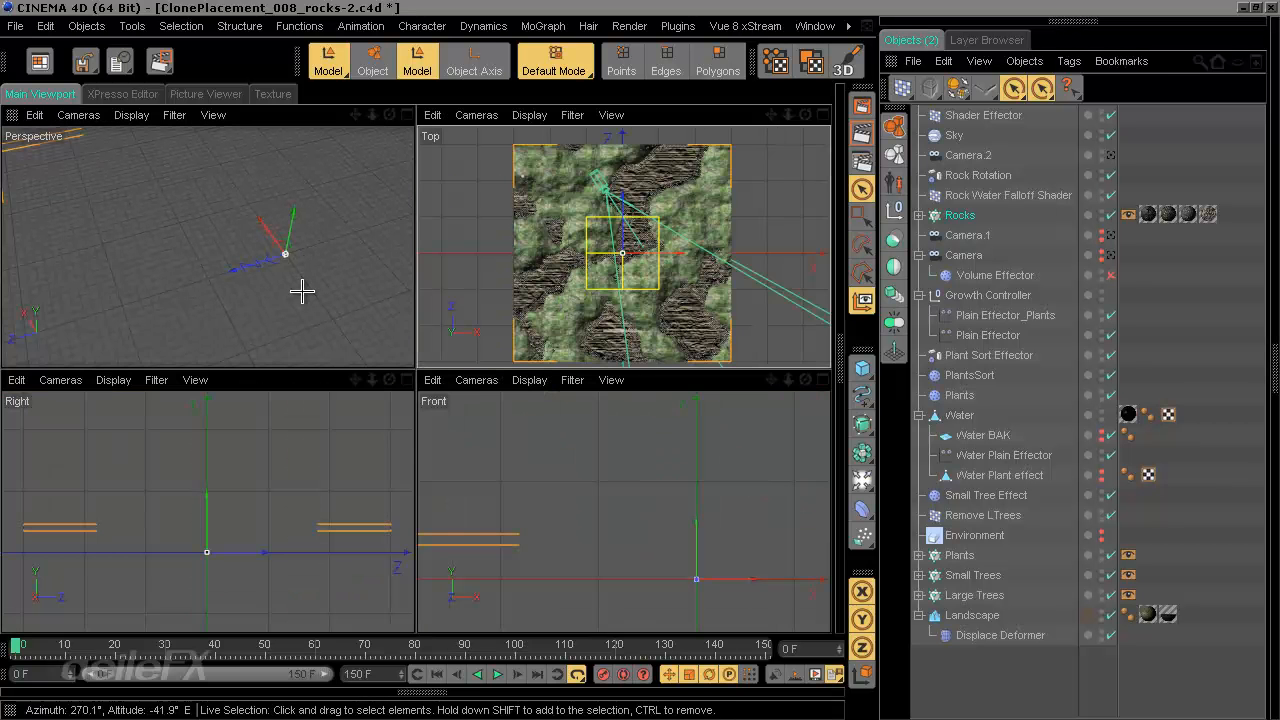
pyautogui.middleClick(322, 250)
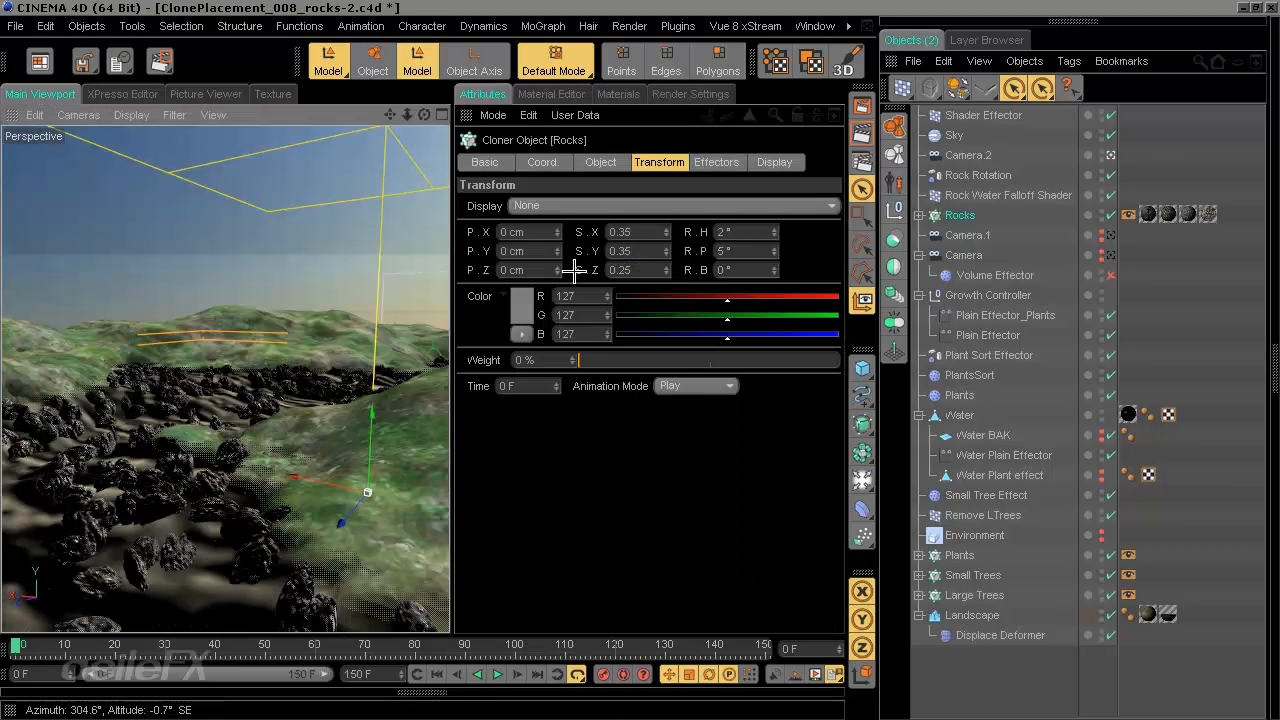
# Step: Create a new material in the No Layer group and name it Rock Clean up
pyautogui.click(588, 94)
pyautogui.click(615, 94)
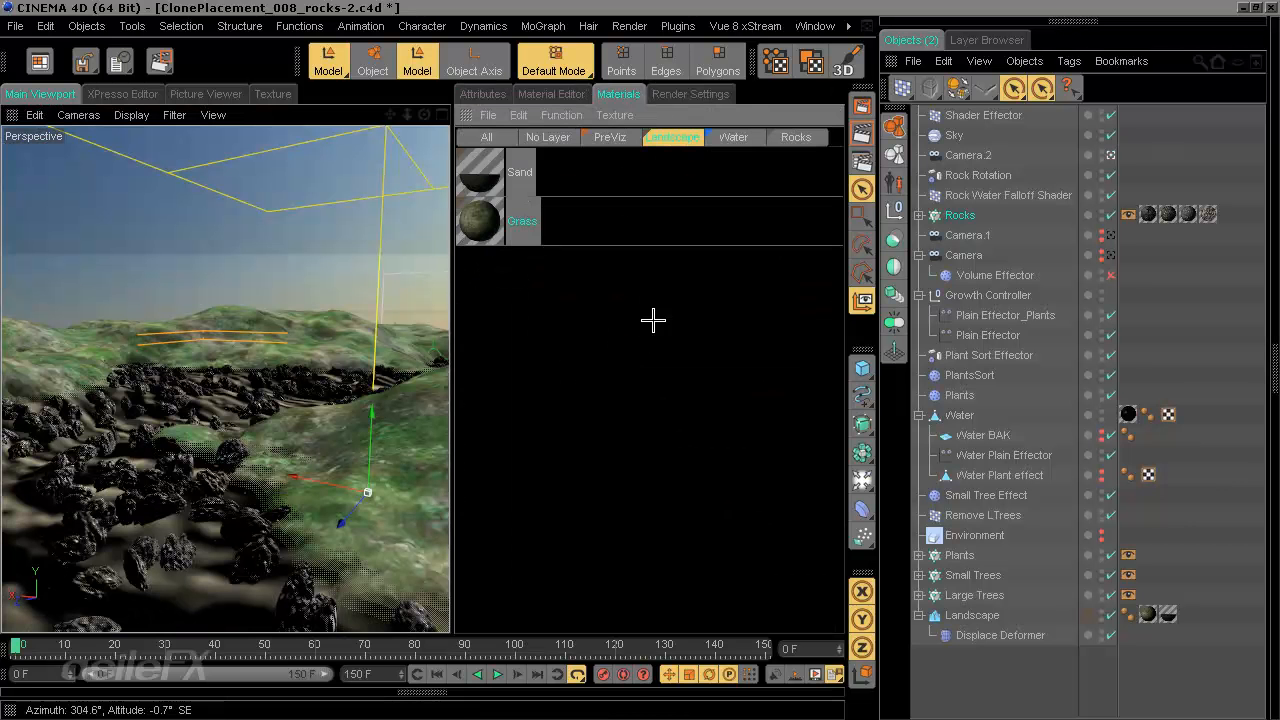
pyautogui.click(556, 138)
pyautogui.doubleClick(566, 274)
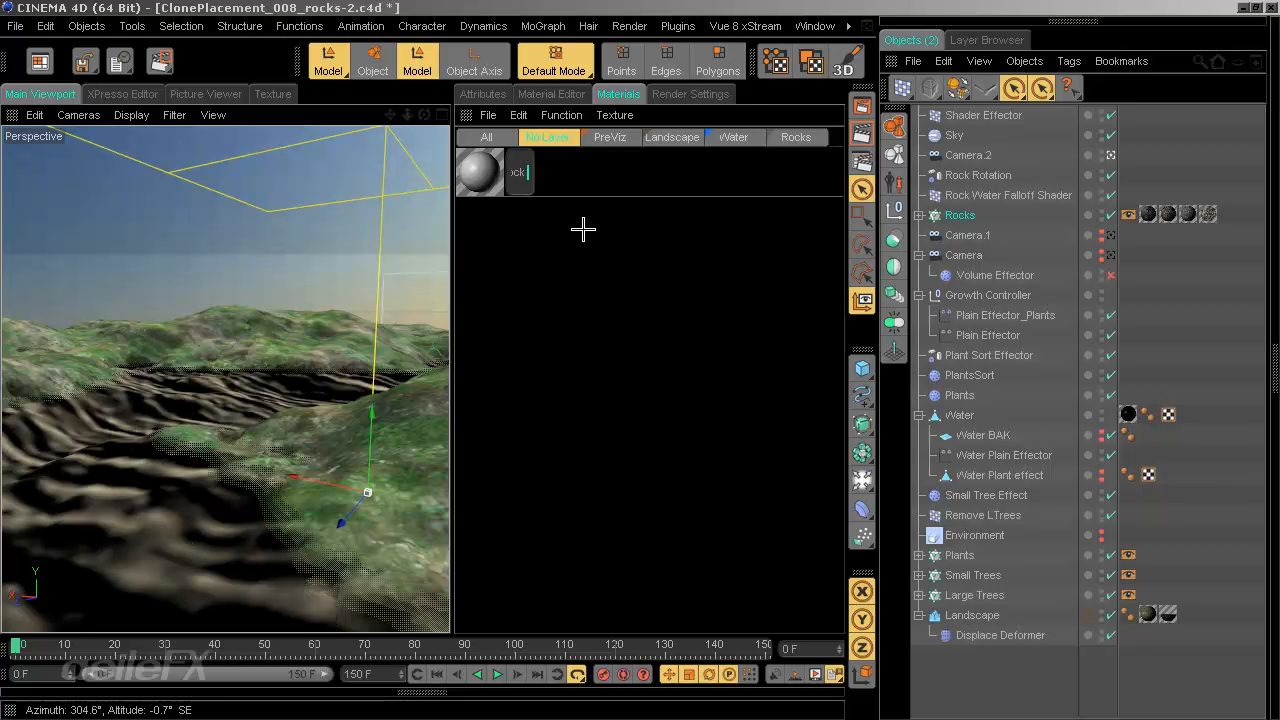
pyautogui.write('up')
pyautogui.press('Return')
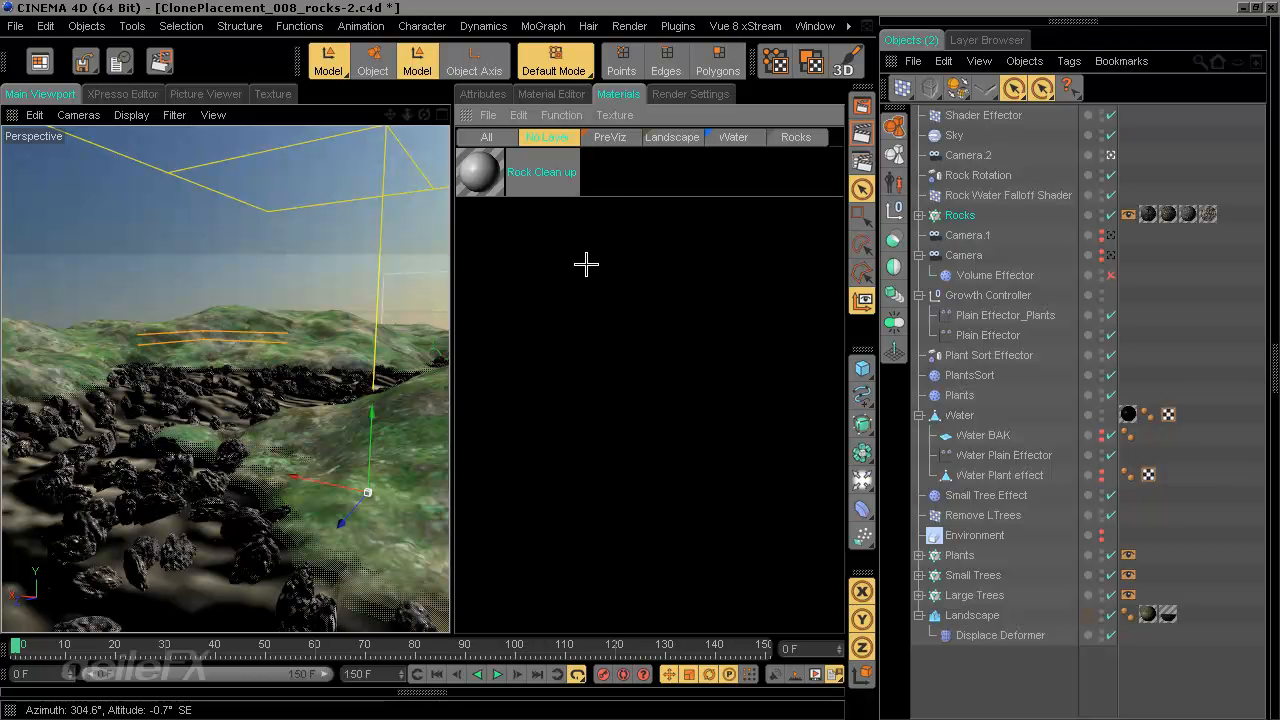
# Step: Rename the new material as Rock Placement
pyautogui.doubleClick(555, 171)
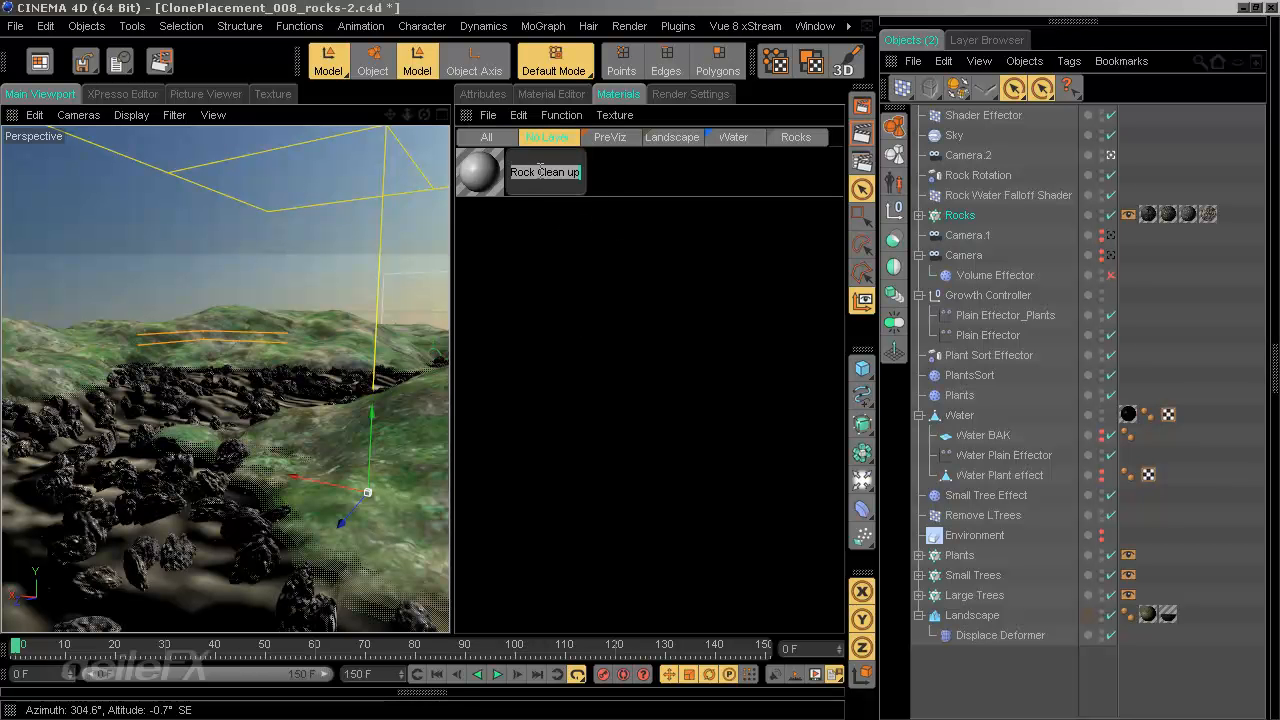
pyautogui.moveTo(538, 172); pyautogui.dragTo(653, 150)
pyautogui.write('Plac')
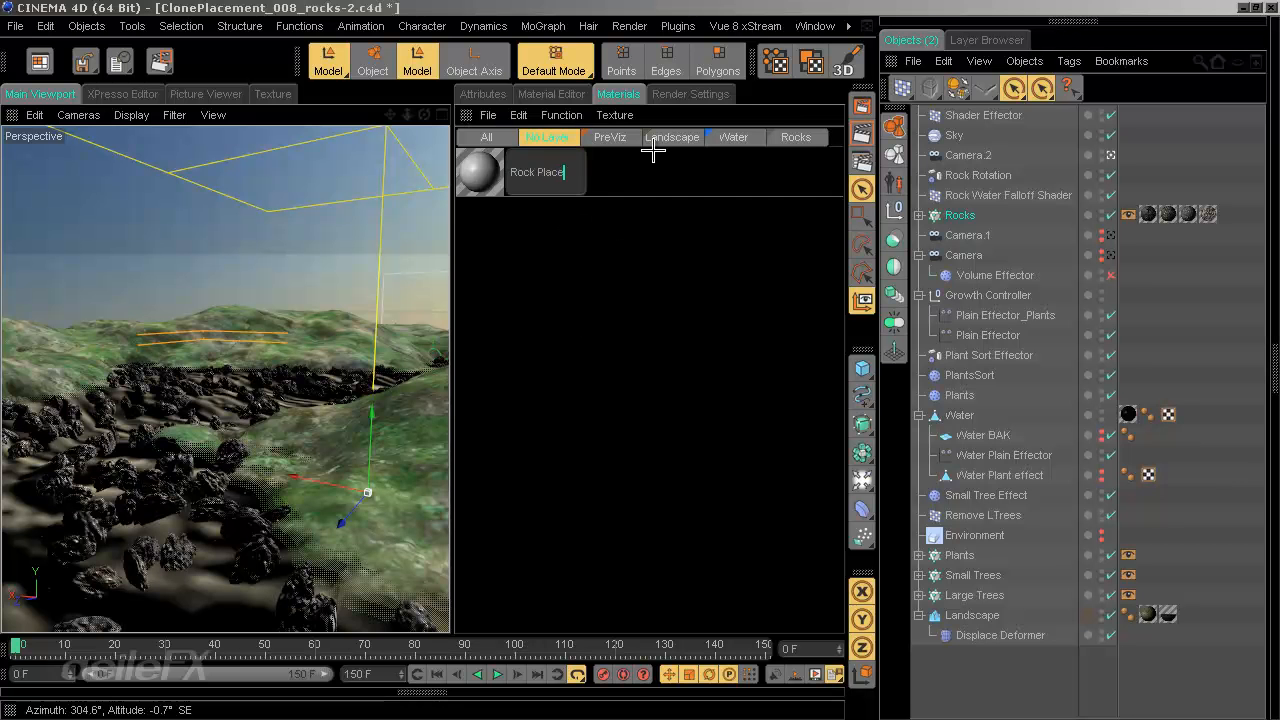
pyautogui.write('ement')
pyautogui.press('Return')
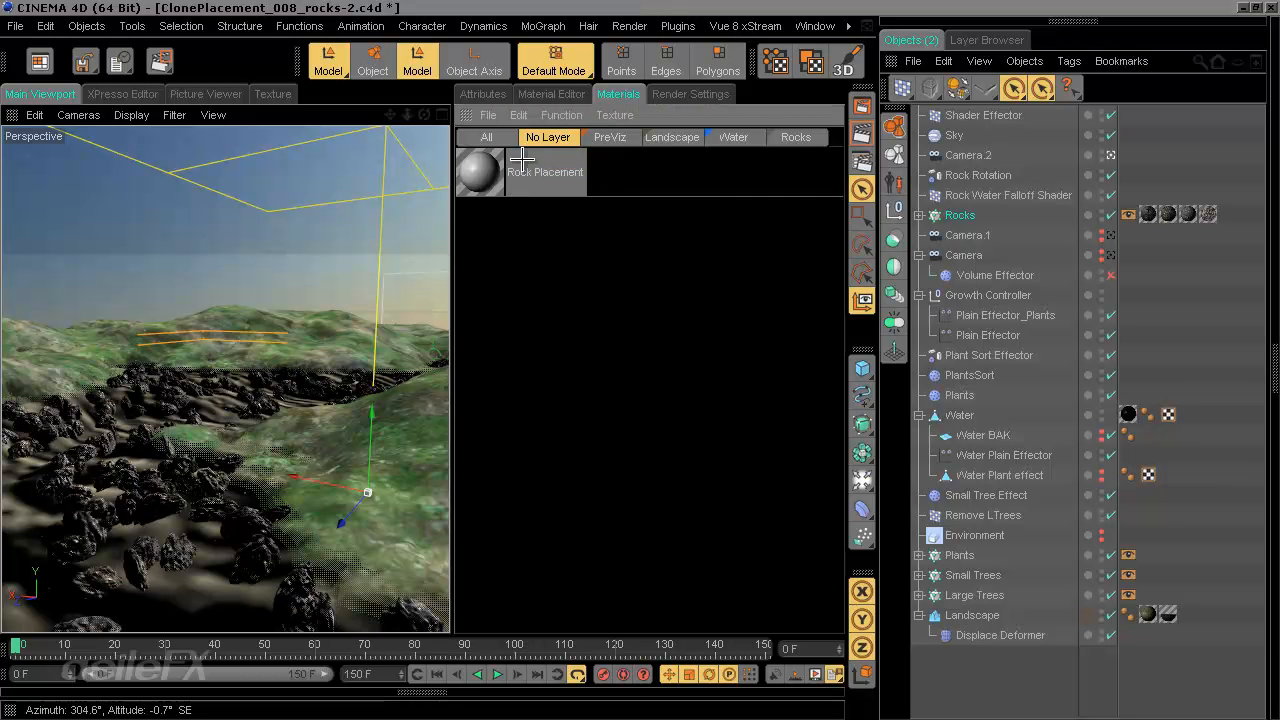
# Step: Add the Rock Placement material to the existing Mojections layer
pyautogui.rightClick(500, 188)
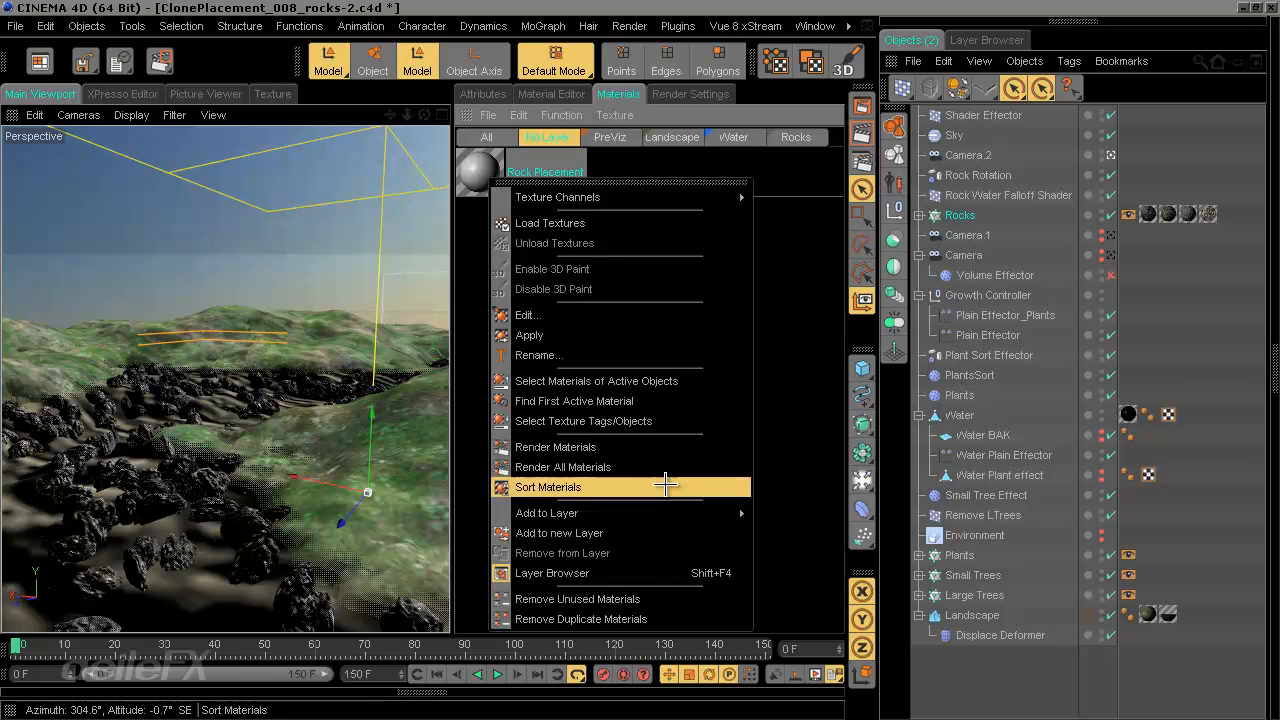
pyautogui.moveTo(681, 507)
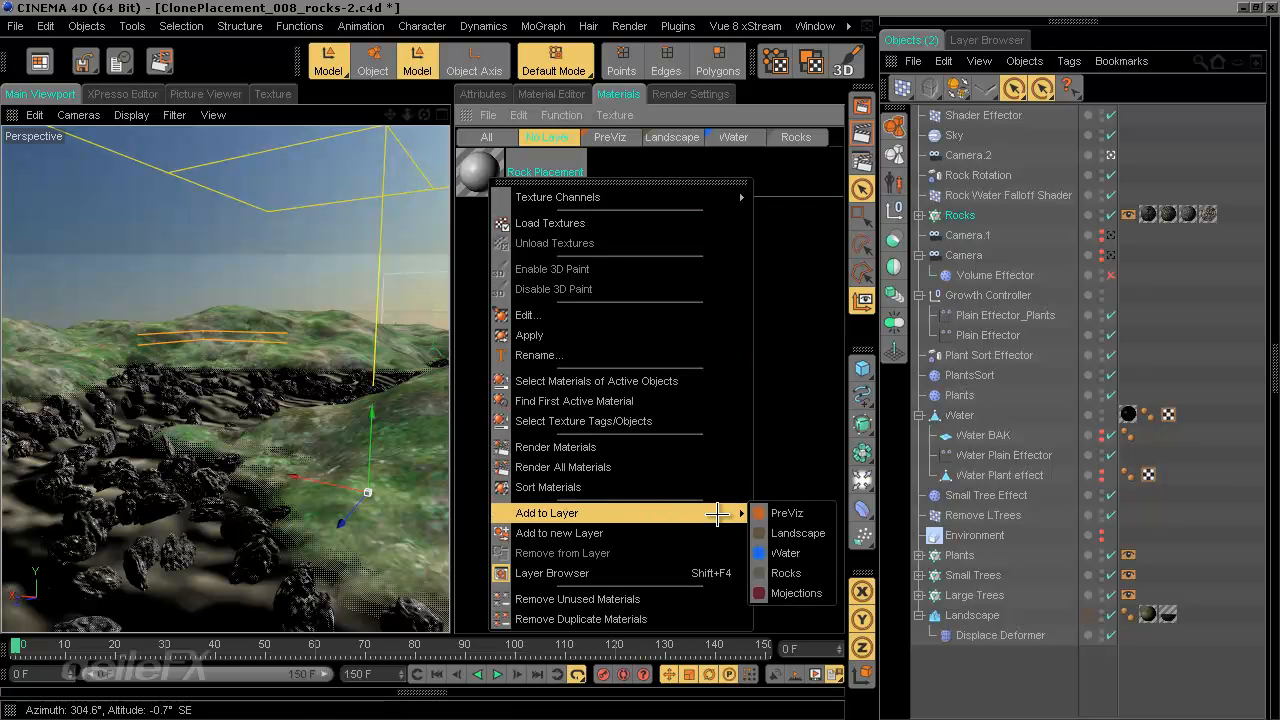
pyautogui.click(797, 593)
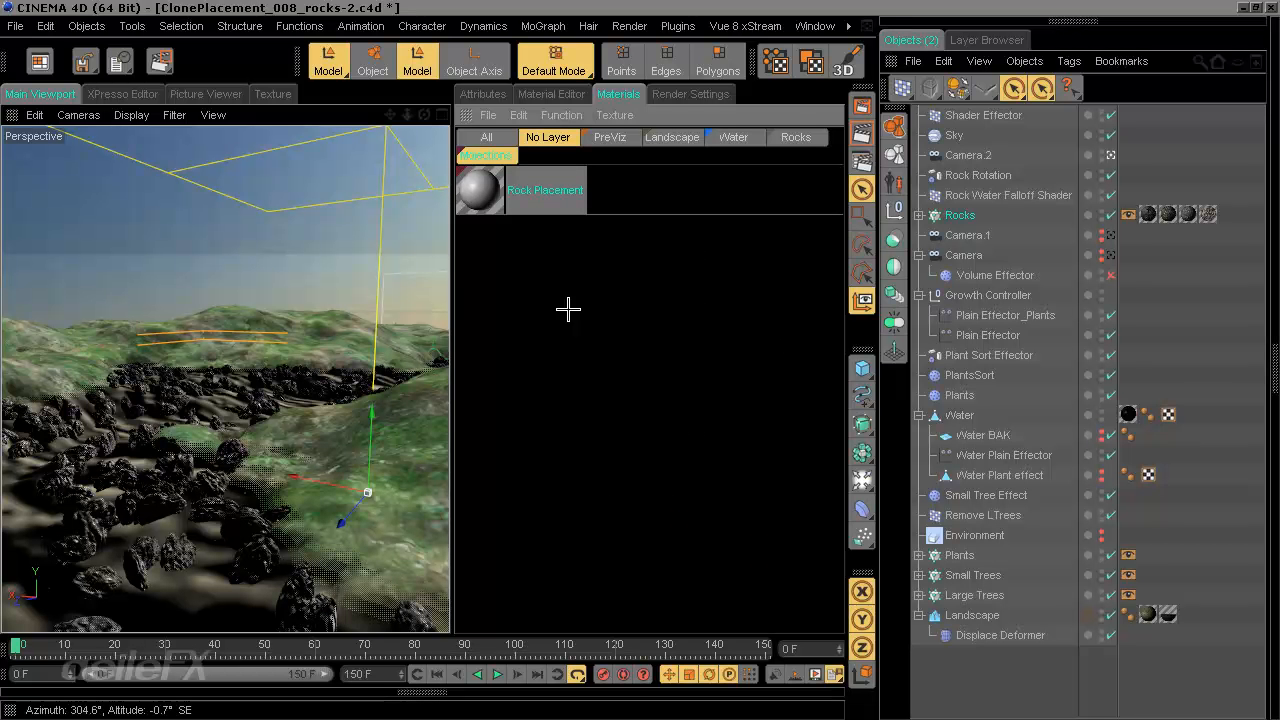
# Step: Load the mojection_layers image as the texture of the Rock Placement material's Color channel
pyautogui.doubleClick(476, 182)
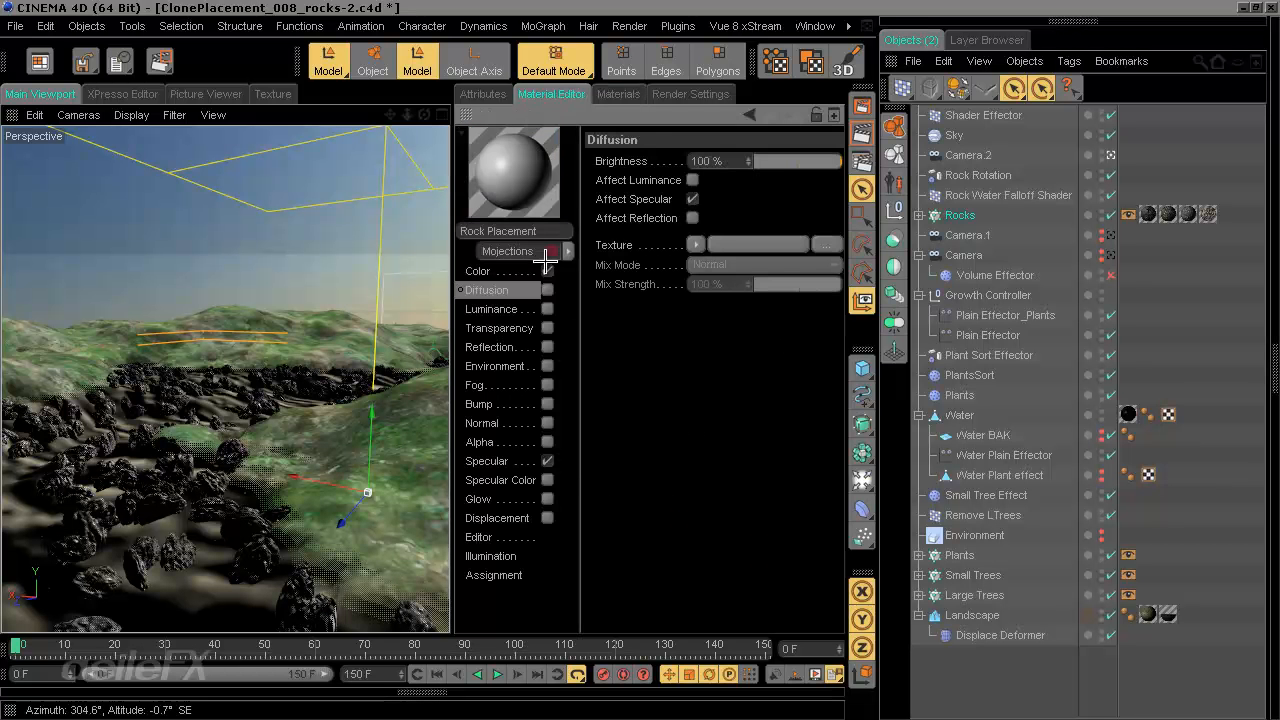
pyautogui.click(487, 268)
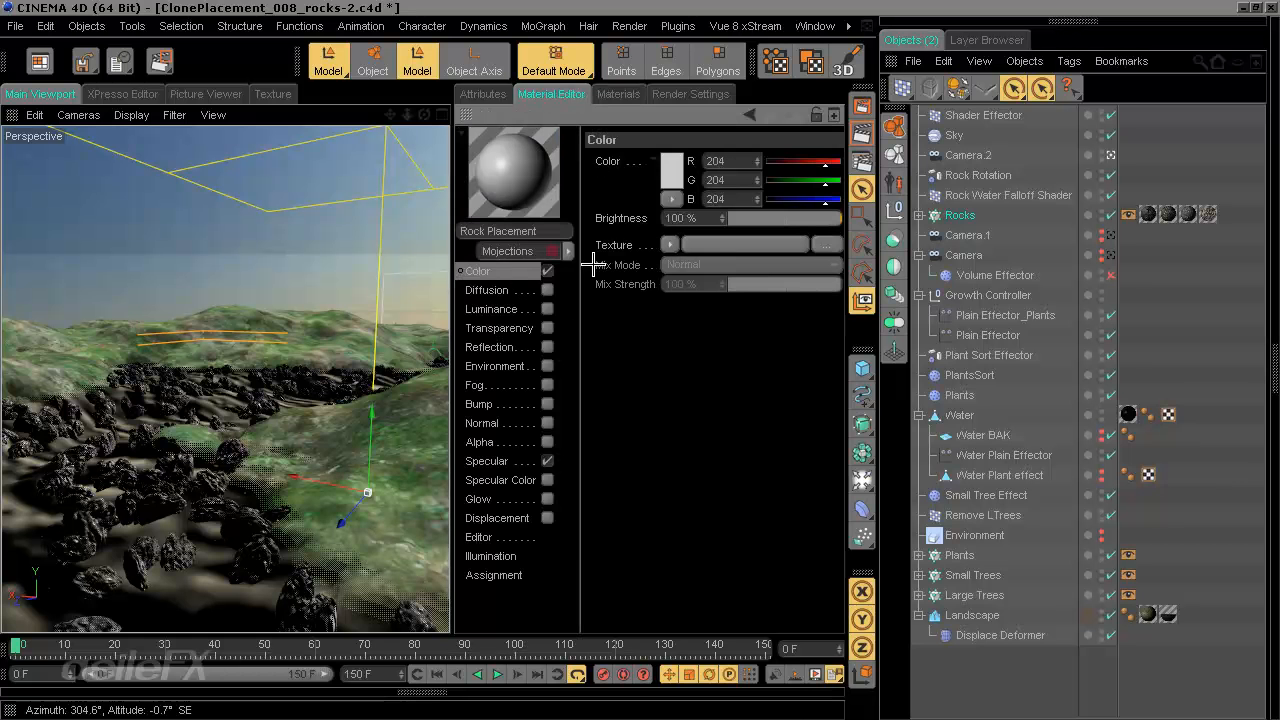
pyautogui.click(670, 245)
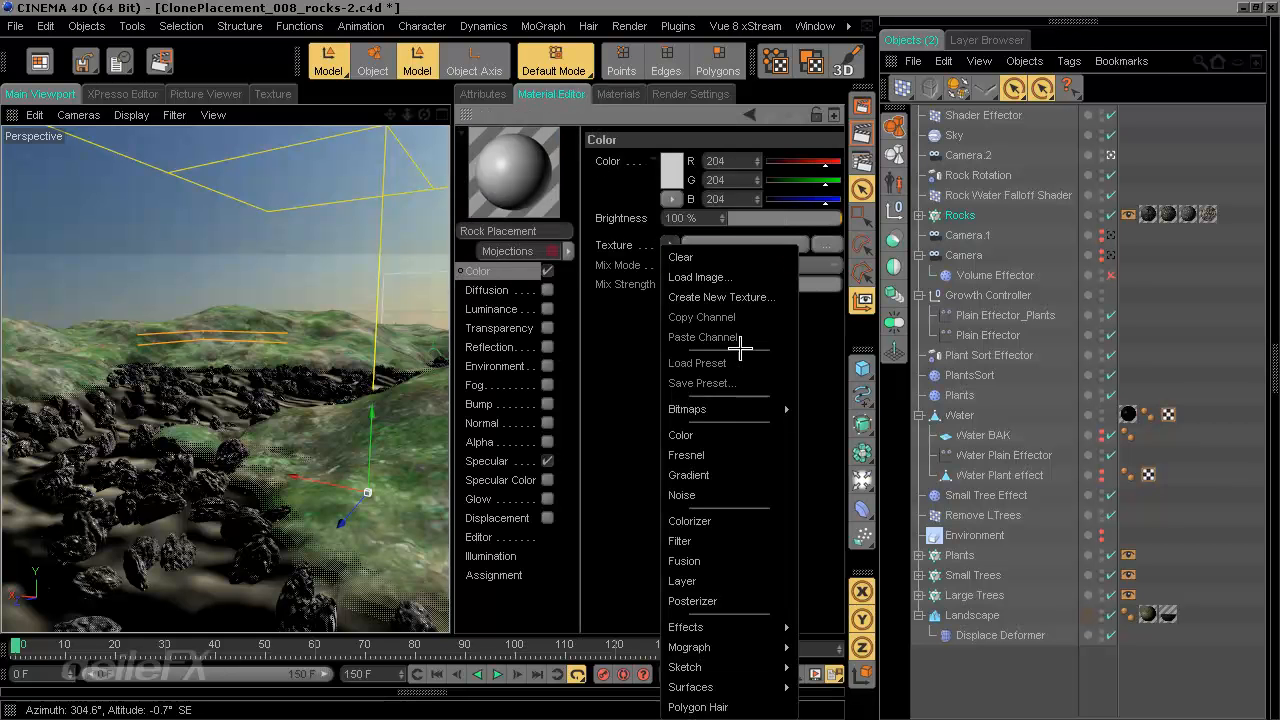
pyautogui.click(690, 276)
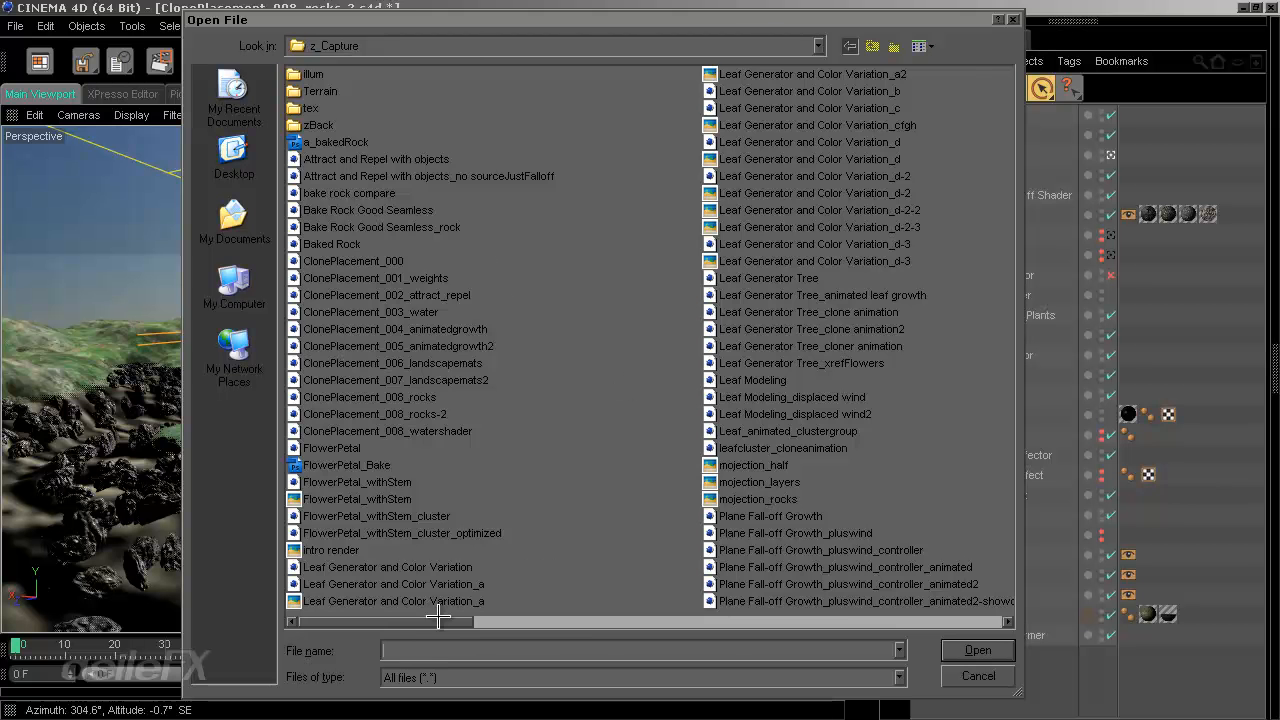
pyautogui.press('m')
pyautogui.press('m')
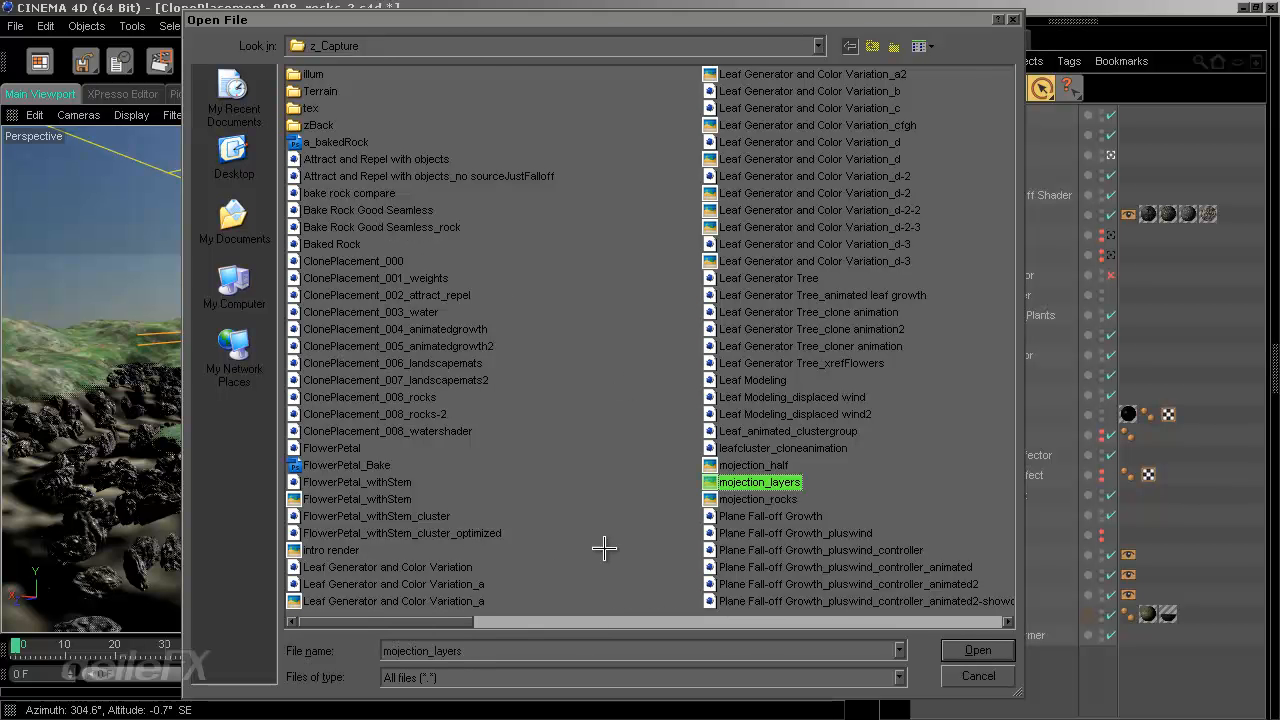
pyautogui.click(974, 648)
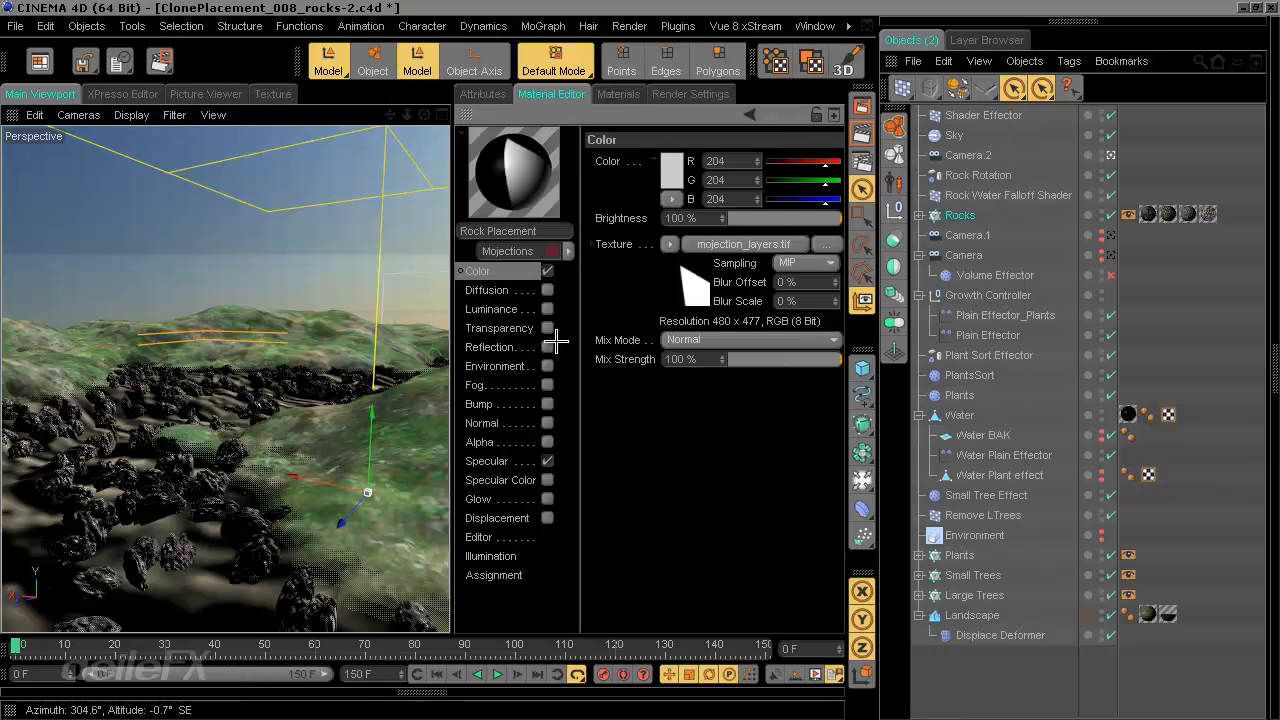
# Step: Restrict the mojection_layers.tif texture to its Rocks layer through the bitmap shader's Layerset option
pyautogui.click(718, 250)
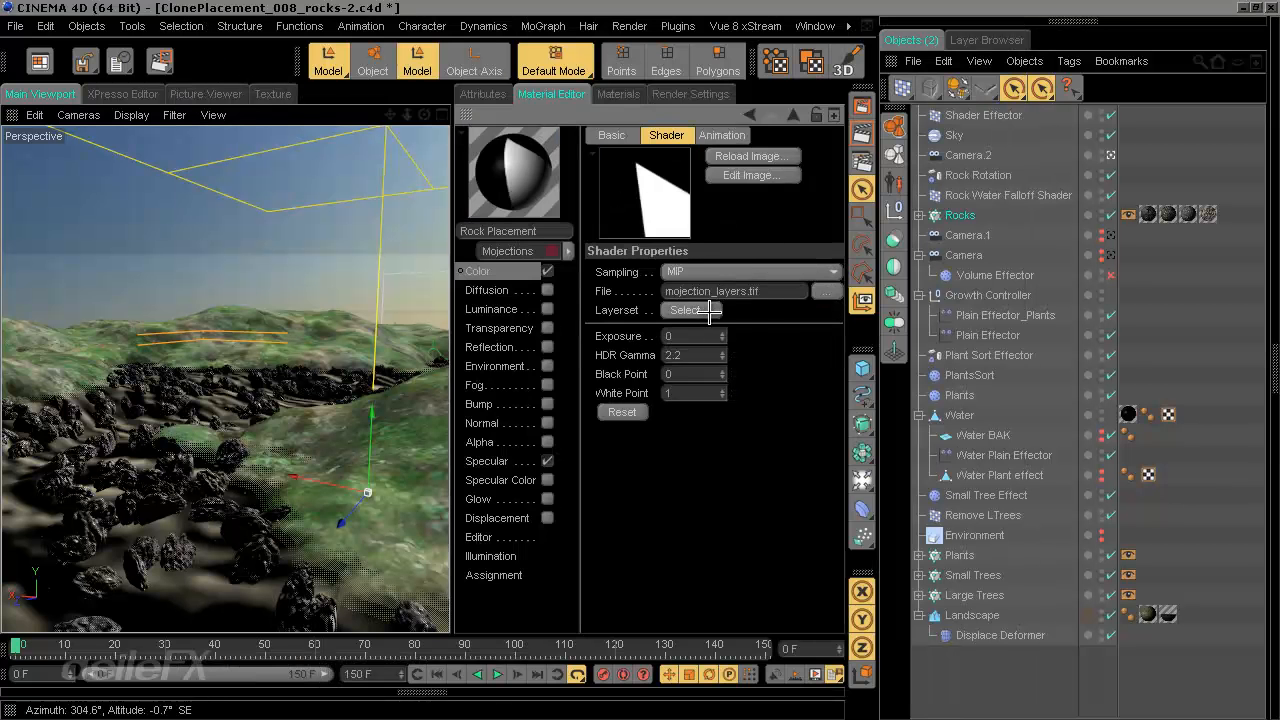
pyautogui.click(612, 307)
pyautogui.click(590, 297)
pyautogui.click(669, 541)
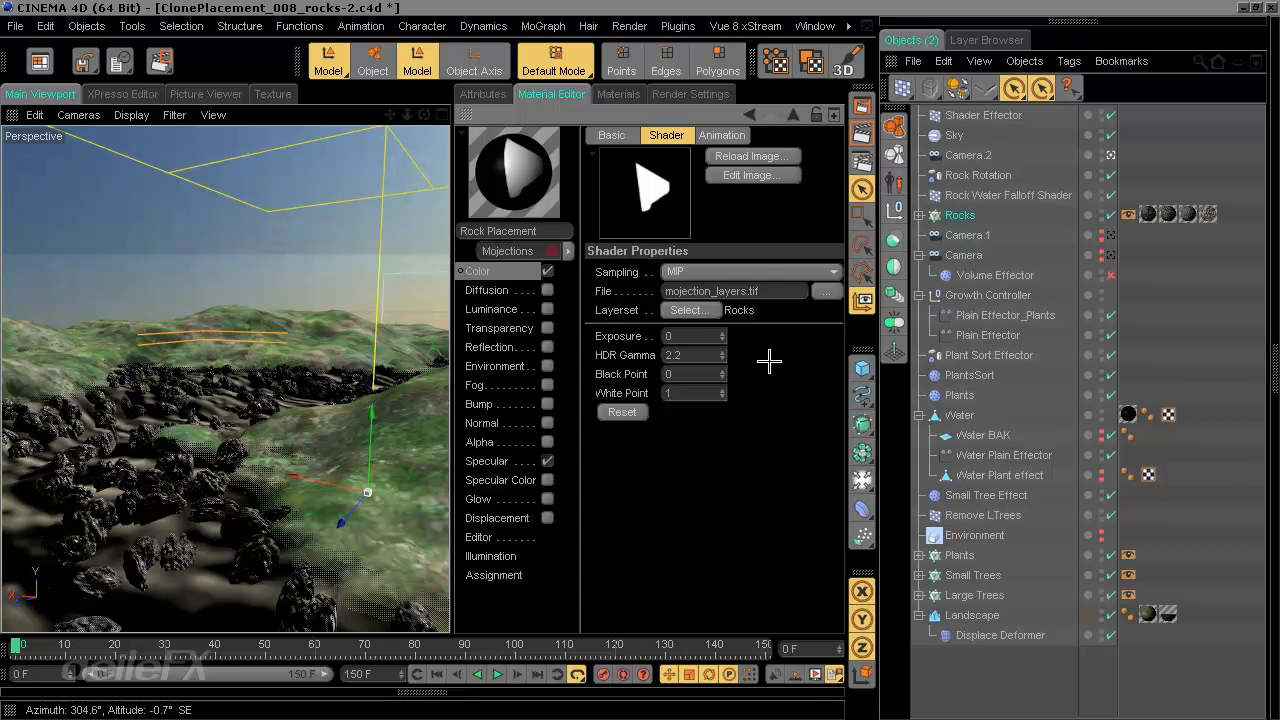
# Step: Copy the Color channel's texture into the Alpha channel, with Alpha enabled and Color disabled
pyautogui.click(514, 276)
pyautogui.rightClick(630, 245)
pyautogui.click(669, 297)
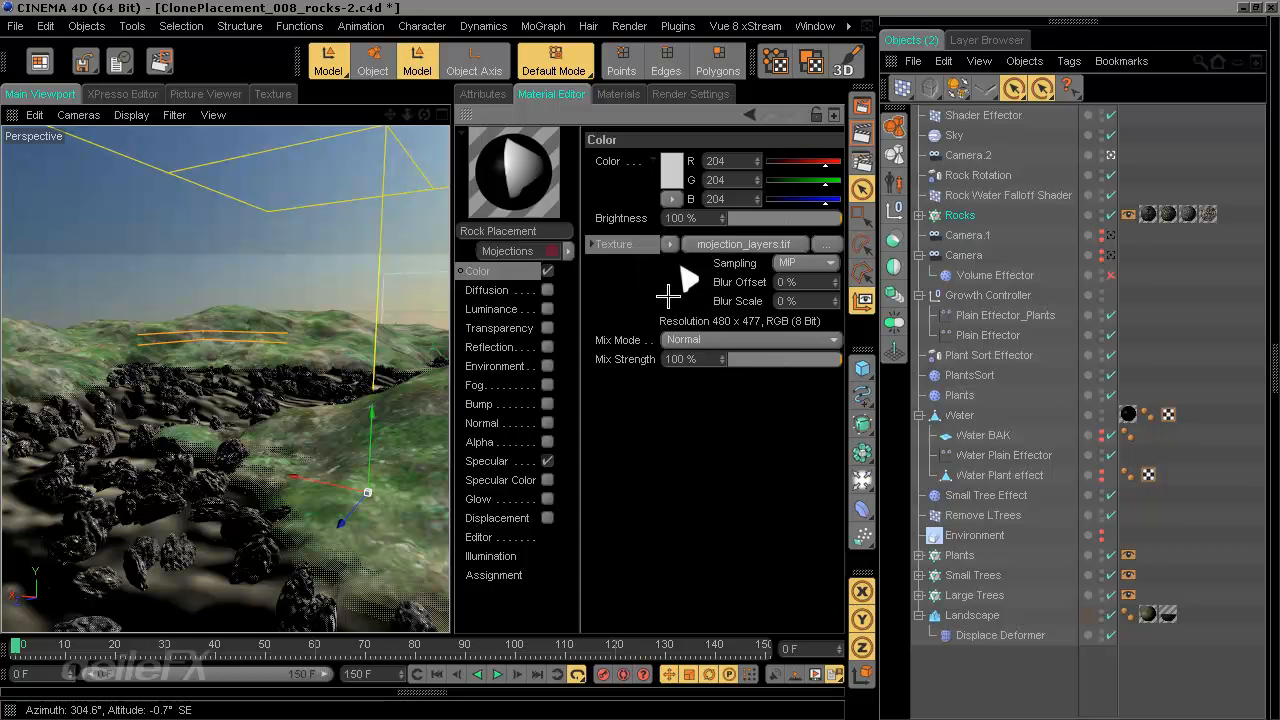
pyautogui.click(499, 442)
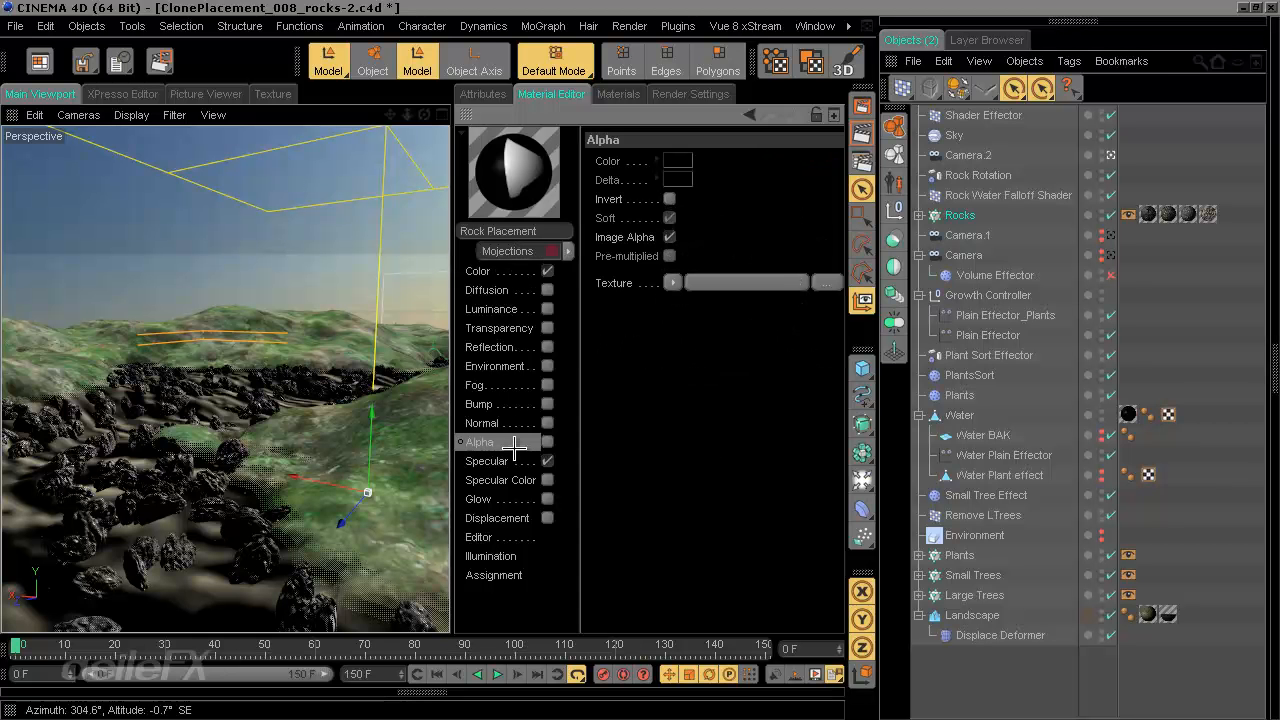
pyautogui.rightClick(637, 275)
pyautogui.click(686, 352)
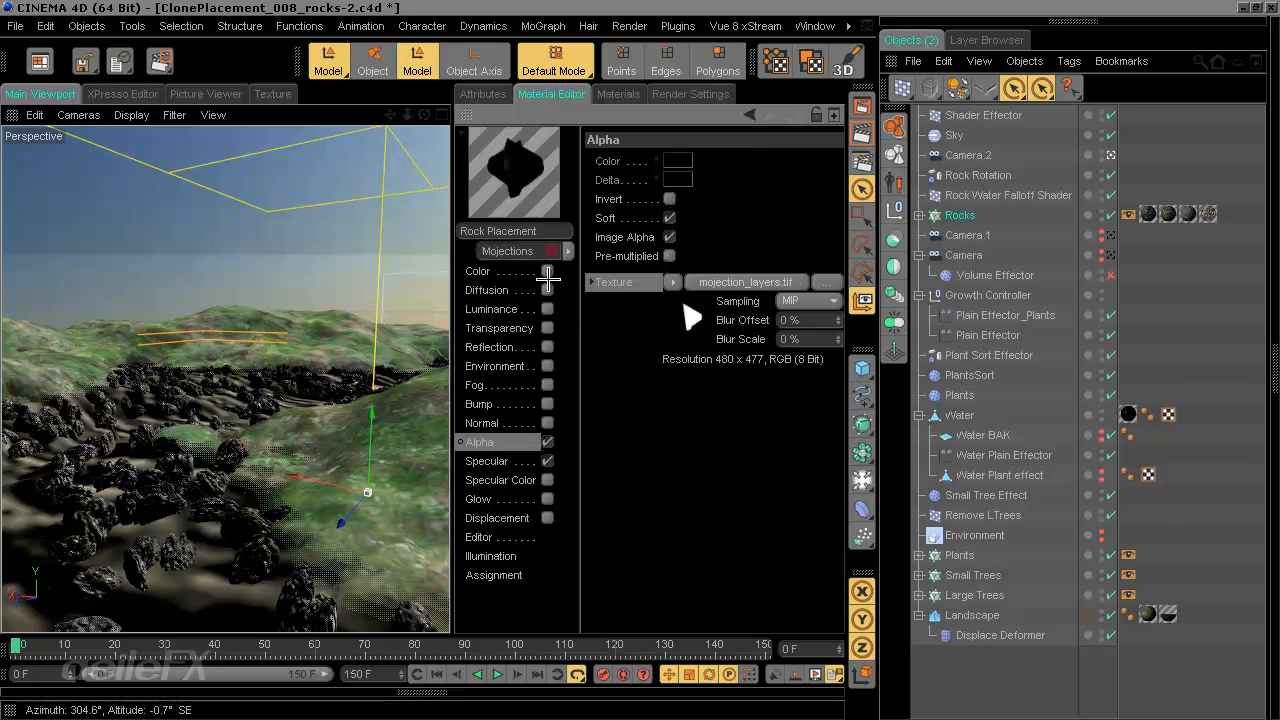
# Step: Turn off Soft and enable Invert for the alpha, and apply the Rock Placement material to the Landscape object
pyautogui.click(669, 200)
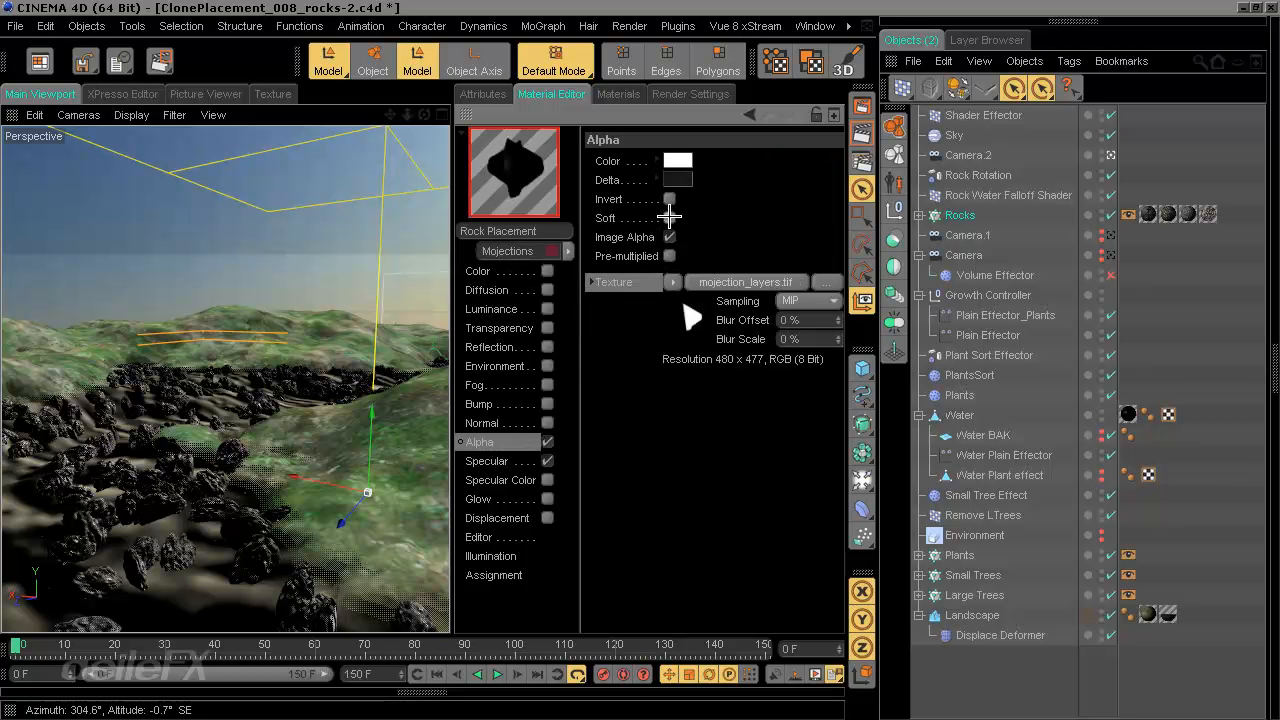
pyautogui.click(669, 198)
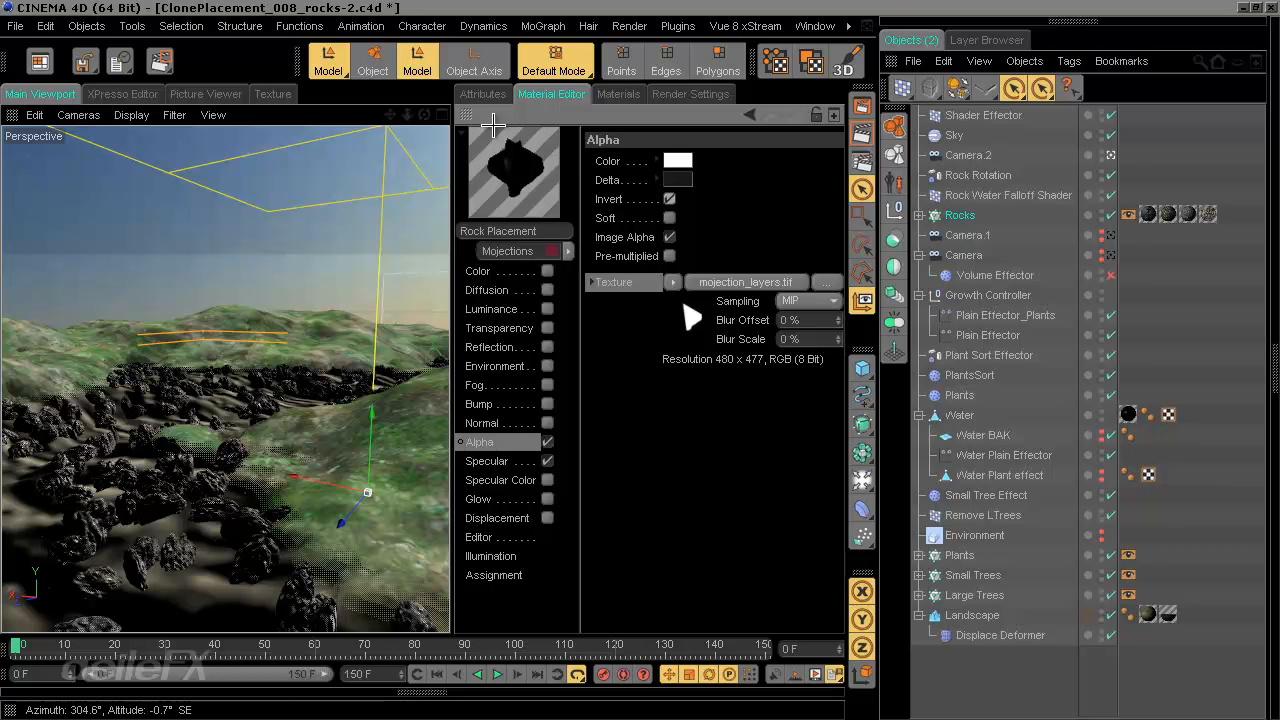
pyautogui.moveTo(515, 165); pyautogui.dragTo(975, 615)
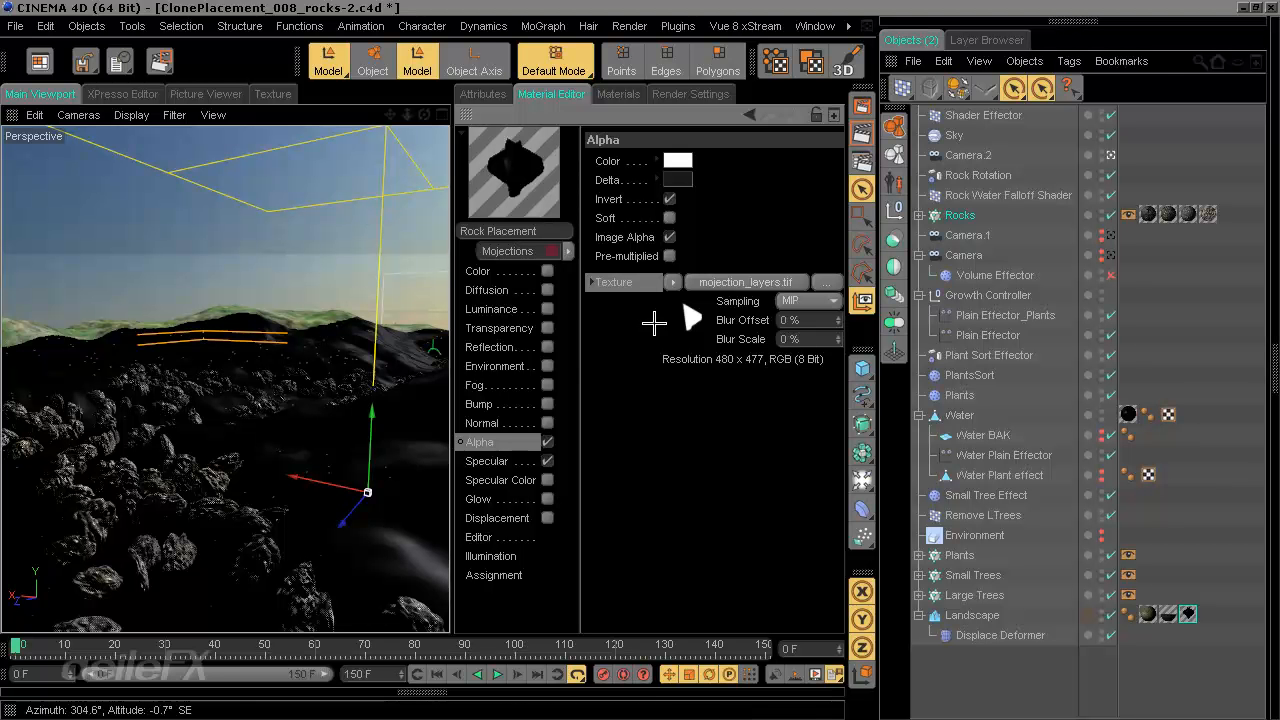
pyautogui.middleClick(377, 341)
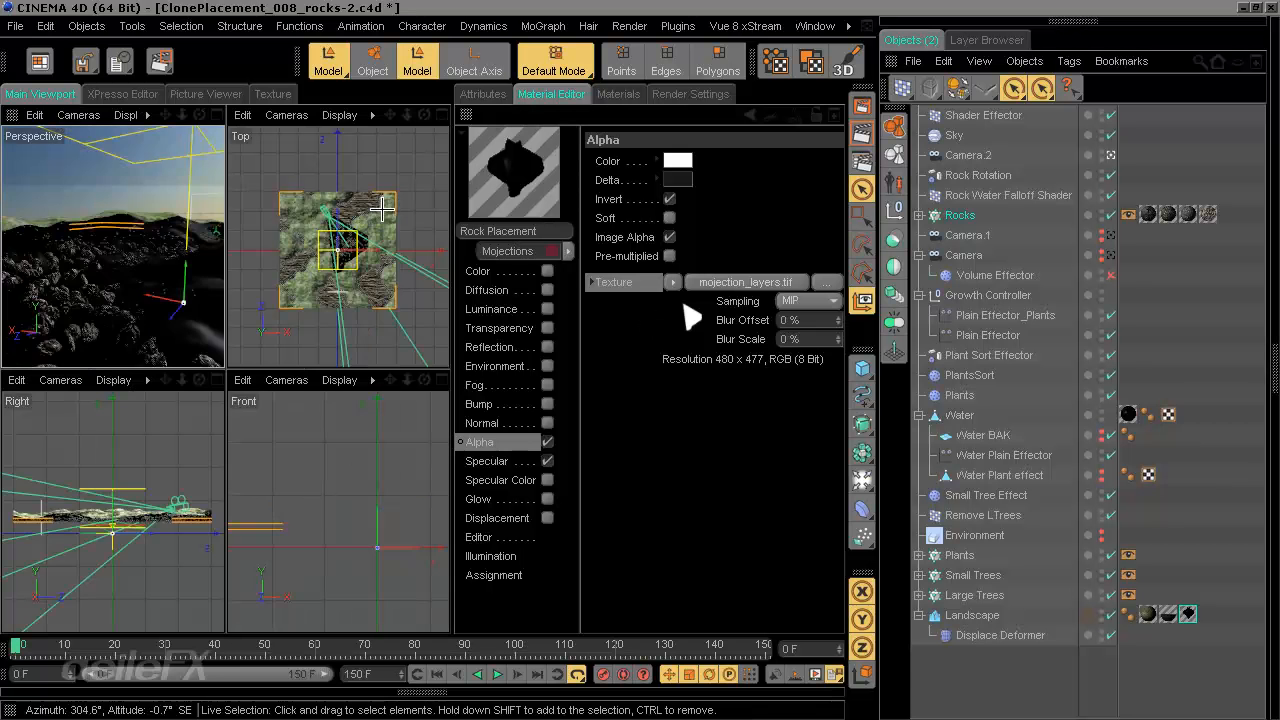
# Step: Examine the masked landscape area from the top view and compare the Shader Effector with the Rocks cloner's effector list
pyautogui.middleClick(379, 212)
pyautogui.scroll(4, 409, 416)
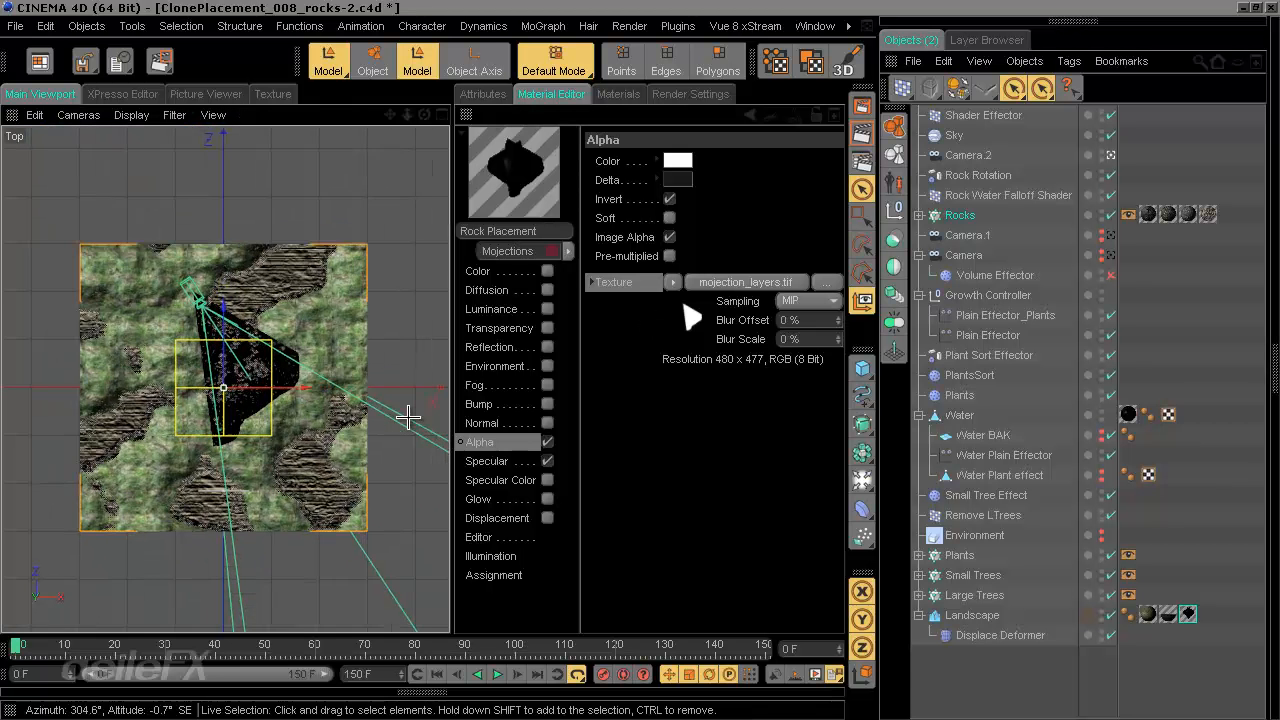
pyautogui.scroll(1, 409, 416)
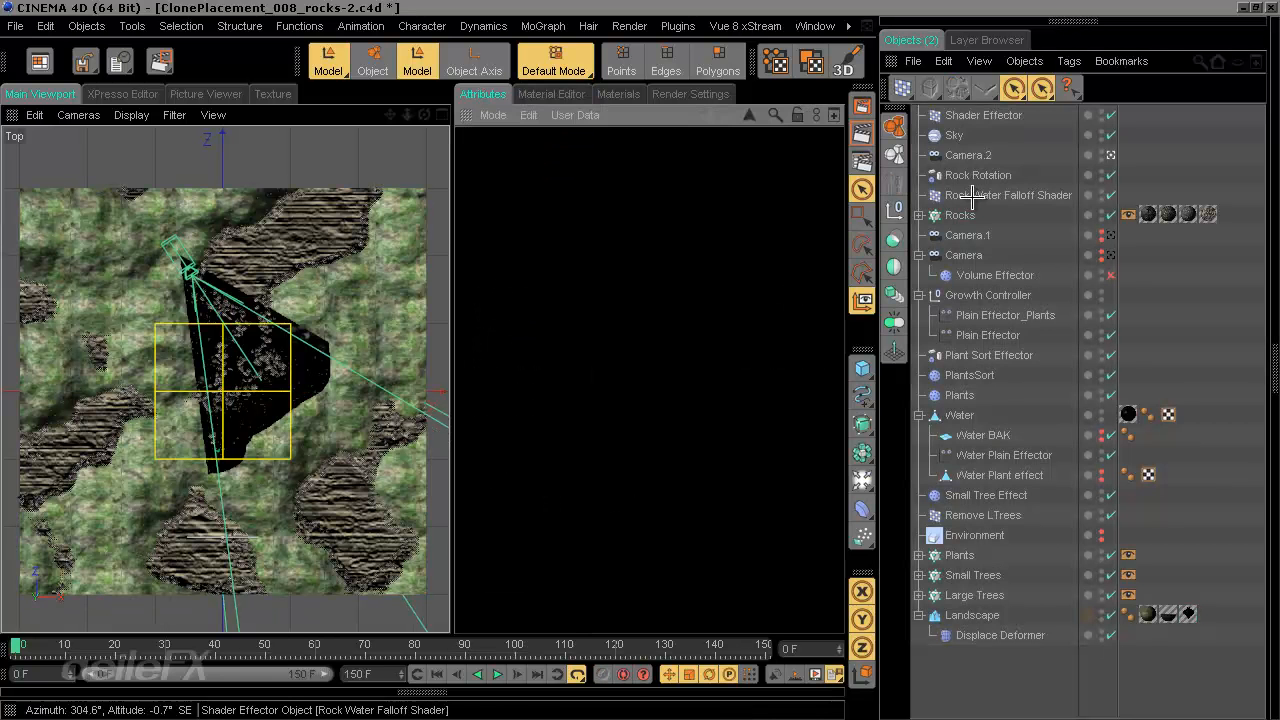
pyautogui.click(975, 115)
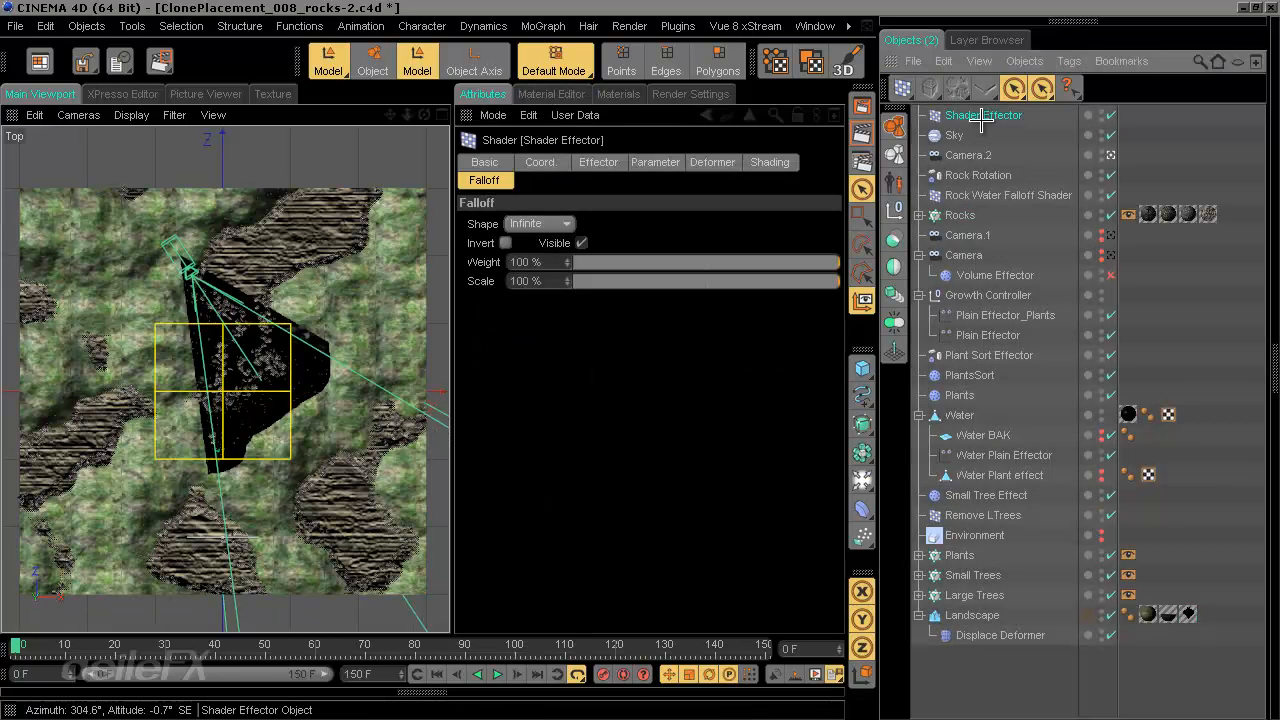
pyautogui.click(958, 215)
pyautogui.click(716, 162)
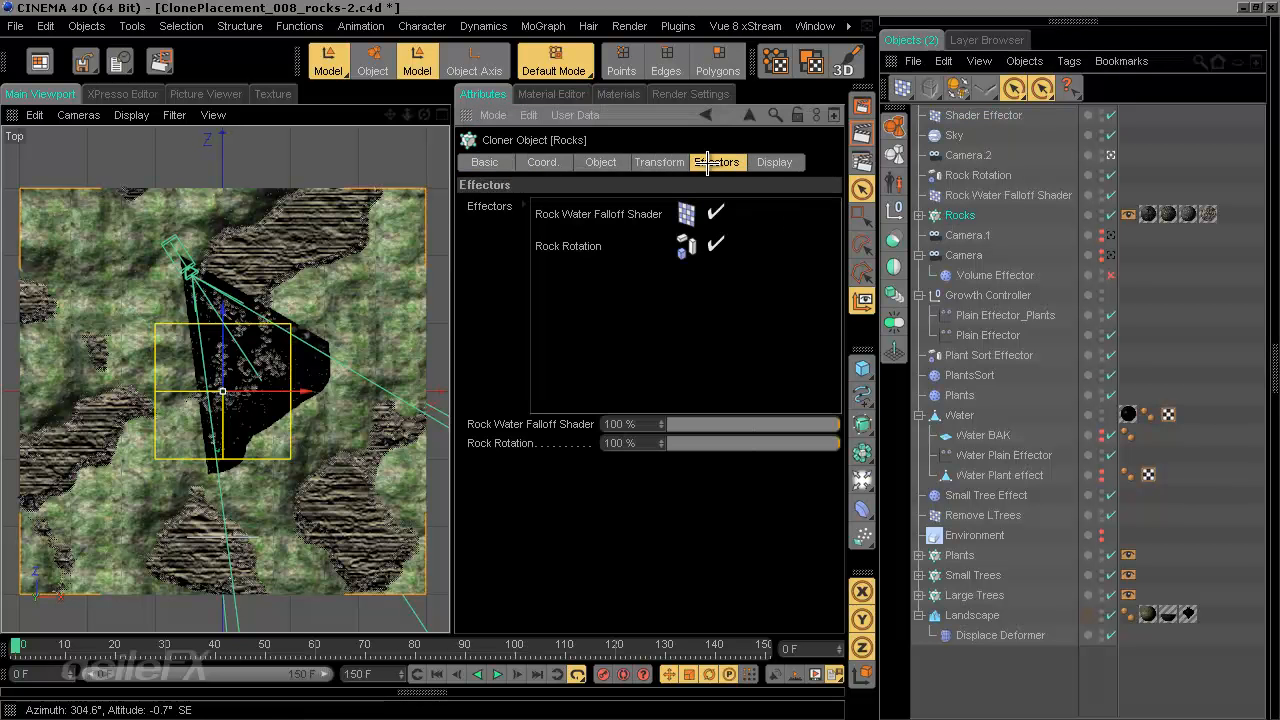
pyautogui.click(986, 117)
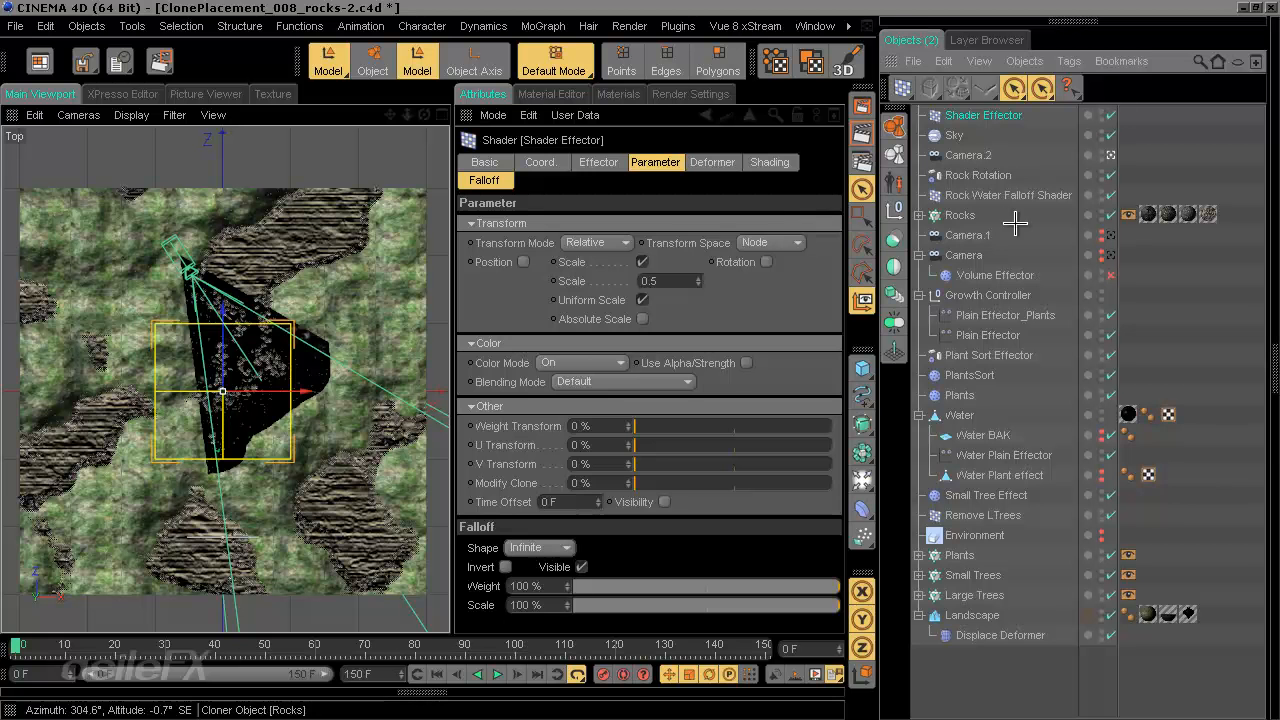
pyautogui.click(959, 555)
pyautogui.click(960, 215)
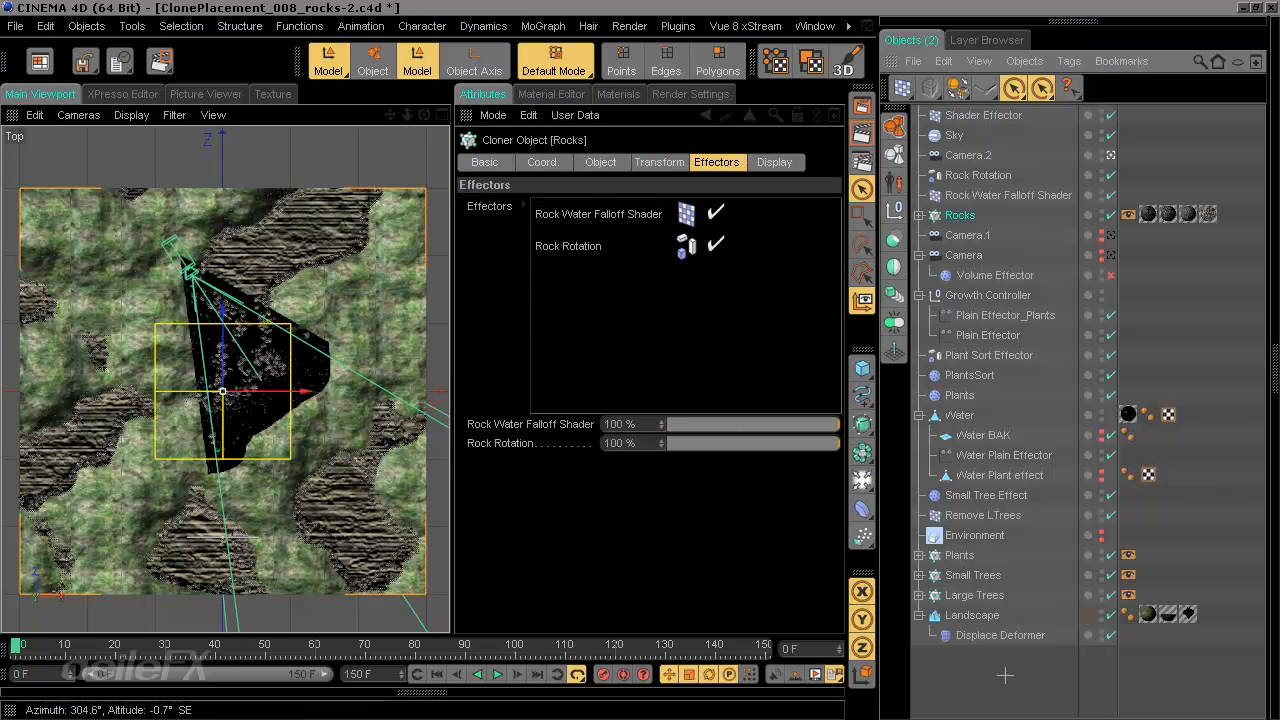
# Step: Delete the Shader Effector that is not assigned to the Rocks cloner
pyautogui.click(970, 115)
pyautogui.press('Delete')
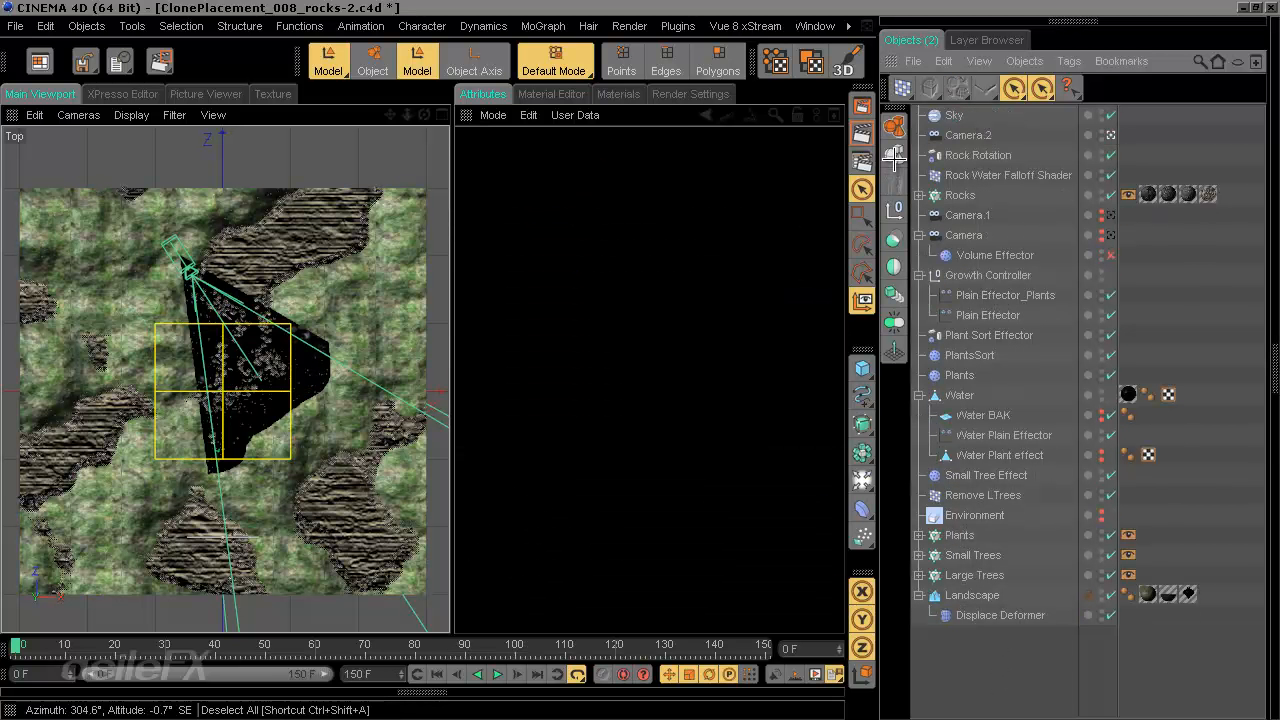
pyautogui.moveTo(902, 88); pyautogui.dragTo(1004, 289)
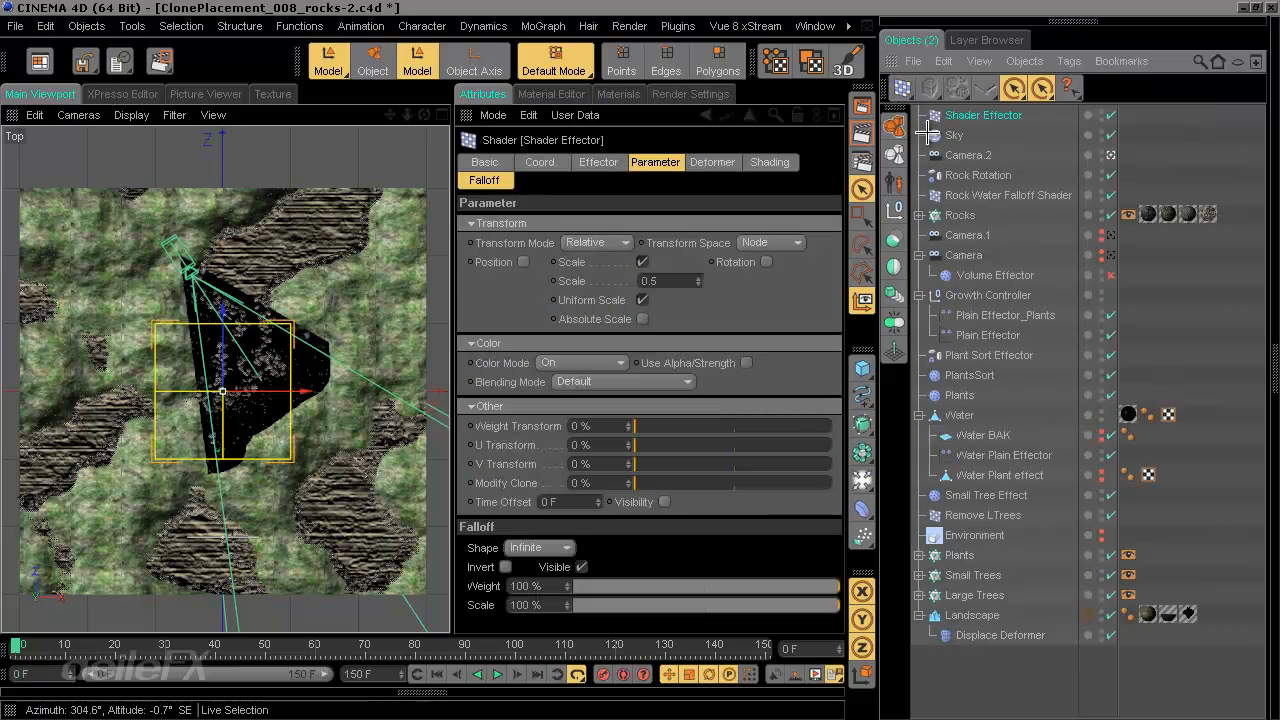
pyautogui.press('Delete')
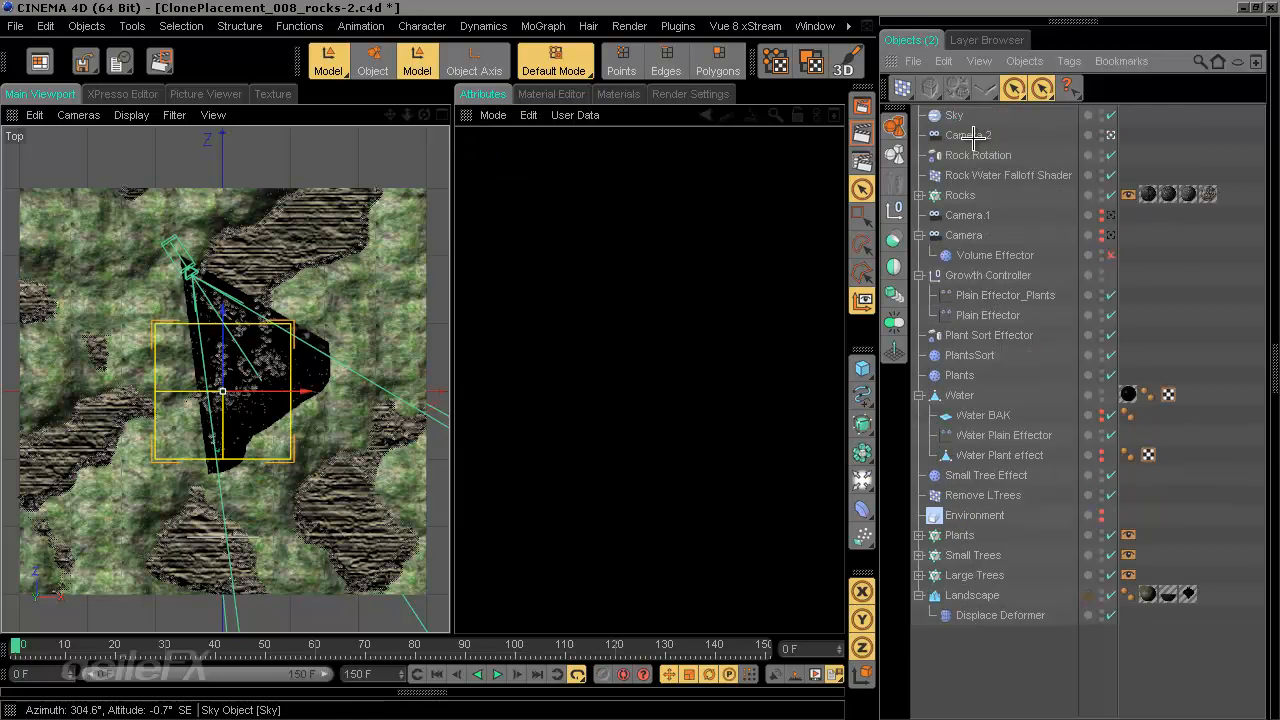
# Step: Add a Shader Effector to the Rocks cloner and rename it Mojection_Rocks
pyautogui.click(965, 193)
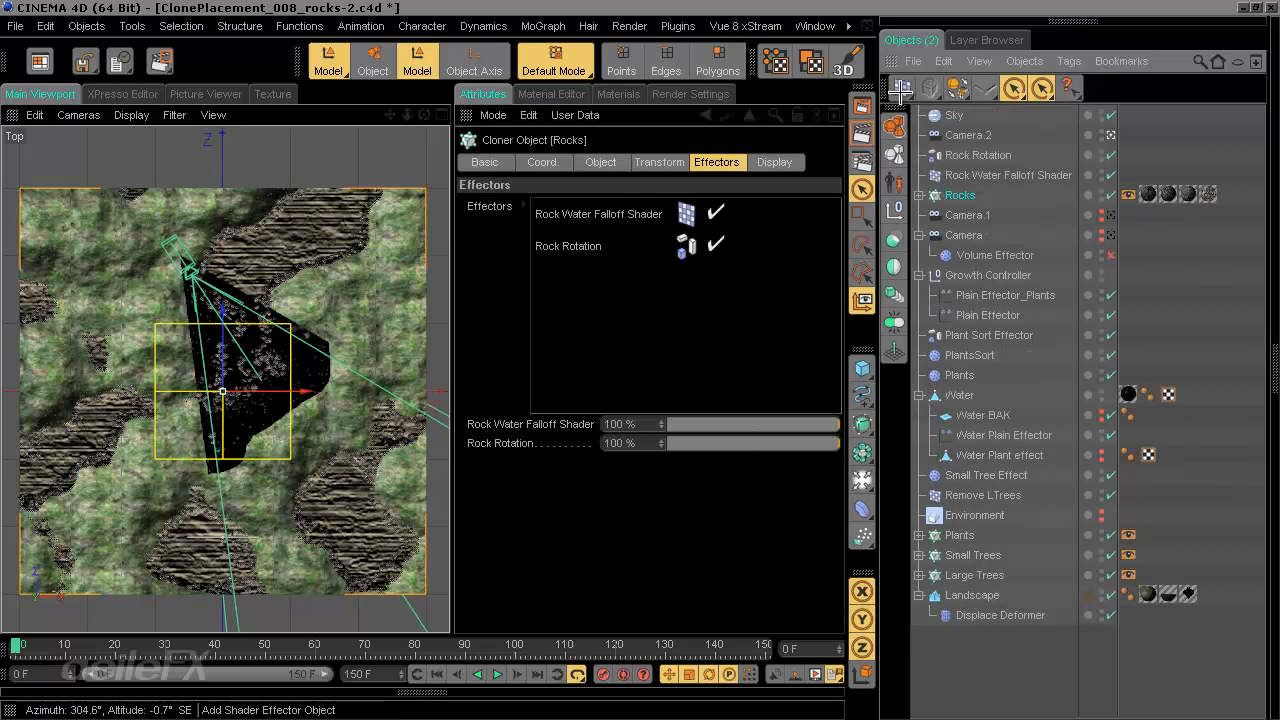
pyautogui.hotkey('ctrl', 'z')
pyautogui.doubleClick(988, 115)
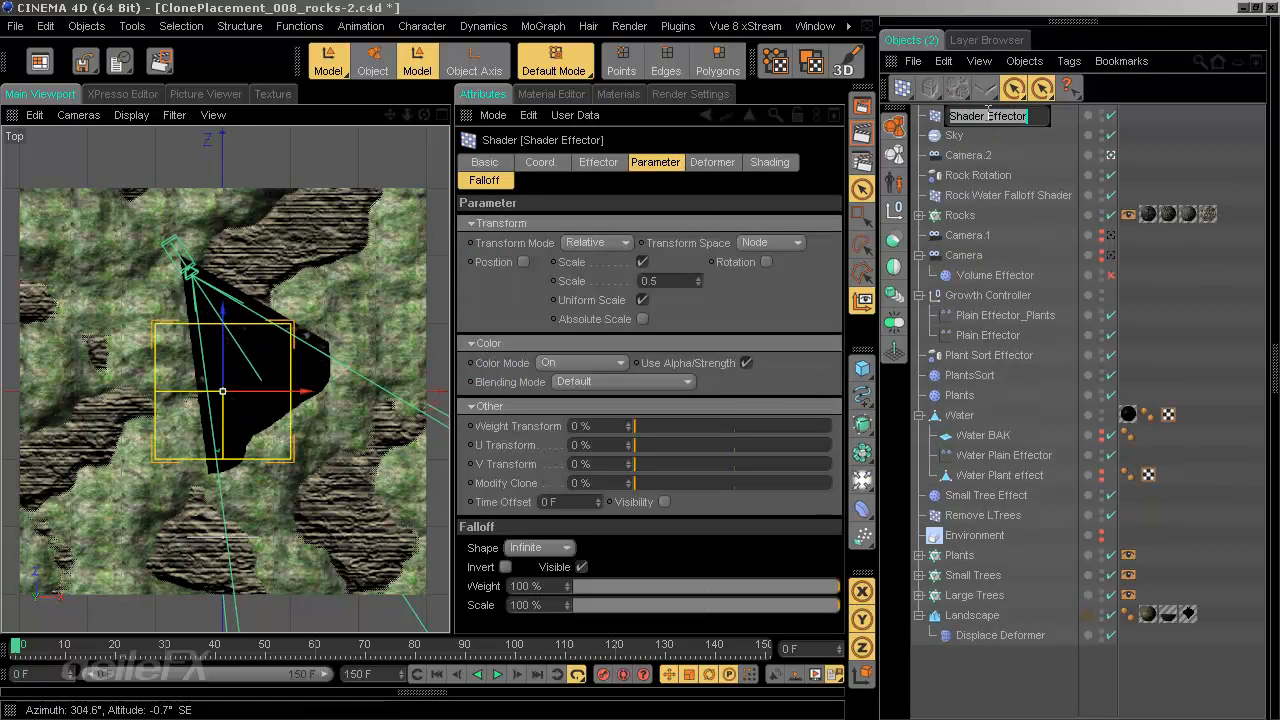
pyautogui.write('Mo')
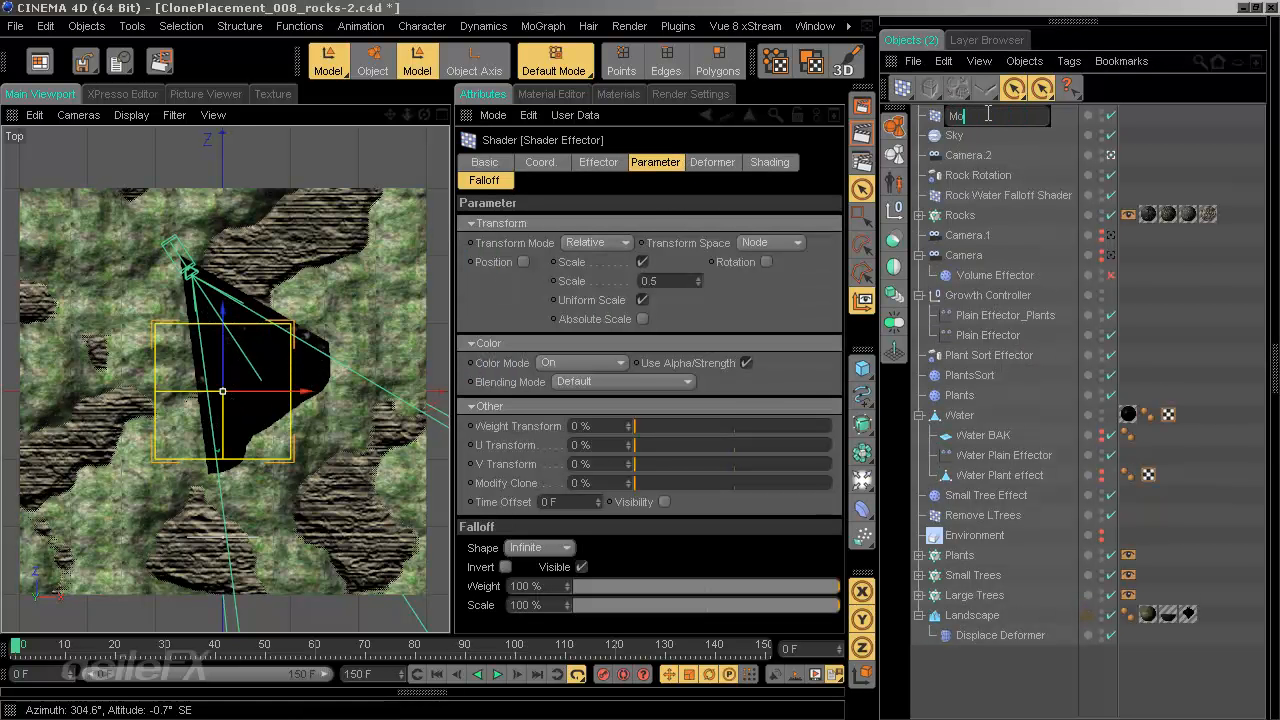
pyautogui.write('jection_Rocks')
pyautogui.press('Return')
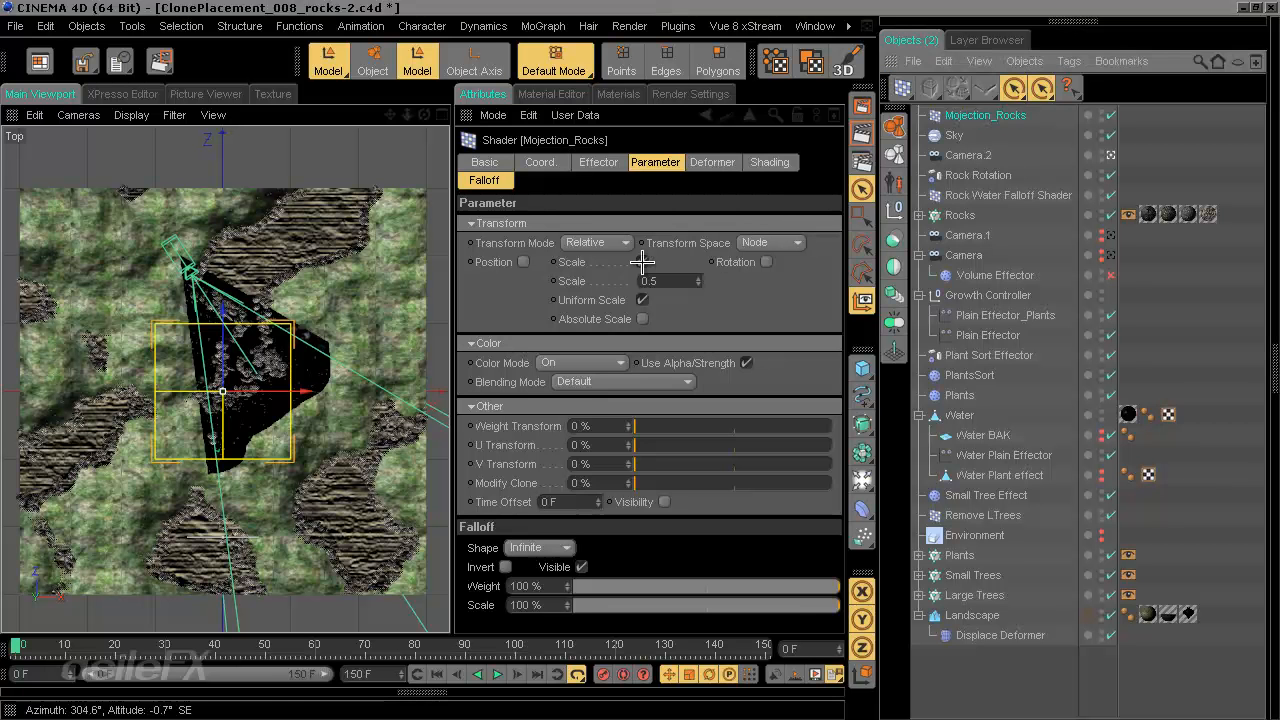
# Step: Turn off the Scale parameter of the Mojection_Rocks effector
pyautogui.click(642, 262)
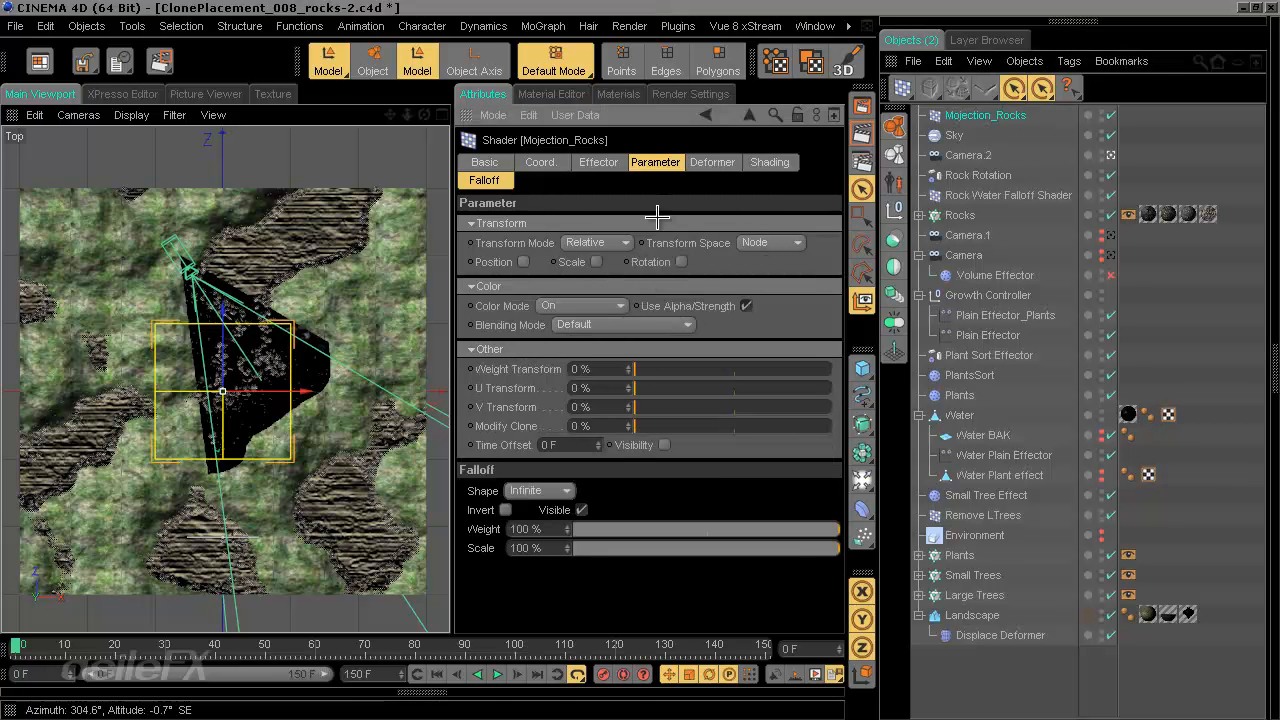
pyautogui.click(1034, 683)
pyautogui.click(982, 115)
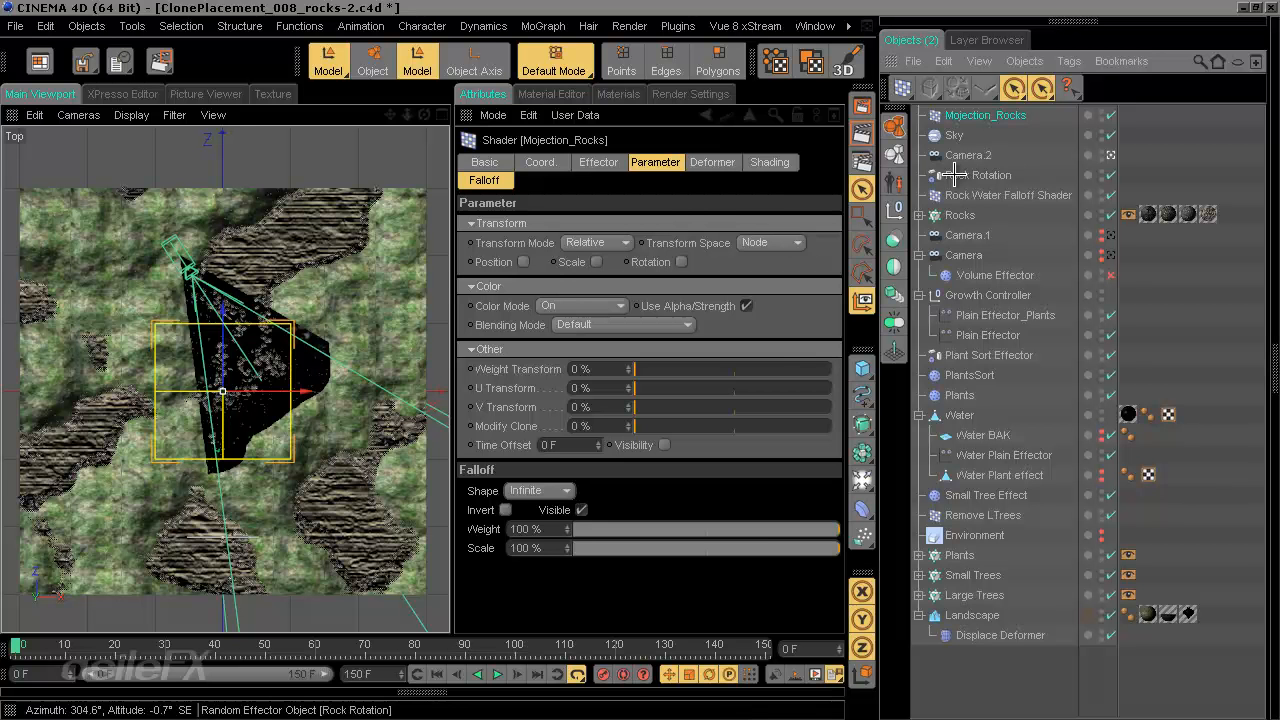
# Step: Move Mojection_Rocks to the first place in the Rocks cloner's effector list, above Rock Water Falloff Shader
pyautogui.click(958, 215)
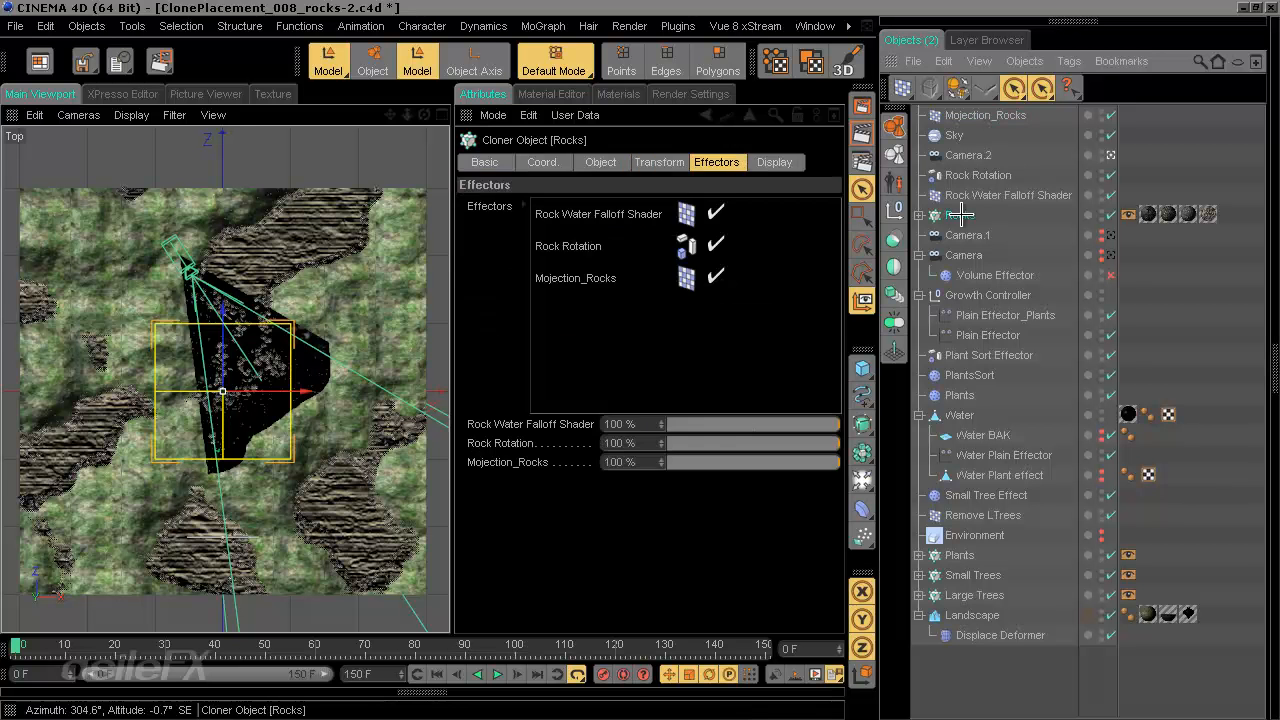
pyautogui.click(588, 277)
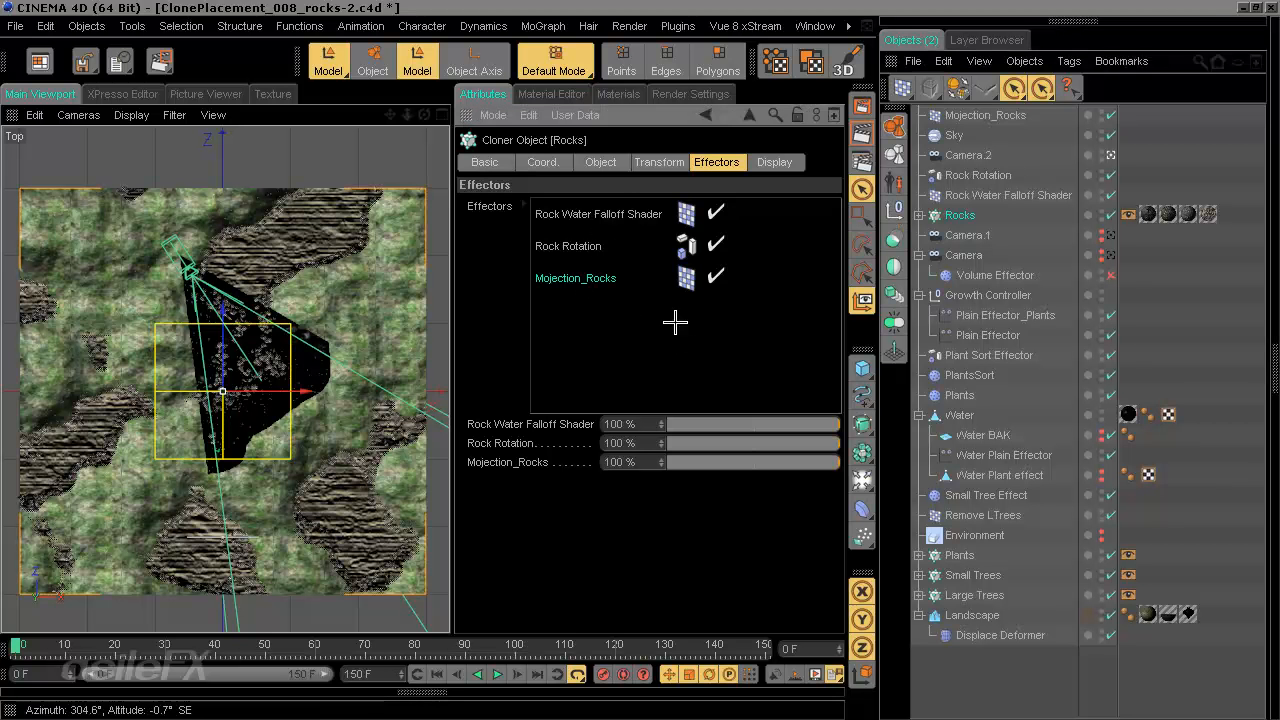
pyautogui.moveTo(607, 281); pyautogui.dragTo(610, 210)
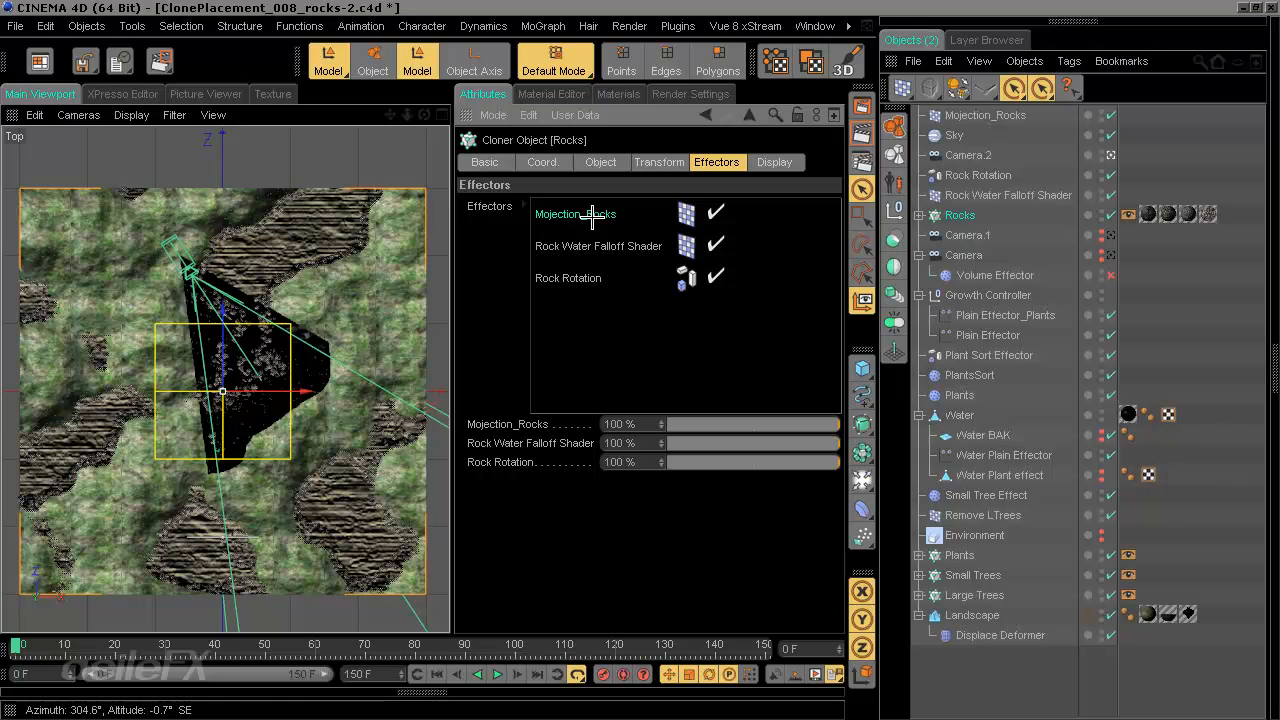
# Step: Set the Mojection_Rocks shading channel to Alpha and assign the Landscape's Rock Placement texture tag to it
pyautogui.keyDown('alt'); pyautogui.moveTo(432, 360); pyautogui.dragTo(414, 360, button='middle'); pyautogui.keyUp('alt')
pyautogui.scroll(3, 432, 360)
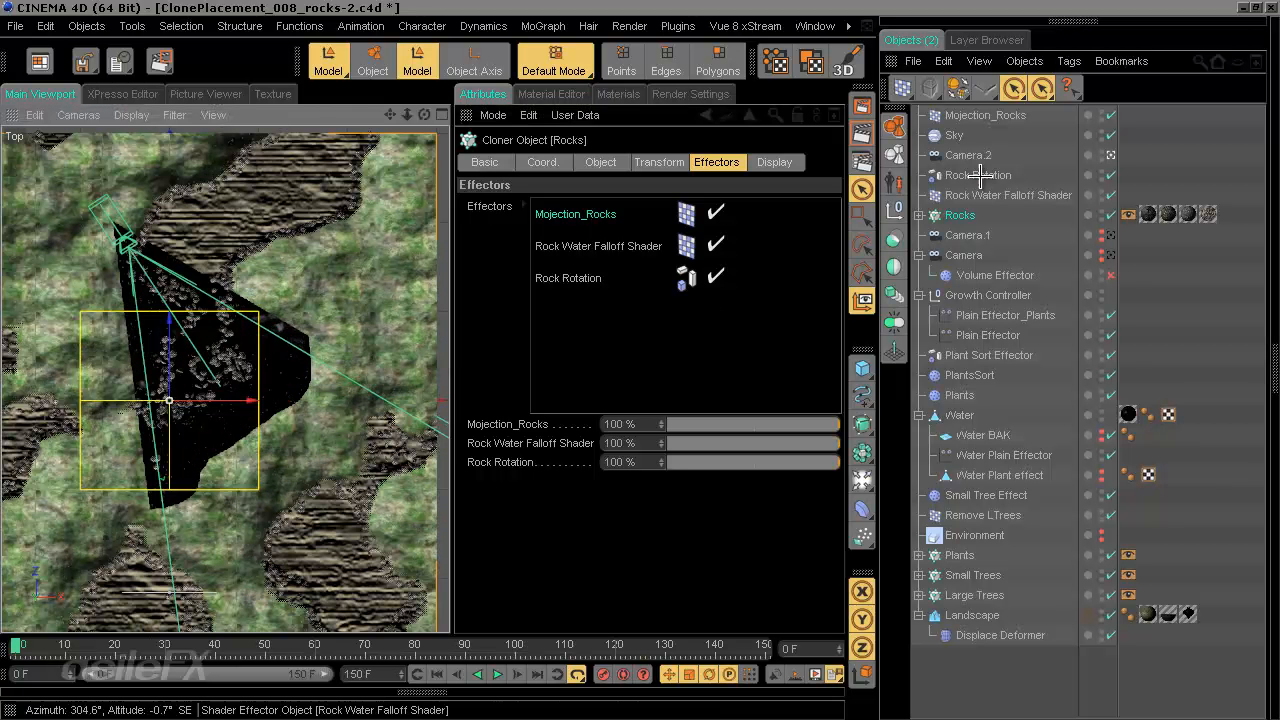
pyautogui.click(985, 115)
pyautogui.click(770, 162)
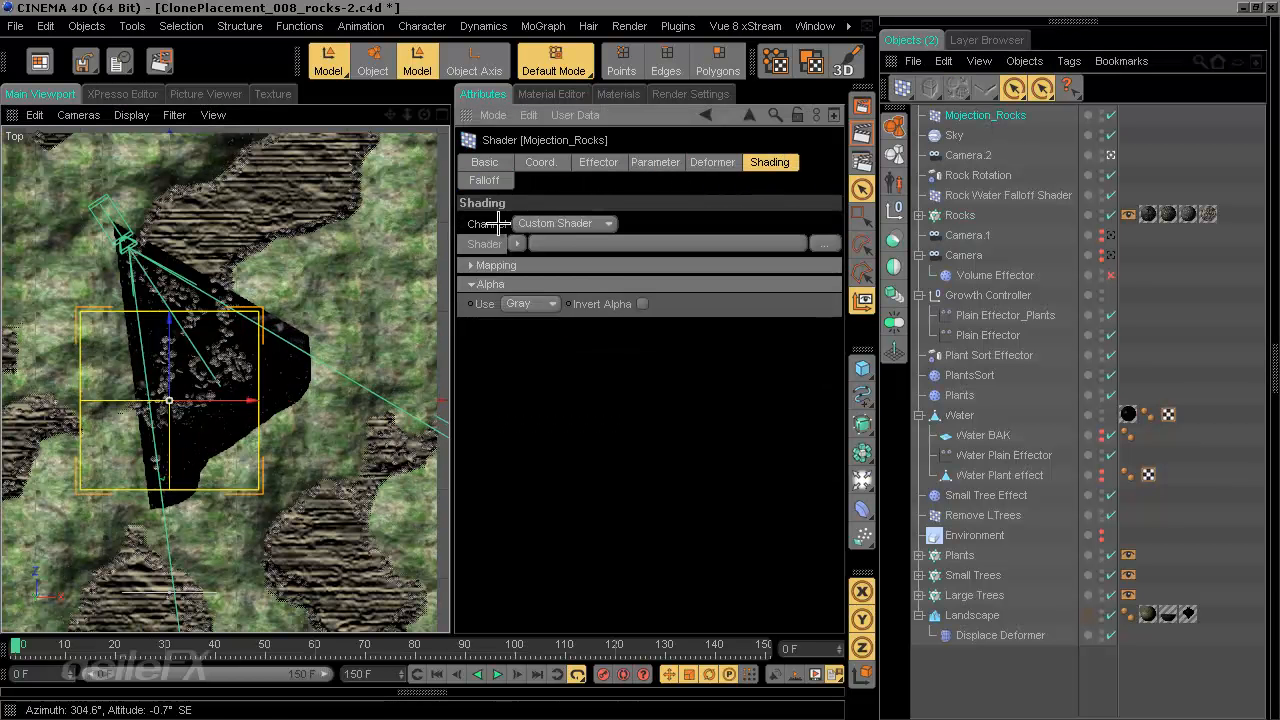
pyautogui.click(568, 225)
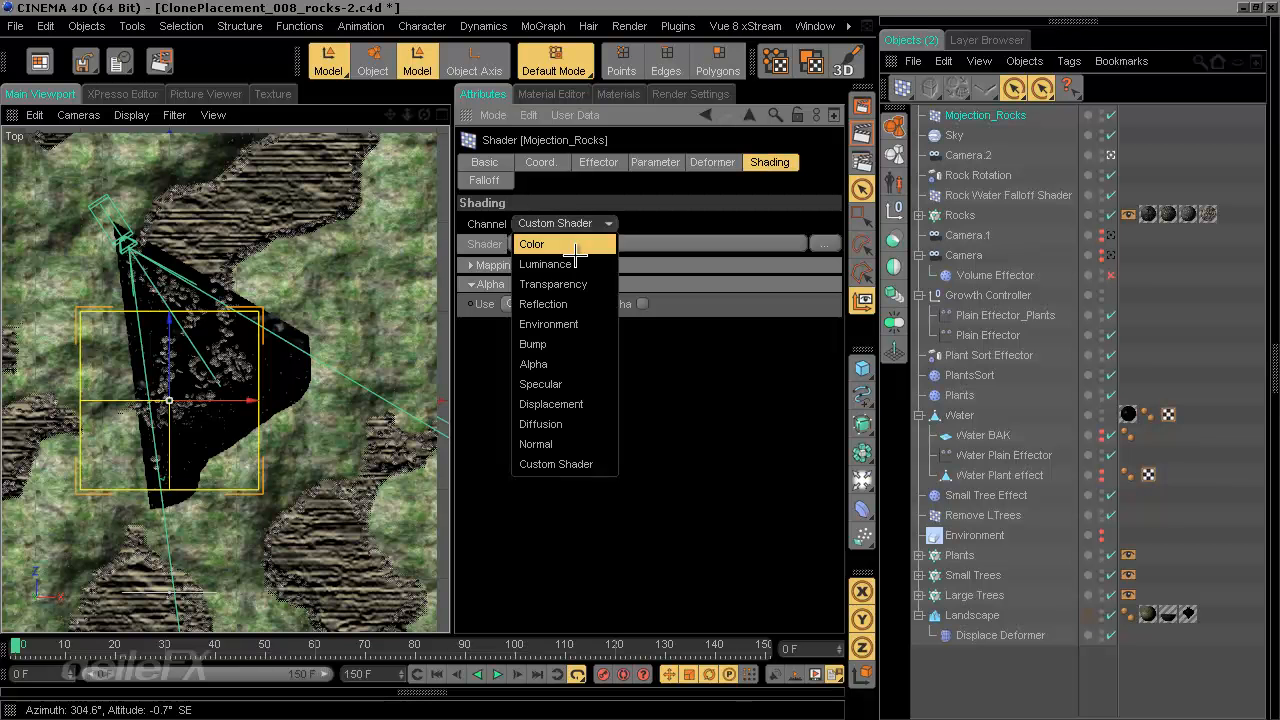
pyautogui.click(575, 364)
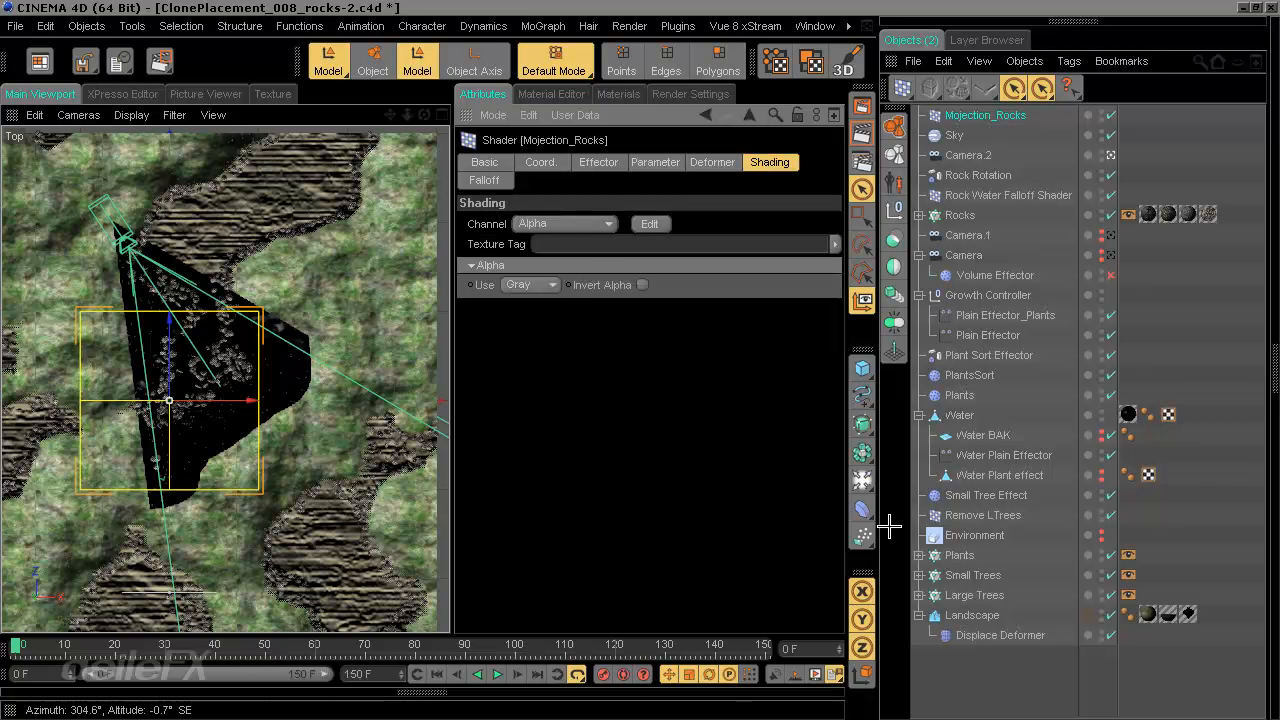
pyautogui.moveTo(1188, 614); pyautogui.dragTo(578, 244)
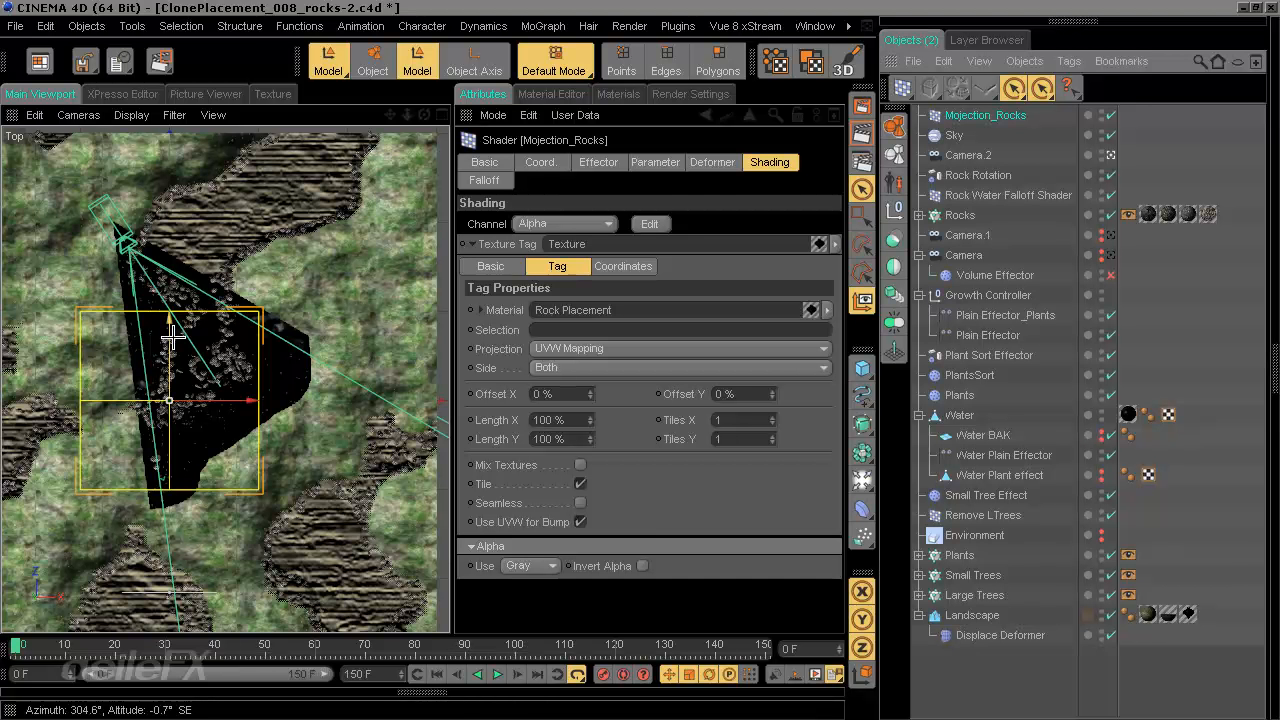
# Step: Turn off Tile for the Rock Placement texture tag and enable Visibility in the Mojection_Rocks effector's parameters
pyautogui.click(580, 483)
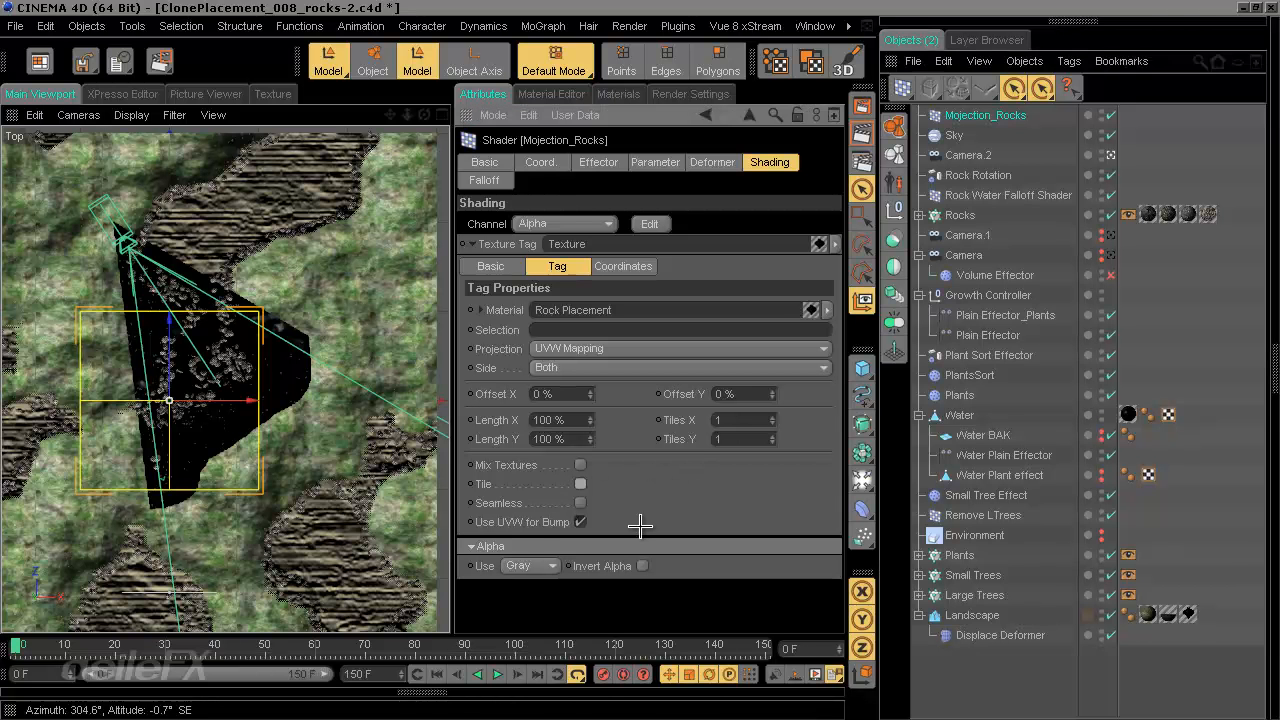
pyautogui.click(622, 158)
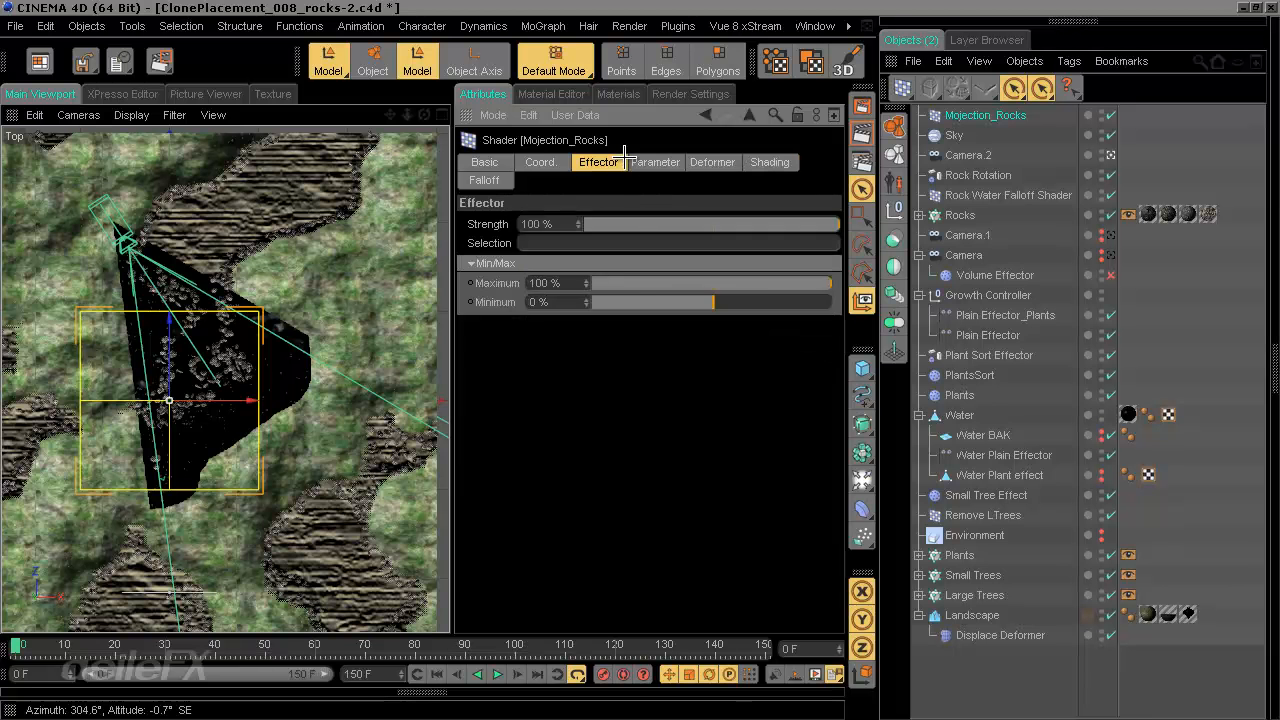
pyautogui.click(650, 160)
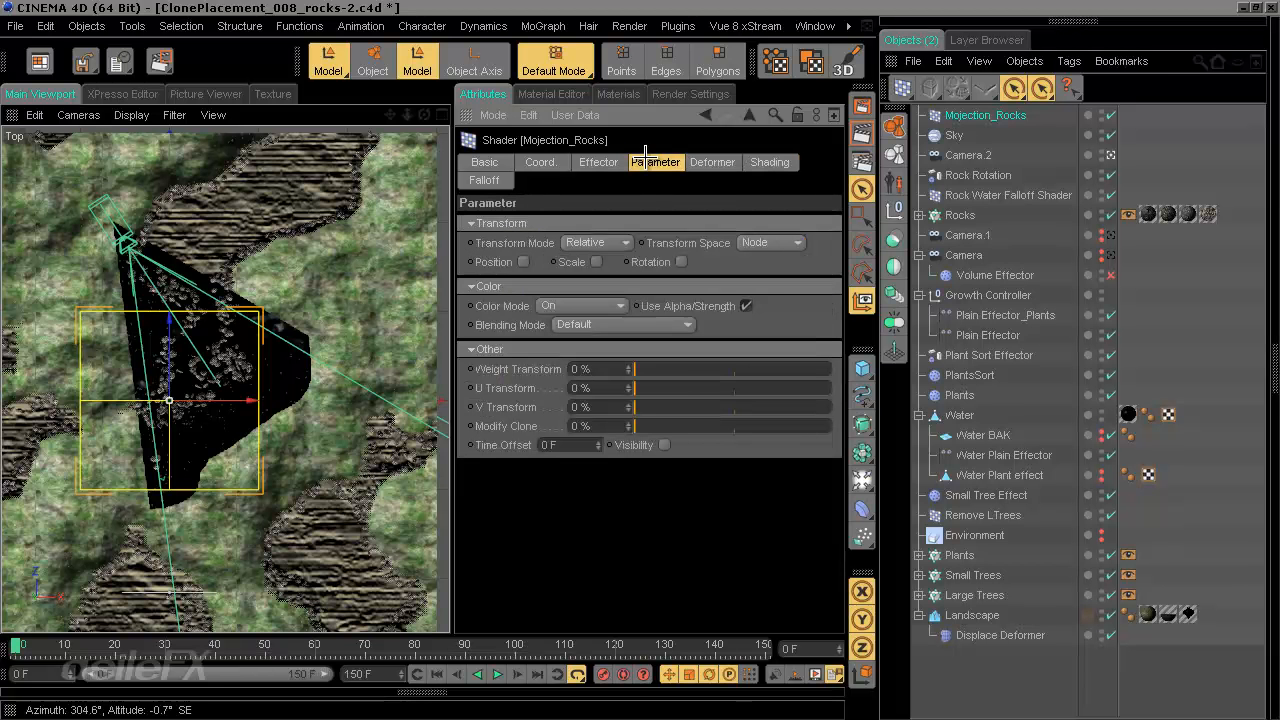
pyautogui.click(664, 445)
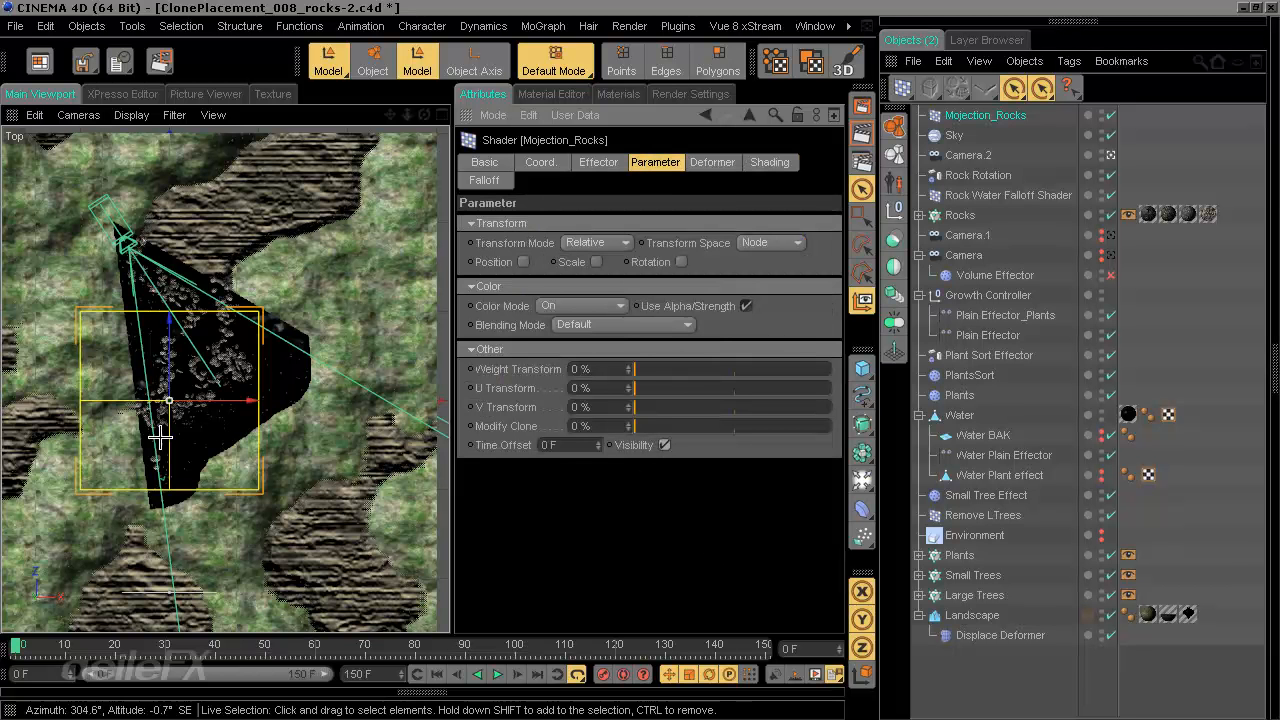
# Step: Check the masked rock clones against the camera's view cone from above and in the enlarged perspective view
pyautogui.keyDown('alt'); pyautogui.moveTo(252, 472); pyautogui.dragTo(473, 384, button='middle'); pyautogui.keyUp('alt')
pyautogui.scroll(6, 287, 500)
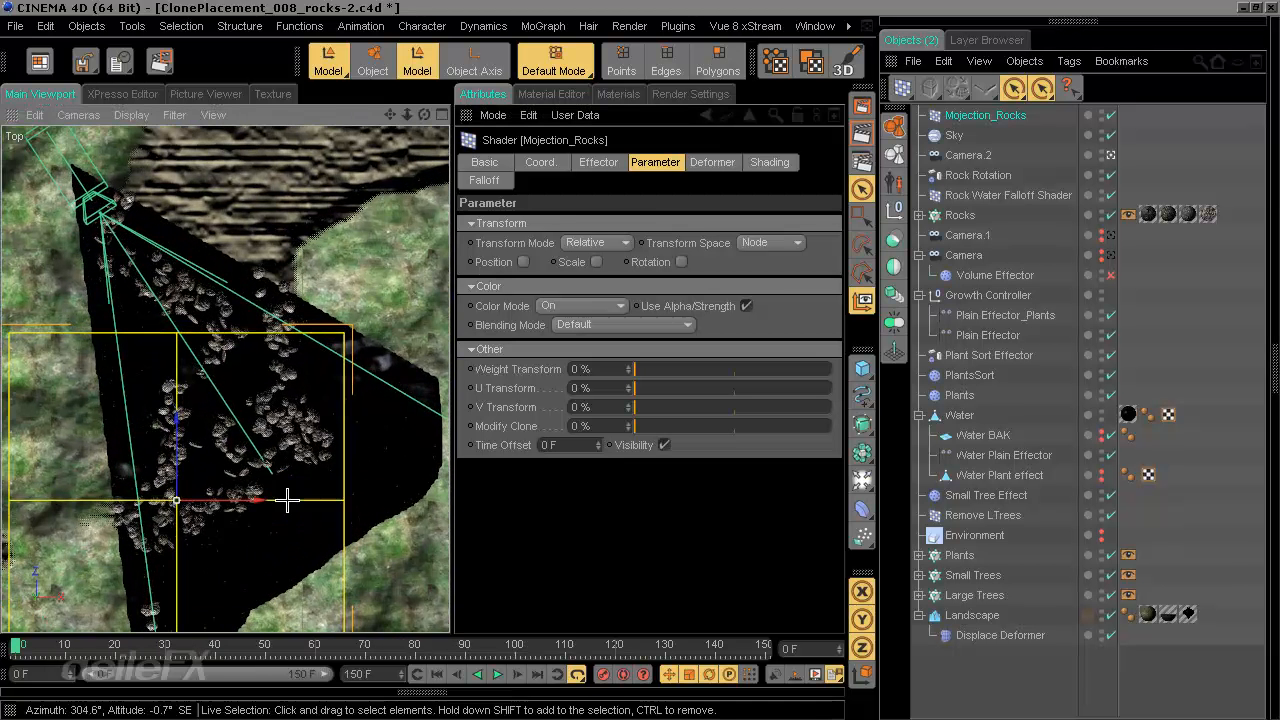
pyautogui.scroll(1, 287, 500)
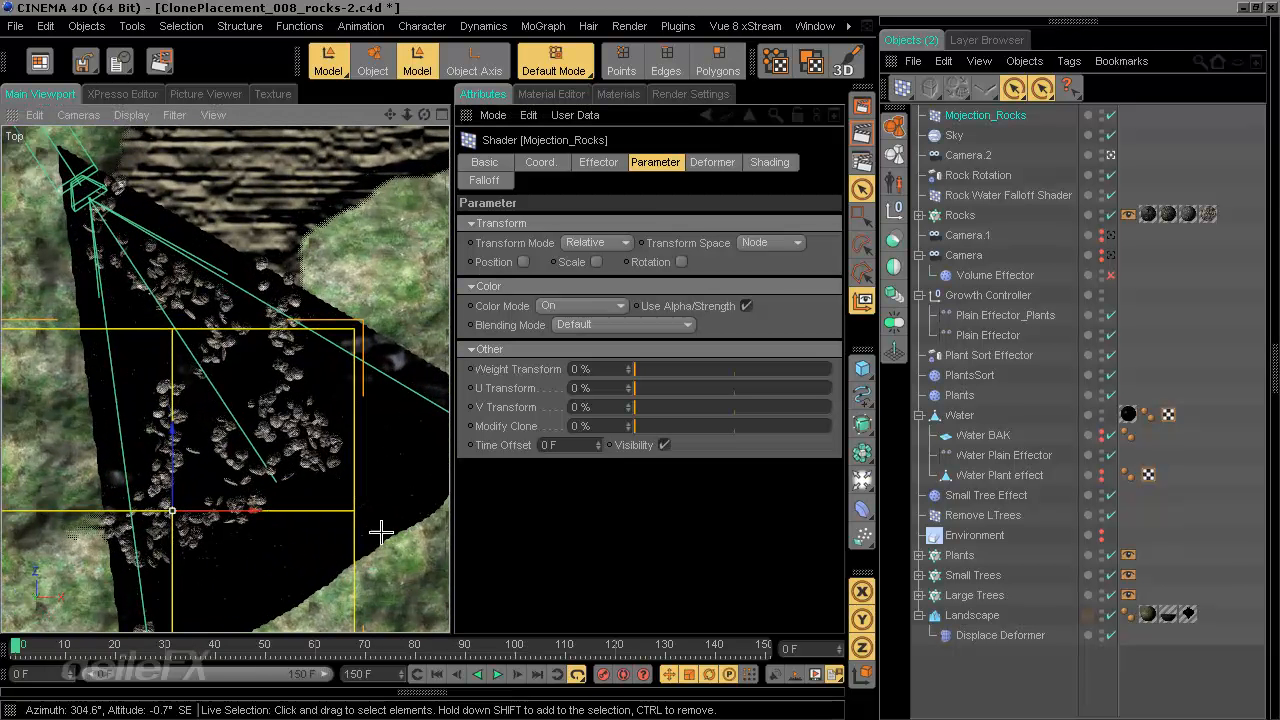
pyautogui.keyDown('alt'); pyautogui.moveTo(449, 360); pyautogui.dragTo(447, 600, button='middle'); pyautogui.keyUp('alt')
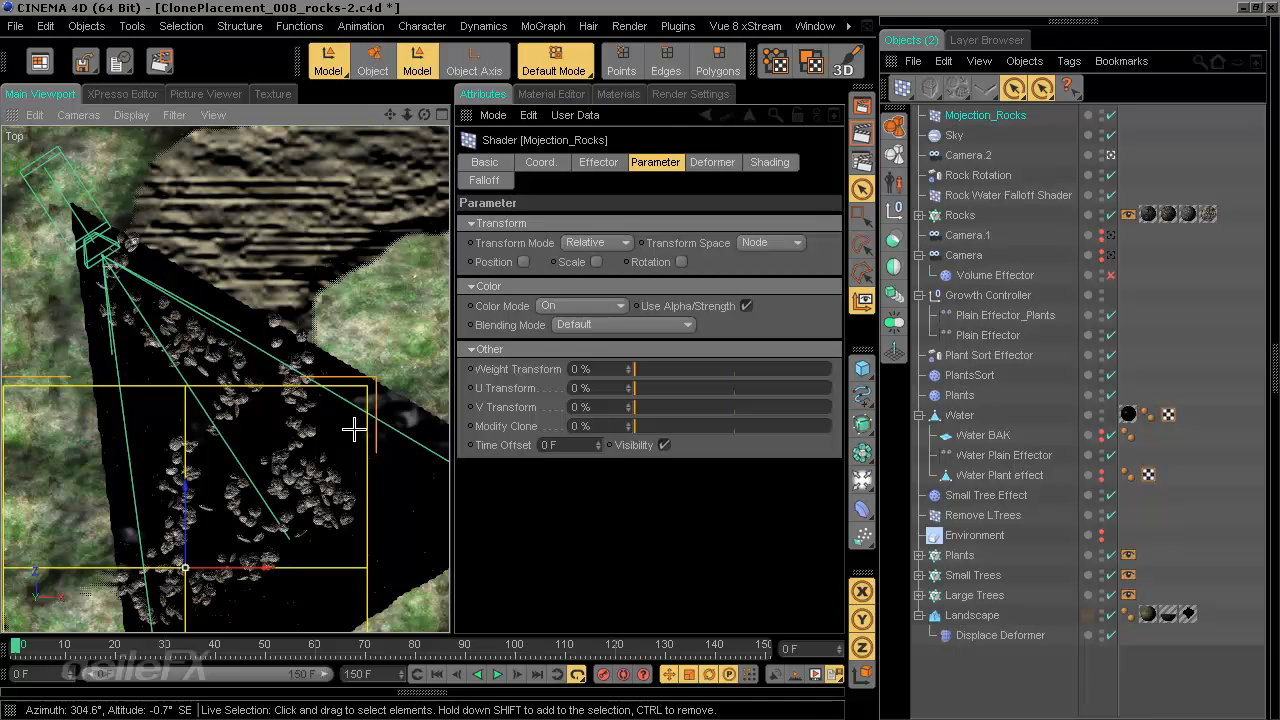
pyautogui.keyDown('alt'); pyautogui.moveTo(355, 430); pyautogui.dragTo(446, 360, button='middle'); pyautogui.keyUp('alt')
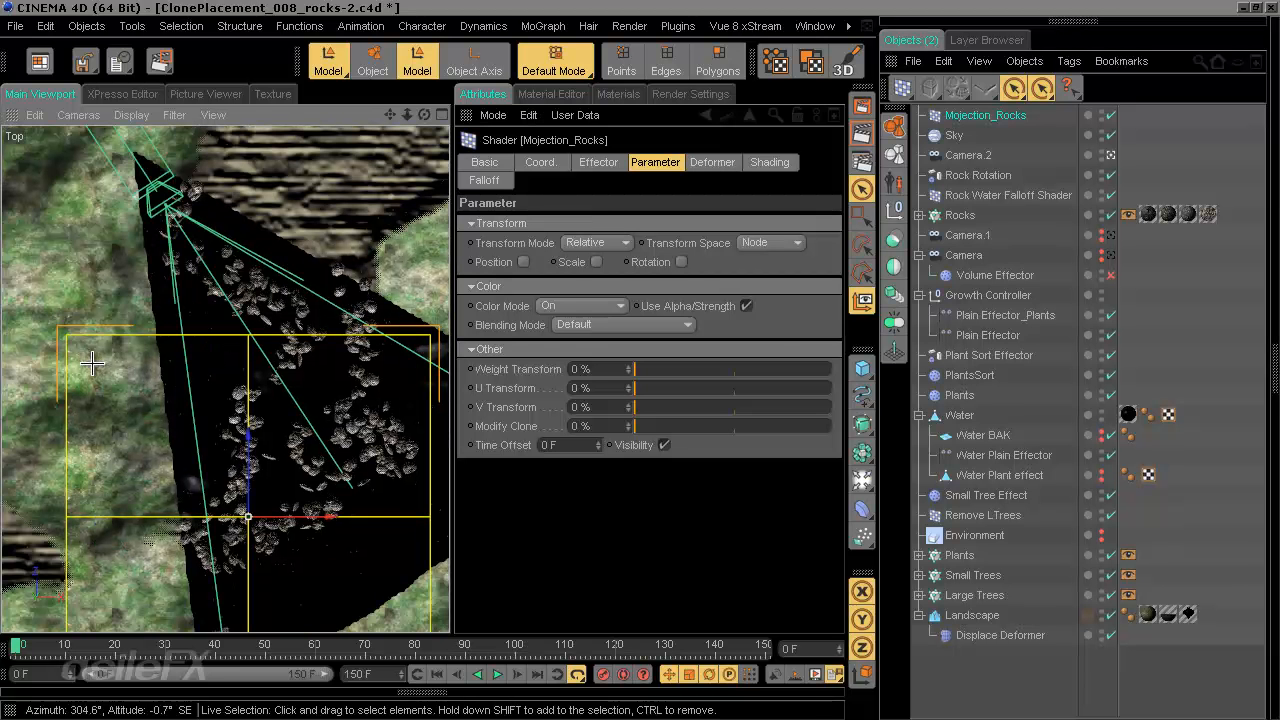
pyautogui.middleClick(133, 213)
pyautogui.middleClick(133, 213)
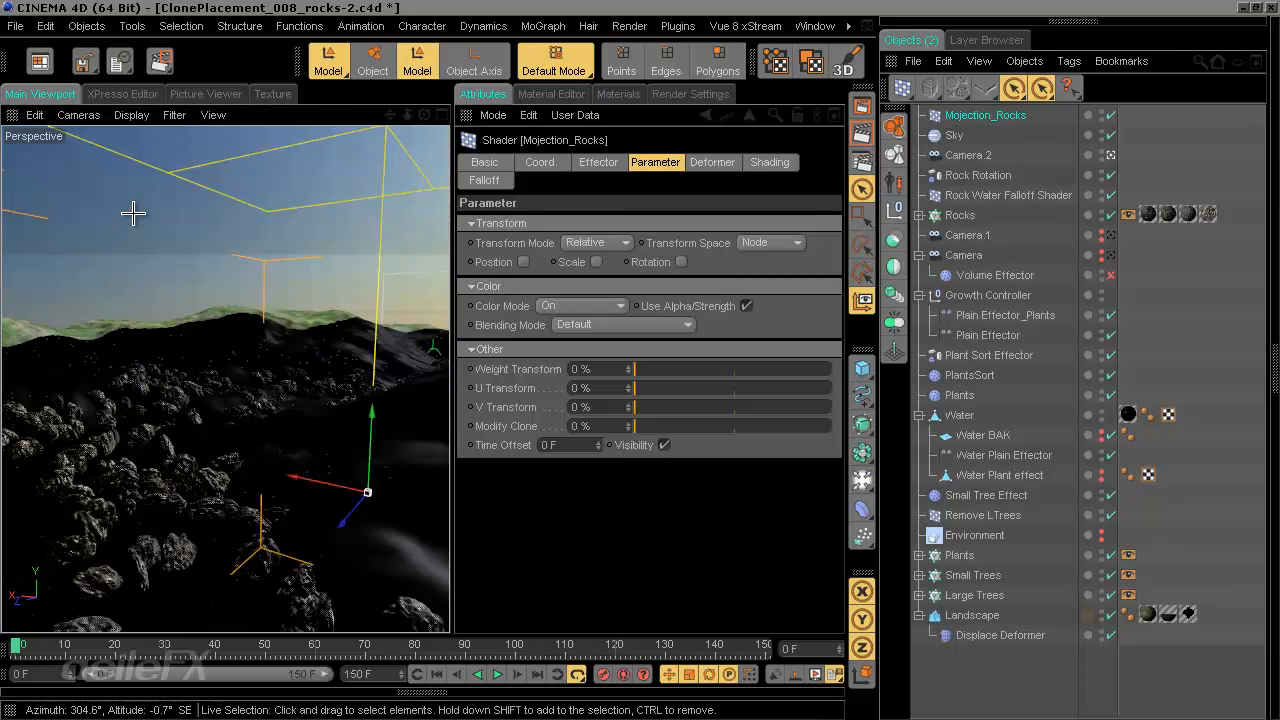
pyautogui.middleClick(468, 117)
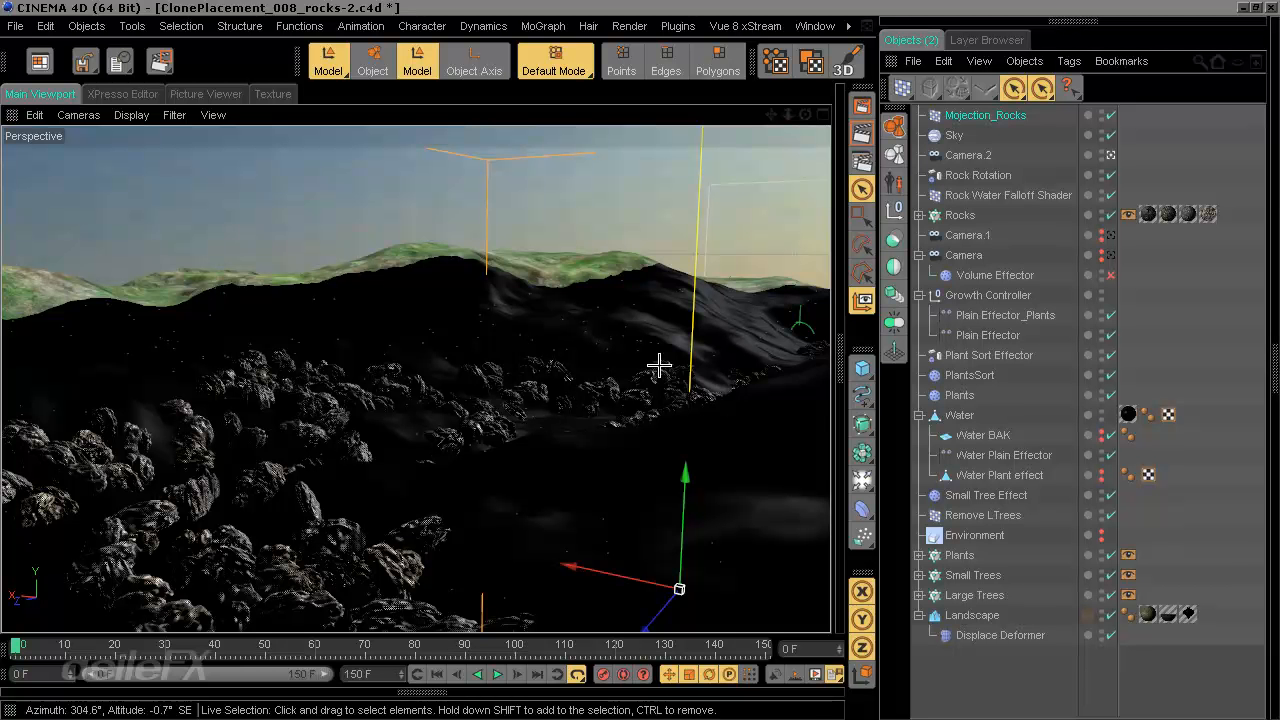
# Step: Move the Rock Placement texture tag ahead of the other material tags on the Landscape object
pyautogui.click(1190, 614)
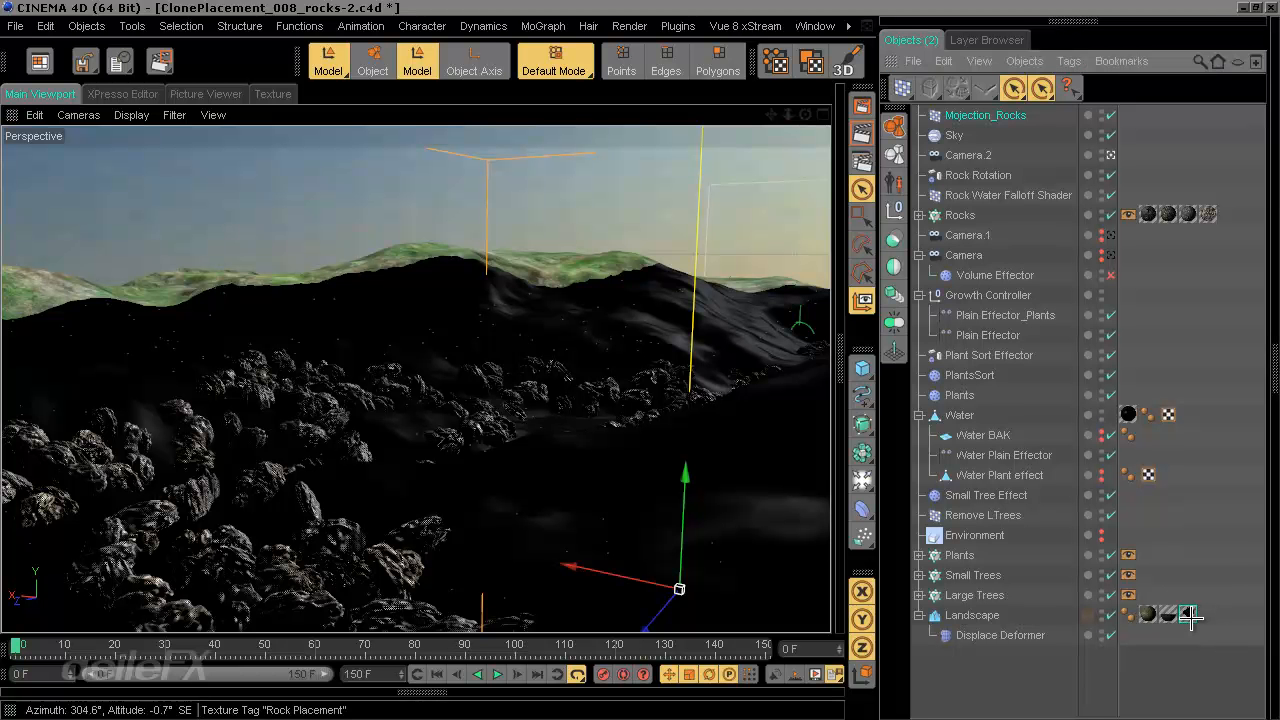
pyautogui.moveTo(1188, 616); pyautogui.dragTo(1137, 615)
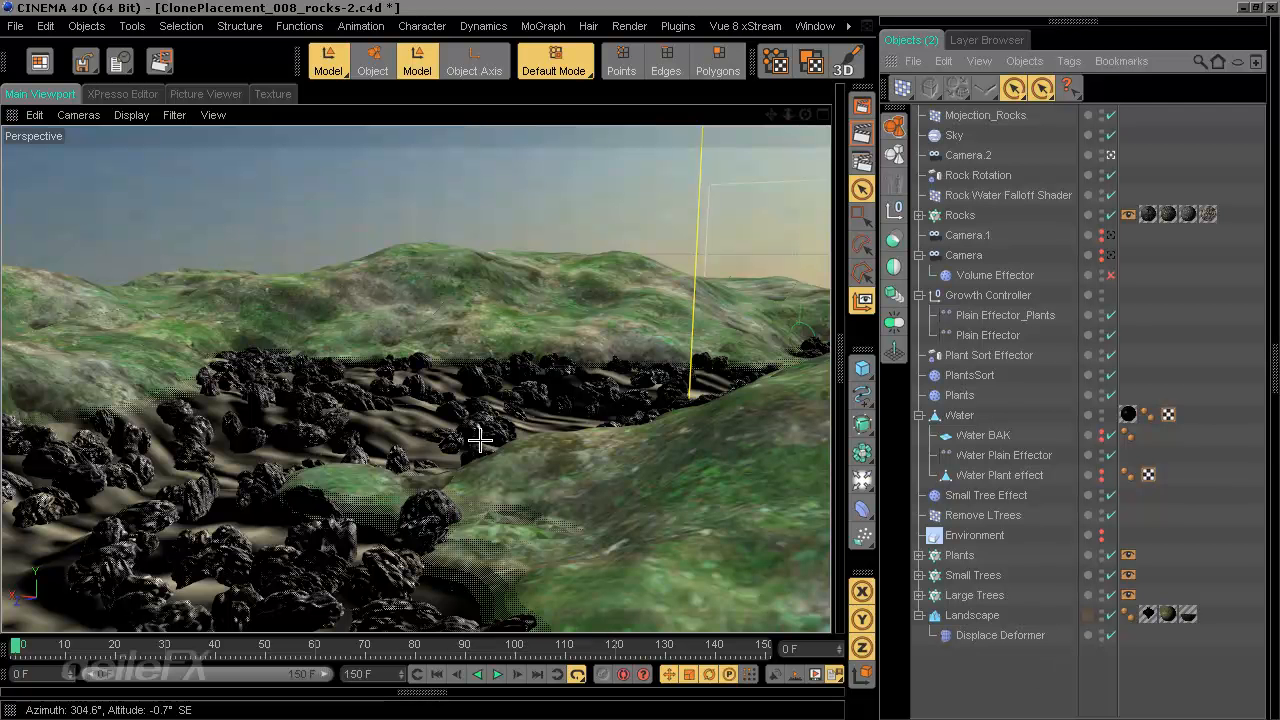
# Step: Render the masked rock scene to the picture viewer and compare it with the preceding render at full size
pyautogui.hotkey('shift', 'r')
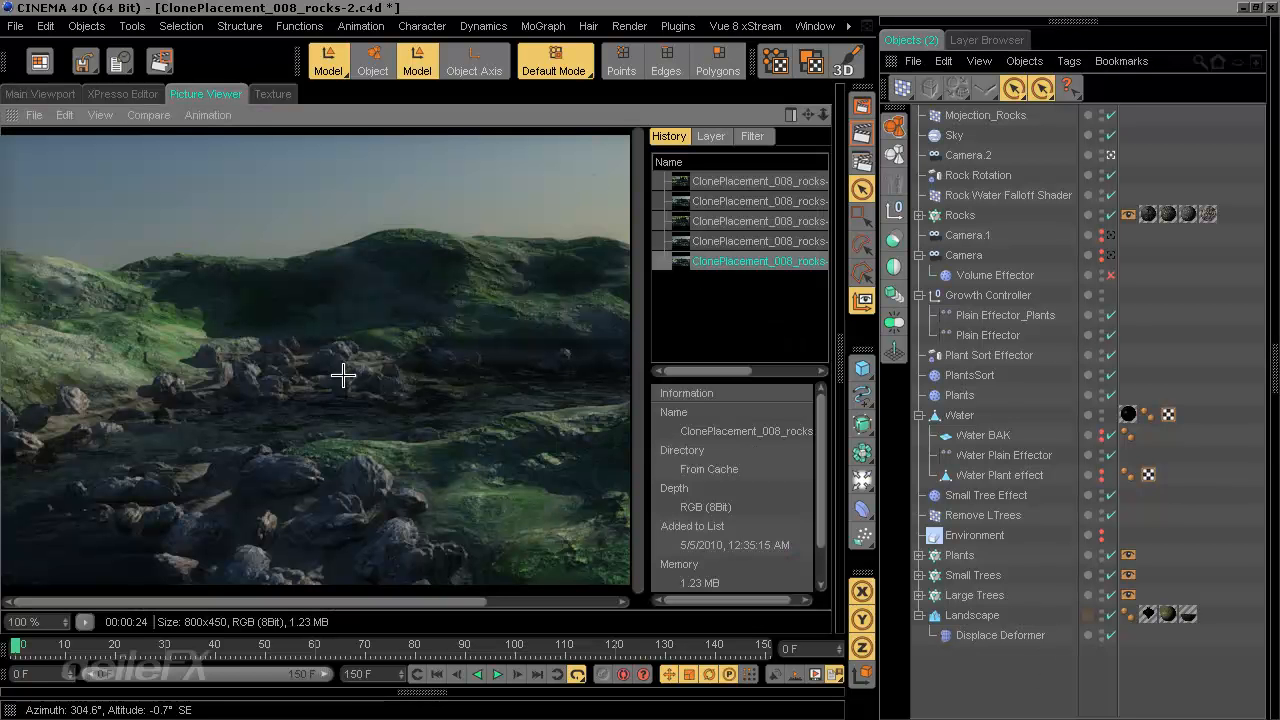
pyautogui.click(740, 241)
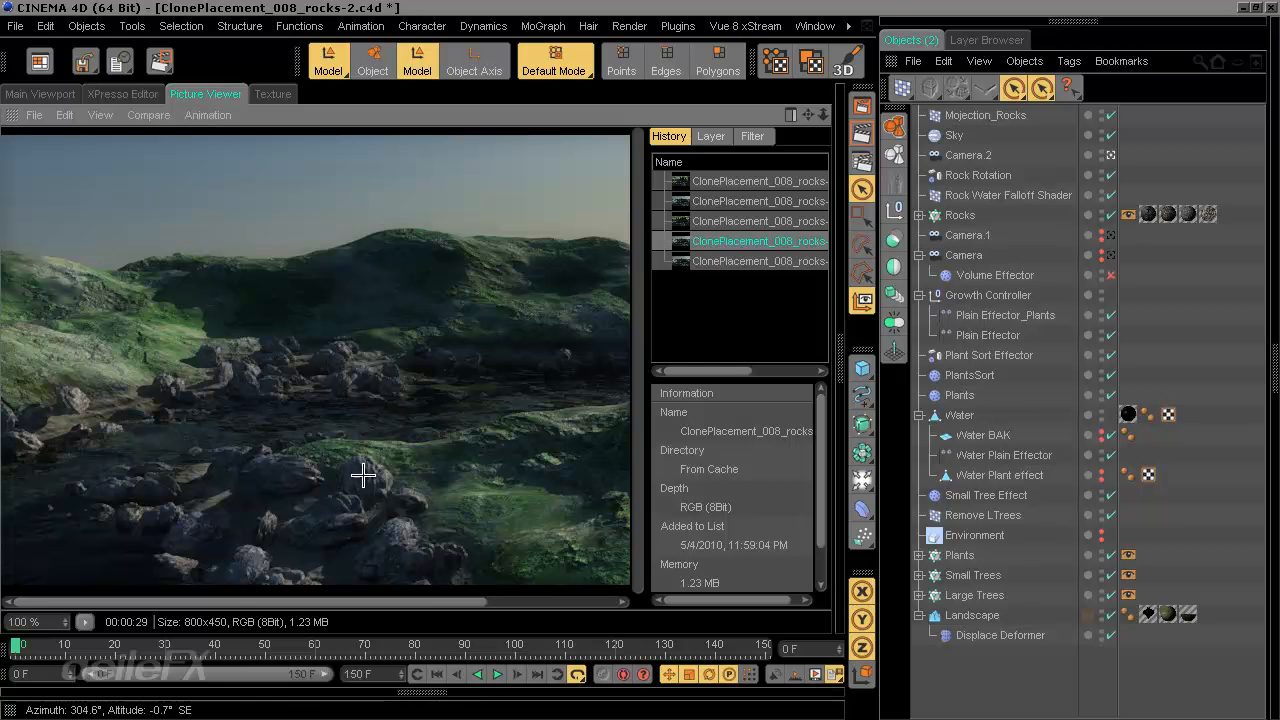
pyautogui.click(738, 262)
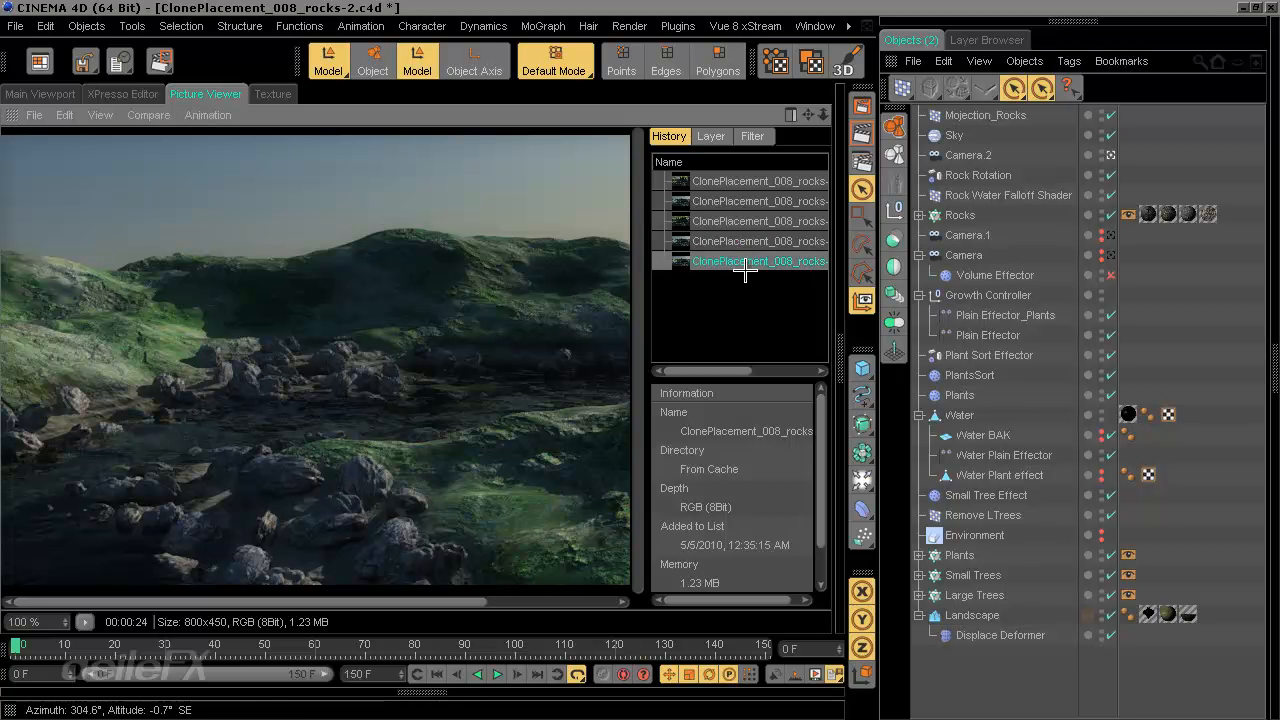
# Step: Compare the distant riverbank rocks between the last two renders at close magnification
pyautogui.scroll(10, 465, 515)
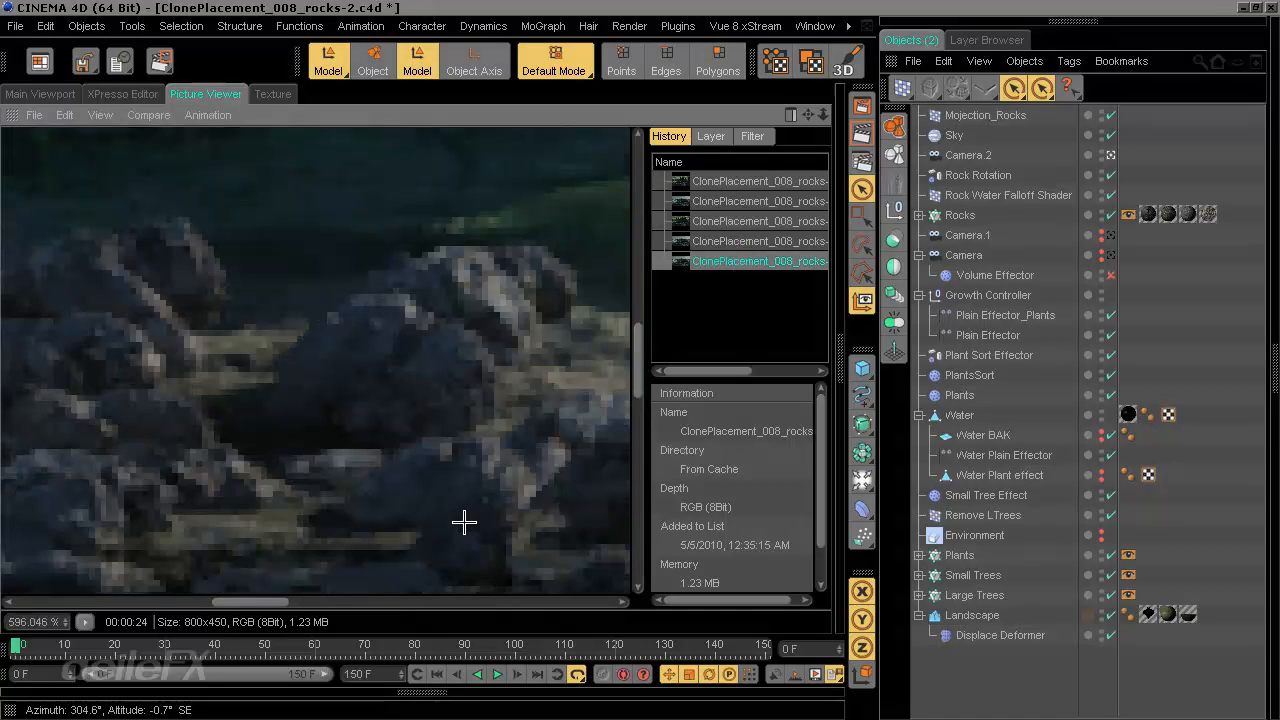
pyautogui.click(738, 241)
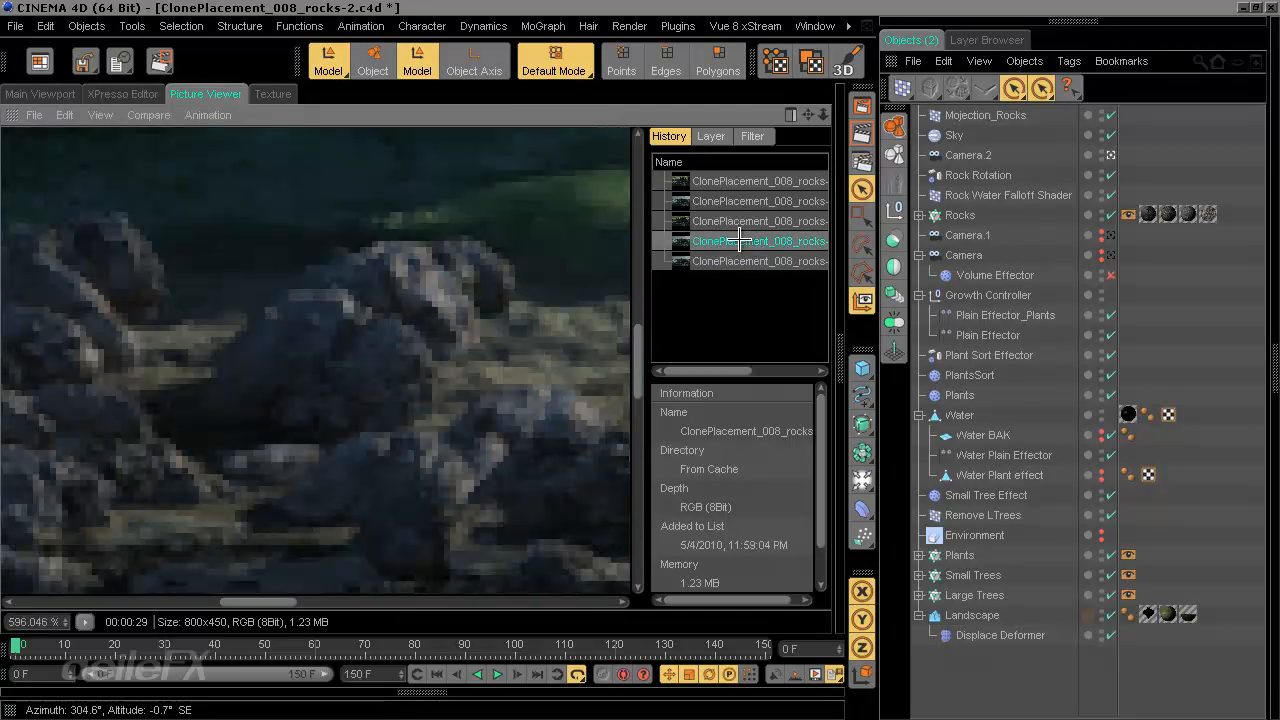
pyautogui.click(740, 261)
pyautogui.click(723, 241)
pyautogui.click(727, 261)
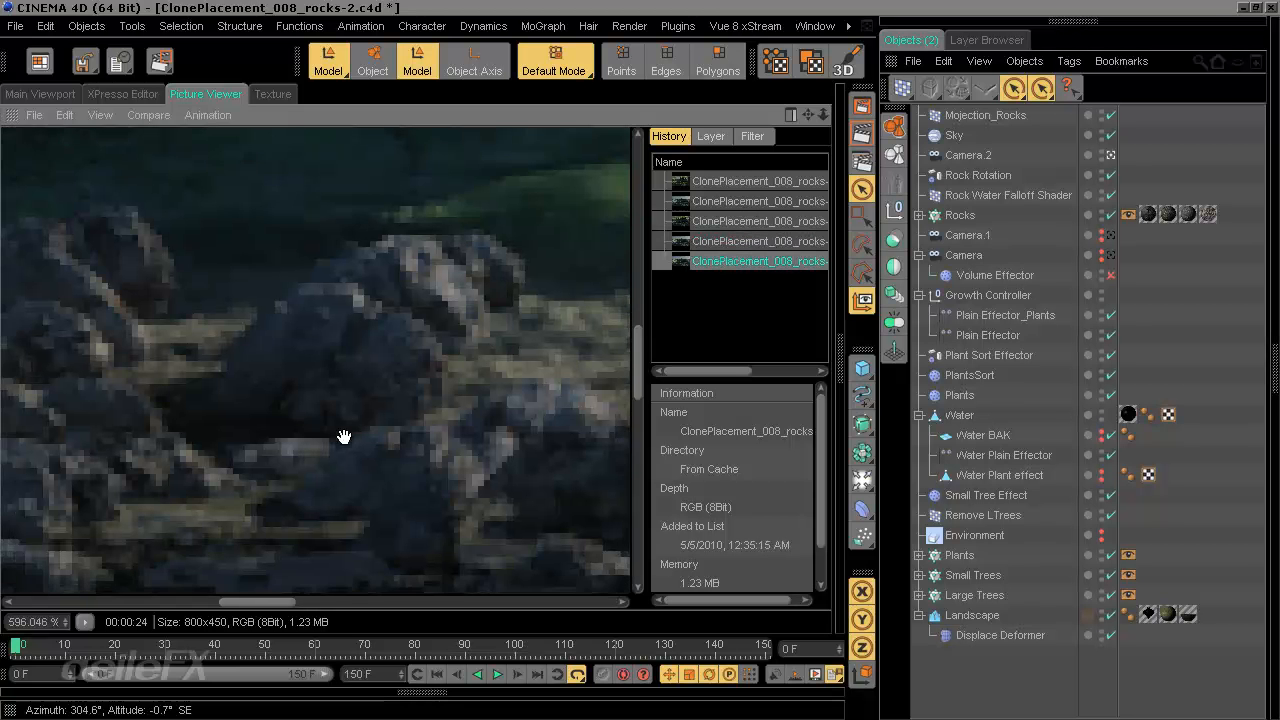
pyautogui.moveTo(343, 437); pyautogui.dragTo(503, 391)
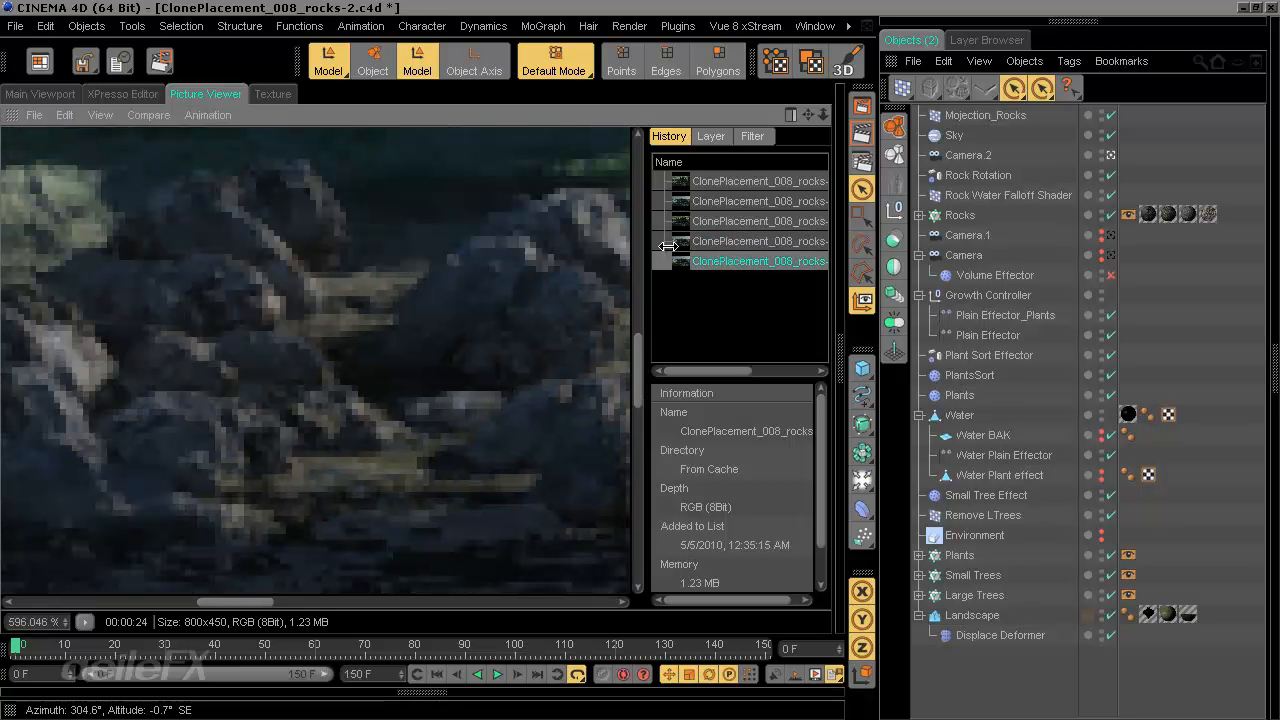
pyautogui.click(728, 241)
pyautogui.click(707, 261)
pyautogui.scroll(-8, 286, 460)
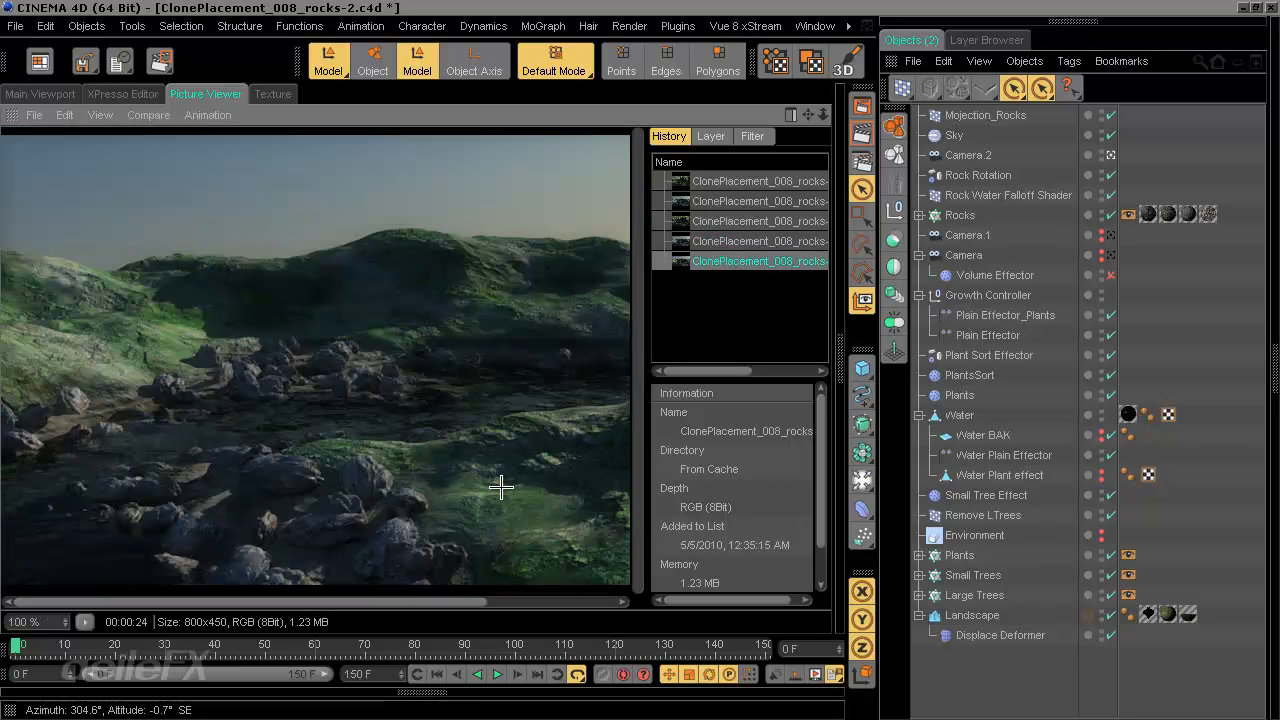
# Step: Compare the last two renders as whole images and up close around the foreground rocks by the water
pyautogui.click(777, 240)
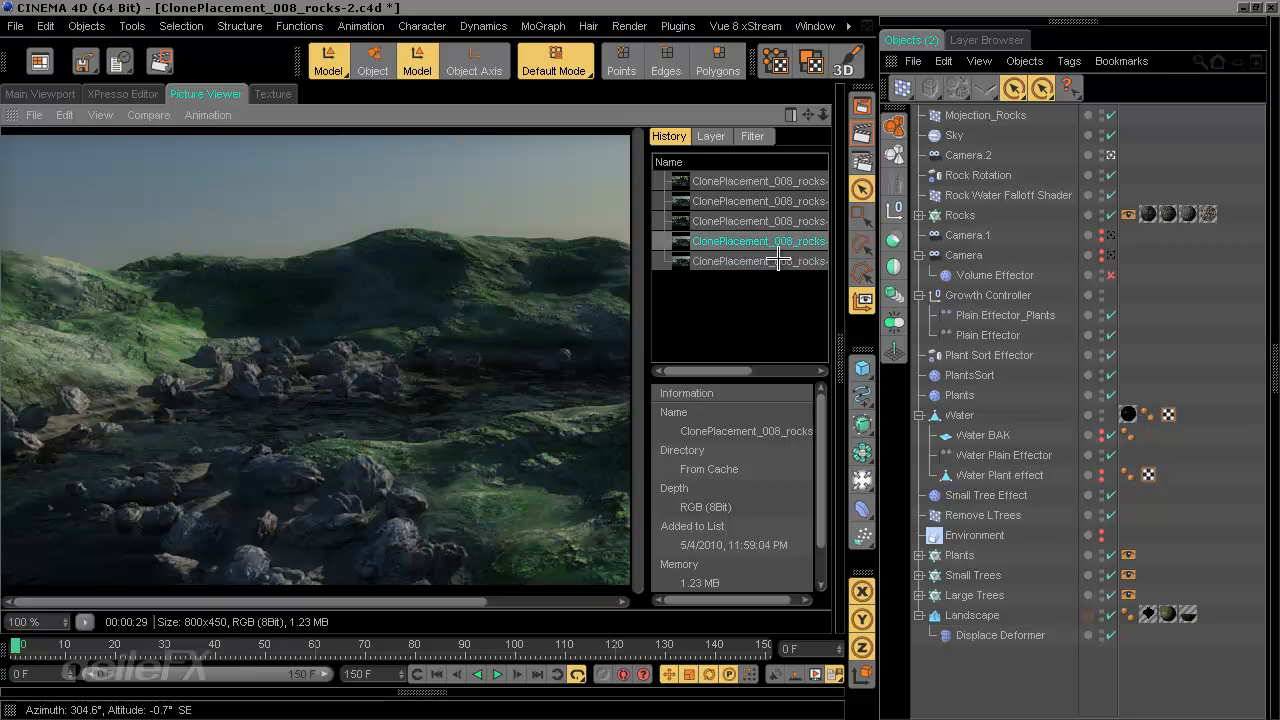
pyautogui.click(777, 260)
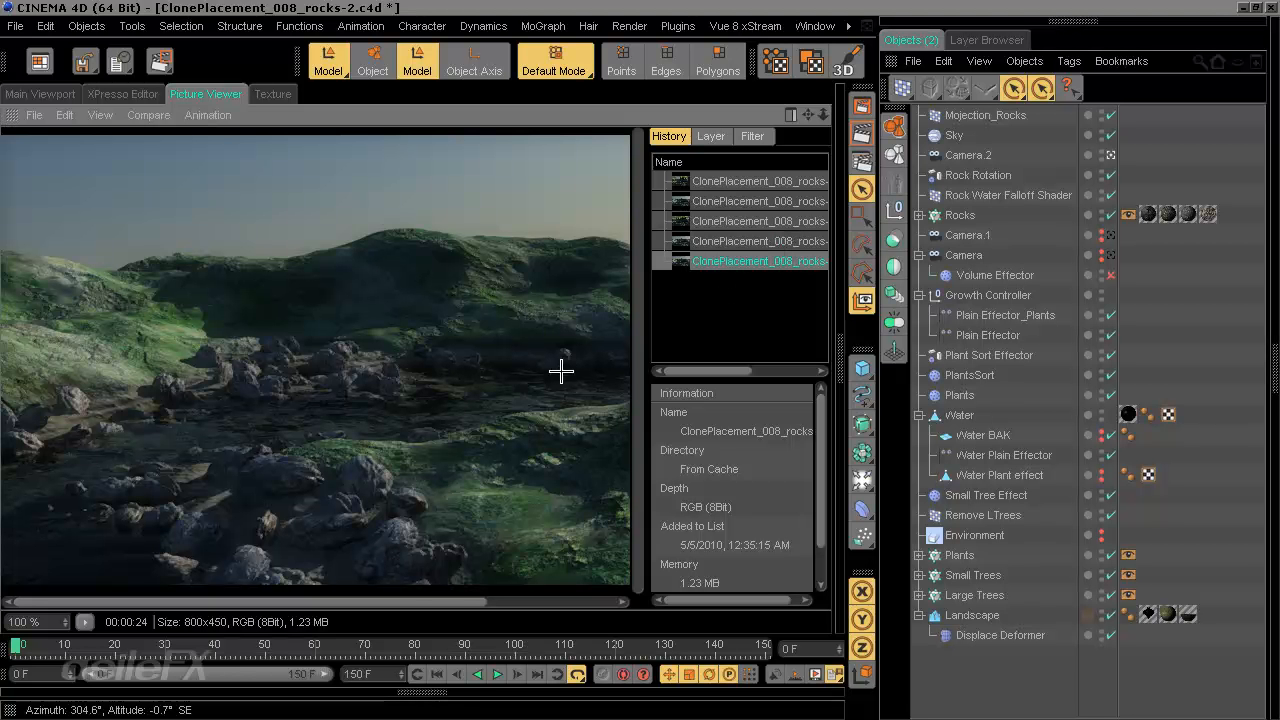
pyautogui.moveTo(500, 437); pyautogui.dragTo(443, 428)
pyautogui.click(755, 241)
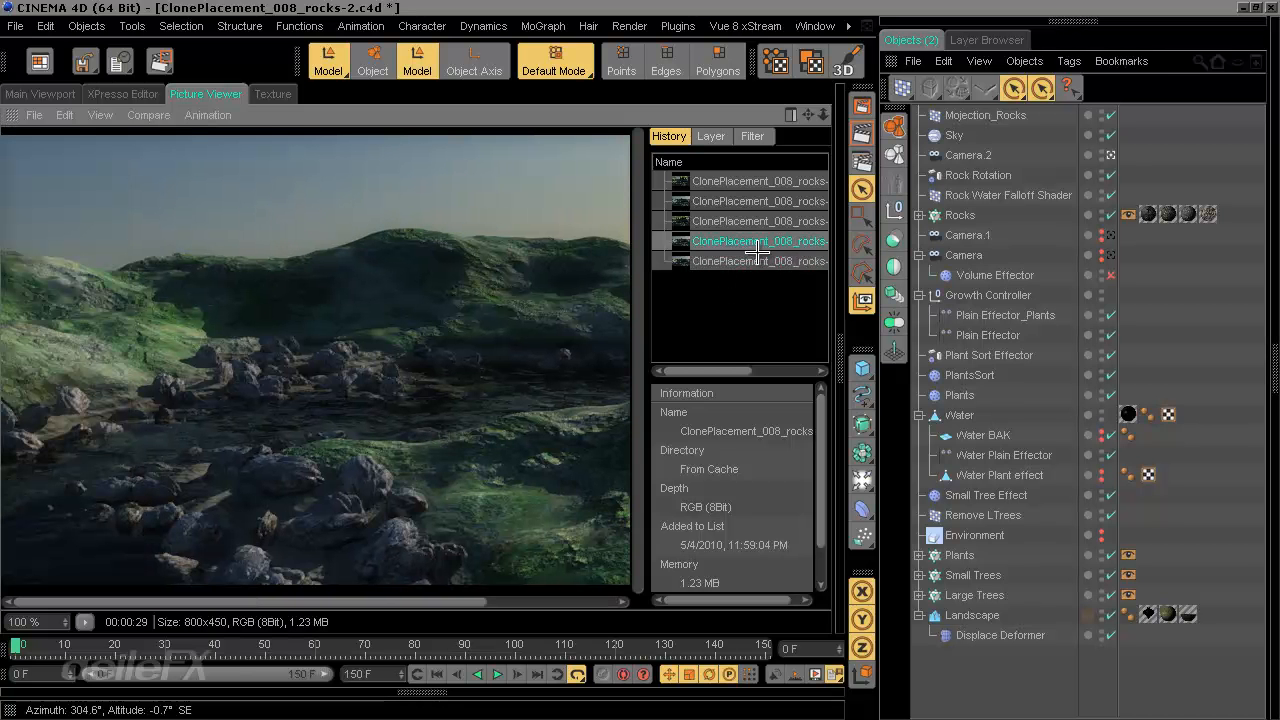
pyautogui.click(757, 258)
pyautogui.scroll(3, 362, 395)
pyautogui.moveTo(362, 395); pyautogui.dragTo(774, 174)
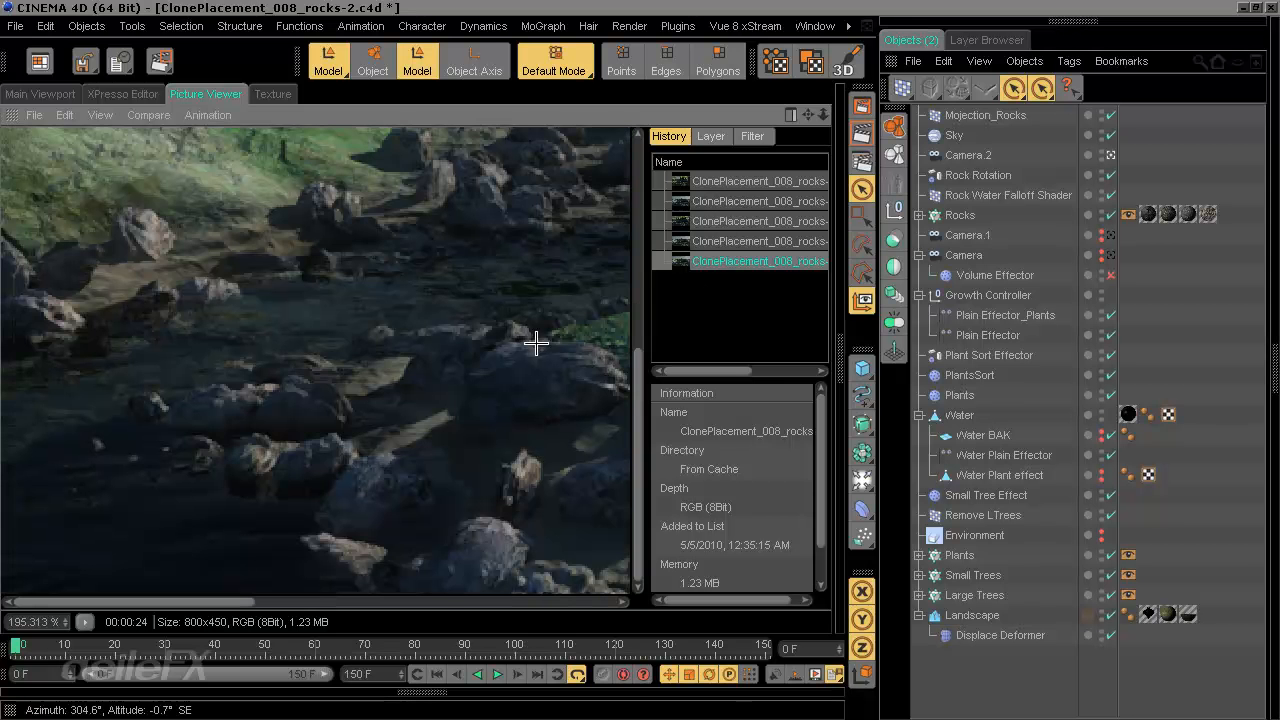
pyautogui.click(730, 244)
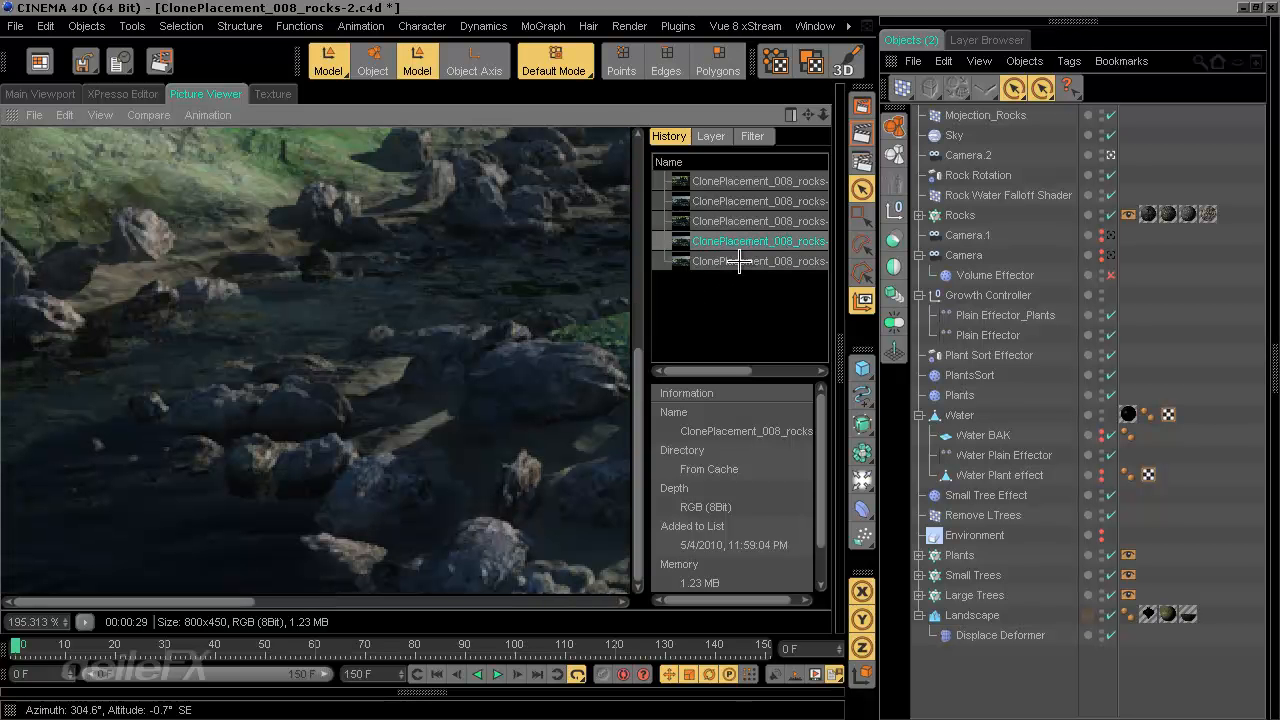
pyautogui.click(738, 260)
pyautogui.click(740, 243)
pyautogui.click(745, 256)
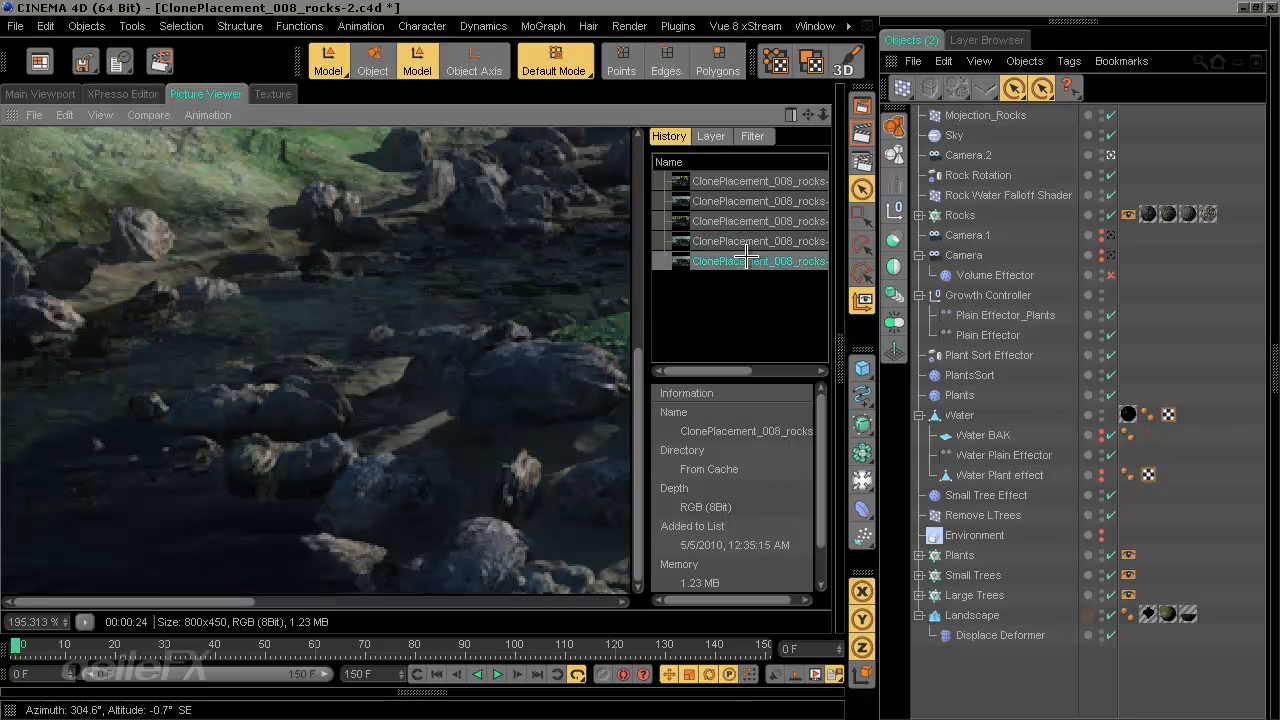
pyautogui.scroll(-3, 494, 400)
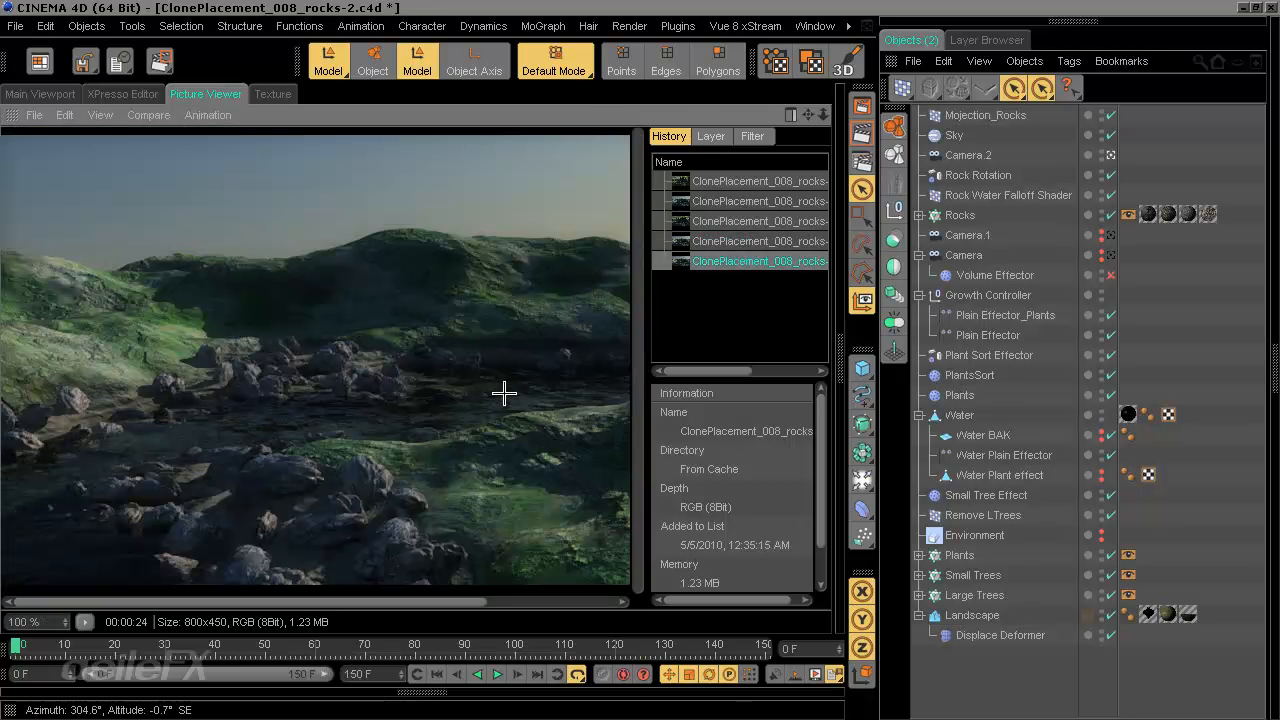
# Step: Add a MoGraph Cache tag to the Rocks cloner in the main scene and bake its clones
pyautogui.click(22, 95)
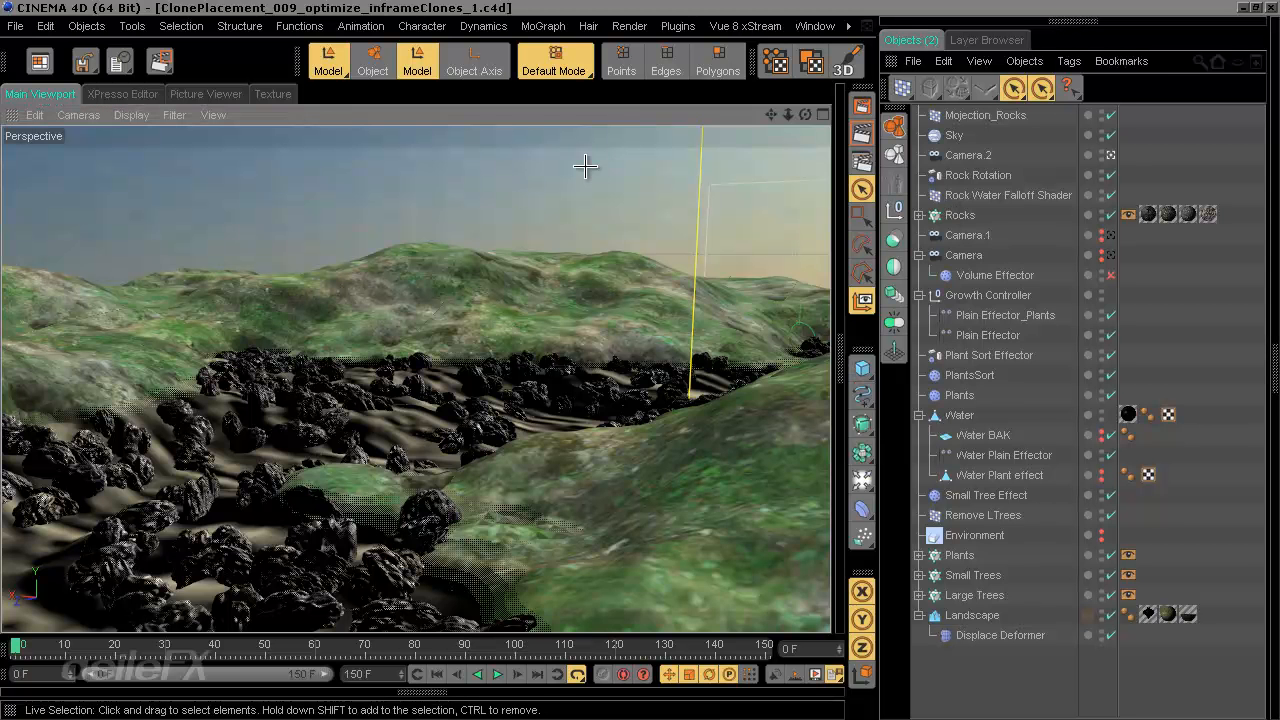
pyautogui.click(848, 362)
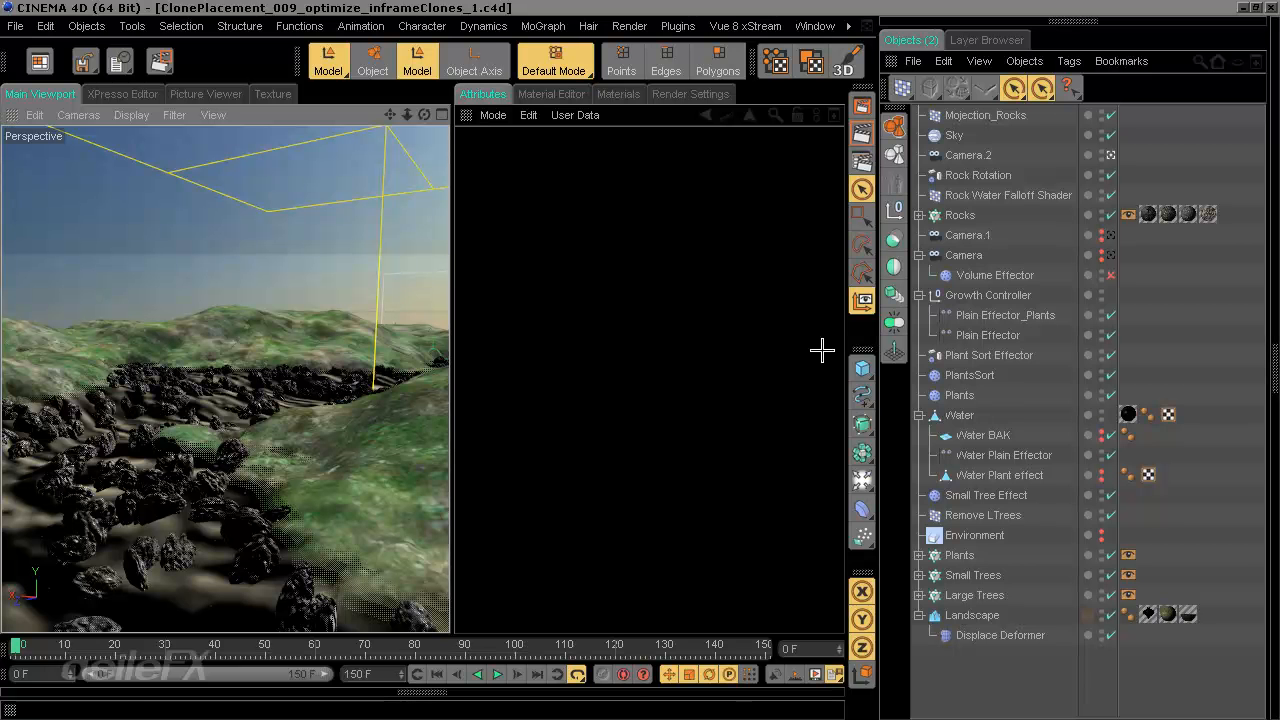
pyautogui.click(960, 214)
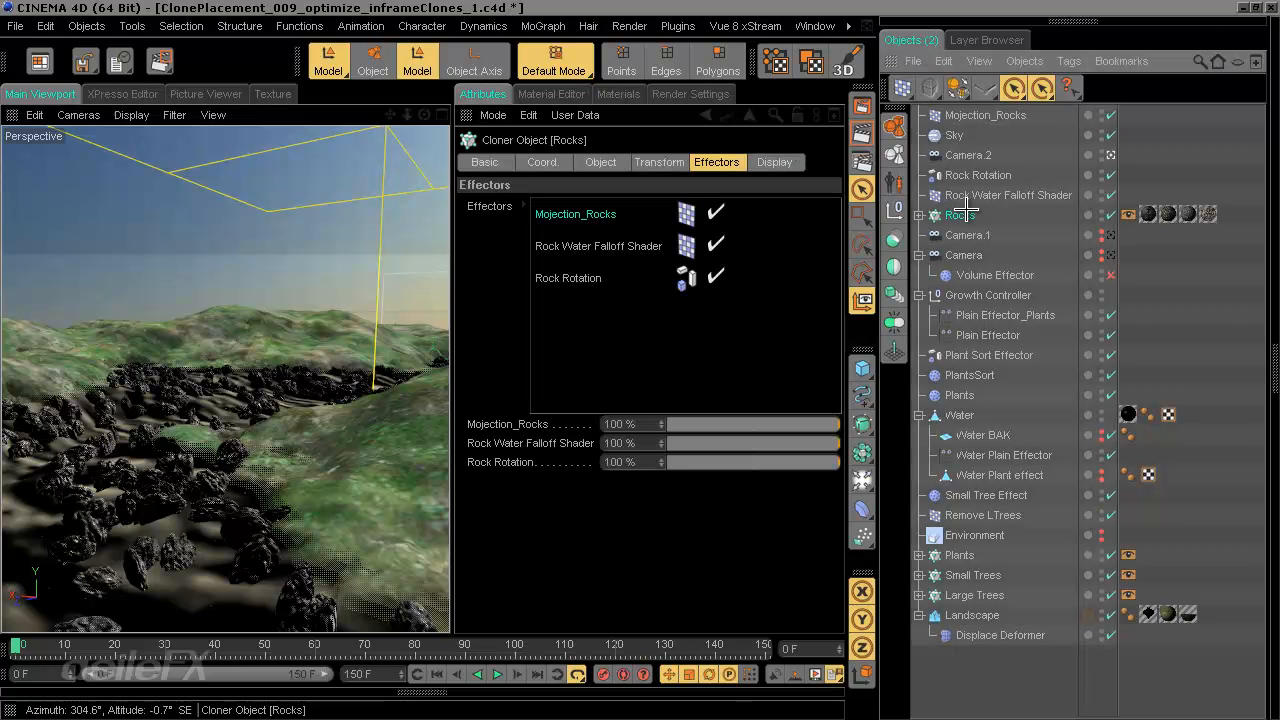
pyautogui.rightClick(960, 214)
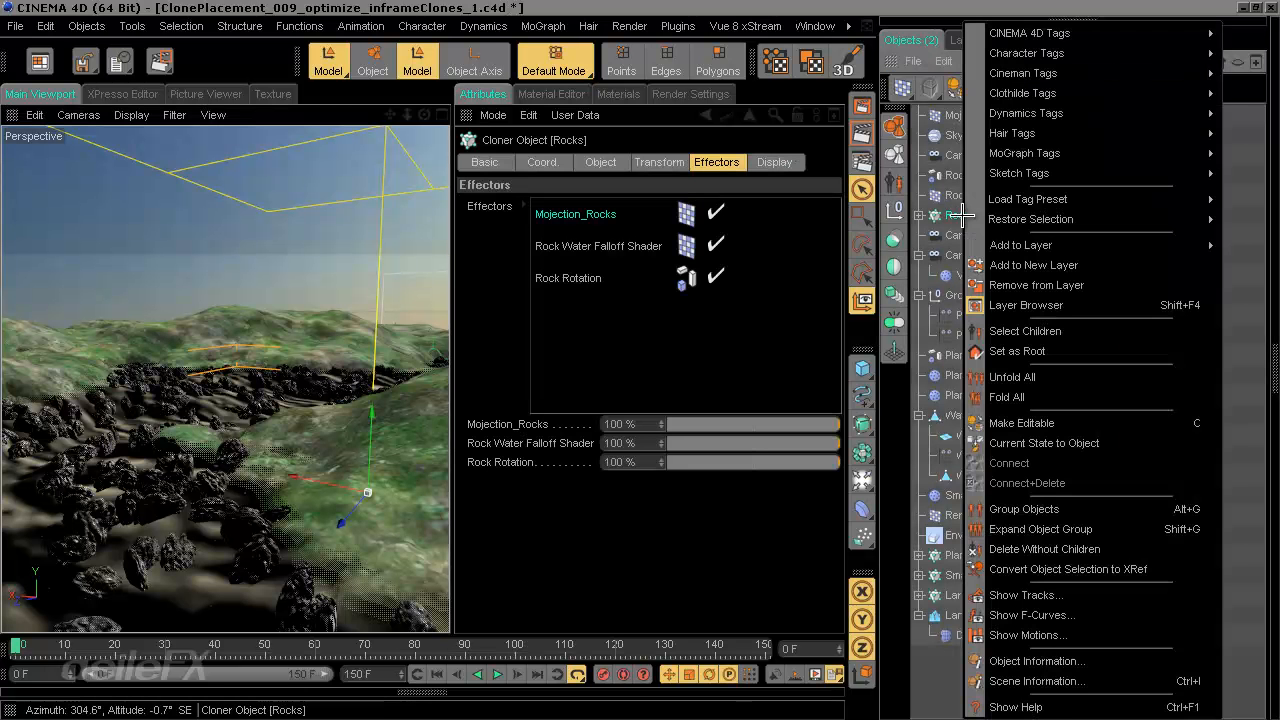
pyautogui.moveTo(1050, 33)
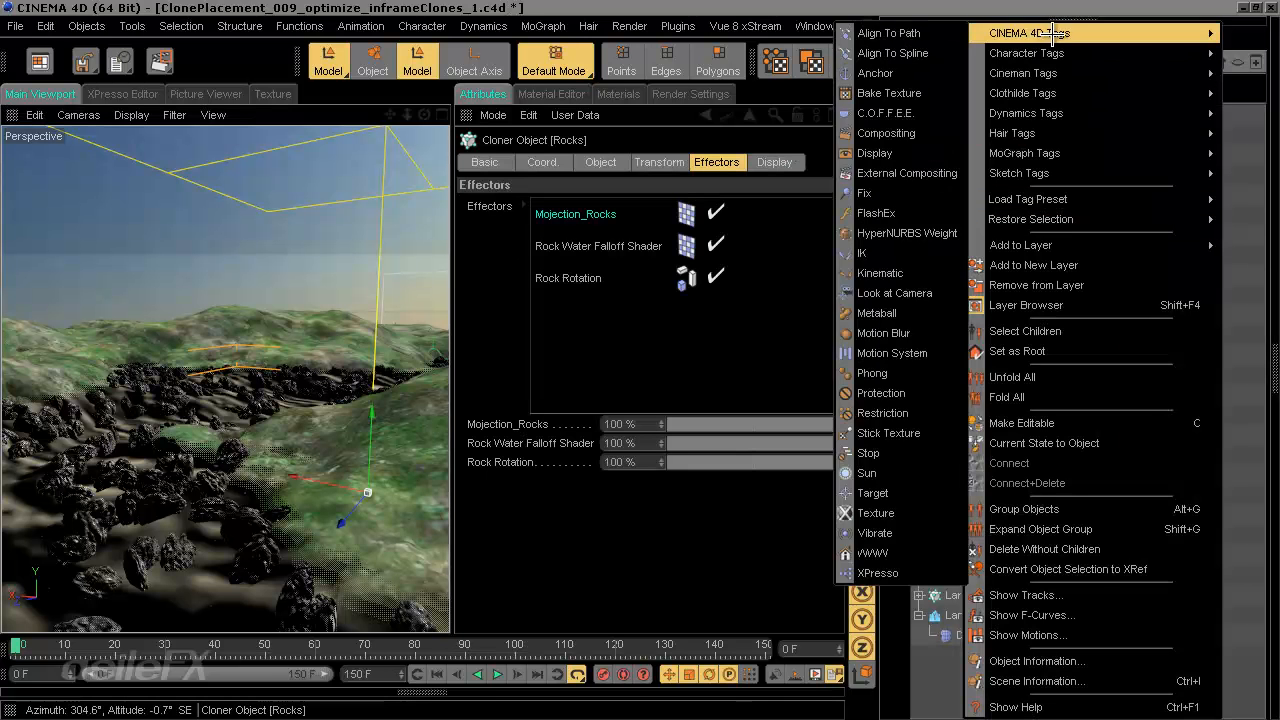
pyautogui.moveTo(1057, 153)
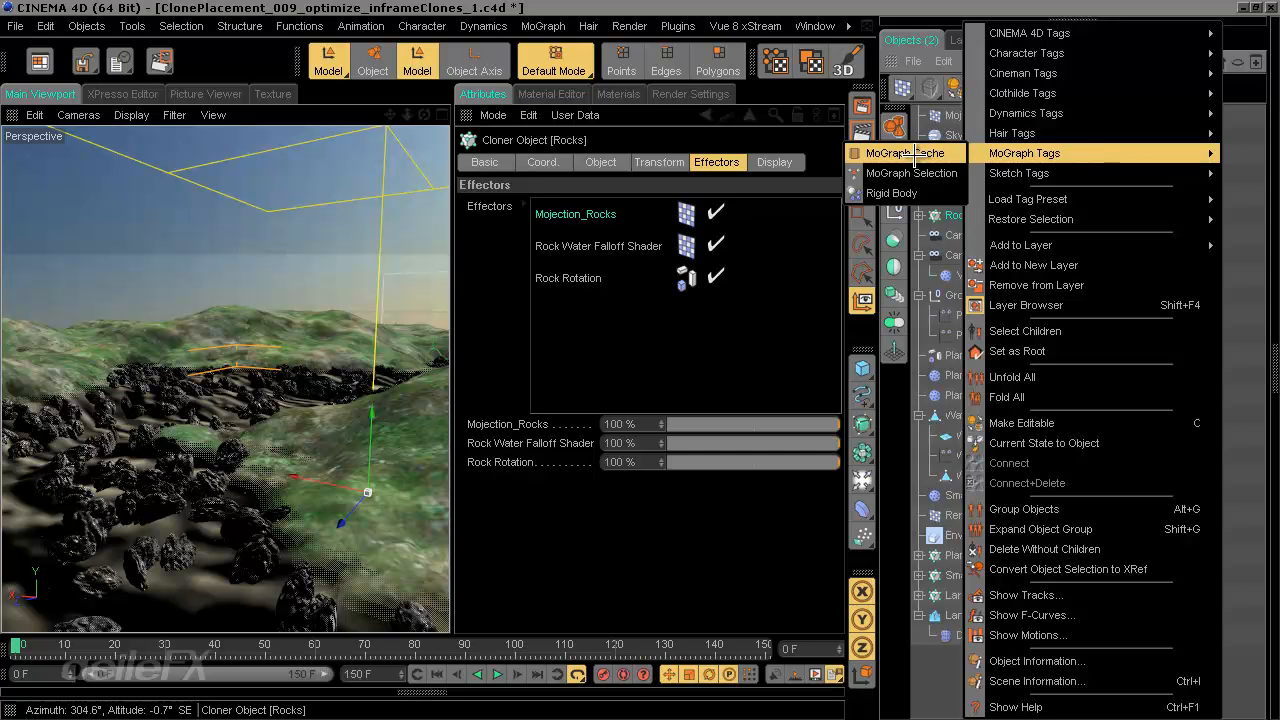
pyautogui.click(917, 153)
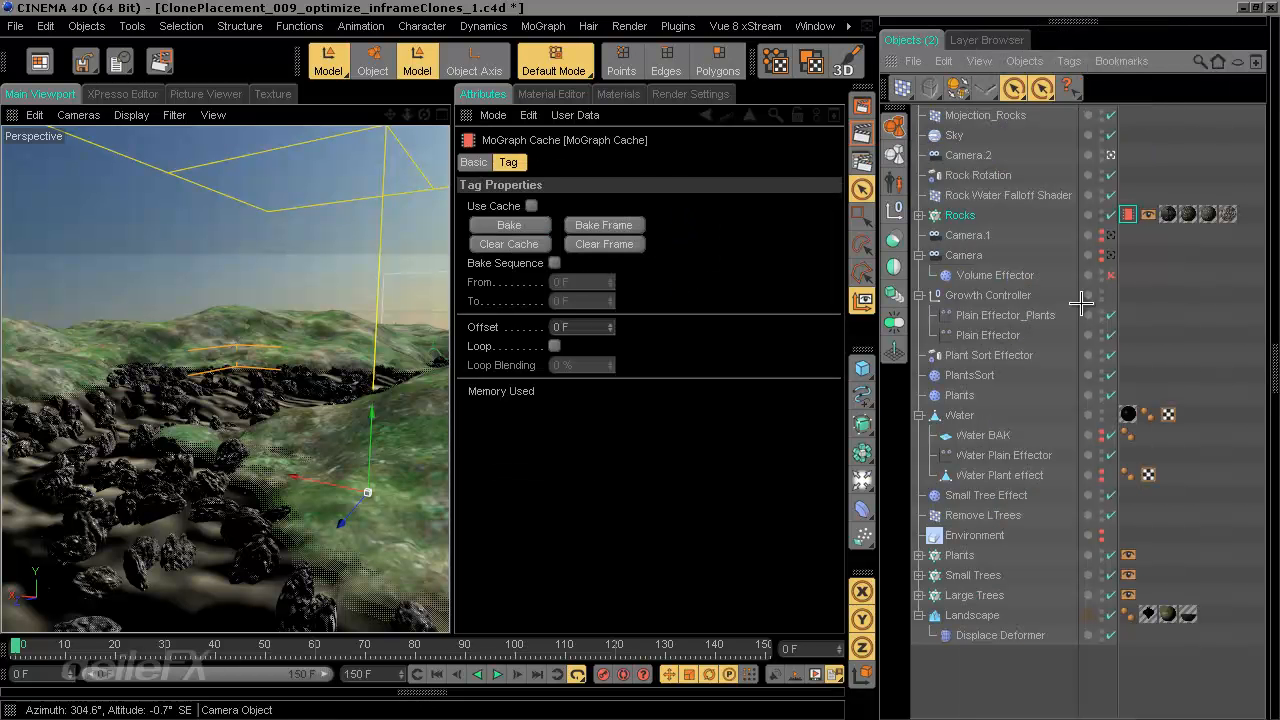
pyautogui.click(536, 222)
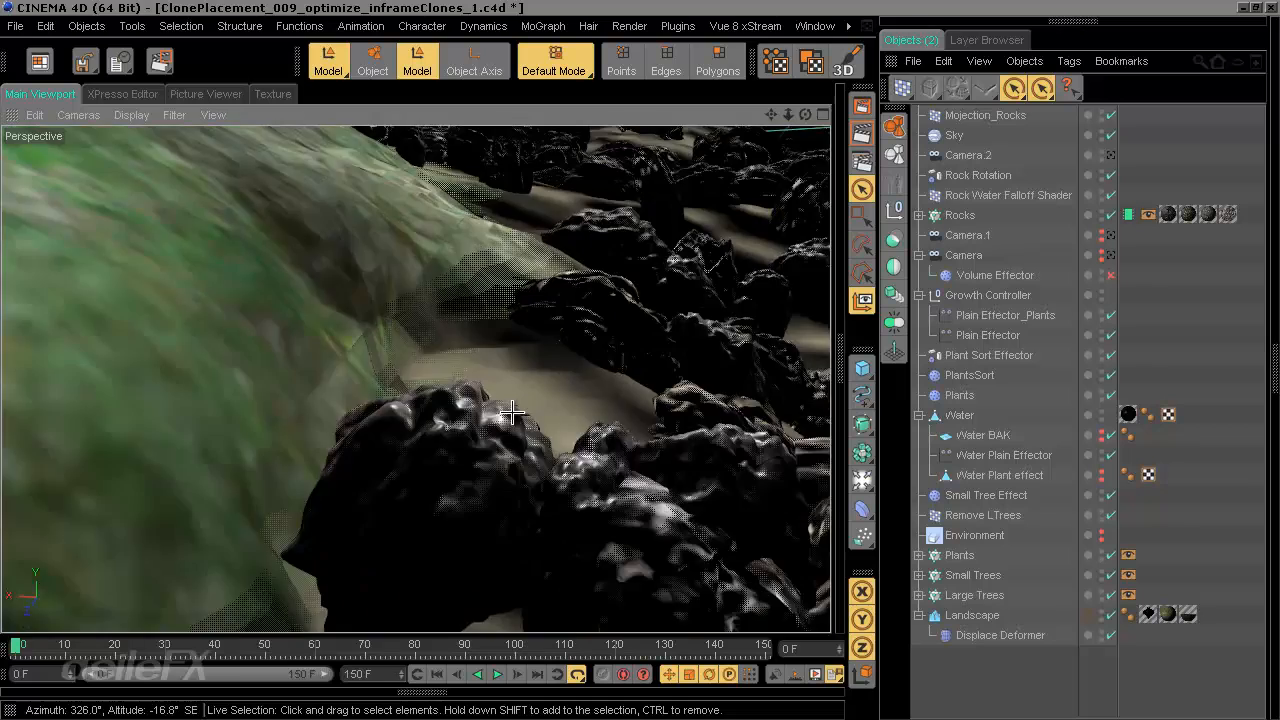
# Step: Inspect the baked rock clones in the riverbed from close up and from above
pyautogui.keyDown('alt'); pyautogui.moveTo(512, 412); pyautogui.dragTo(520, 414, button='right'); pyautogui.keyUp('alt')
pyautogui.keyDown('alt'); pyautogui.moveTo(637, 409); pyautogui.dragTo(629, 369, button='right'); pyautogui.keyUp('alt')
pyautogui.moveTo(629, 369)
pyautogui.keyDown('alt'); pyautogui.mouseDown()
pyautogui.moveTo(640, 371)
pyautogui.moveTo(620, 380)
pyautogui.moveTo(640, 359)
pyautogui.mouseUp(); pyautogui.keyUp('alt')
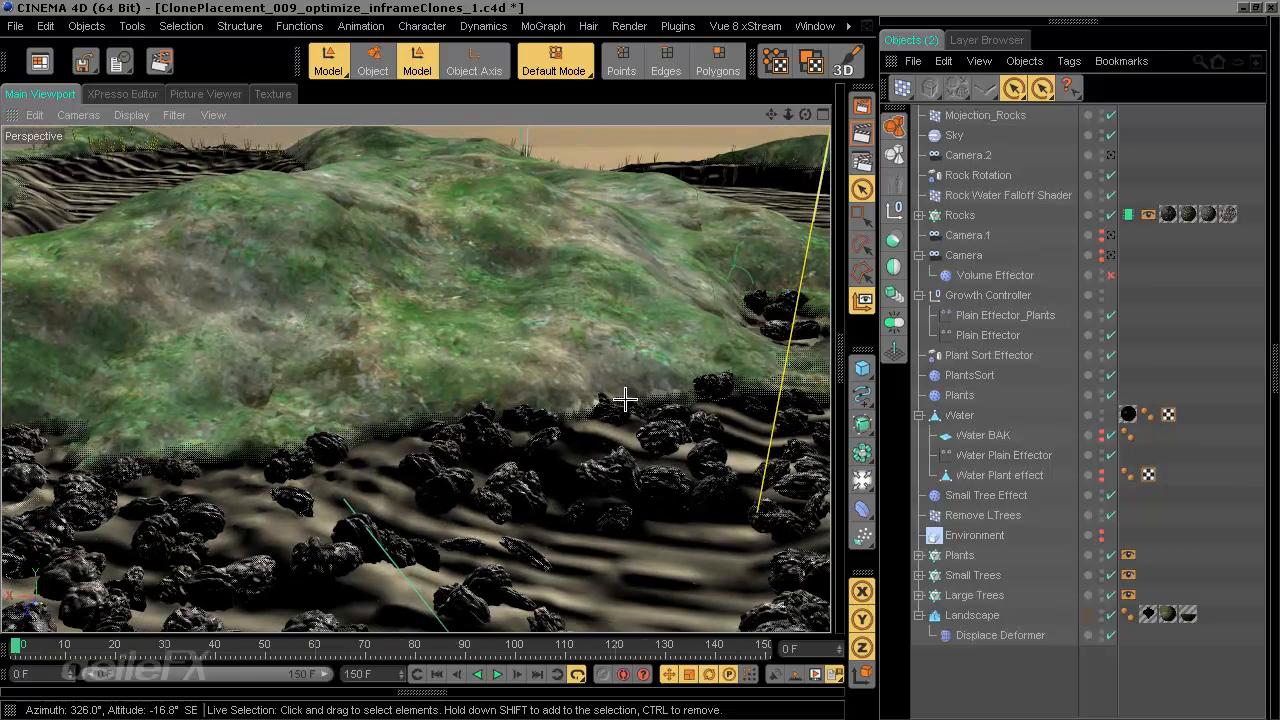
pyautogui.keyDown('alt'); pyautogui.moveTo(624, 400); pyautogui.dragTo(641, 345); pyautogui.keyUp('alt')
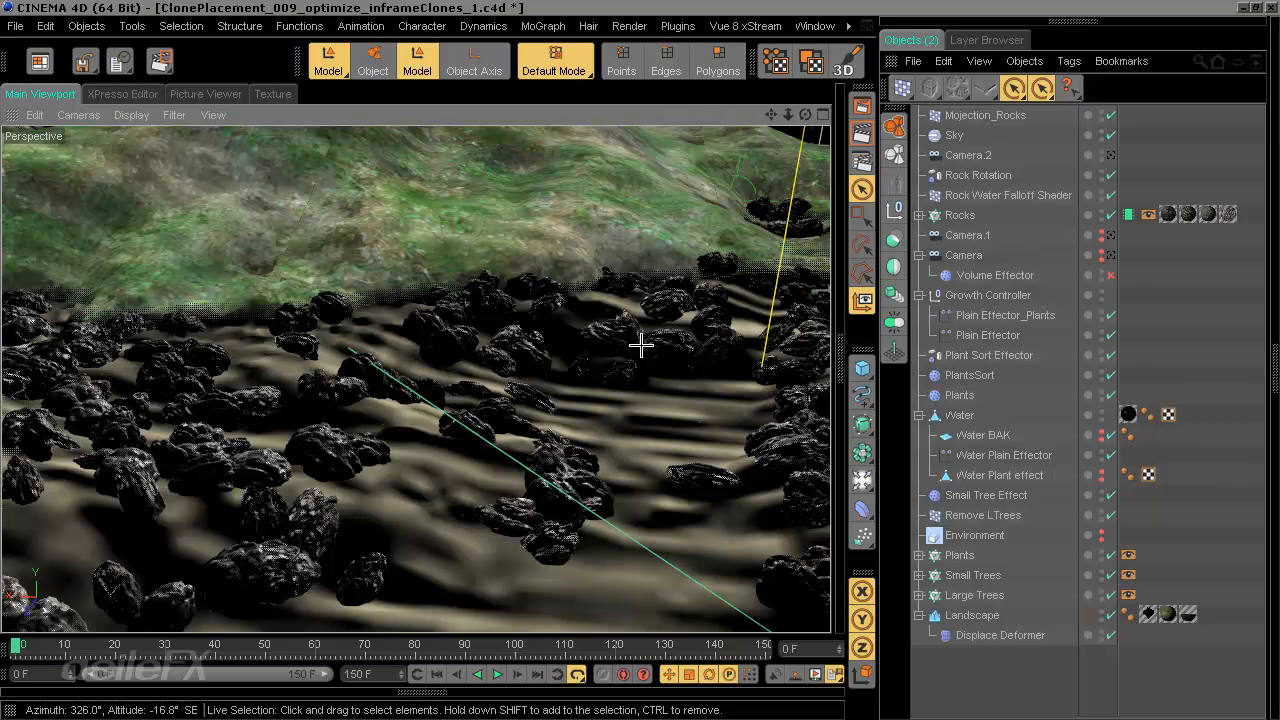
pyautogui.keyDown('alt'); pyautogui.moveTo(641, 345); pyautogui.dragTo(640, 340); pyautogui.keyUp('alt')
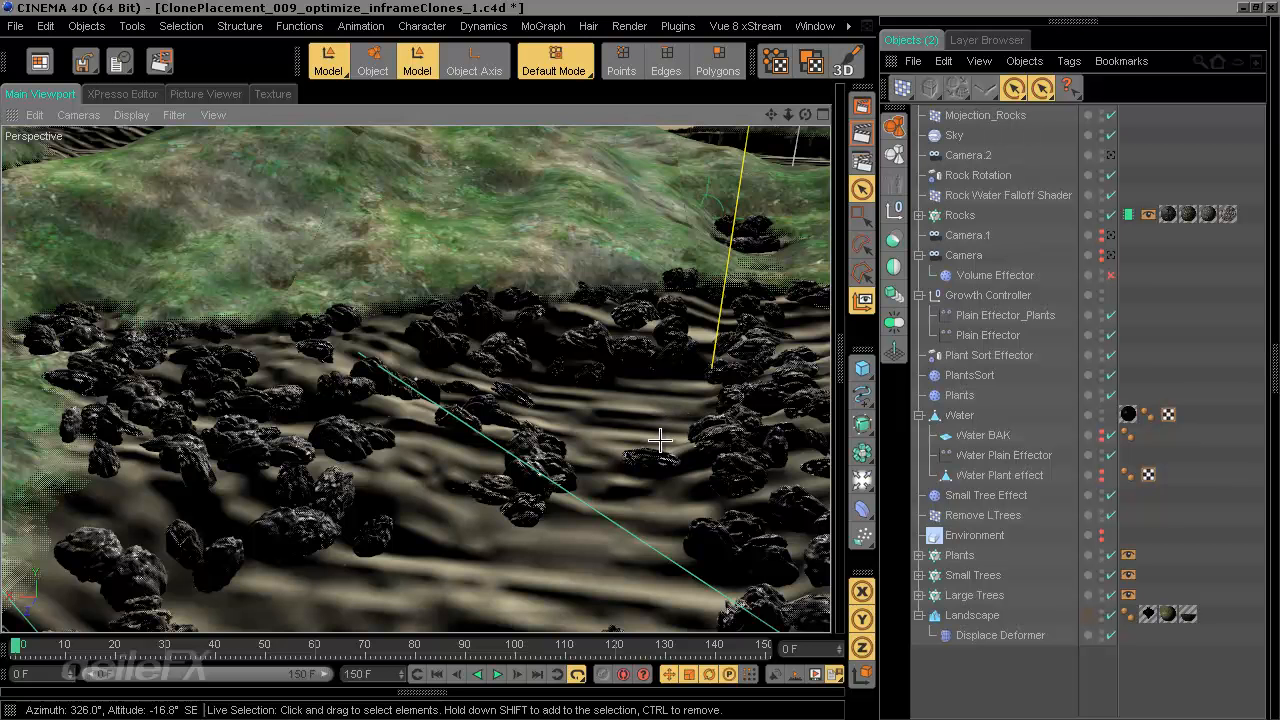
pyautogui.scroll(-2, 660, 440)
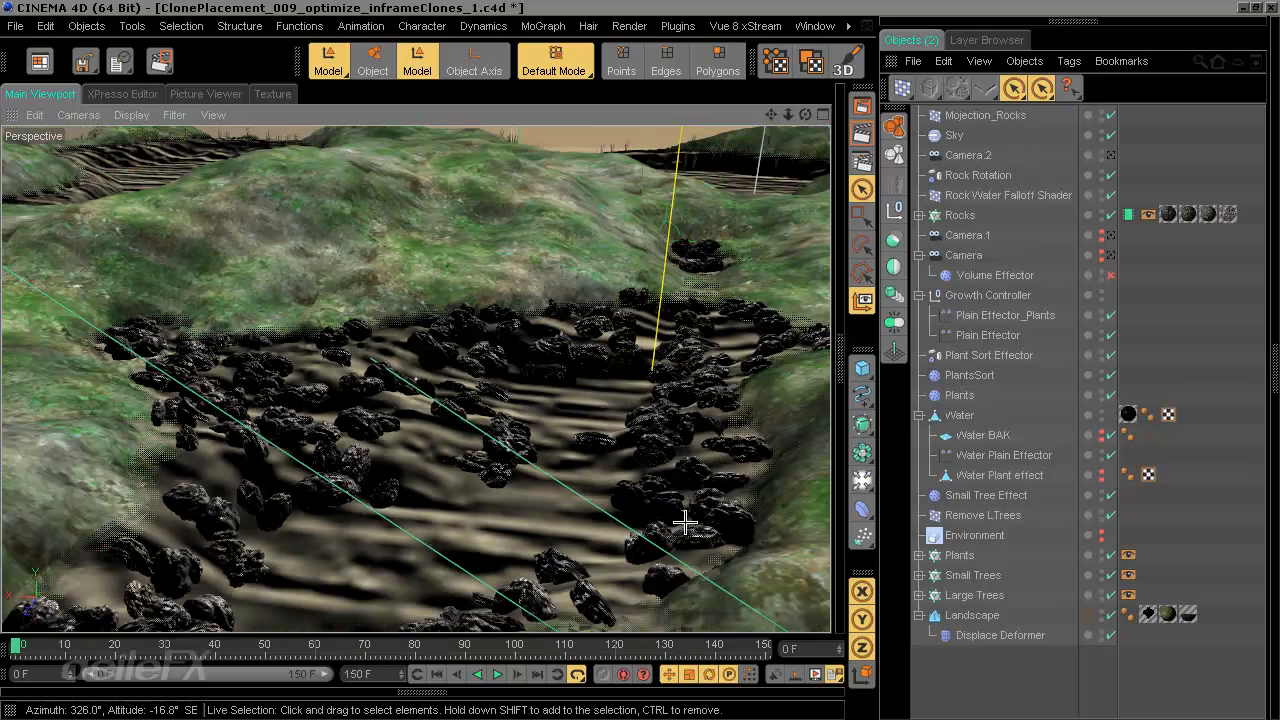
pyautogui.keyDown('alt'); pyautogui.moveTo(685, 523); pyautogui.dragTo(650, 362); pyautogui.keyUp('alt')
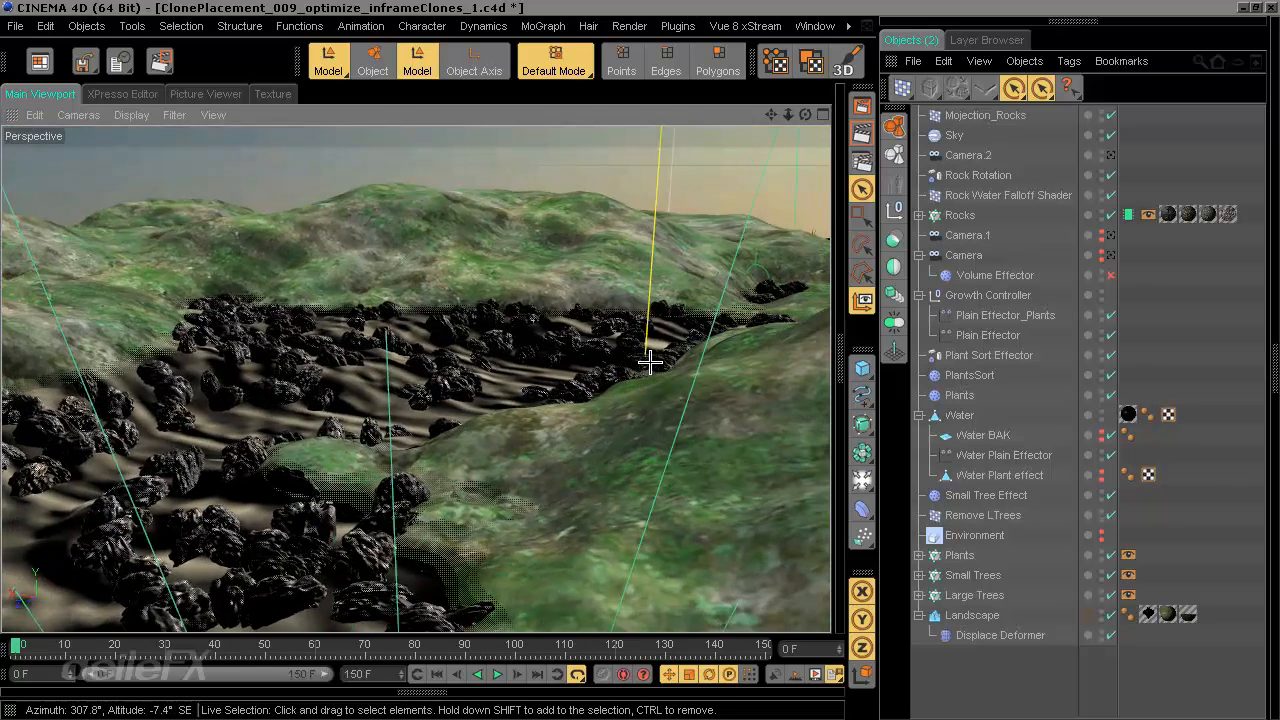
# Step: Delete the MoGraph Cache tag from the Rocks cloner
pyautogui.click(1128, 216)
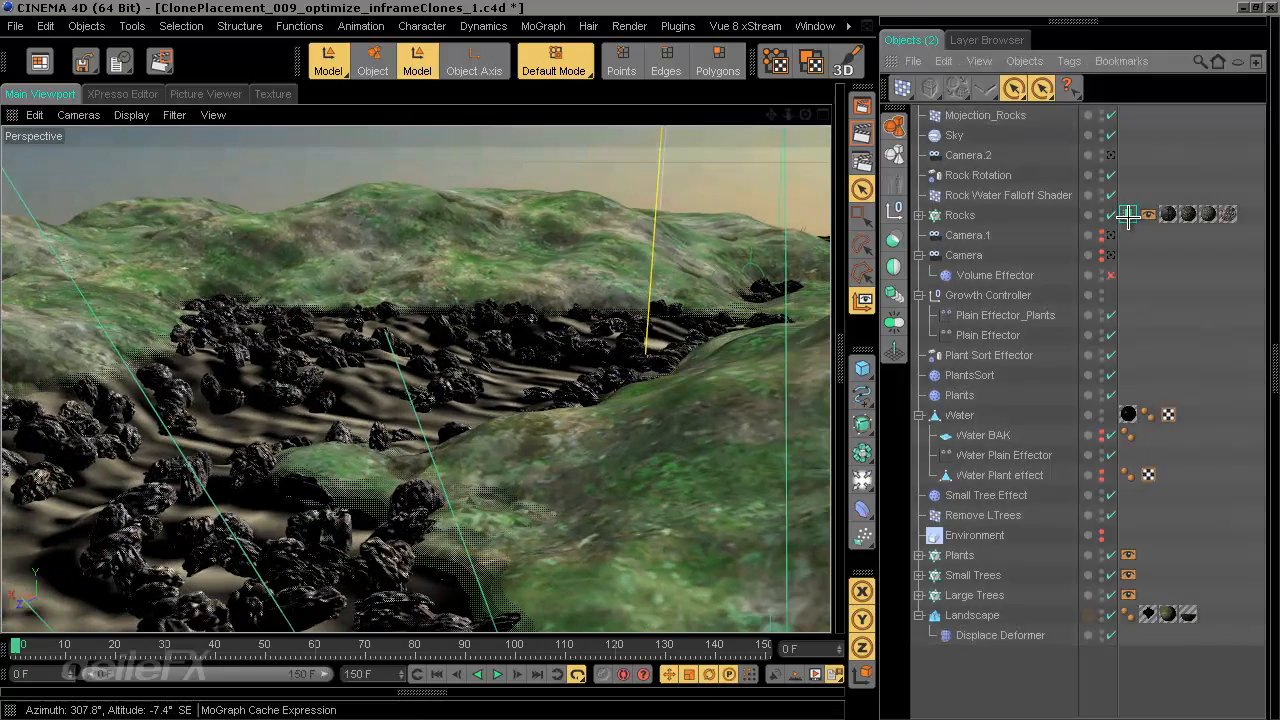
pyautogui.press('Delete')
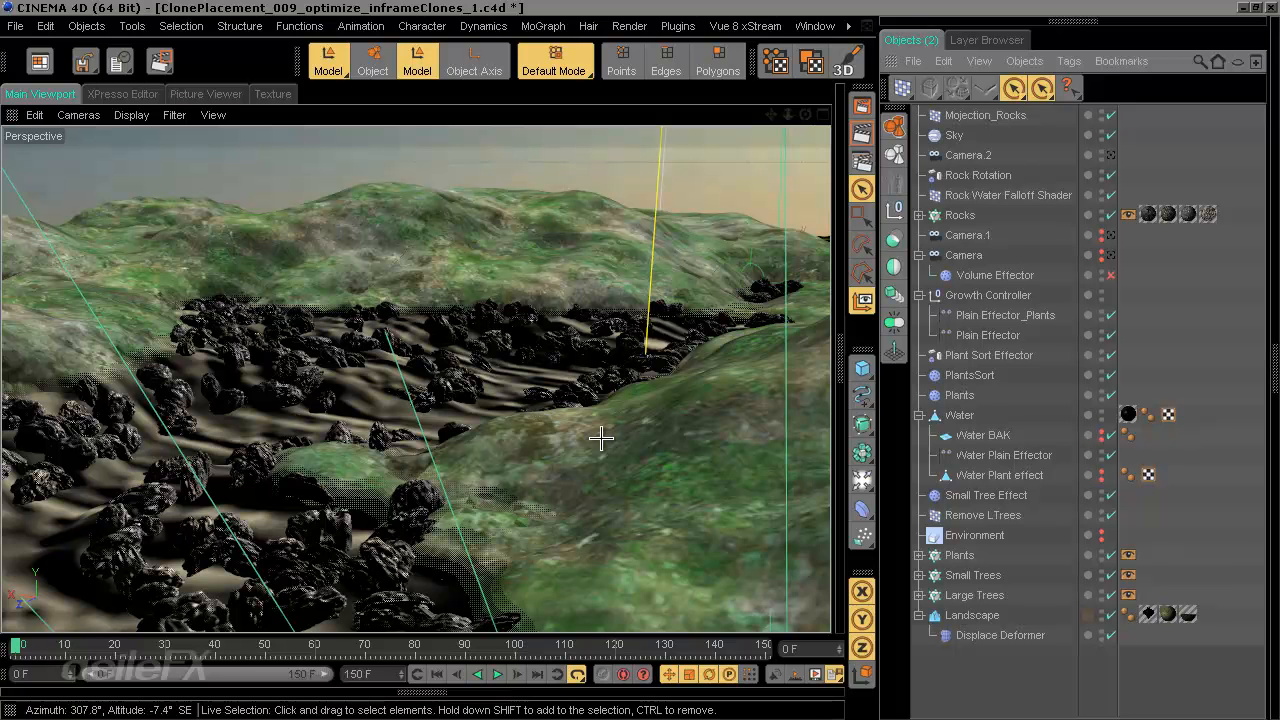
# Step: Examine how the uncached rock clones are distributed along the riverbed in relation to the camera's view cone
pyautogui.keyDown('alt'); pyautogui.moveTo(600, 437); pyautogui.dragTo(658, 364); pyautogui.keyUp('alt')
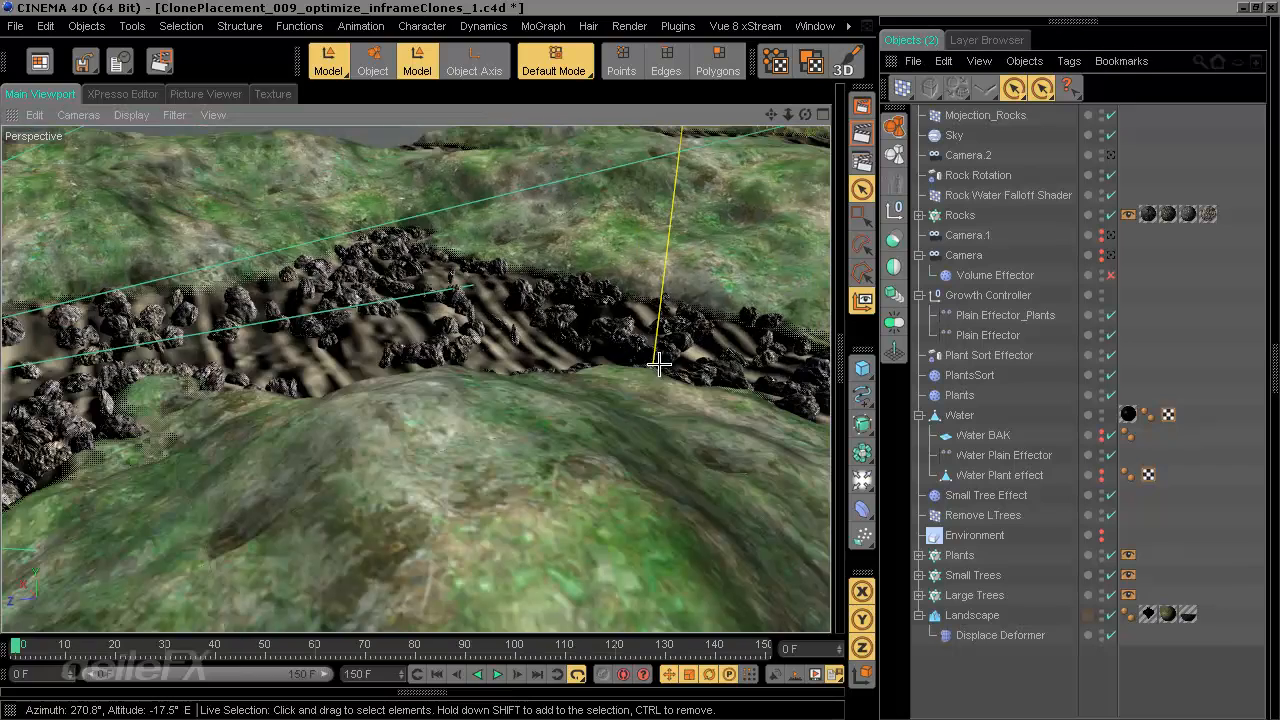
pyautogui.keyDown('alt'); pyautogui.moveTo(669, 367); pyautogui.dragTo(729, 362, button='middle'); pyautogui.keyUp('alt')
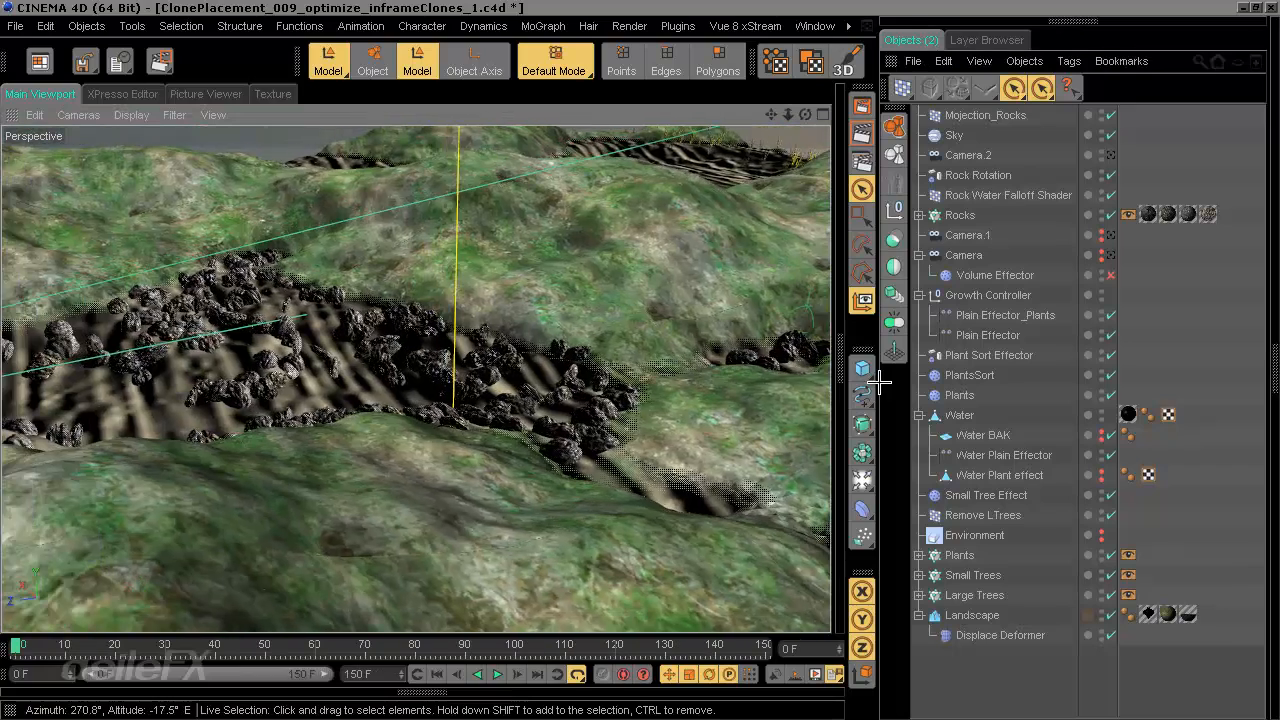
pyautogui.keyDown('alt'); pyautogui.moveTo(878, 381); pyautogui.dragTo(691, 363, button='middle'); pyautogui.keyUp('alt')
pyautogui.keyDown('alt'); pyautogui.moveTo(294, 371); pyautogui.dragTo(300, 380, button='middle'); pyautogui.keyUp('alt')
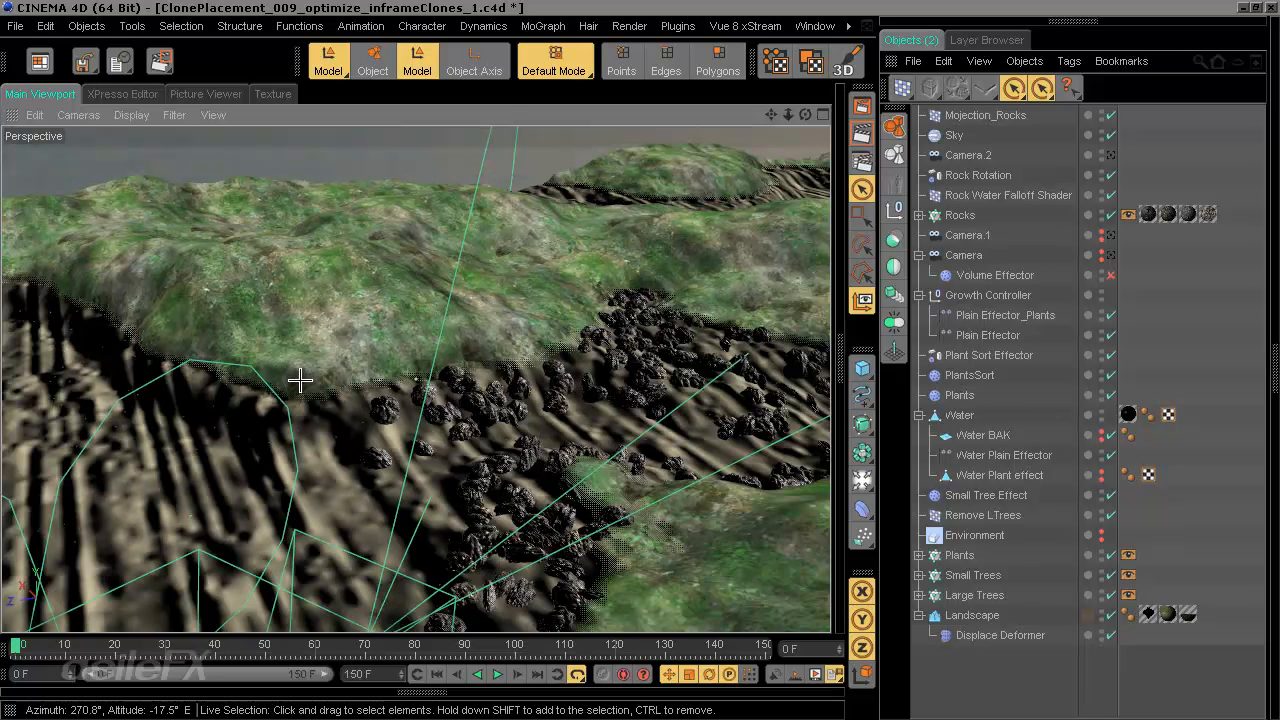
pyautogui.scroll(-1, 300, 380)
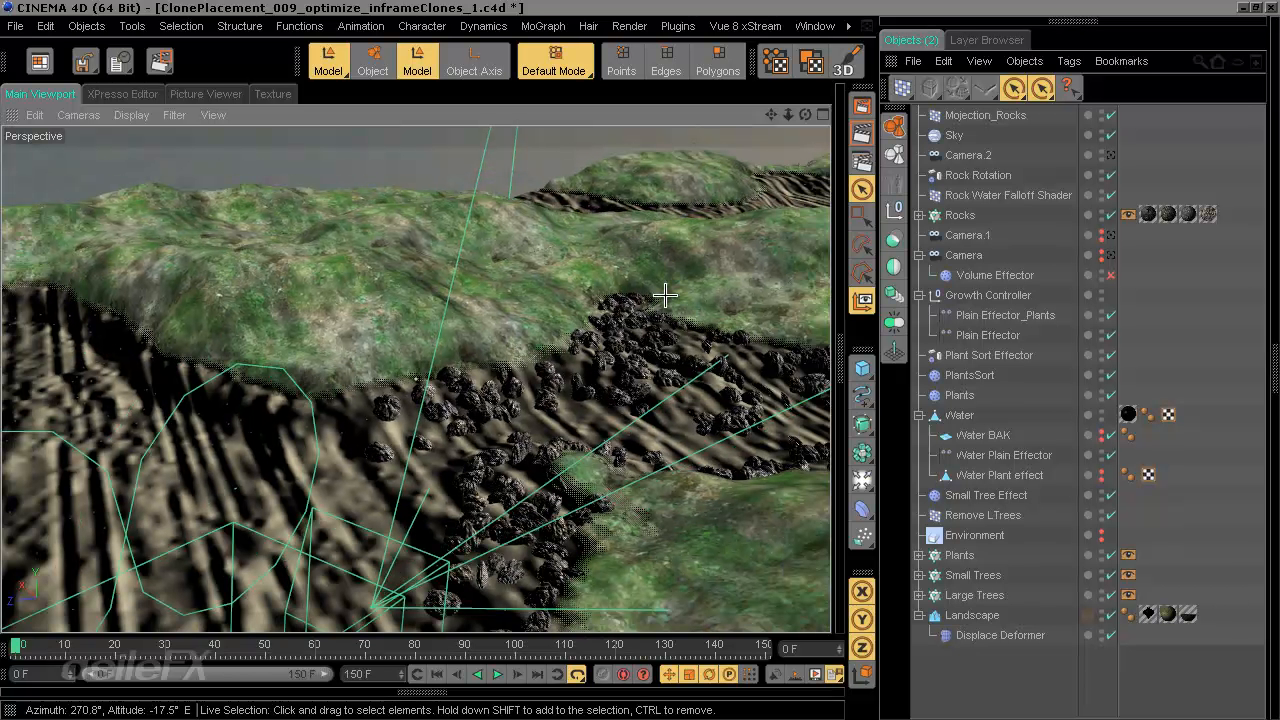
pyautogui.moveTo(639, 361)
pyautogui.keyDown('alt'); pyautogui.mouseDown(button='middle')
pyautogui.moveTo(580, 360)
pyautogui.moveTo(616, 360)
pyautogui.mouseUp(button='middle'); pyautogui.keyUp('alt')
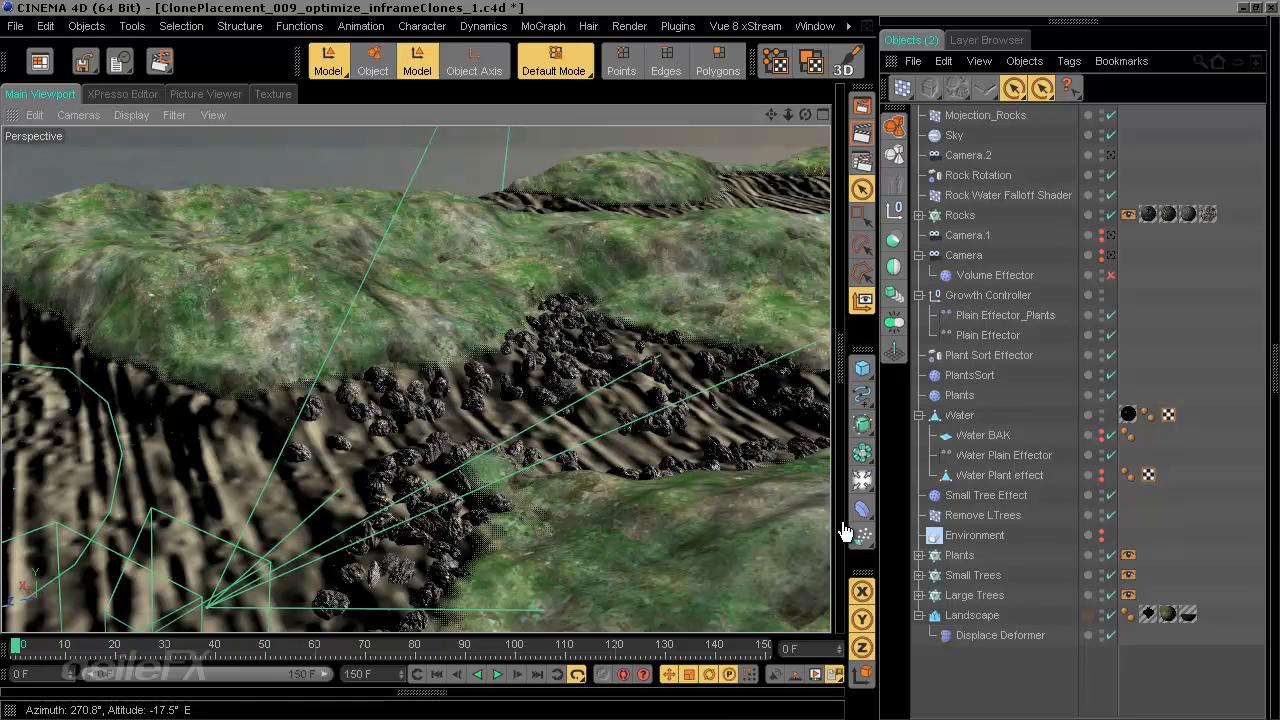
# Step: Look through Camera.2 and review the Rocks cloner's effectors and object settings
pyautogui.click(594, 472)
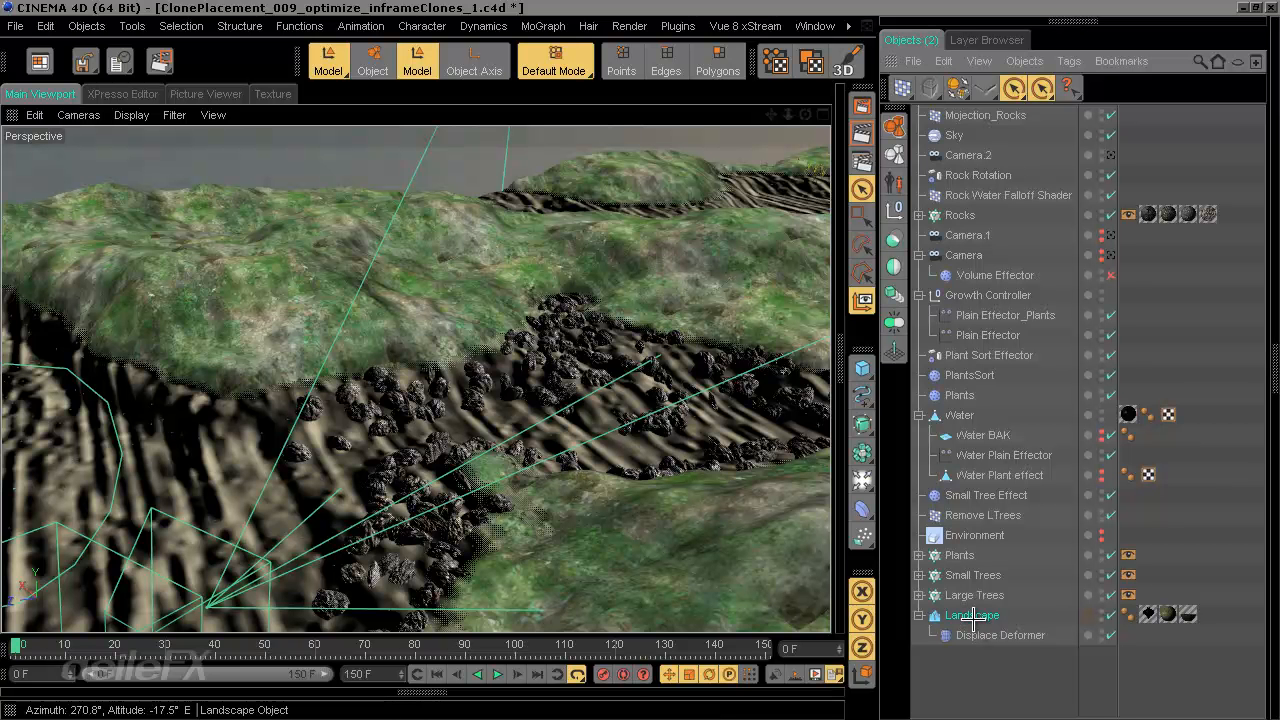
pyautogui.click(1109, 155)
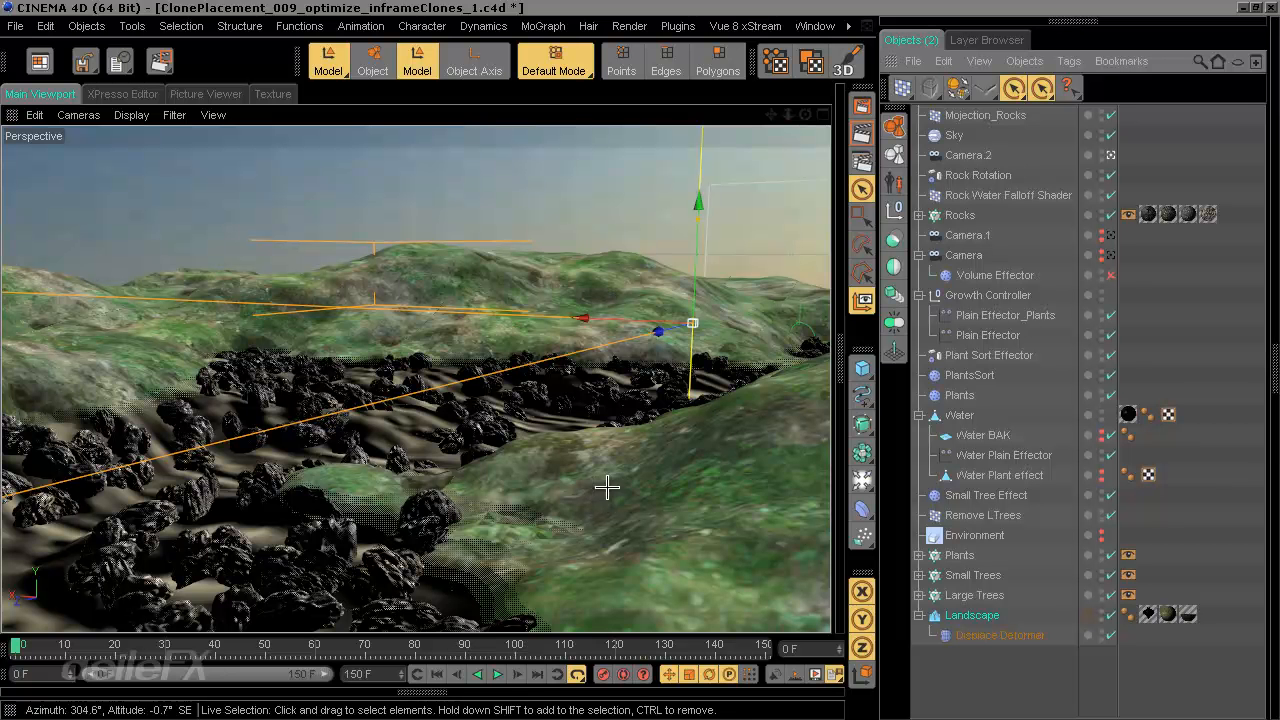
pyautogui.click(960, 216)
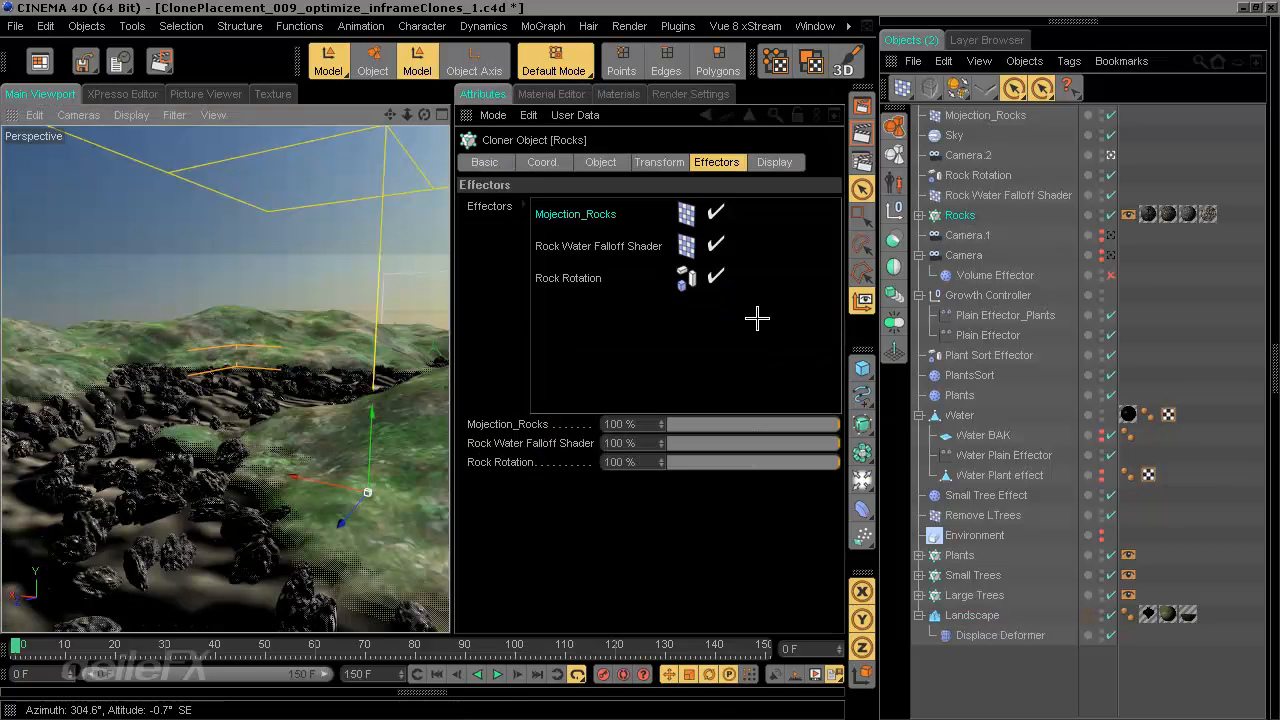
pyautogui.click(604, 162)
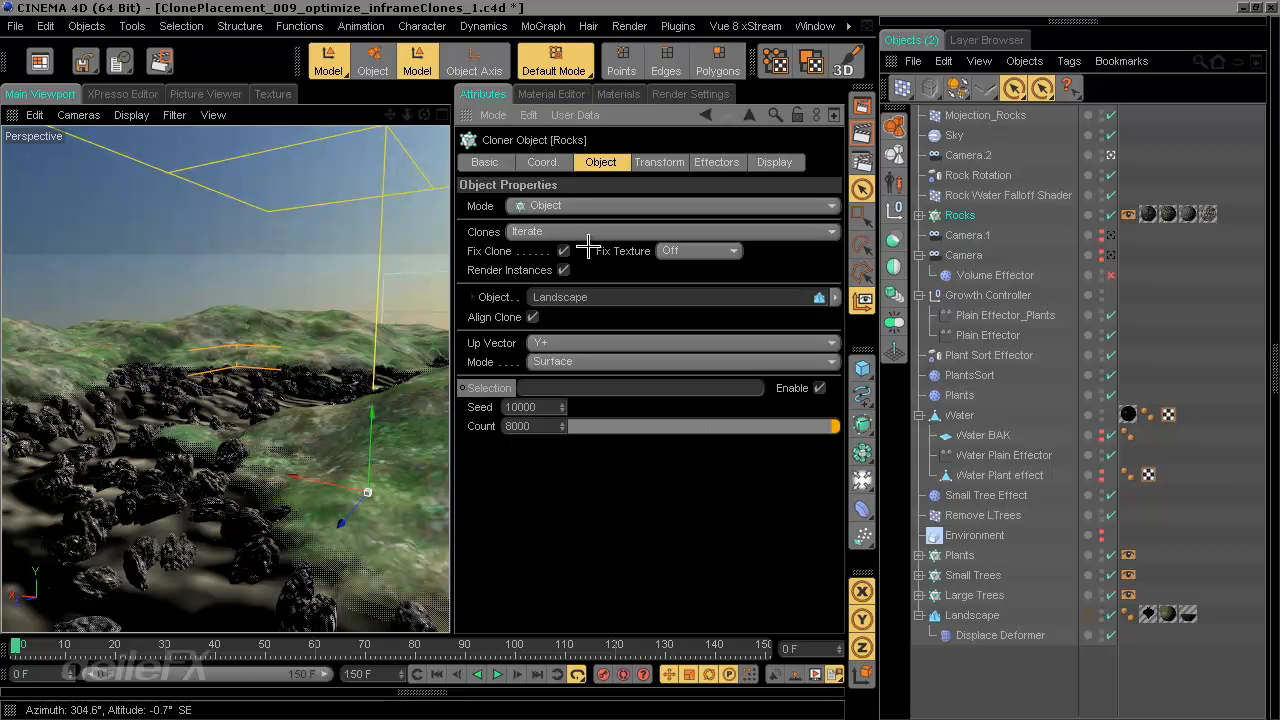
# Step: Review the Landscape object's properties and the object settings of the Plants cloner distributed on it
pyautogui.click(973, 616)
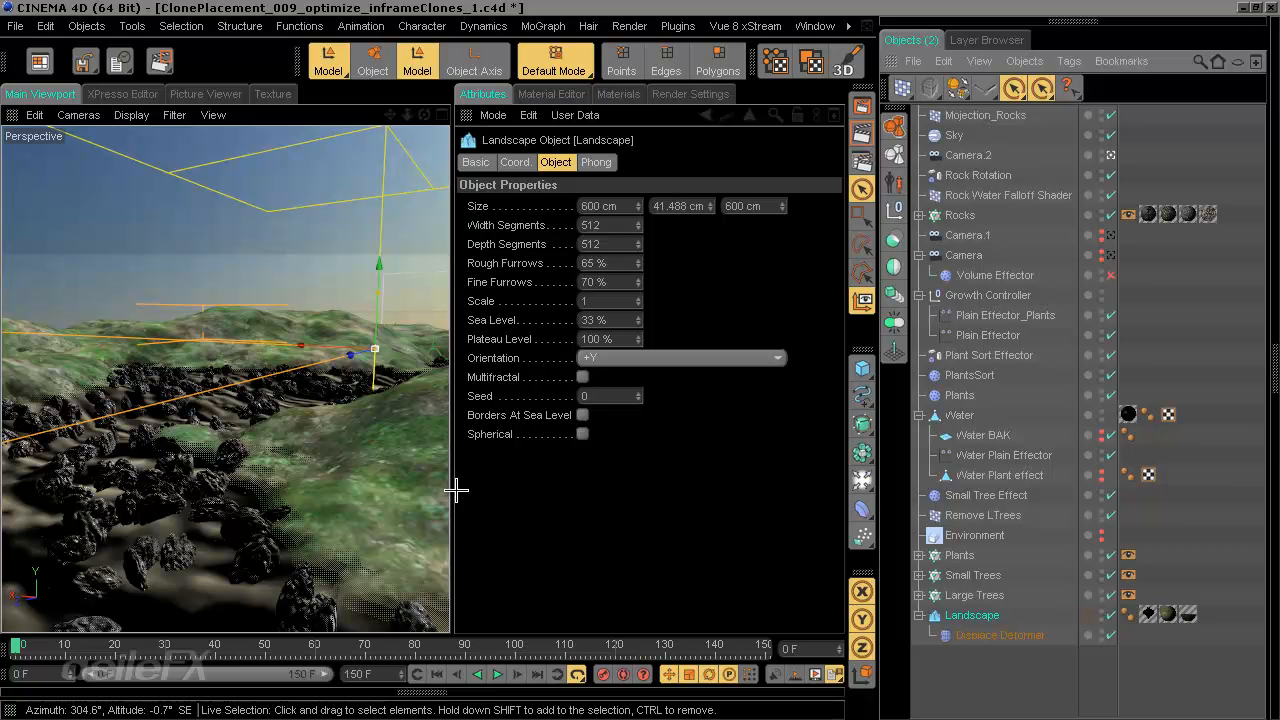
pyautogui.keyDown('ctrl'); pyautogui.click(468, 115); pyautogui.keyUp('ctrl')
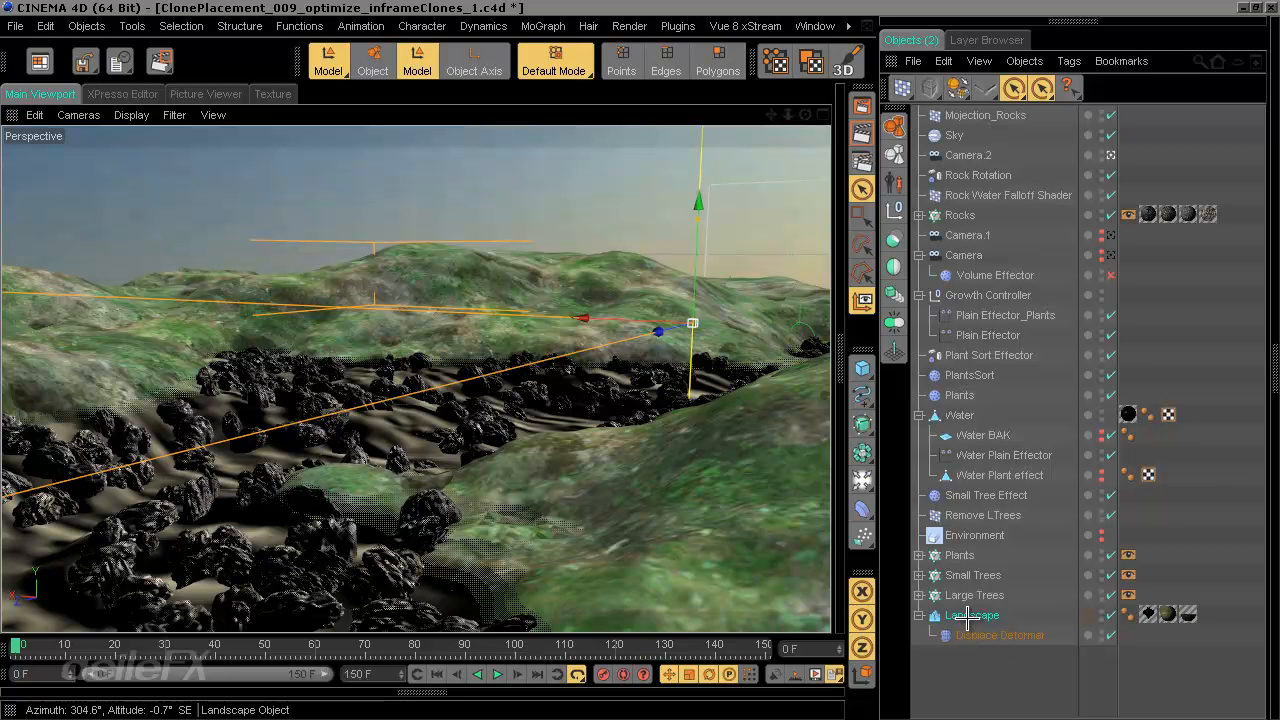
pyautogui.click(862, 392)
pyautogui.click(958, 555)
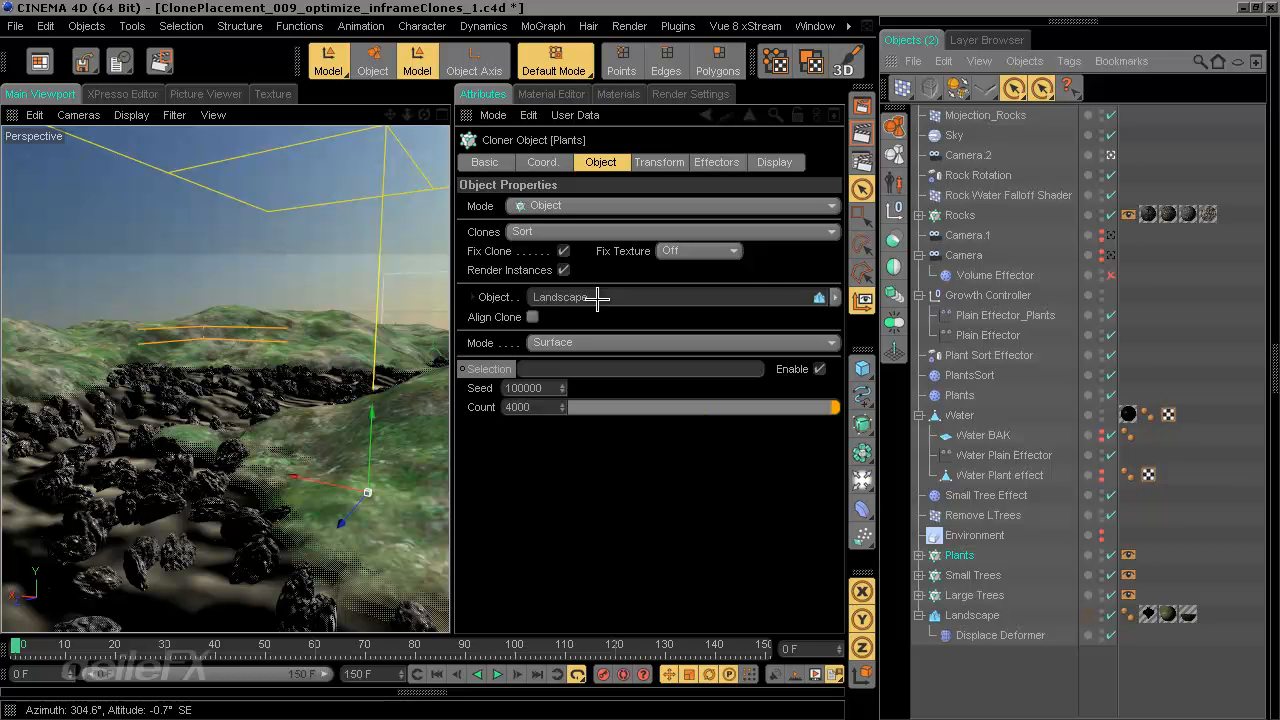
pyautogui.click(940, 617)
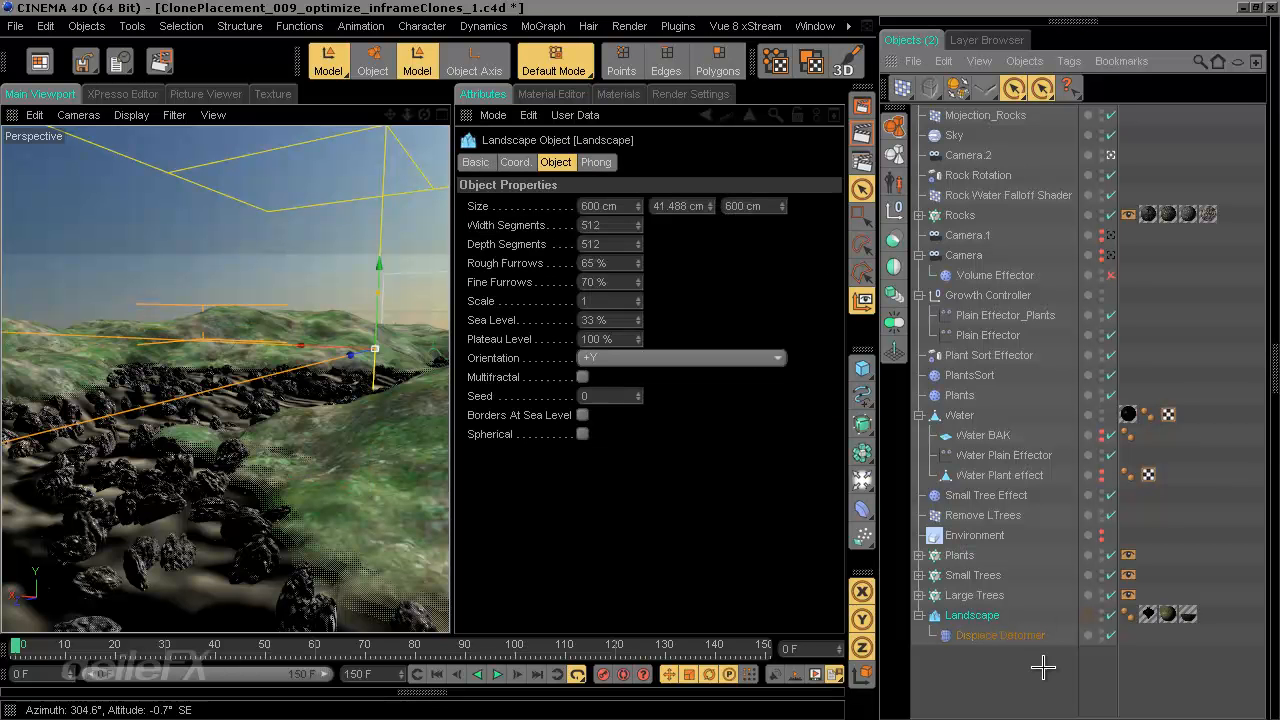
pyautogui.click(1042, 668)
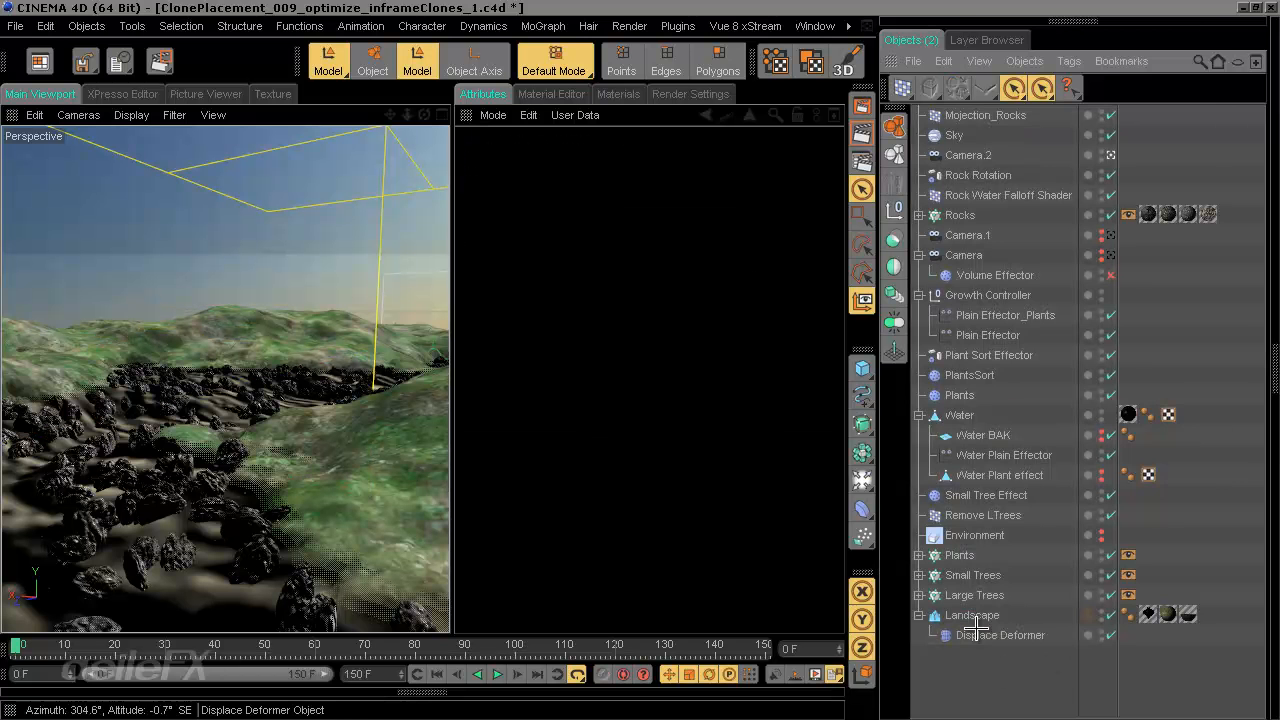
pyautogui.rightClick(935, 615)
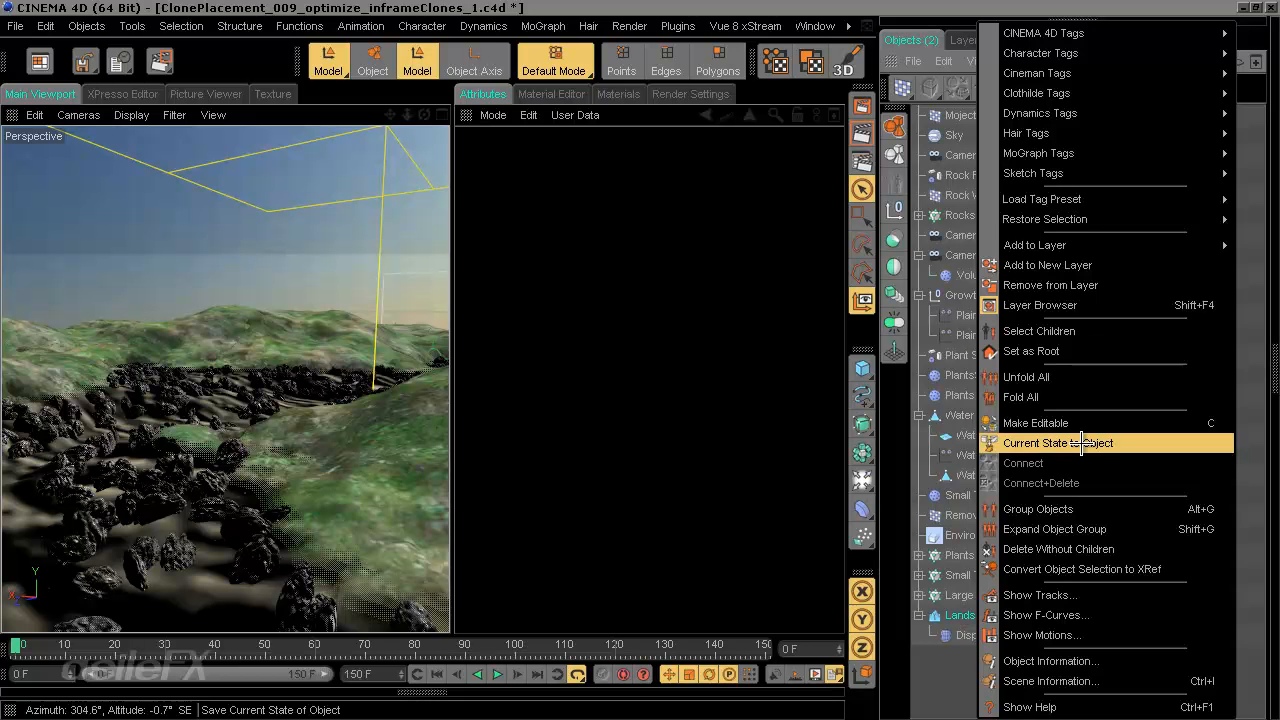
pyautogui.click(953, 677)
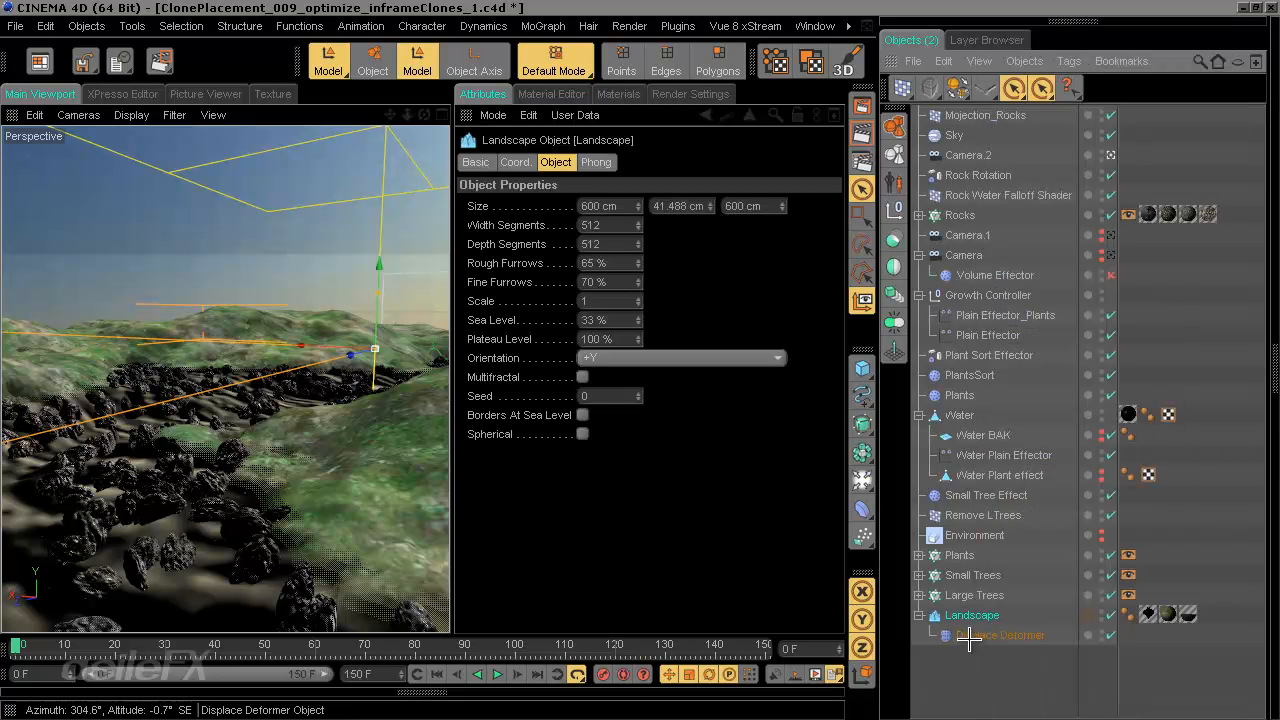
pyautogui.click(1018, 661)
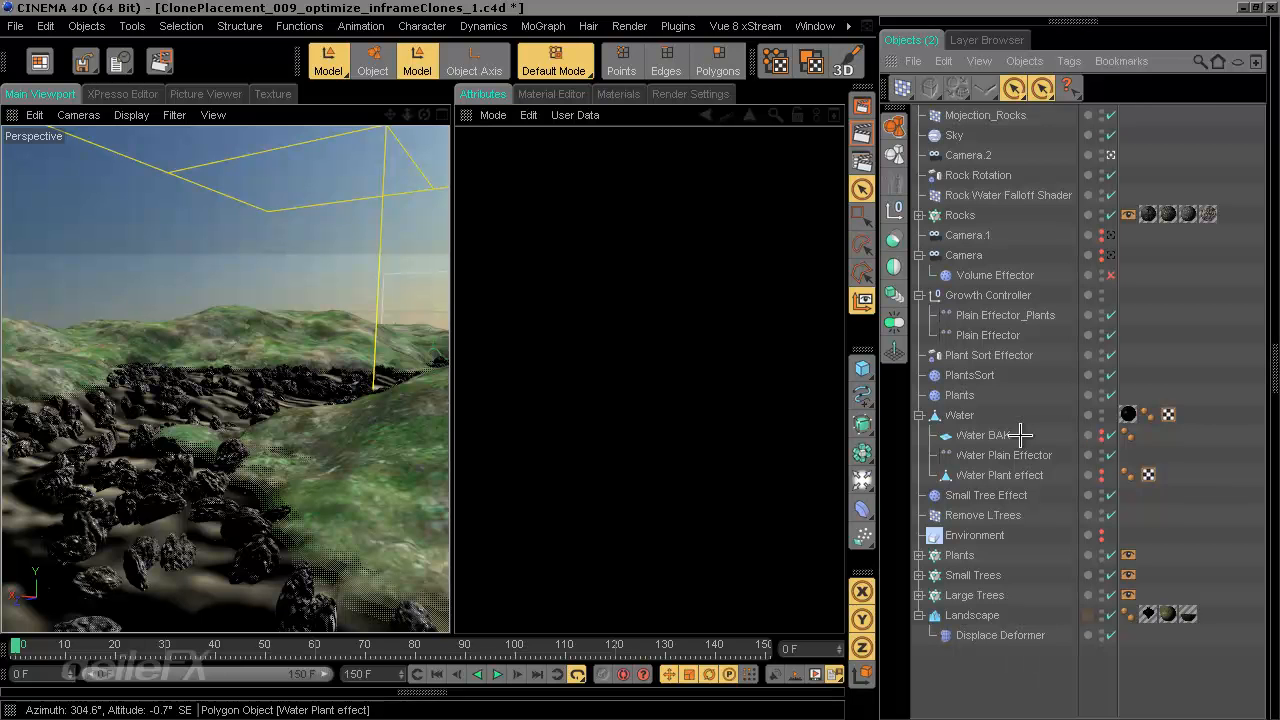
pyautogui.keyDown('ctrl'); pyautogui.click(896, 64); pyautogui.keyUp('ctrl')
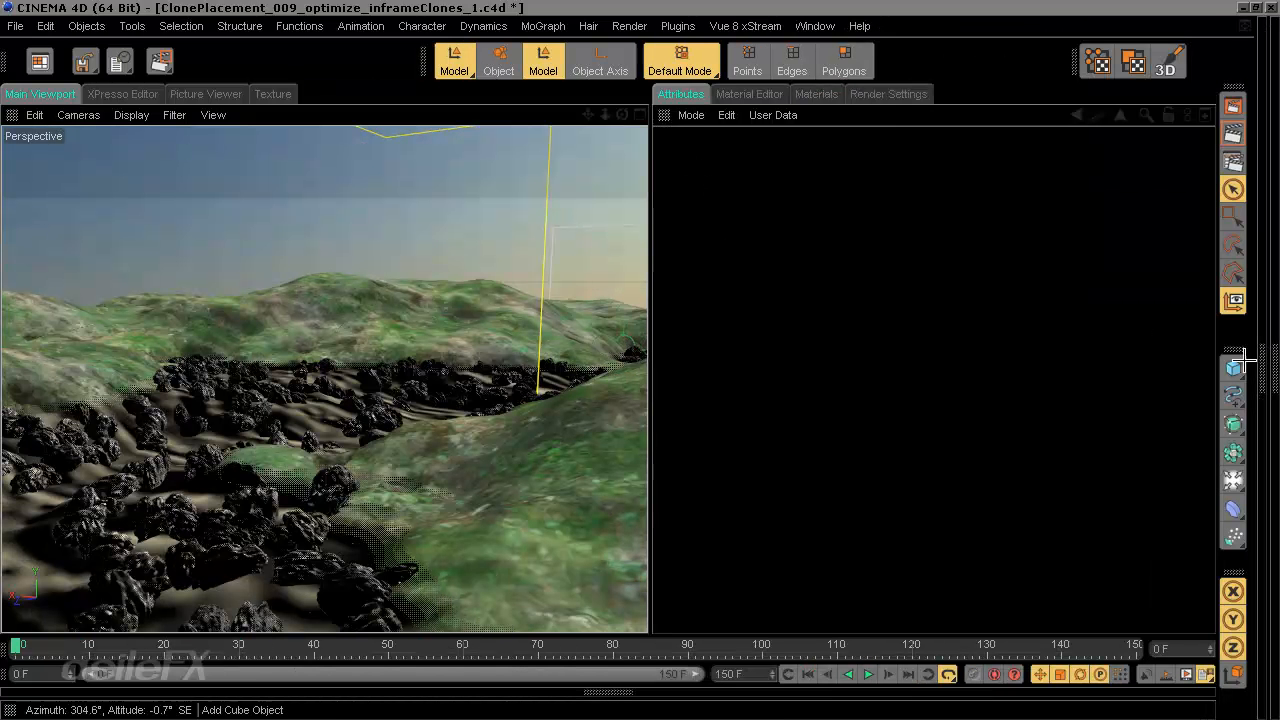
pyautogui.click(1262, 360)
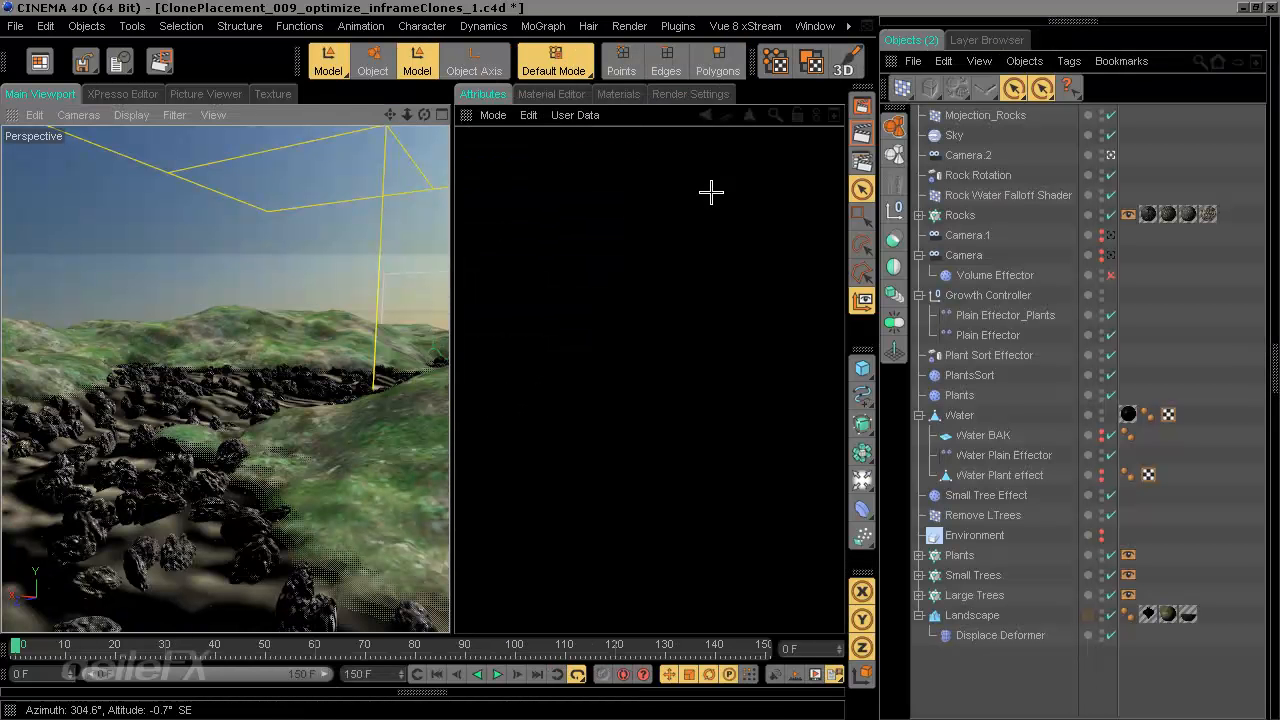
pyautogui.click(596, 96)
pyautogui.doubleClick(608, 285)
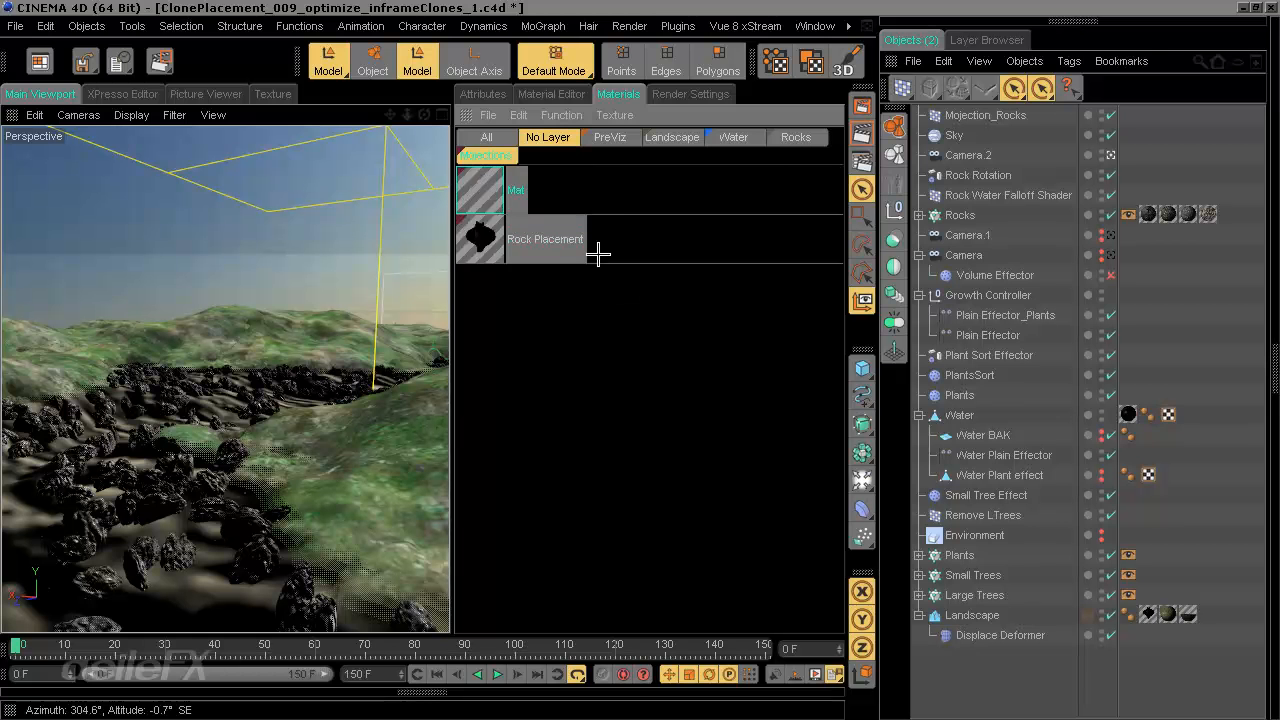
pyautogui.doubleClick(522, 186)
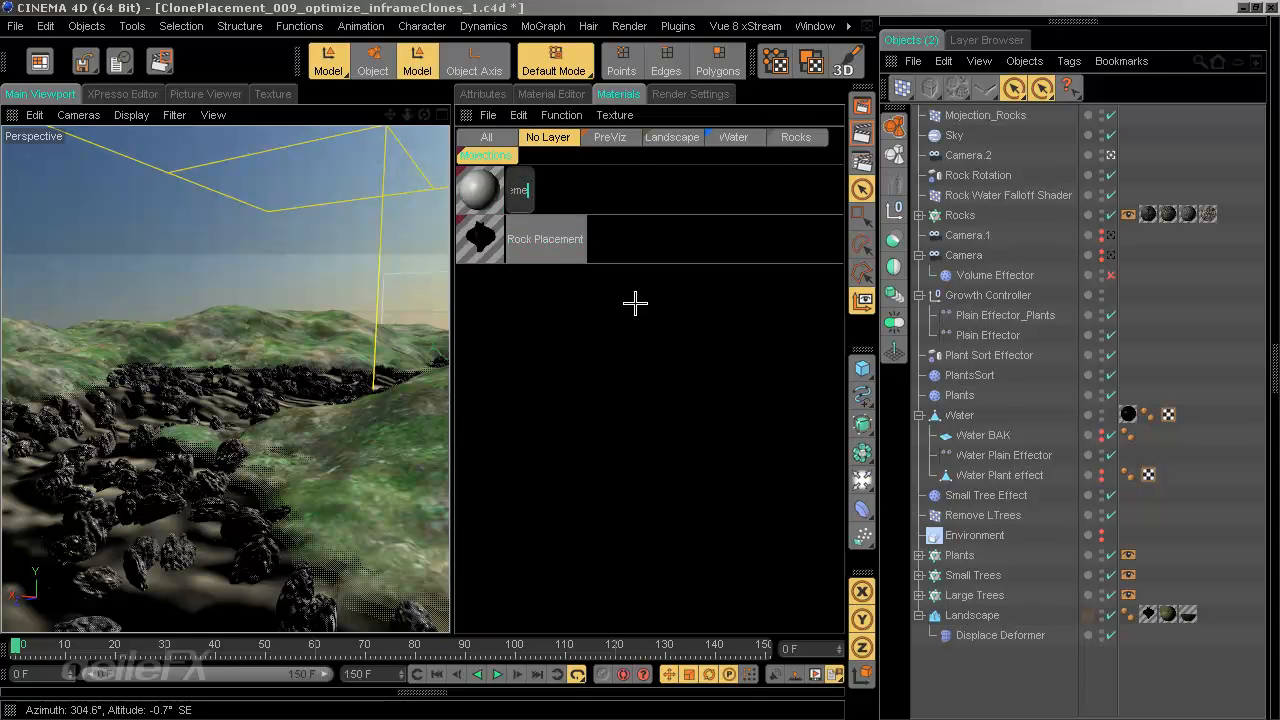
pyautogui.write('nt')
pyautogui.press('Return')
pyautogui.click(497, 240)
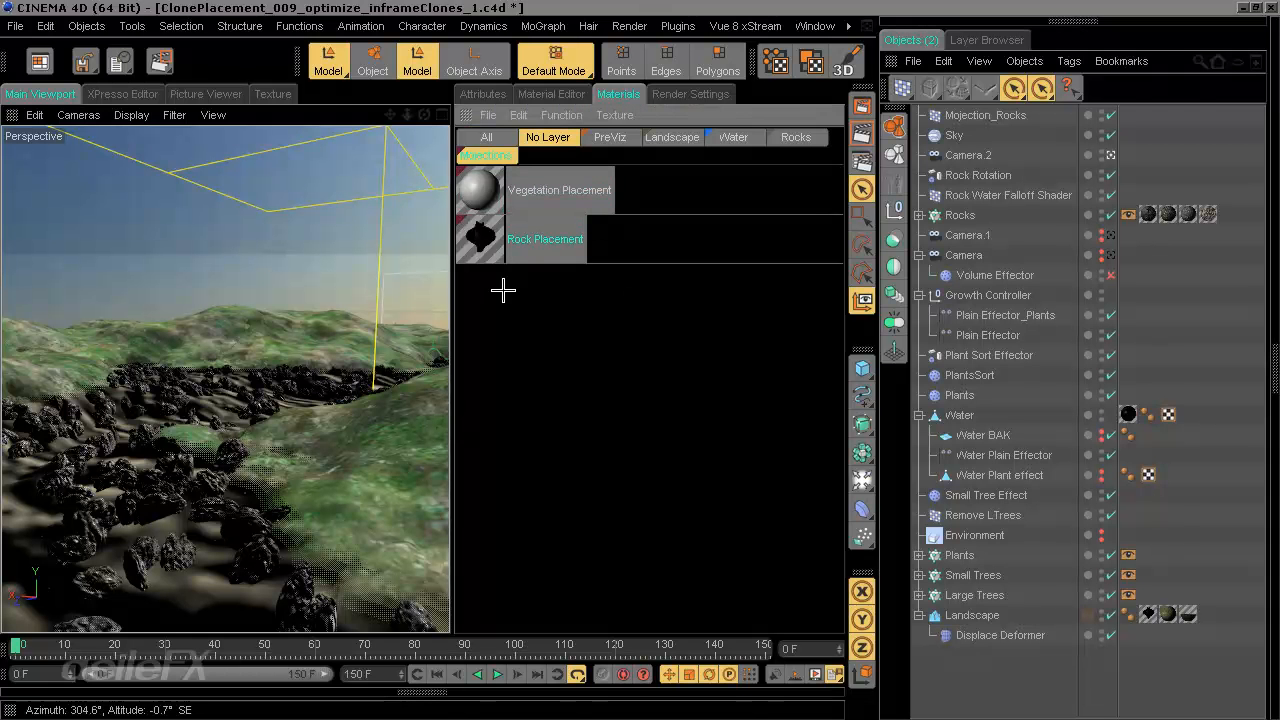
pyautogui.click(549, 297)
pyautogui.click(486, 201)
pyautogui.press('Delete')
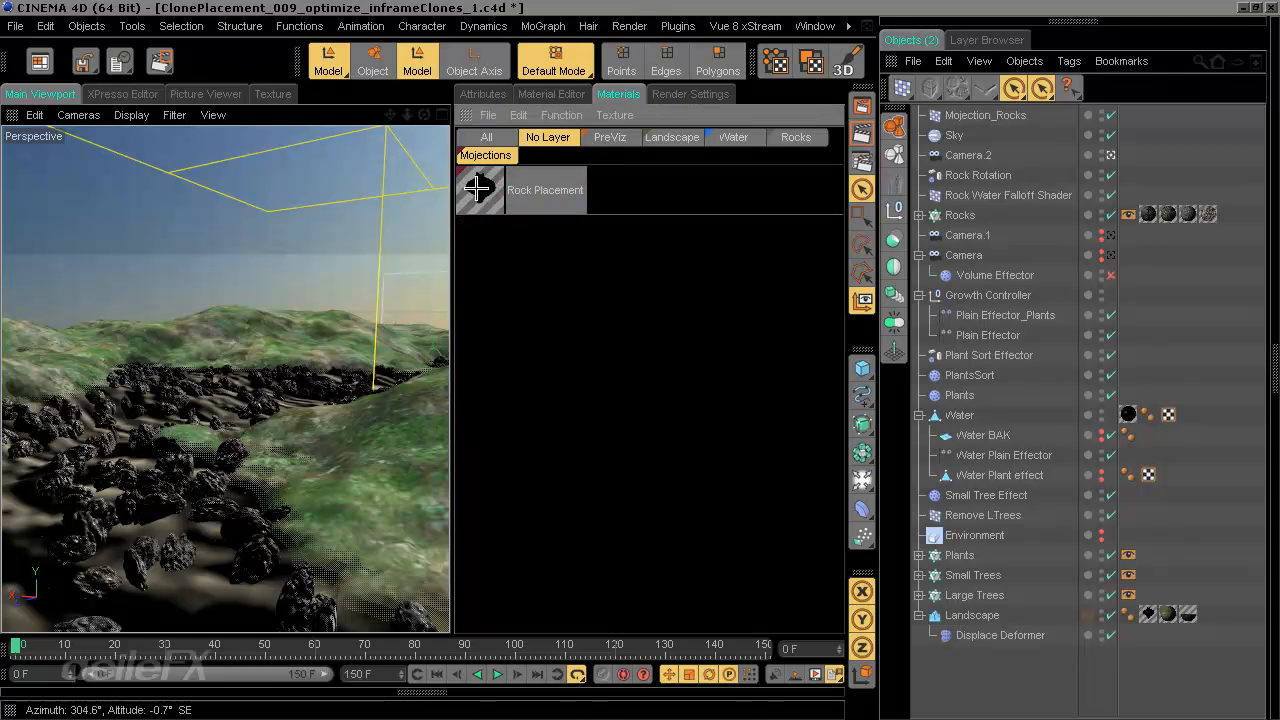
# Step: Duplicate the Rock Placement material and rename the copy Vegetation Placement
pyautogui.keyDown('ctrl'); pyautogui.moveTo(482, 197); pyautogui.dragTo(505, 203); pyautogui.keyUp('ctrl')
pyautogui.doubleClick(550, 189)
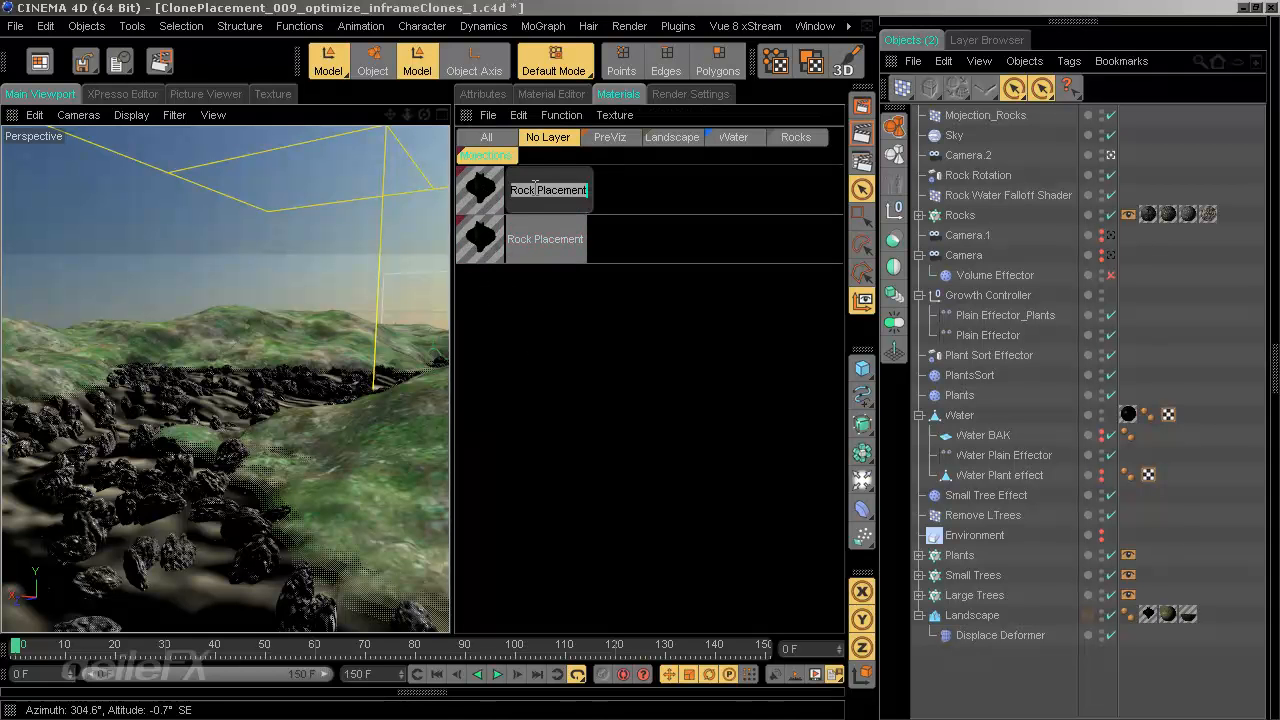
pyautogui.click(535, 190)
pyautogui.doubleClick(520, 190)
pyautogui.write('Vege')
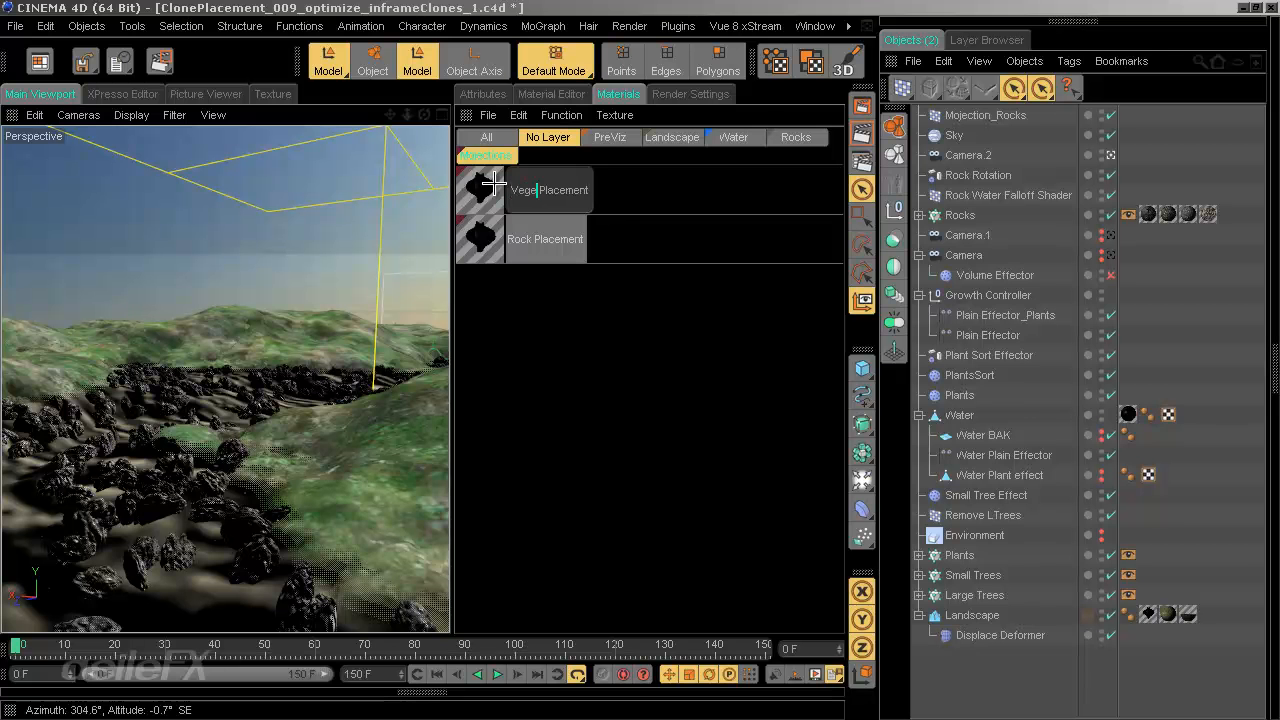
pyautogui.write('tation')
pyautogui.press('Return')
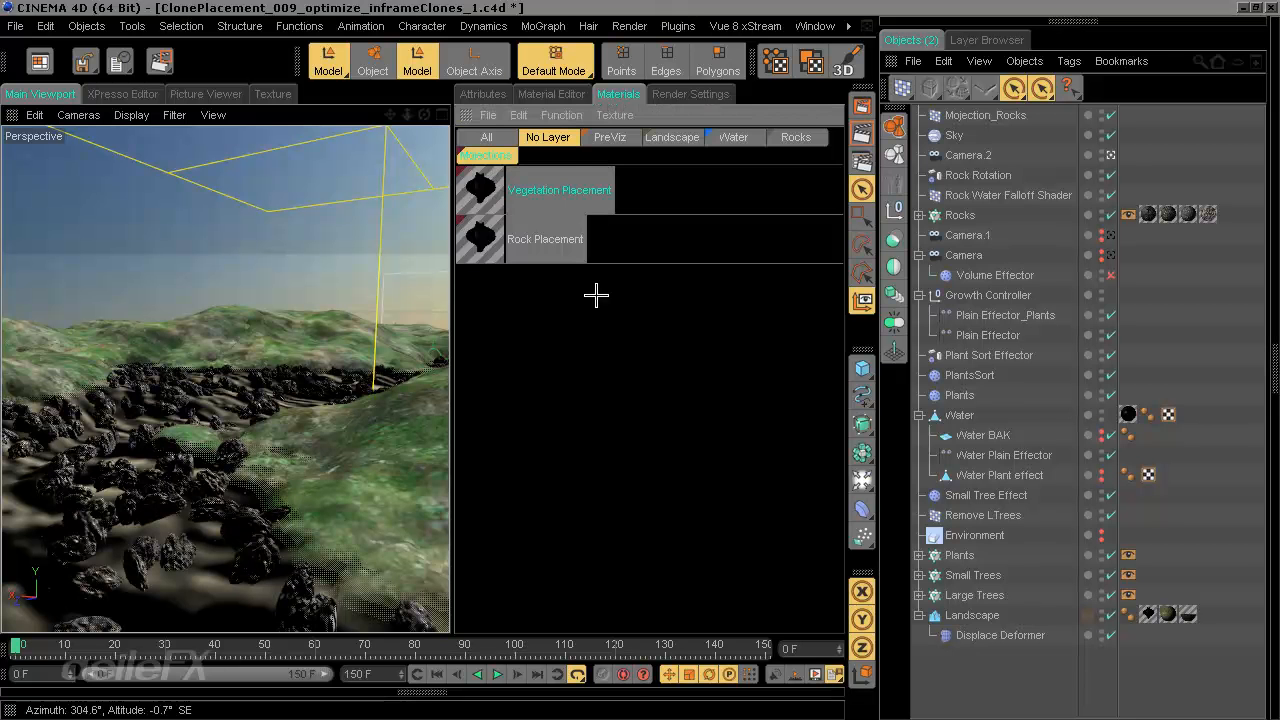
# Step: Set the Vegetation Placement material's alpha image to the Vegetation layer and apply the material to the Landscape object
pyautogui.doubleClick(480, 190)
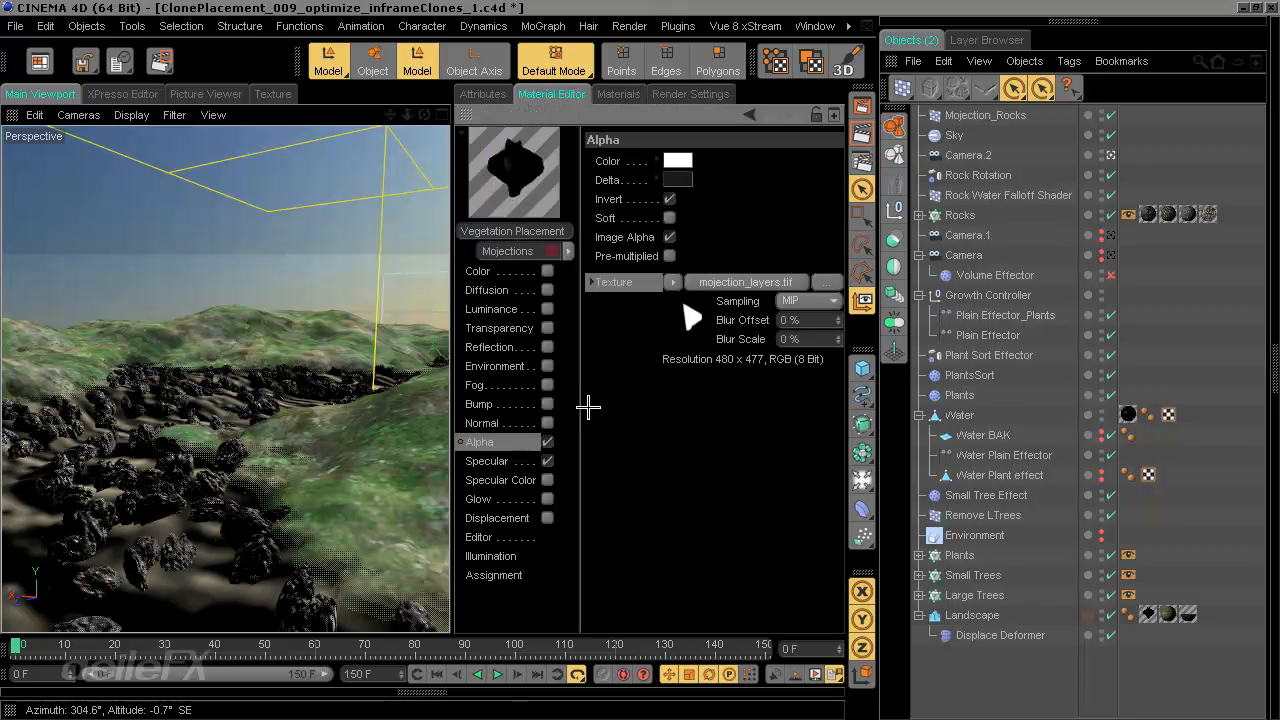
pyautogui.click(762, 281)
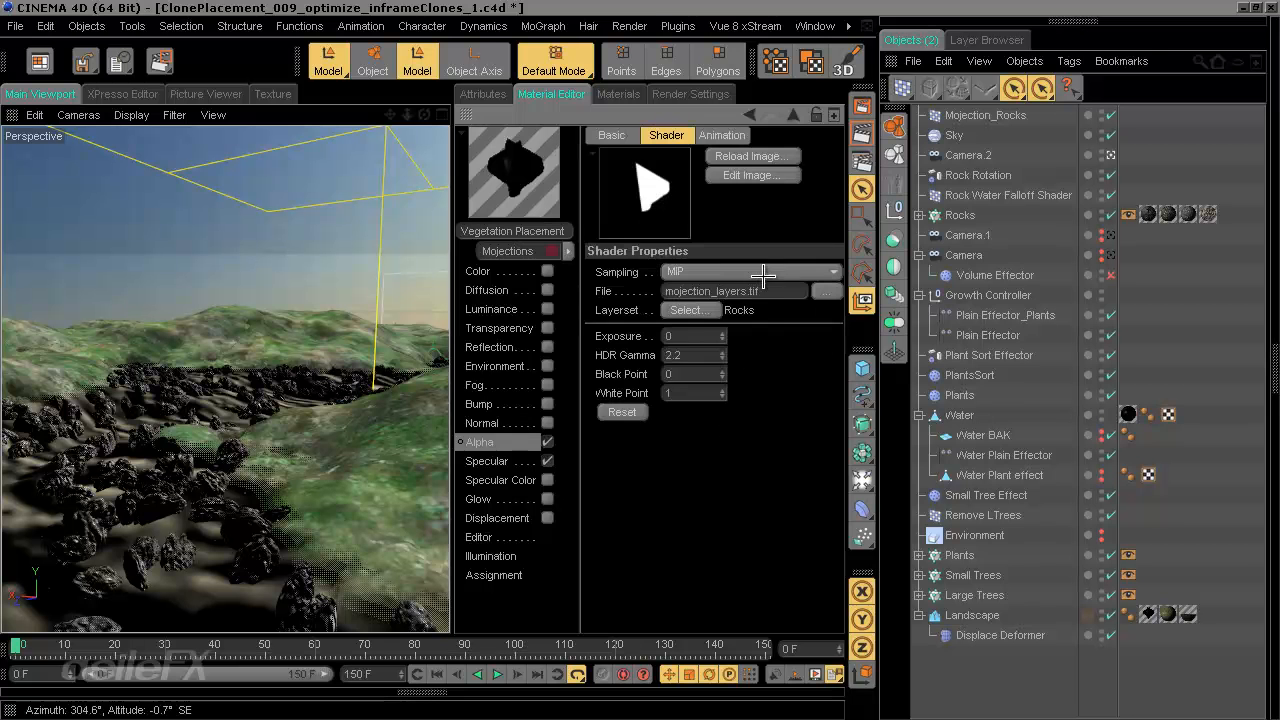
pyautogui.click(690, 310)
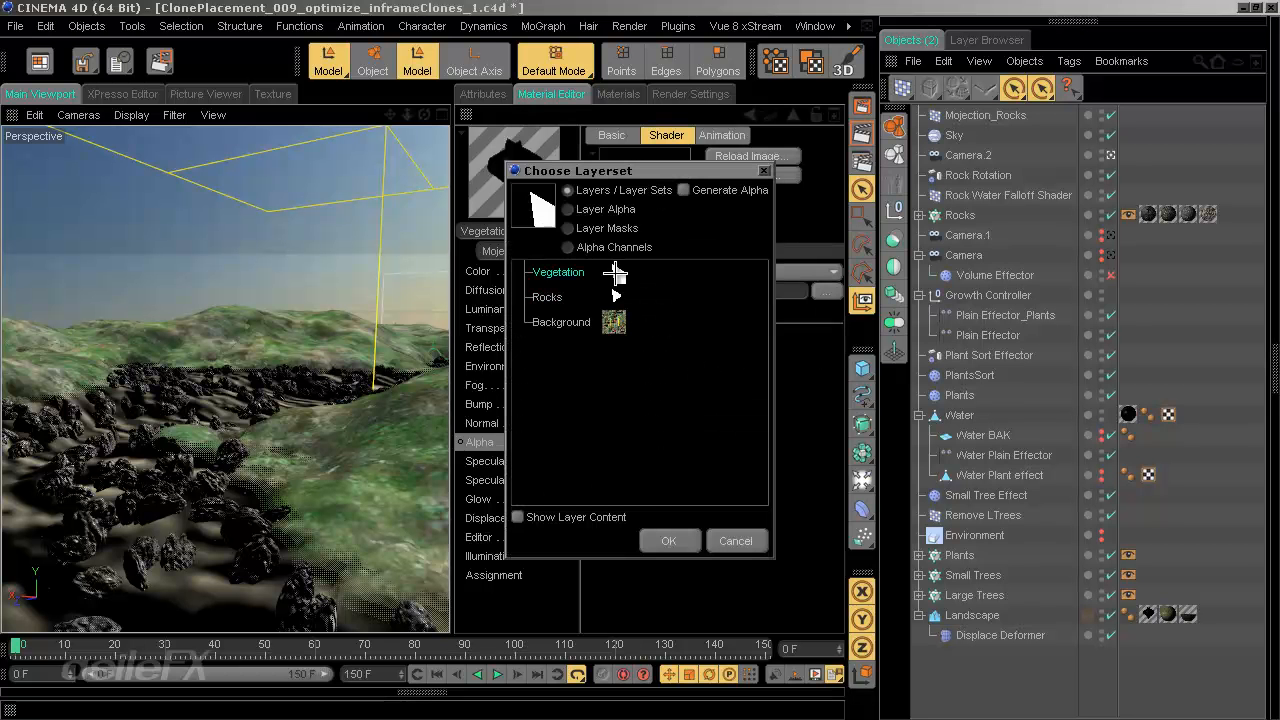
pyautogui.click(667, 537)
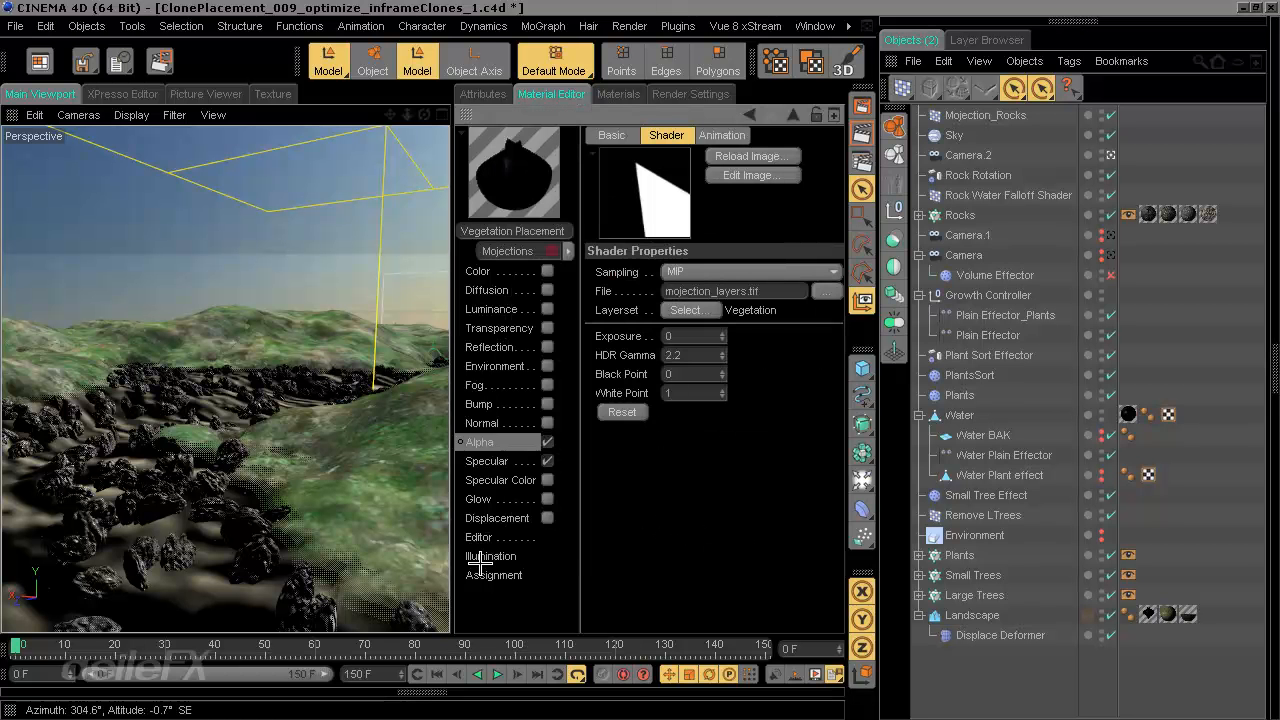
pyautogui.moveTo(523, 177); pyautogui.dragTo(968, 615)
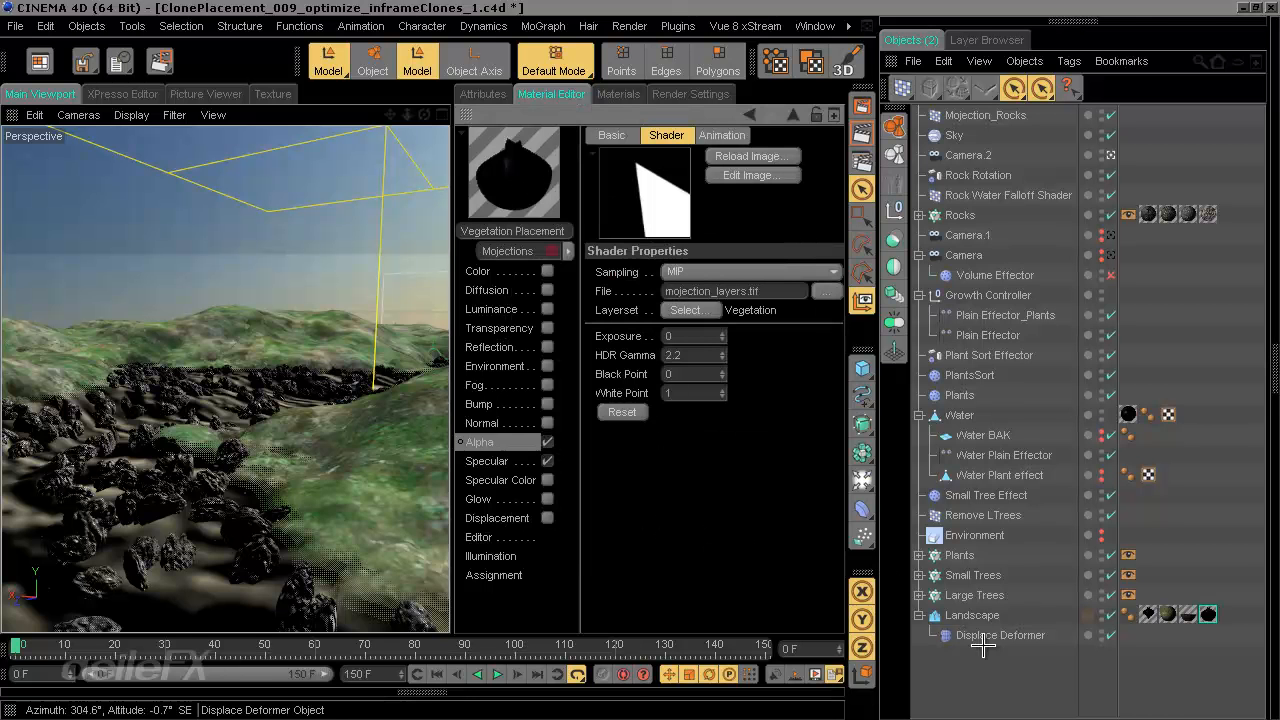
pyautogui.click(1020, 669)
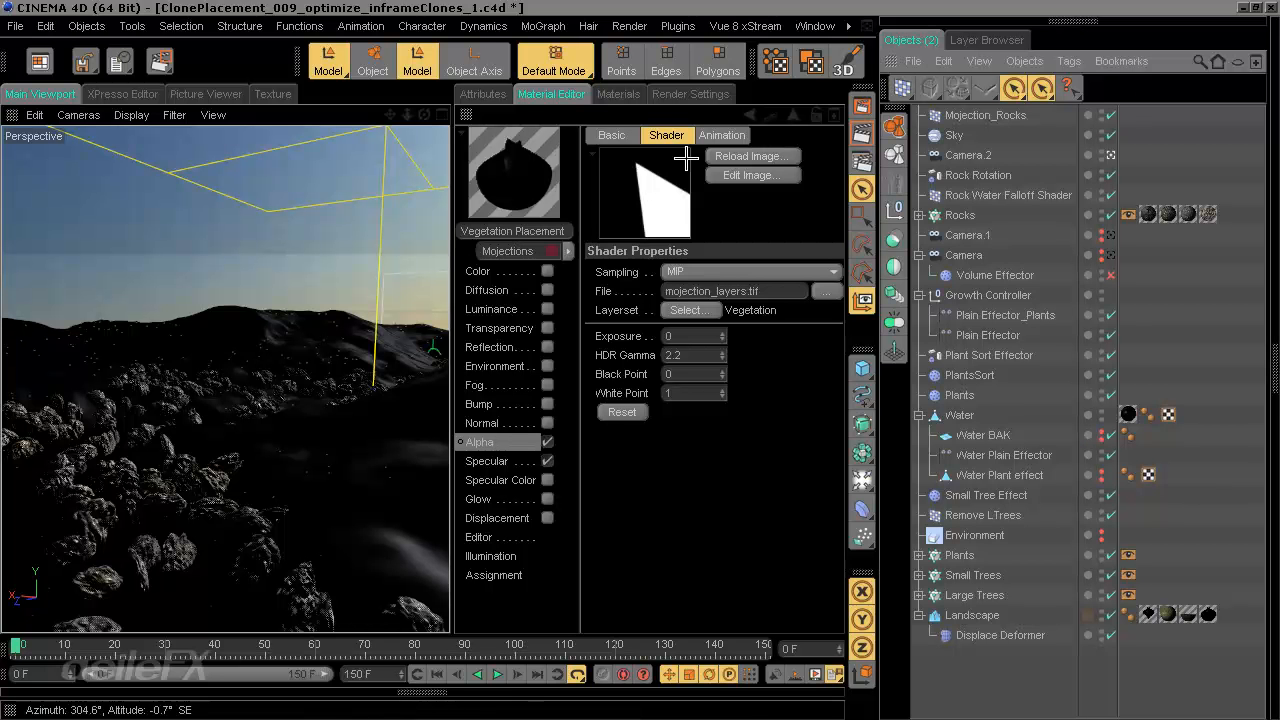
pyautogui.click(959, 555)
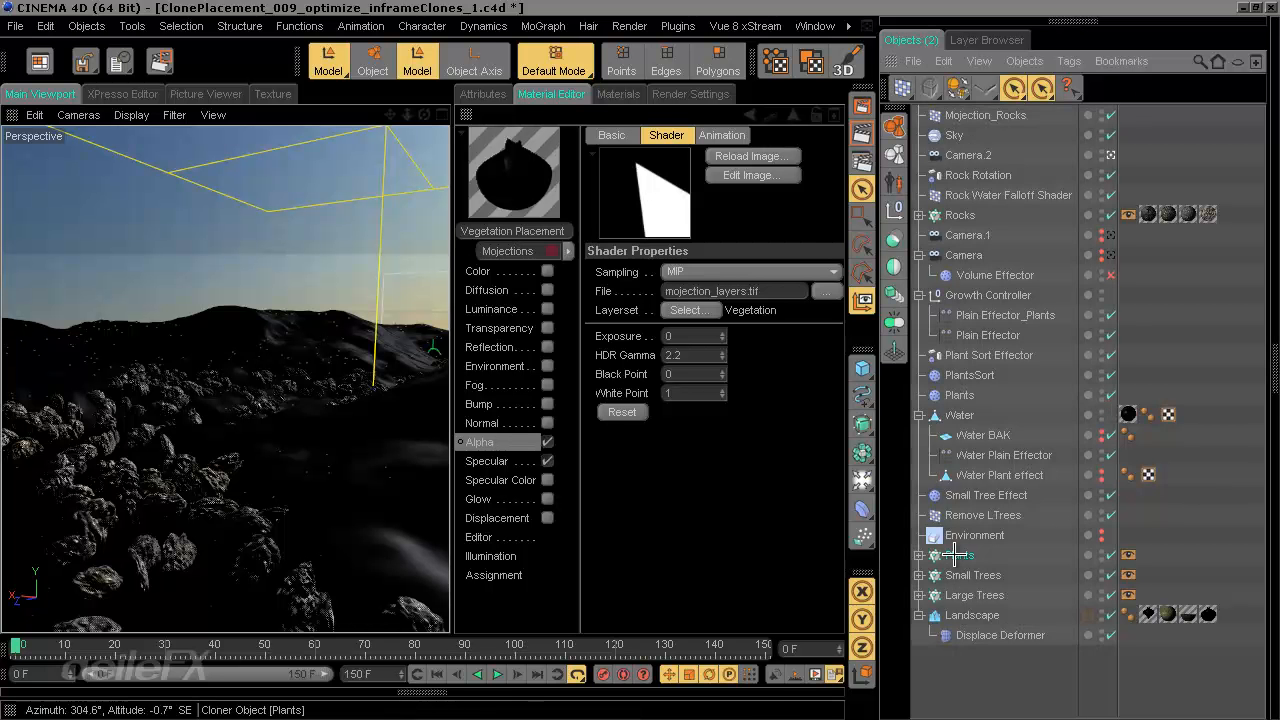
pyautogui.keyDown('shift'); pyautogui.click(980, 595); pyautogui.keyUp('shift')
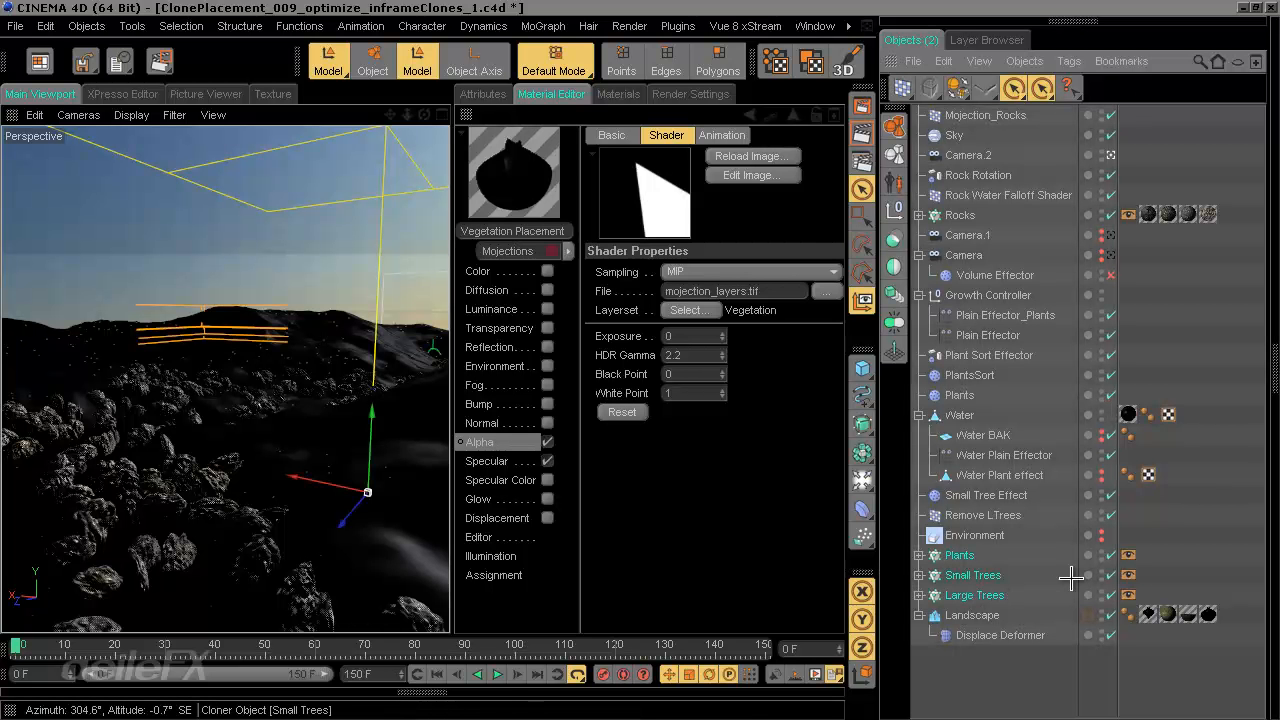
pyautogui.click(1025, 687)
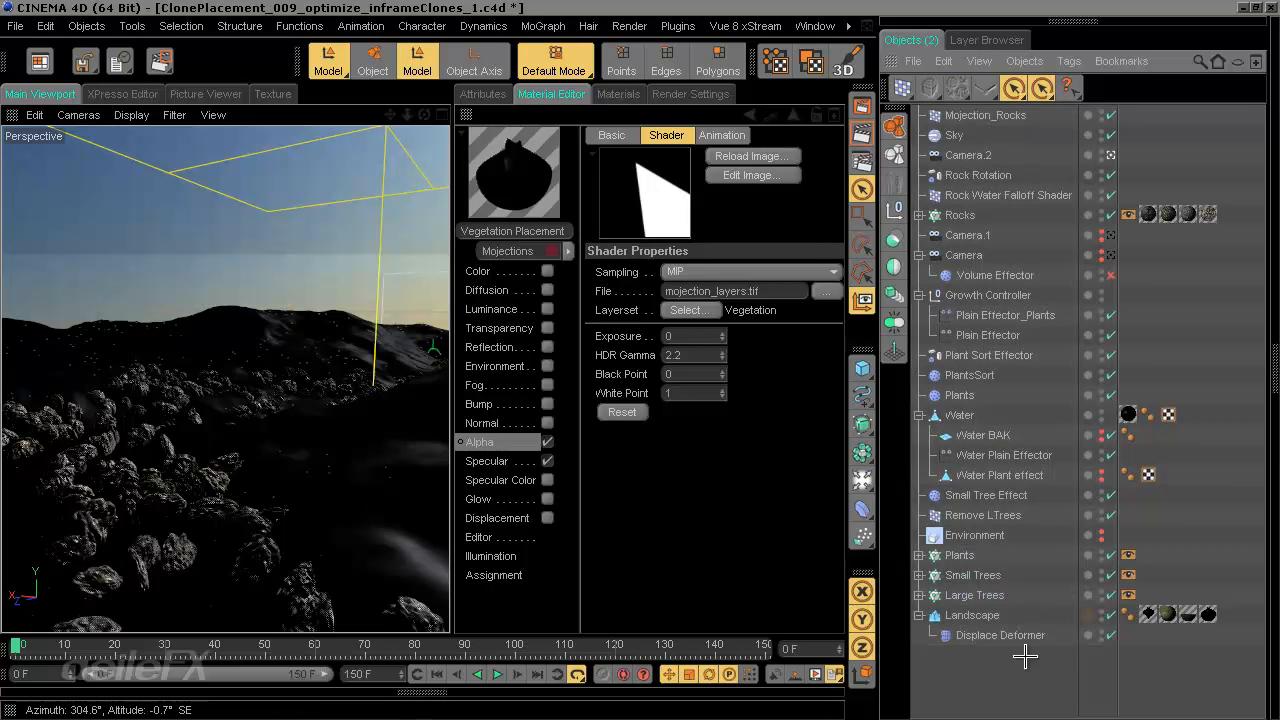
# Step: Add one Shader Effector to the Large Trees and Plants cloners and disable its Scale transform
pyautogui.click(975, 595)
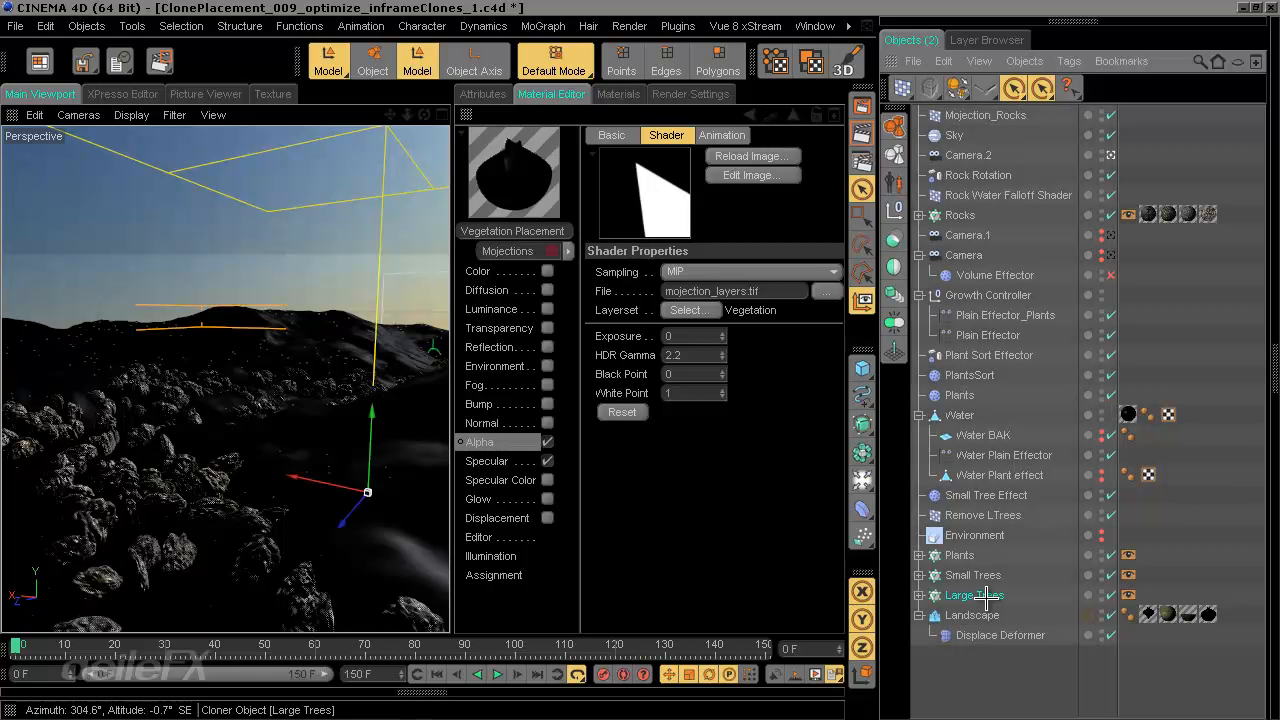
pyautogui.keyDown('ctrl'); pyautogui.click(960, 555); pyautogui.keyUp('ctrl')
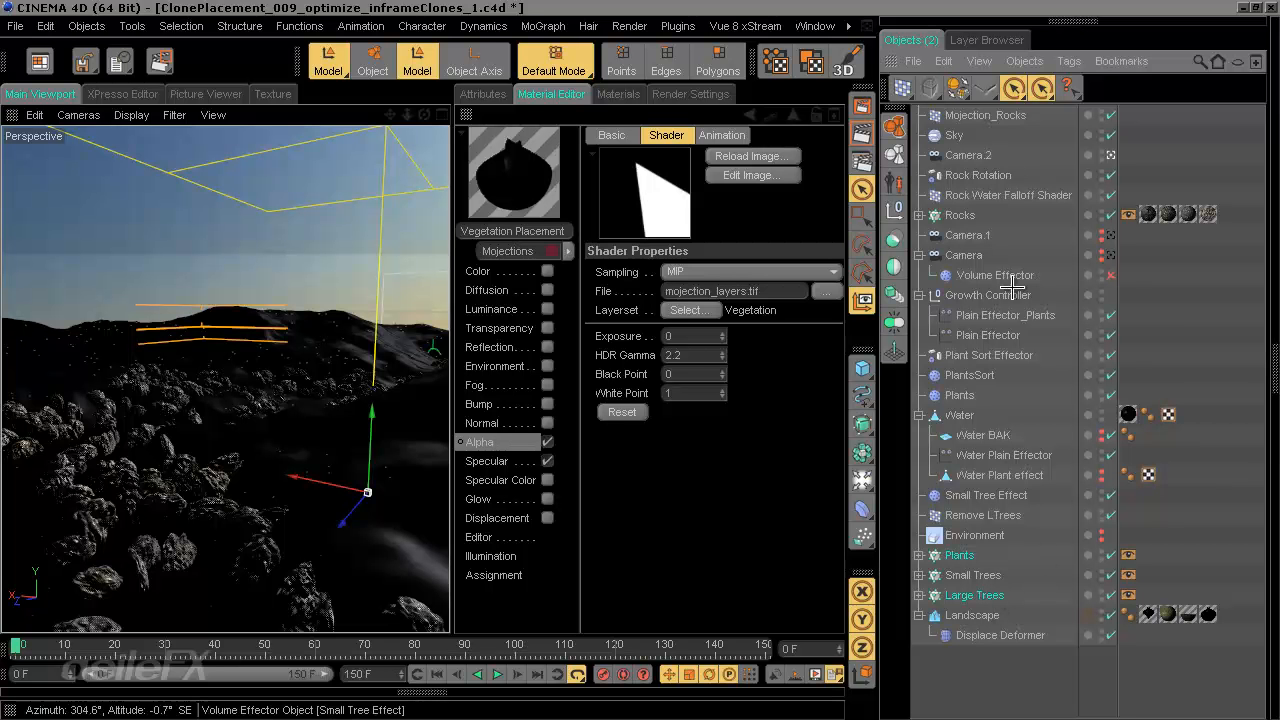
pyautogui.click(903, 87)
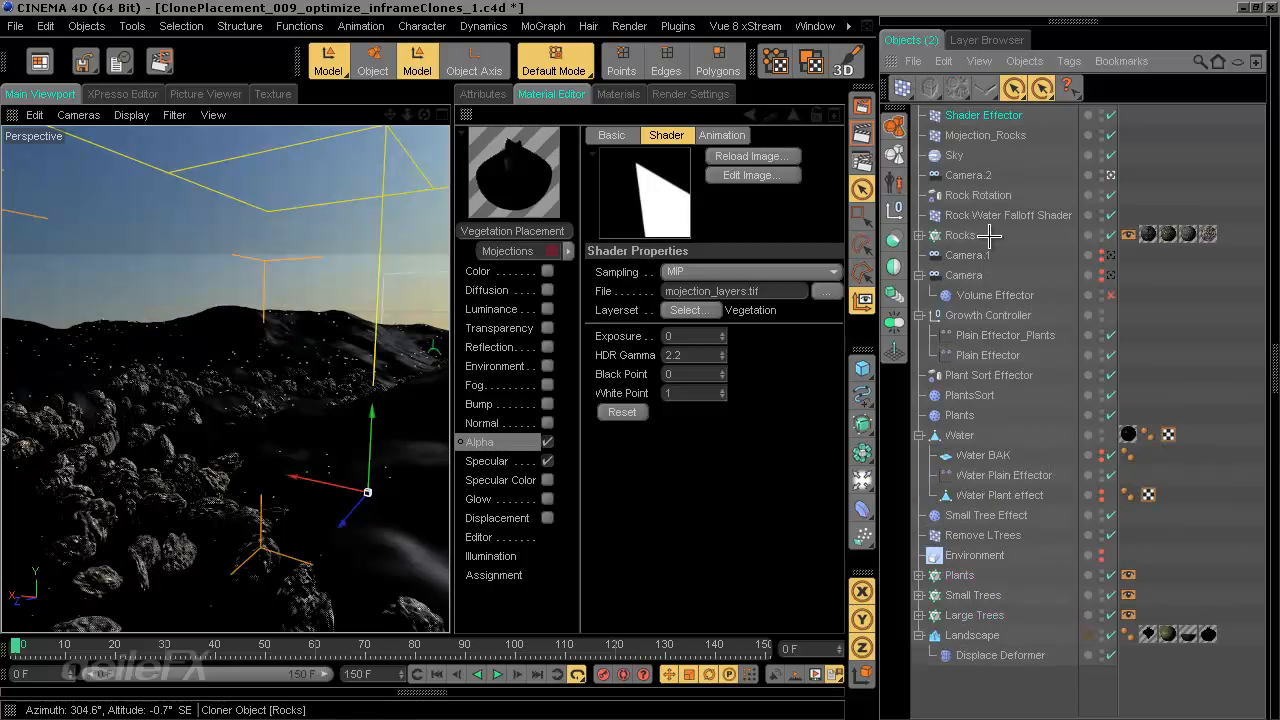
pyautogui.click(470, 94)
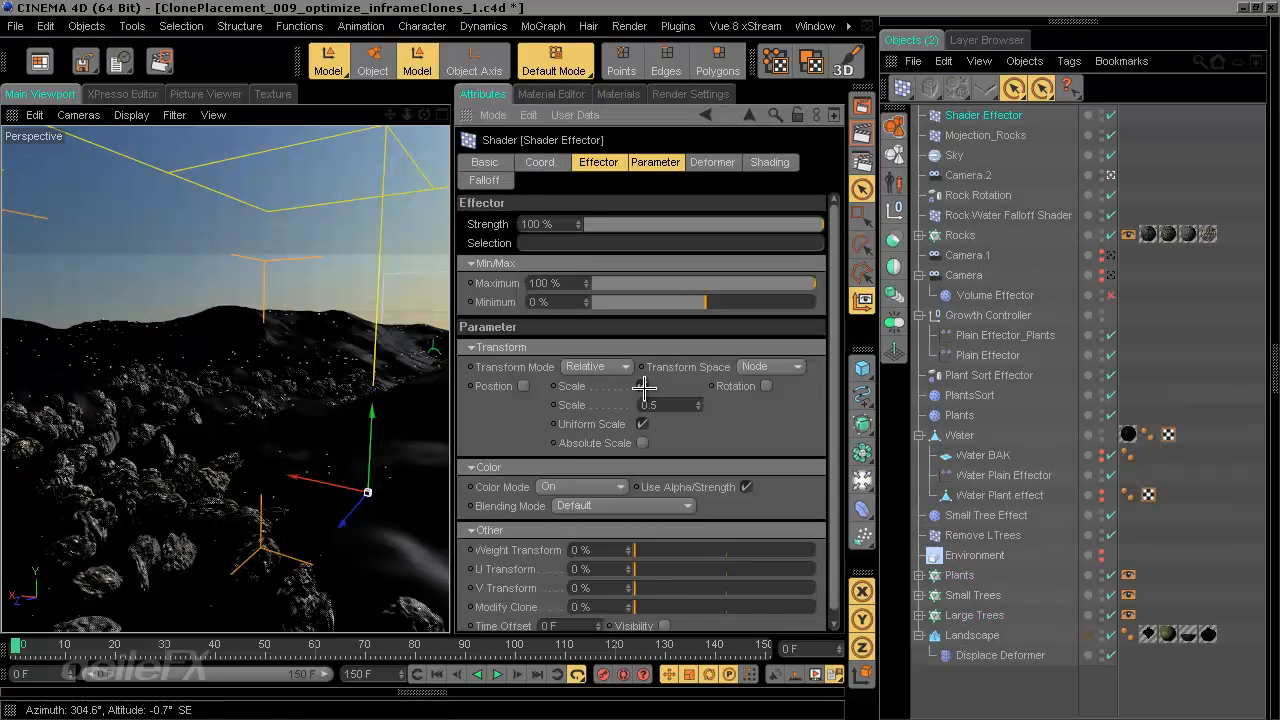
pyautogui.click(596, 385)
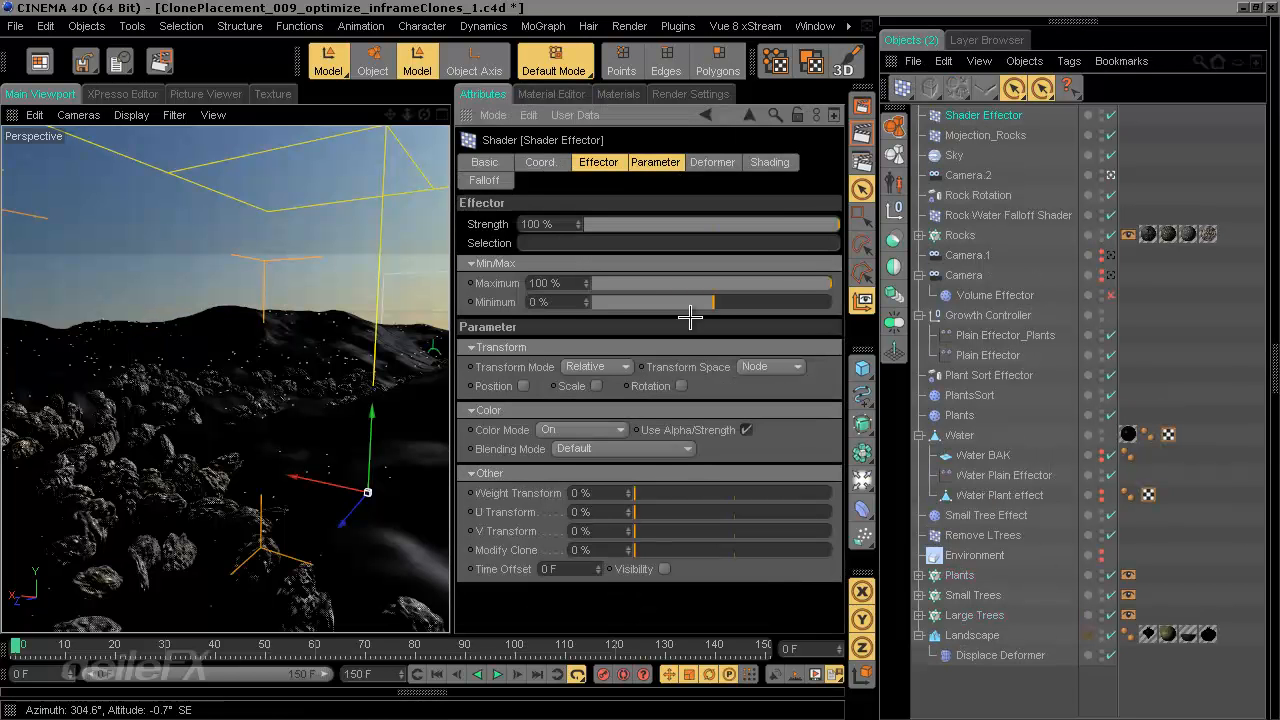
# Step: Rename the new Shader Effector as Mojection_Vege
pyautogui.doubleClick(988, 115)
pyautogui.write('Mojection_V')
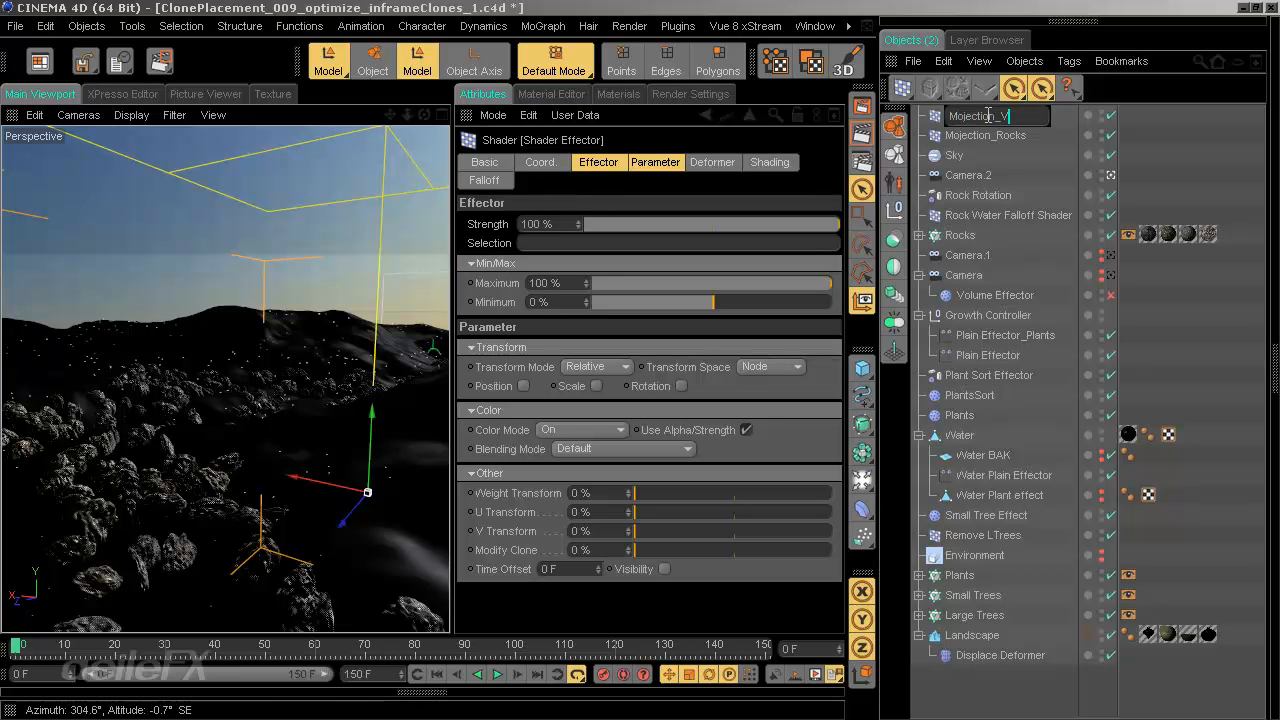
pyautogui.write('ege')
pyautogui.press('Return')
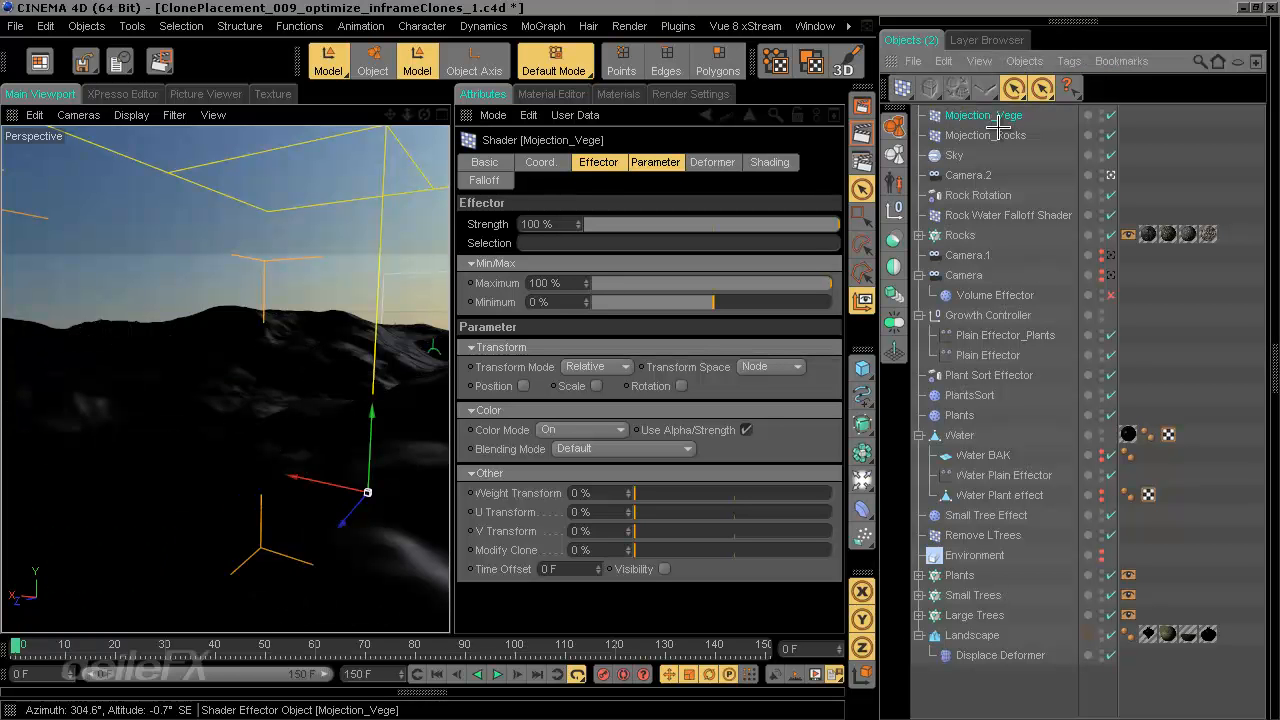
pyautogui.click(983, 677)
# Step: Set Mojection_Vege's shading channel to Alpha, link the Landscape's Vegetation Placement texture tag, and turn off its tiling
pyautogui.click(1016, 116)
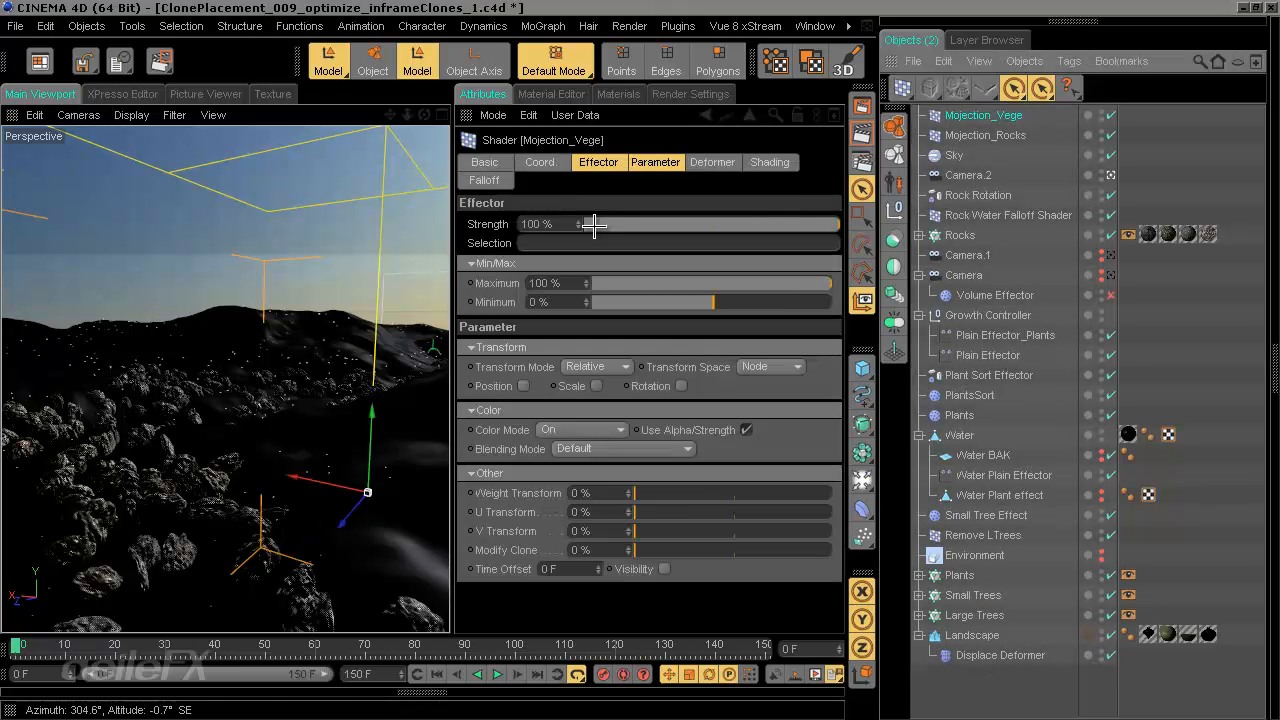
pyautogui.click(768, 162)
pyautogui.click(565, 223)
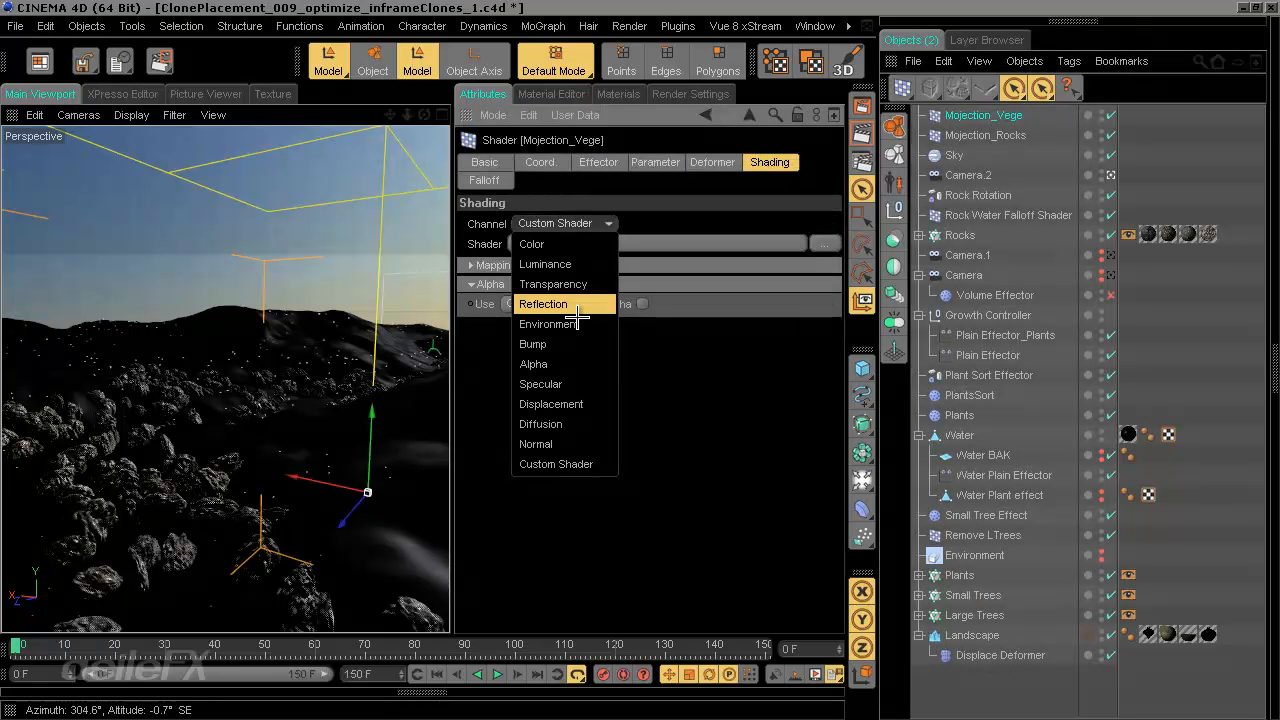
pyautogui.click(570, 358)
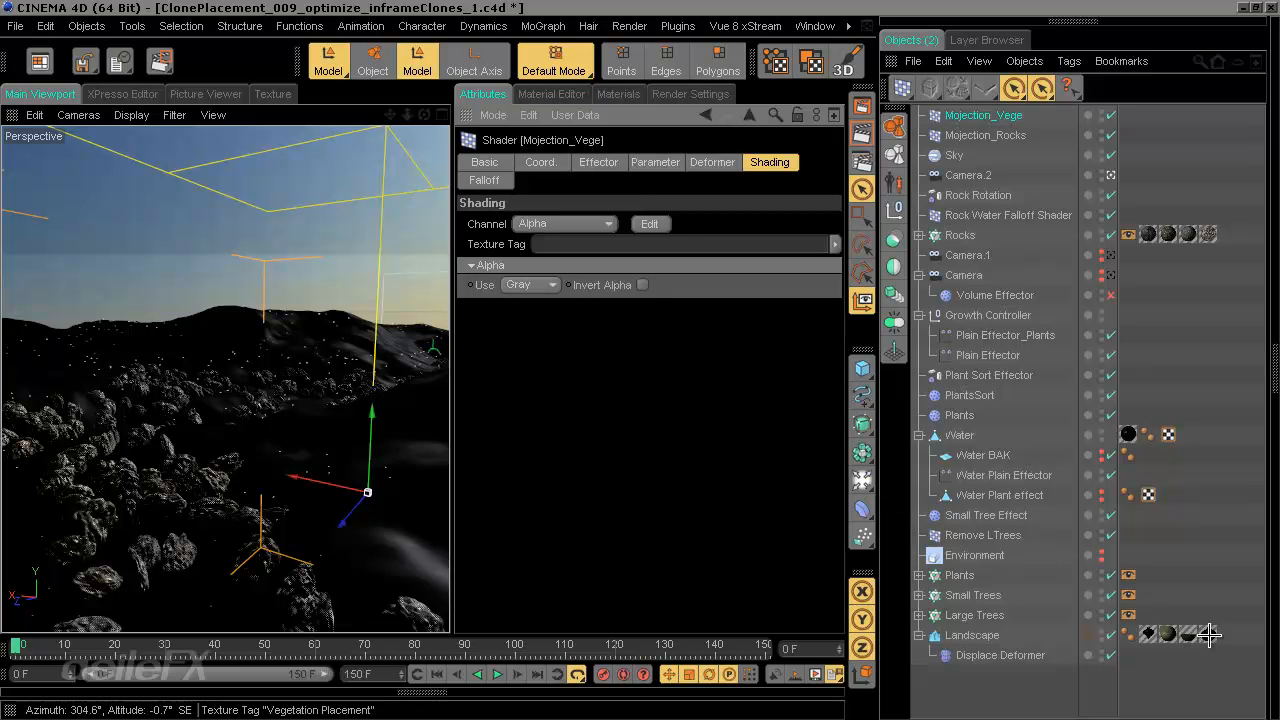
pyautogui.moveTo(1208, 634)
pyautogui.mouseDown()
pyautogui.moveTo(686, 267)
pyautogui.moveTo(672, 244)
pyautogui.mouseUp()
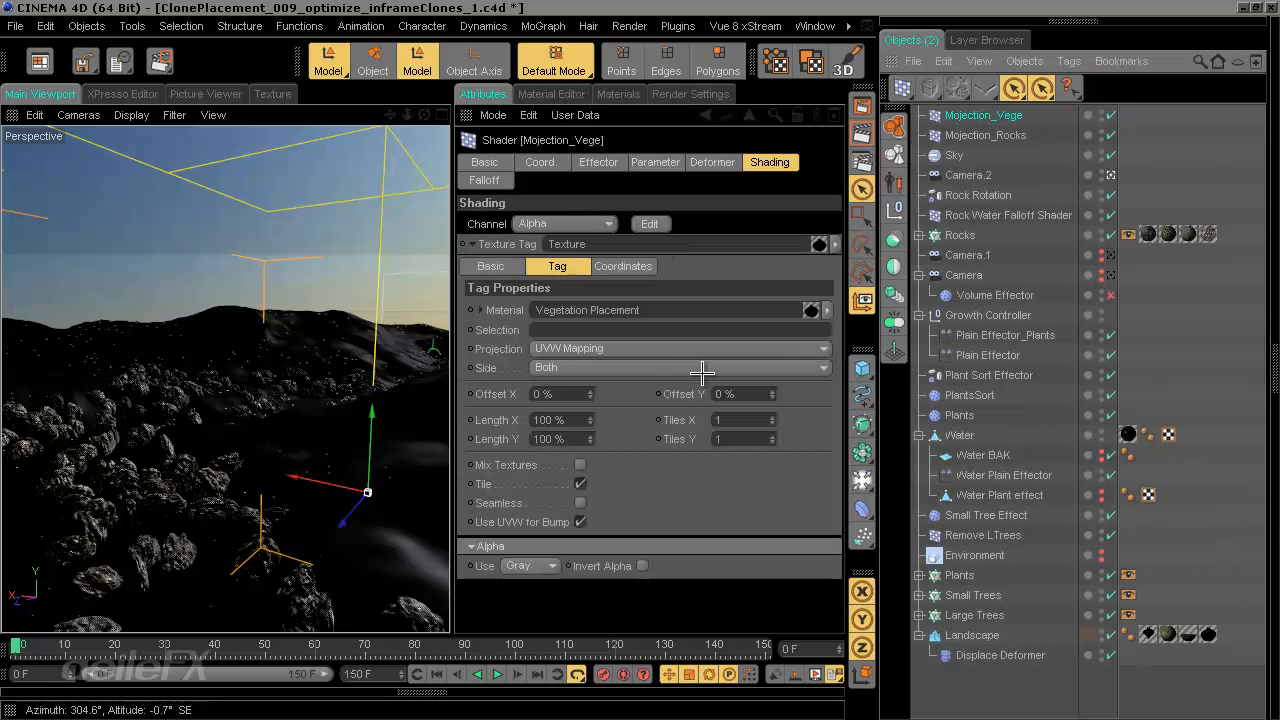
pyautogui.click(580, 484)
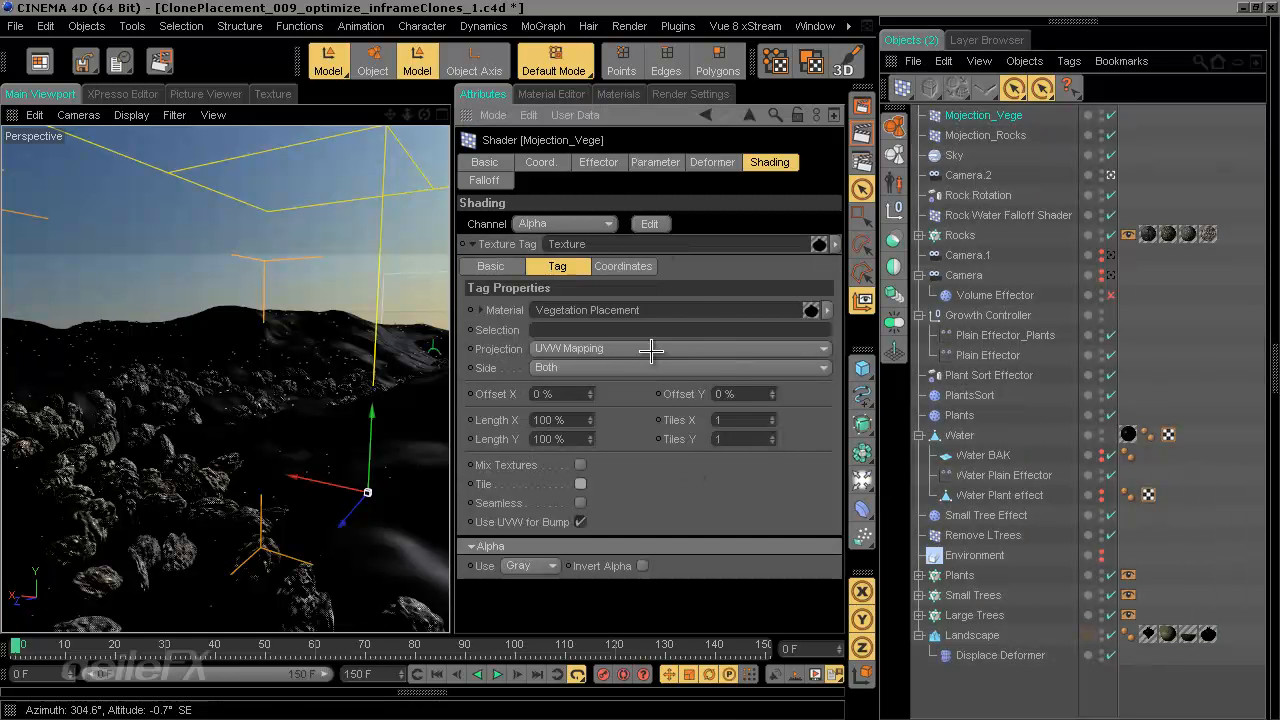
# Step: Move the Vegetation Placement texture tag ahead of the other material tags on the Landscape object
pyautogui.click(610, 166)
pyautogui.click(639, 166)
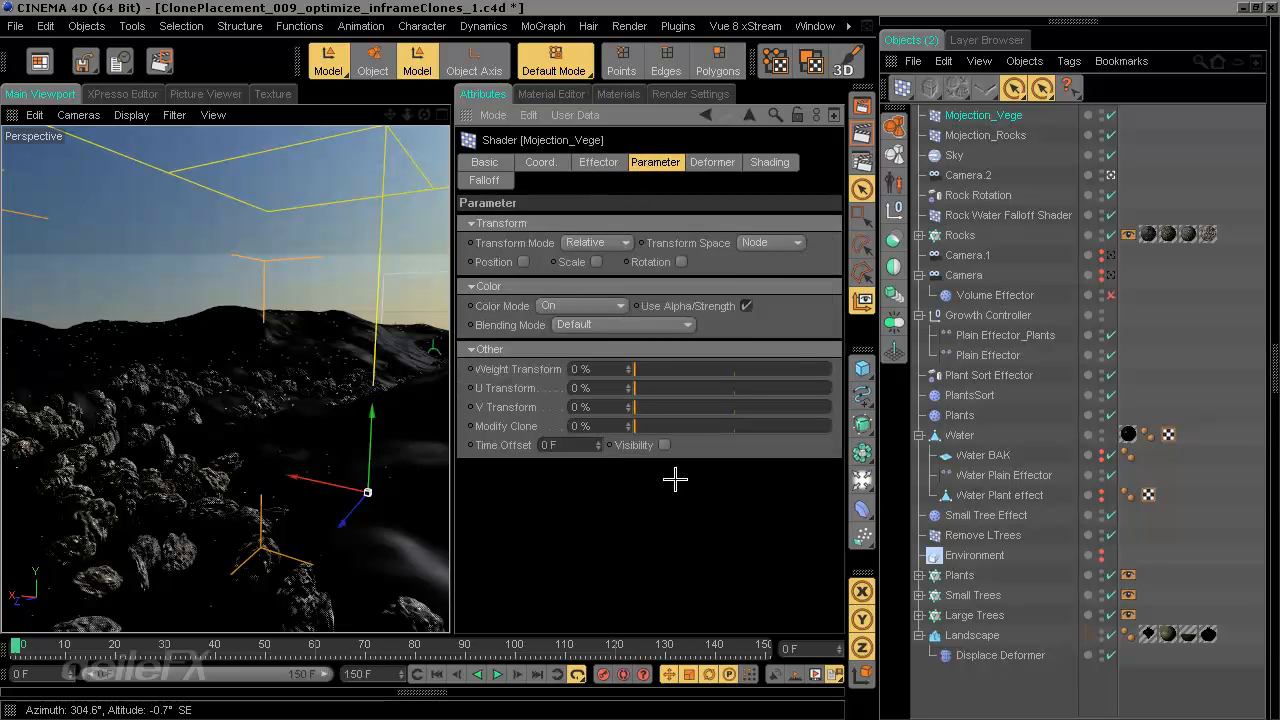
pyautogui.click(1094, 677)
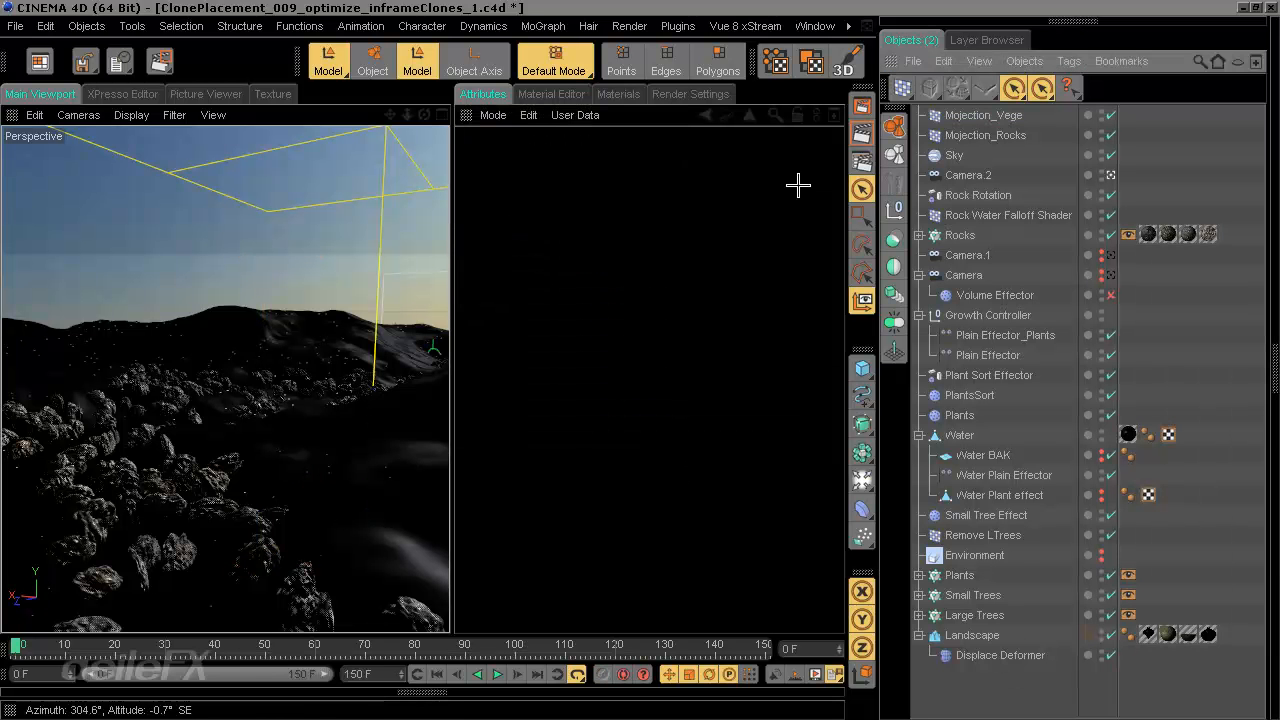
pyautogui.keyDown('ctrl'); pyautogui.click(476, 116); pyautogui.keyUp('ctrl')
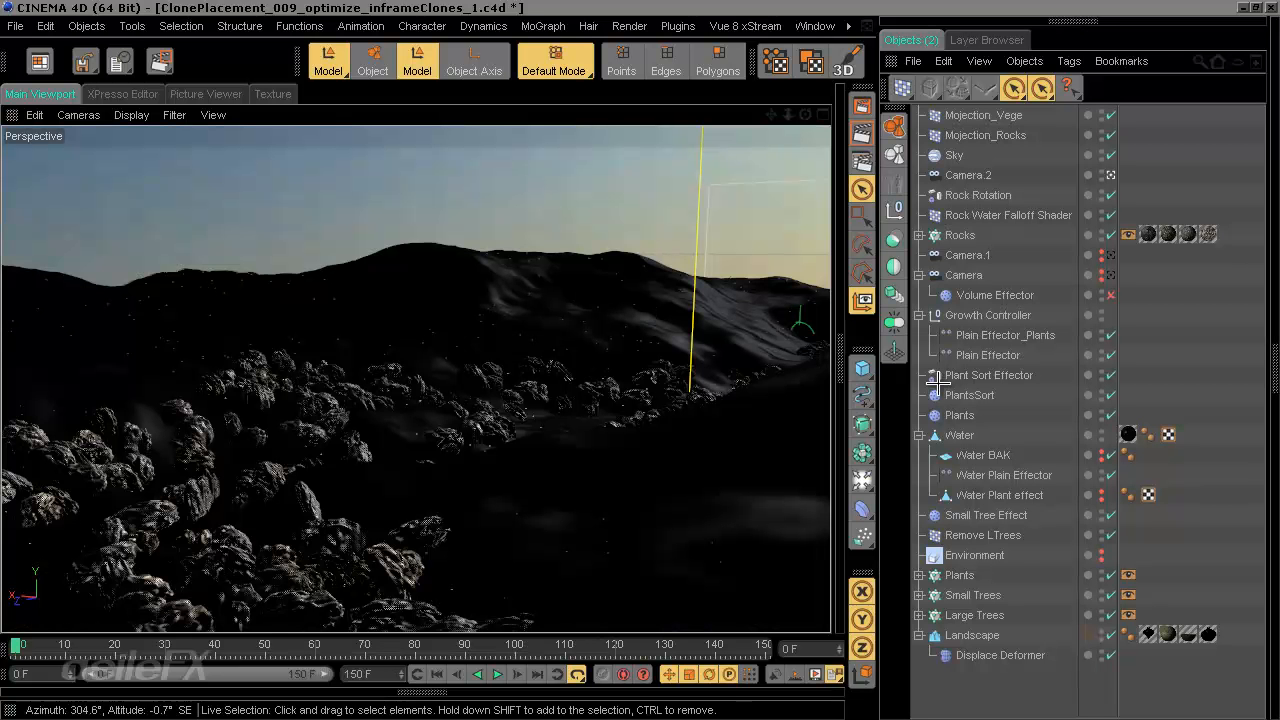
pyautogui.moveTo(1210, 643); pyautogui.dragTo(1145, 645)
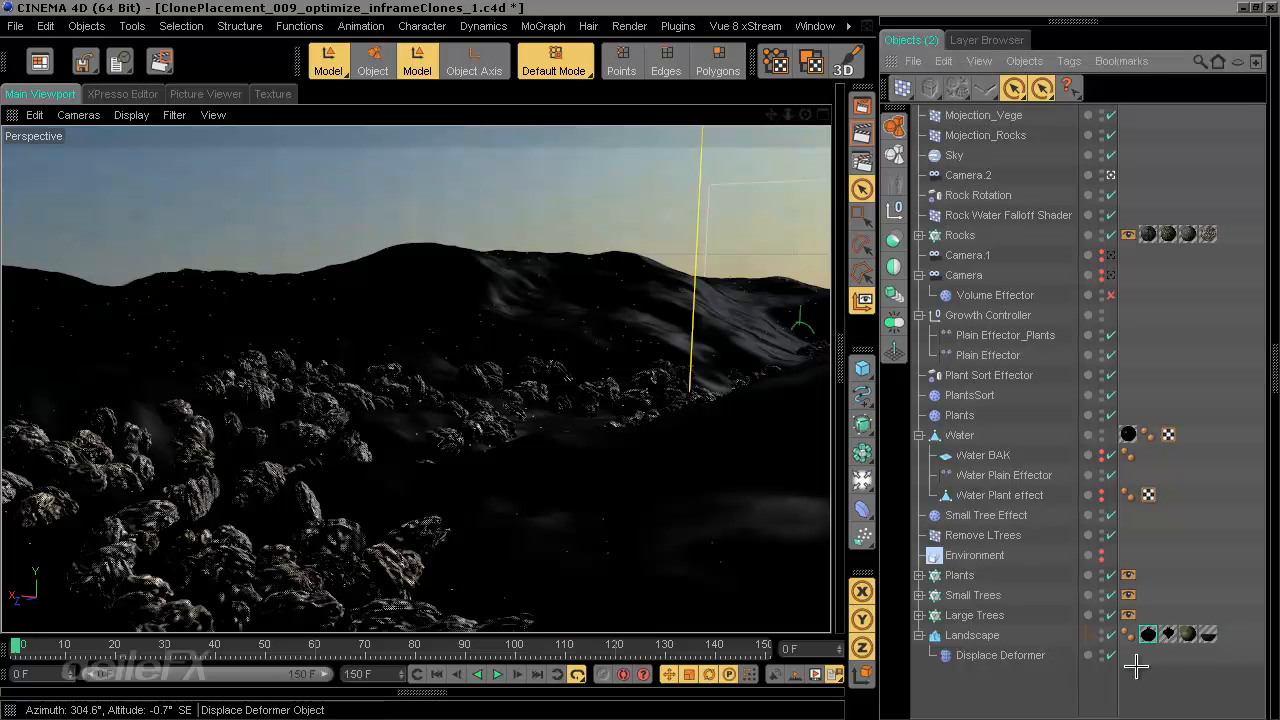
# Step: Play the animation in the Top view to frame 122 to check how the vegetation clones are distributed
pyautogui.middleClick(668, 225)
pyautogui.middleClick(612, 193)
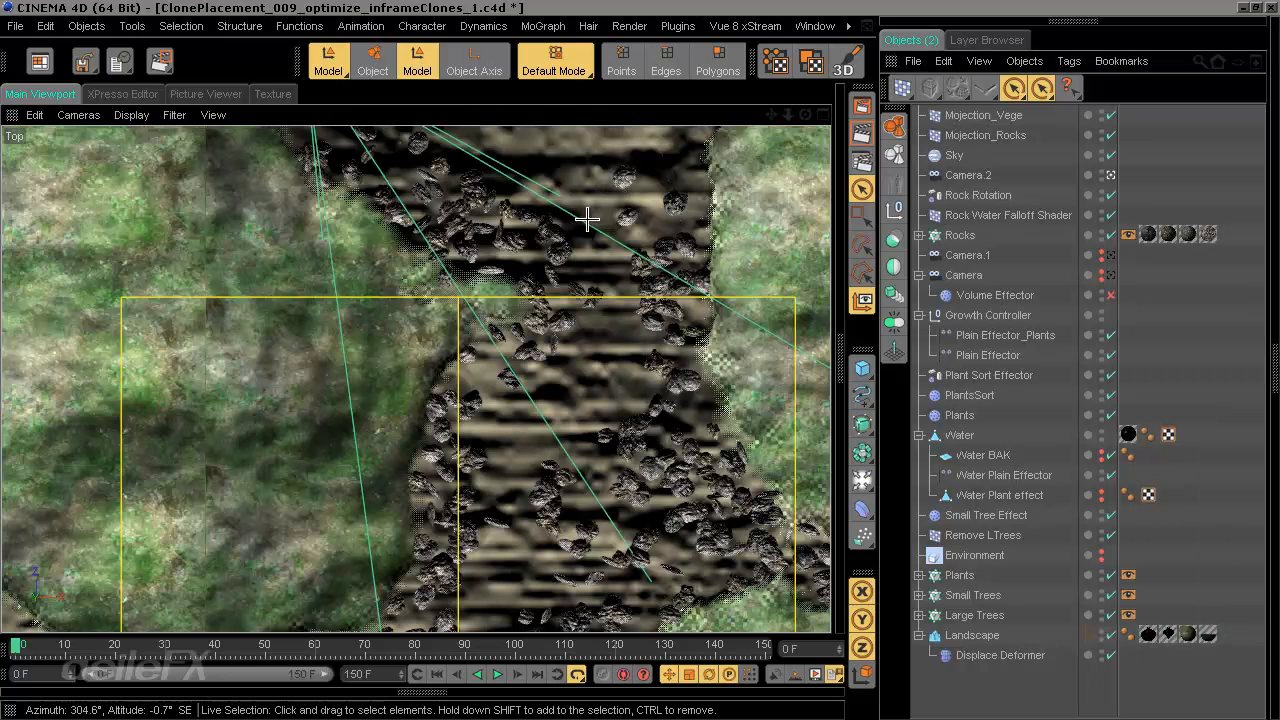
pyautogui.keyDown('alt'); pyautogui.moveTo(613, 338); pyautogui.dragTo(516, 250, button='middle'); pyautogui.keyUp('alt')
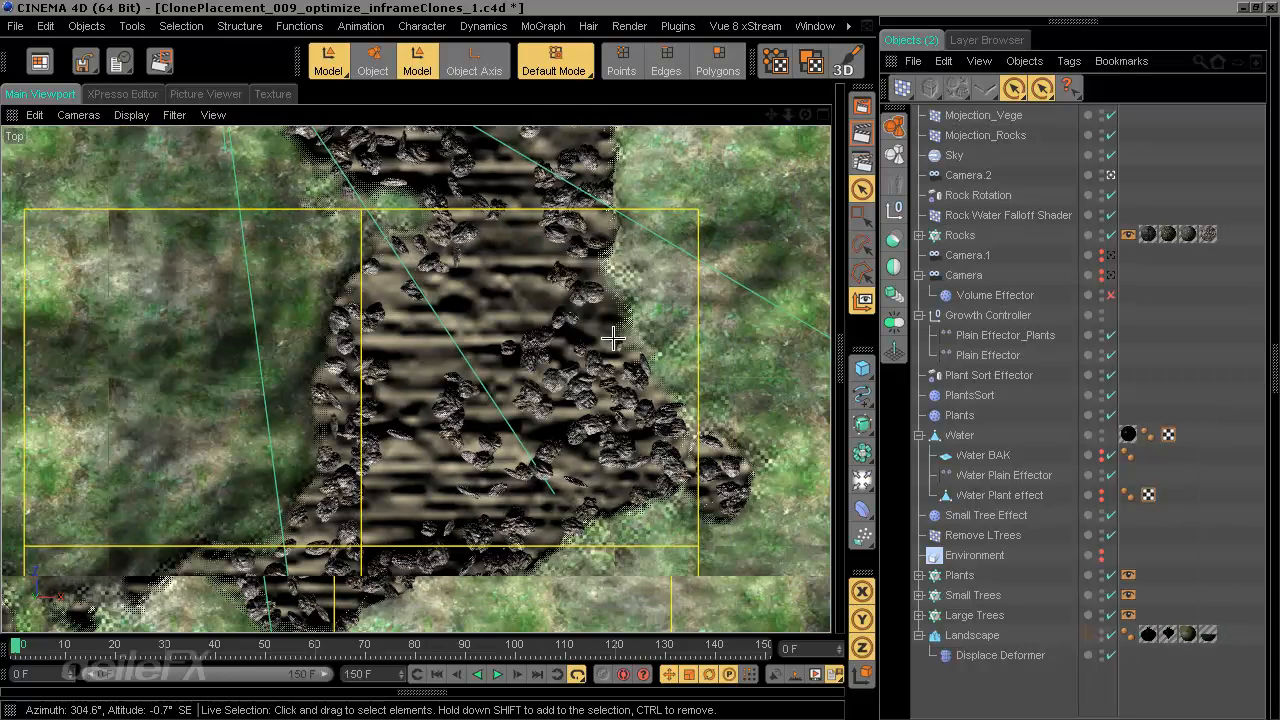
pyautogui.scroll(-3, 613, 338)
pyautogui.press('F8')
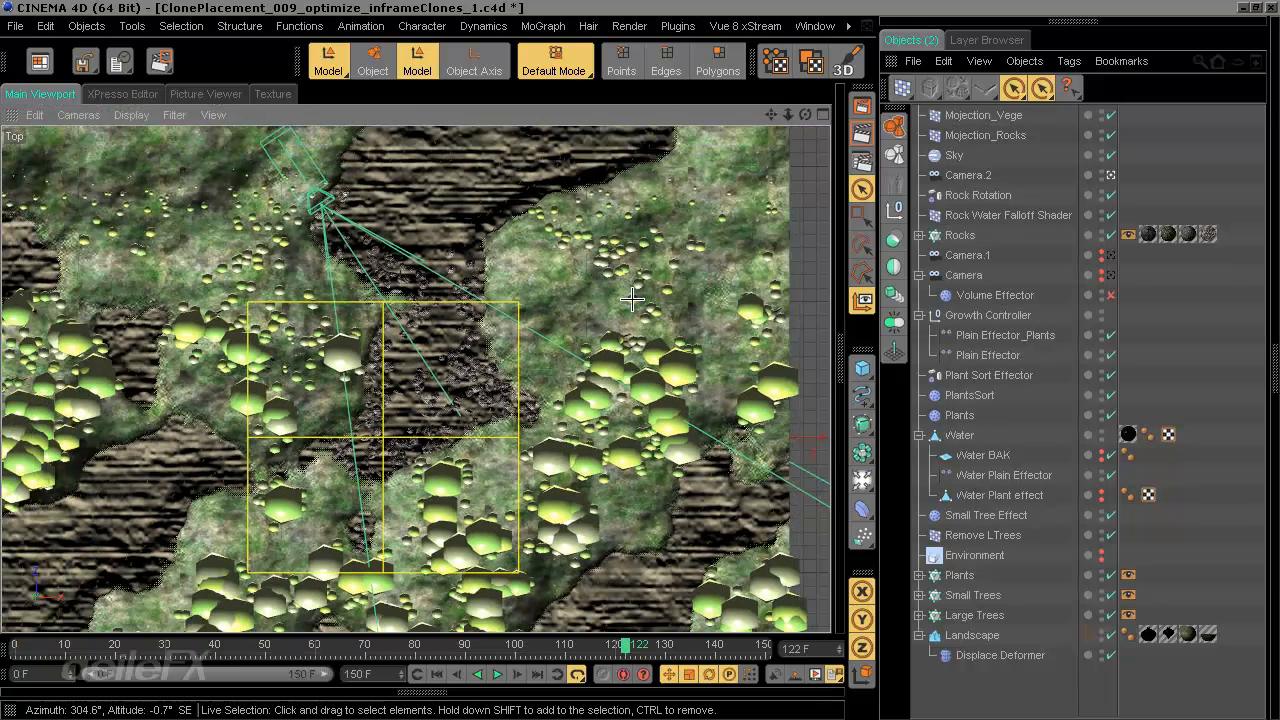
# Step: Turn on the Visibility parameter of Mojection_Vege and check the clones at frames 61 and 109
pyautogui.click(842, 332)
pyautogui.click(990, 115)
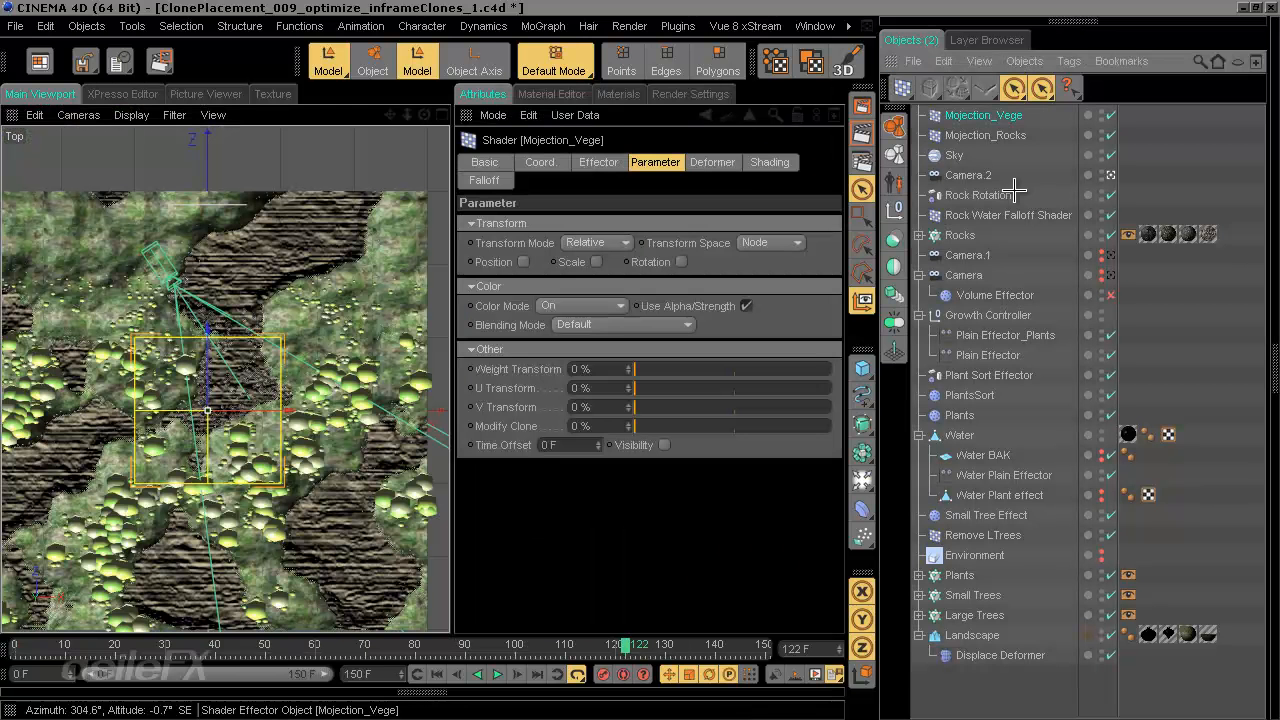
pyautogui.click(664, 445)
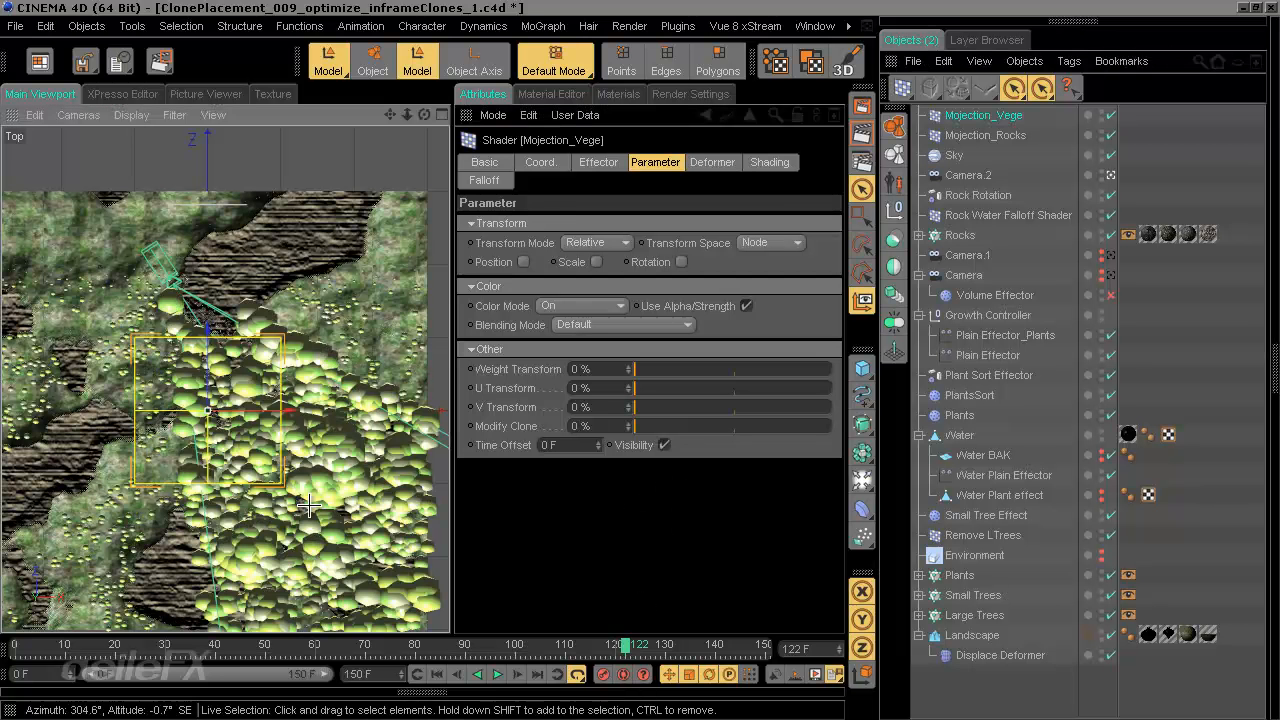
pyautogui.keyDown('alt'); pyautogui.moveTo(448, 355); pyautogui.dragTo(448, 360, button='middle'); pyautogui.keyUp('alt')
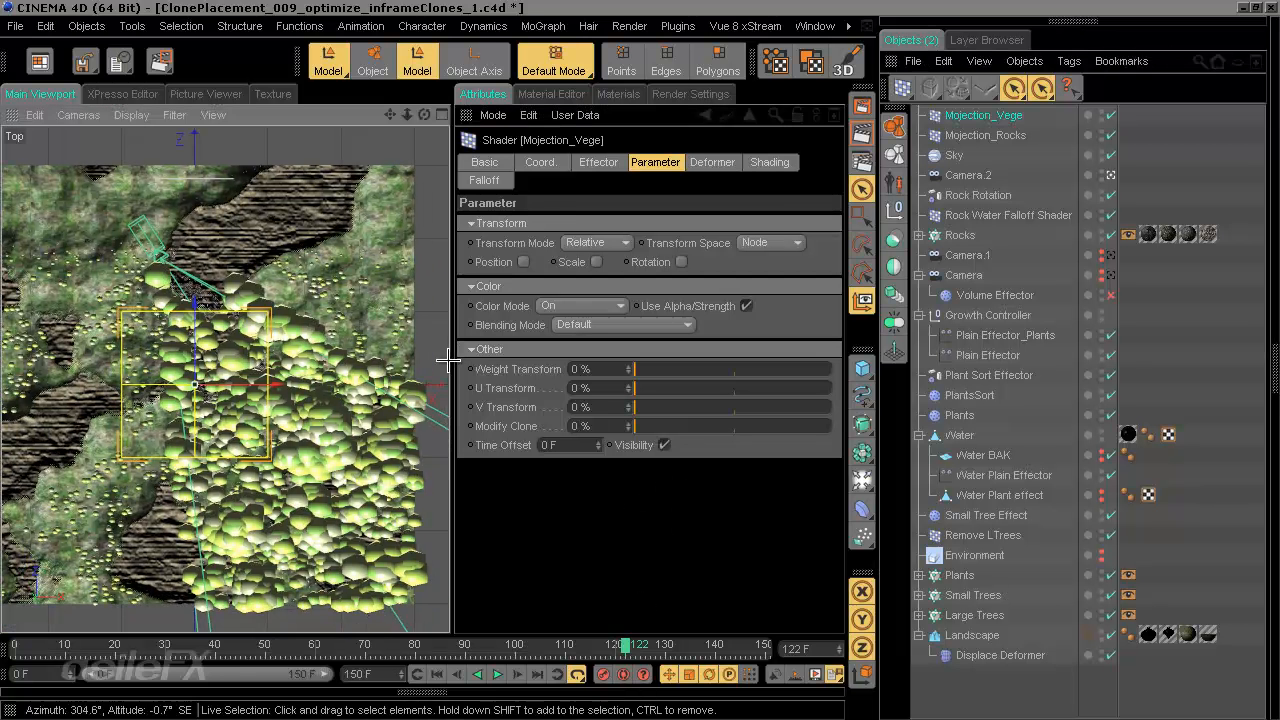
pyautogui.scroll(2, 448, 360)
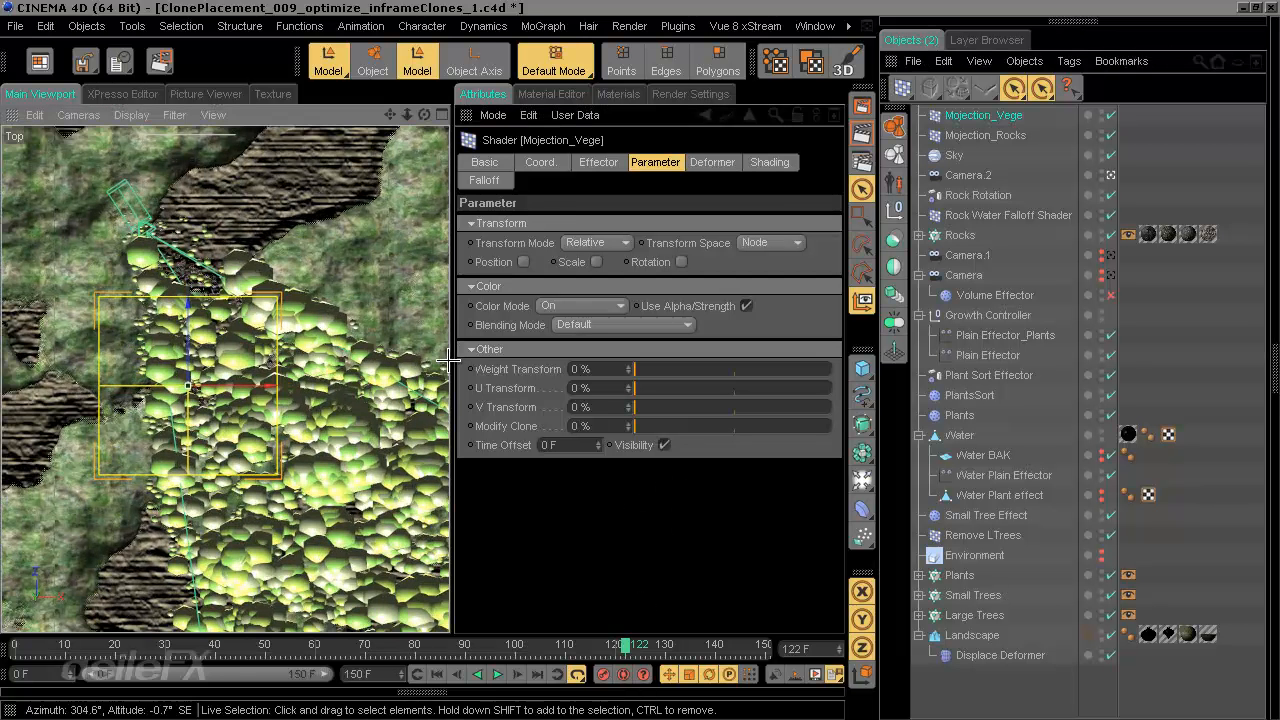
pyautogui.click(449, 645)
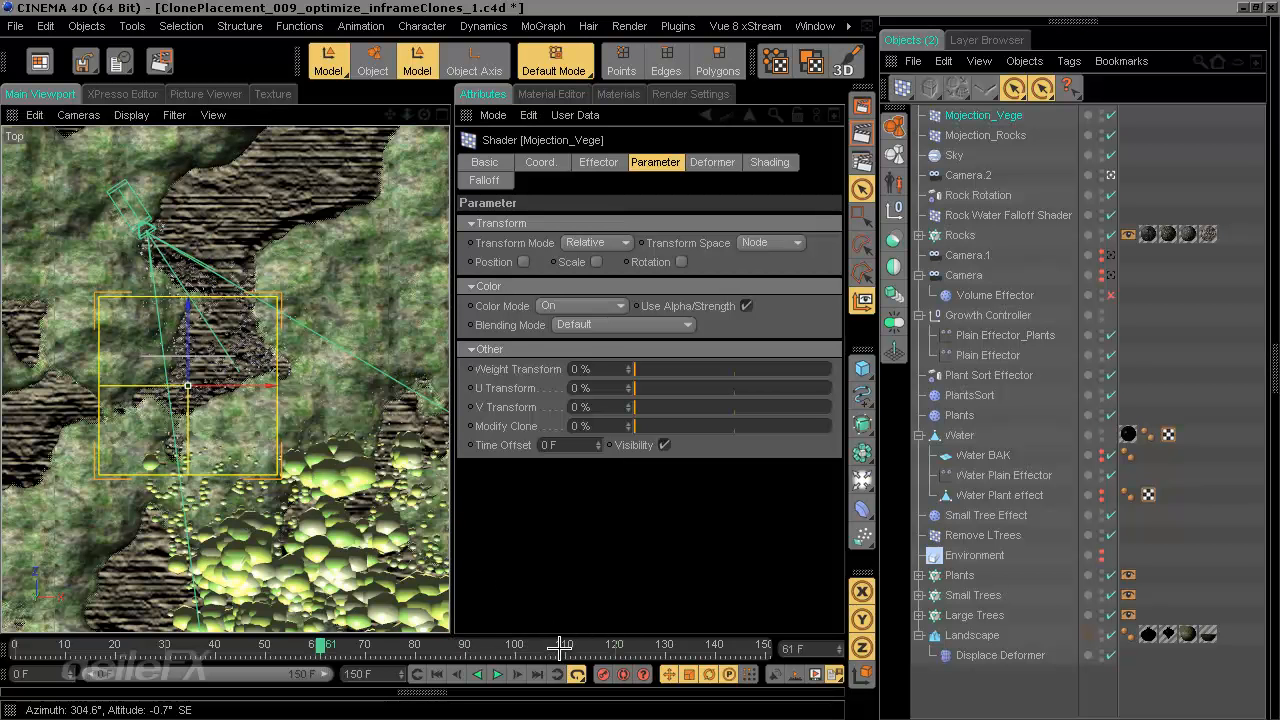
pyautogui.click(561, 646)
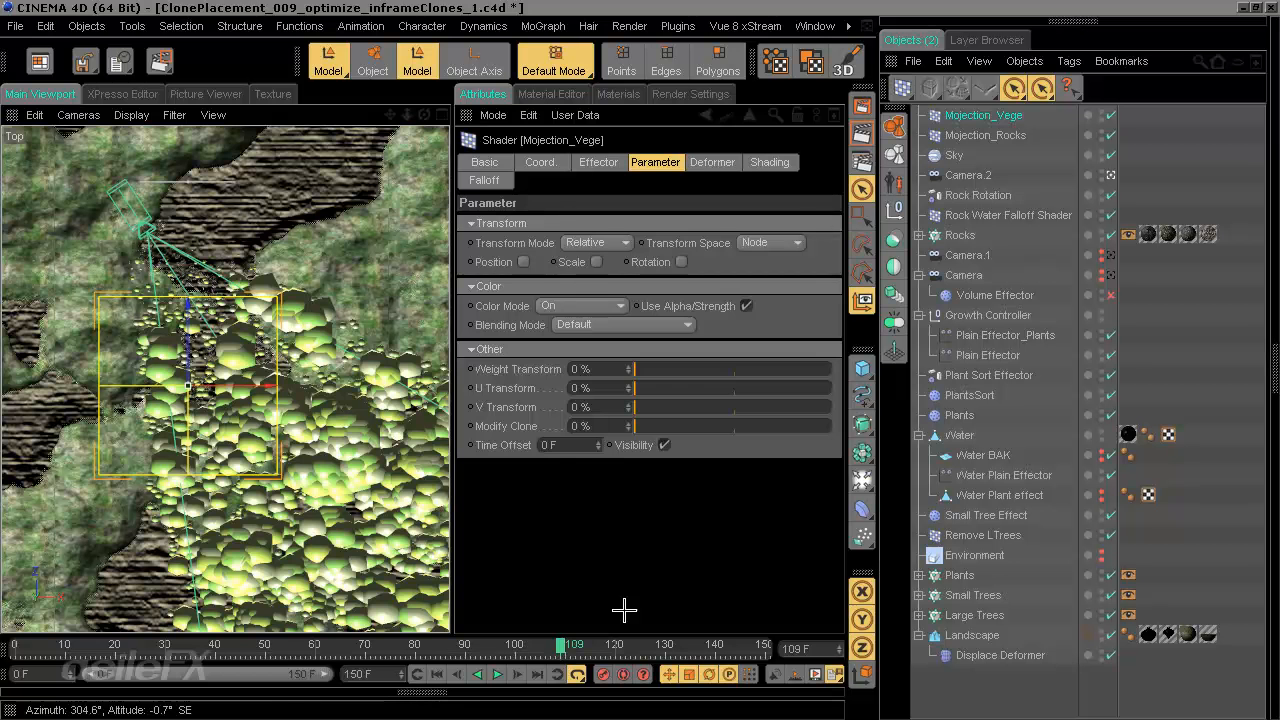
# Step: Set Mojection_Vege's falloff weight to 0 % and scrub the animation back and forth, ending at frame 131
pyautogui.click(484, 180)
pyautogui.moveTo(618, 262); pyautogui.dragTo(564, 261)
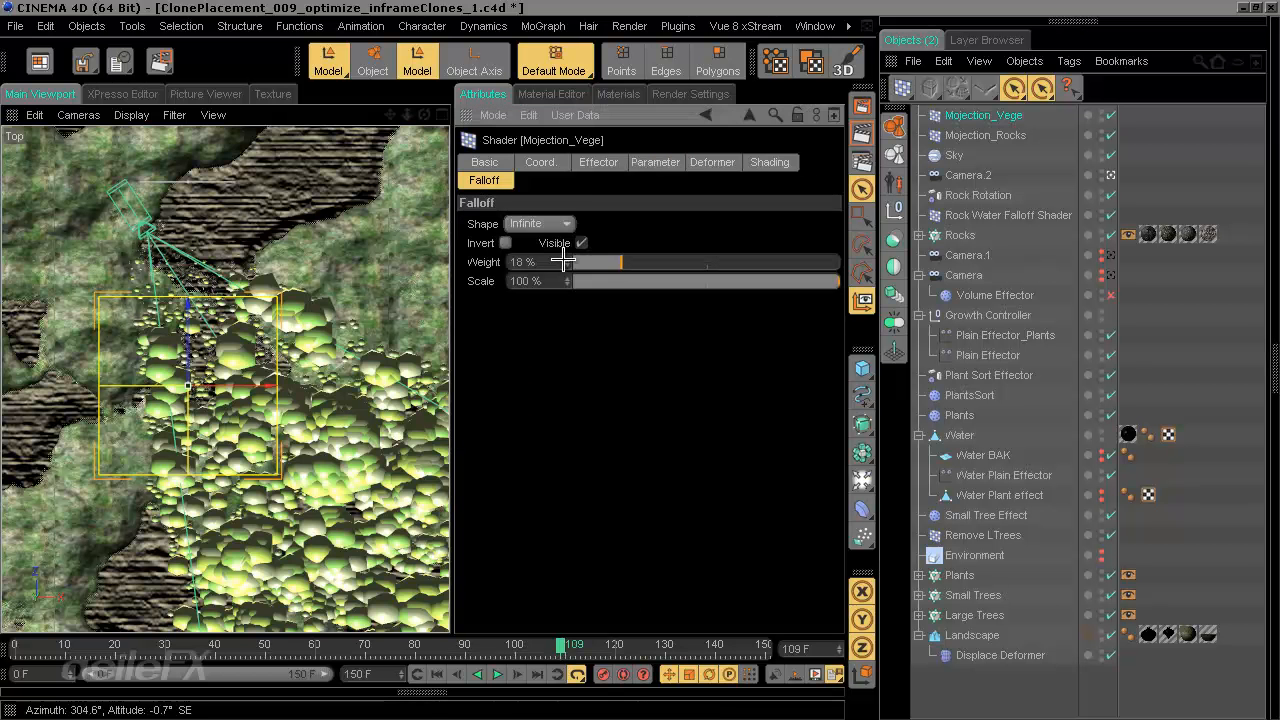
pyautogui.keyDown('alt'); pyautogui.moveTo(345, 506); pyautogui.dragTo(311, 427, button='middle'); pyautogui.keyUp('alt')
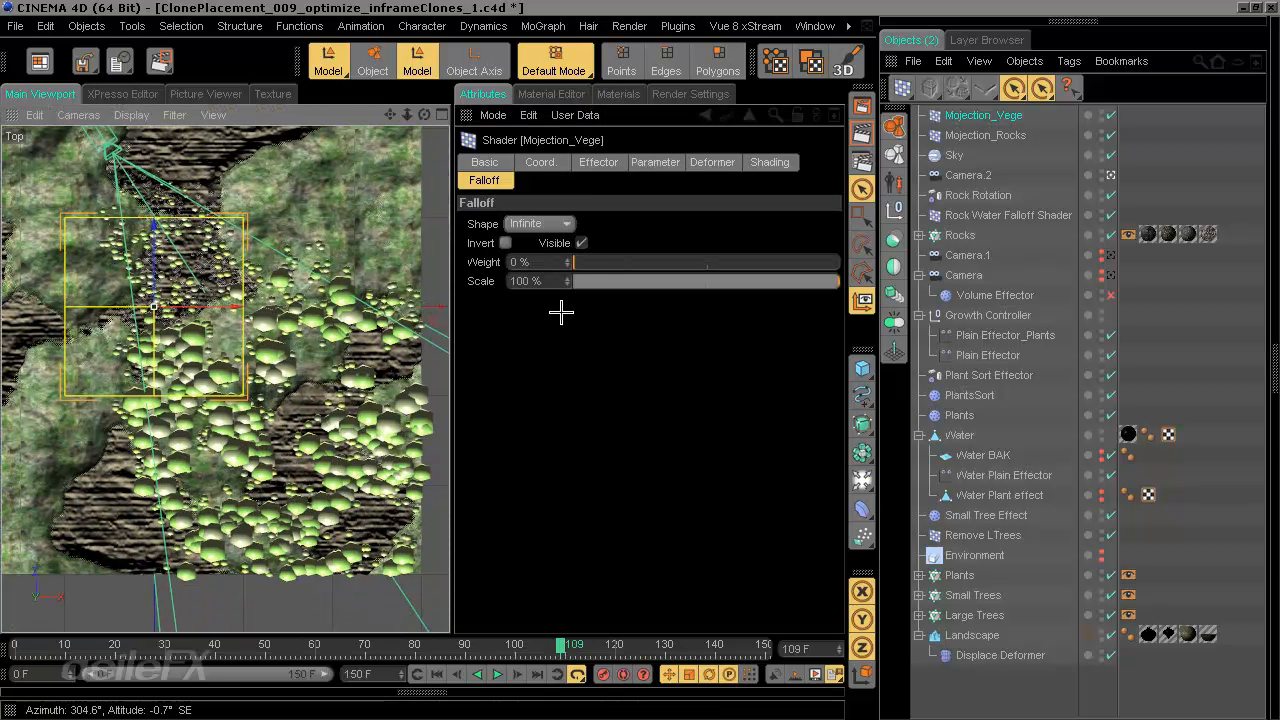
pyautogui.click(425, 645)
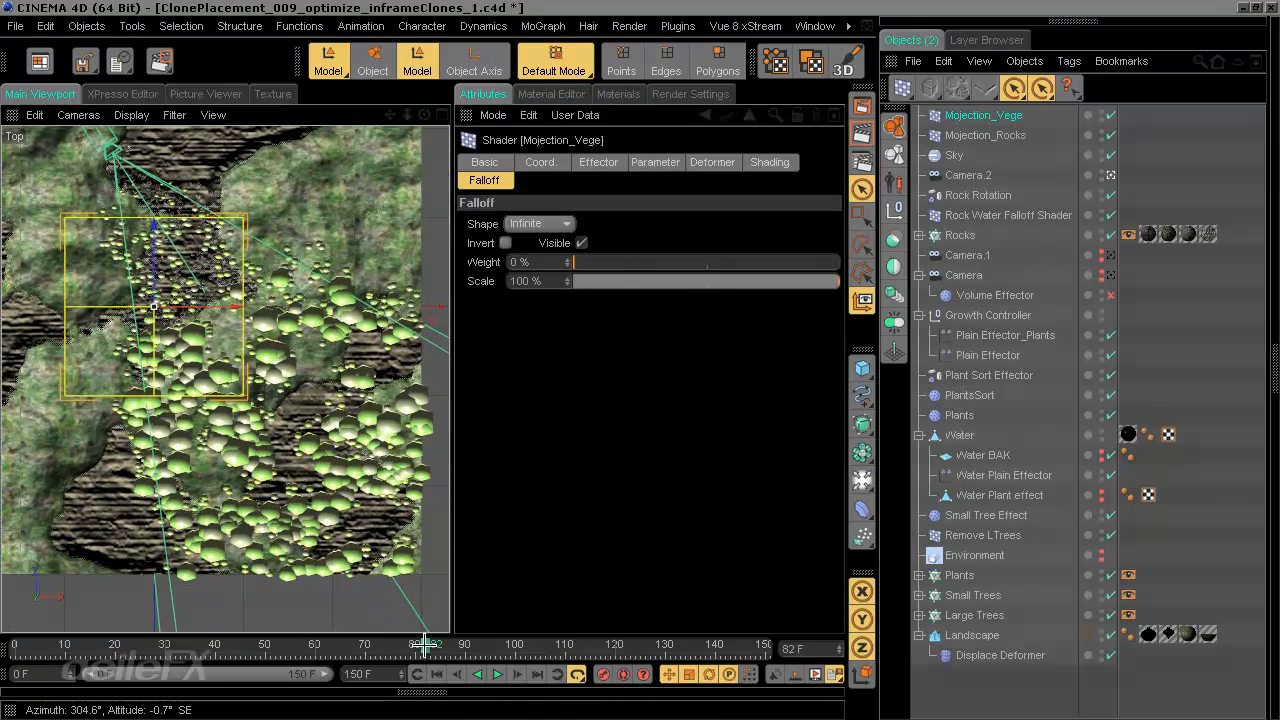
pyautogui.moveTo(425, 645); pyautogui.dragTo(260, 650)
pyautogui.click(673, 646)
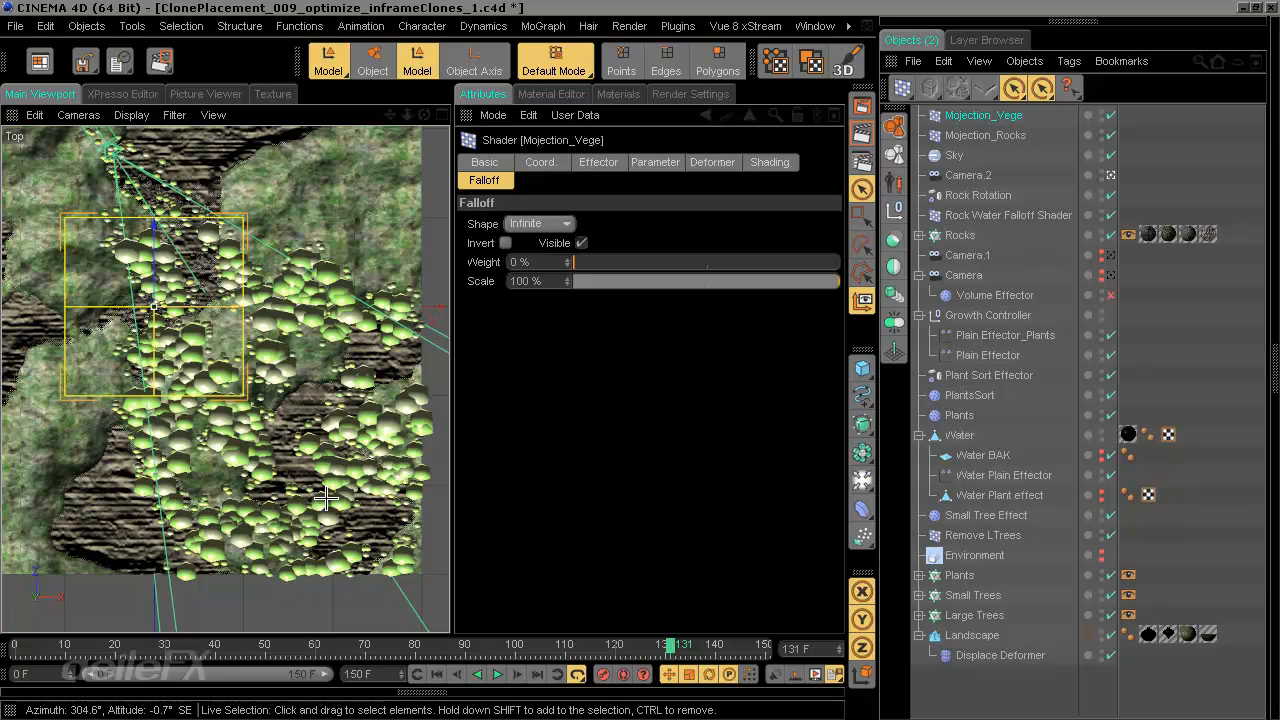
# Step: Try inverting Mojection_Vege's falloff while inspecting the clones up close, and switch the inversion off again
pyautogui.keyDown('alt'); pyautogui.moveTo(325, 477); pyautogui.dragTo(450, 373, button='middle'); pyautogui.keyUp('alt')
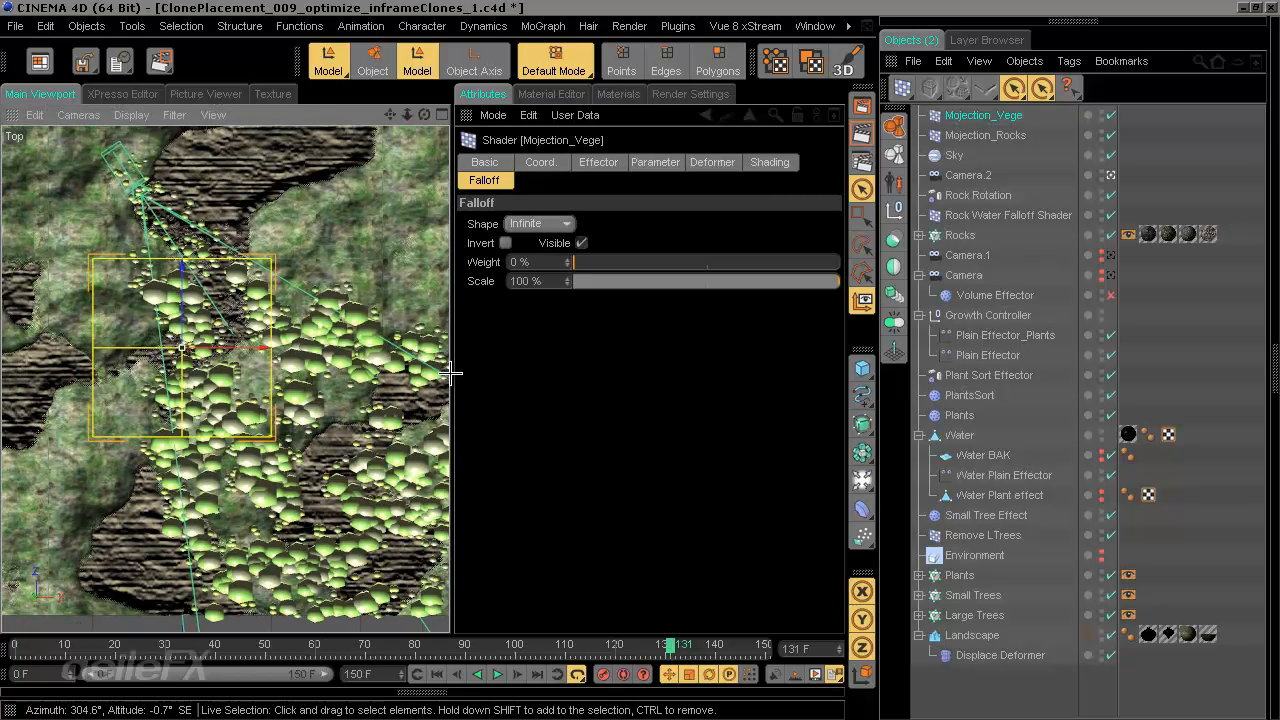
pyautogui.scroll(5, 450, 373)
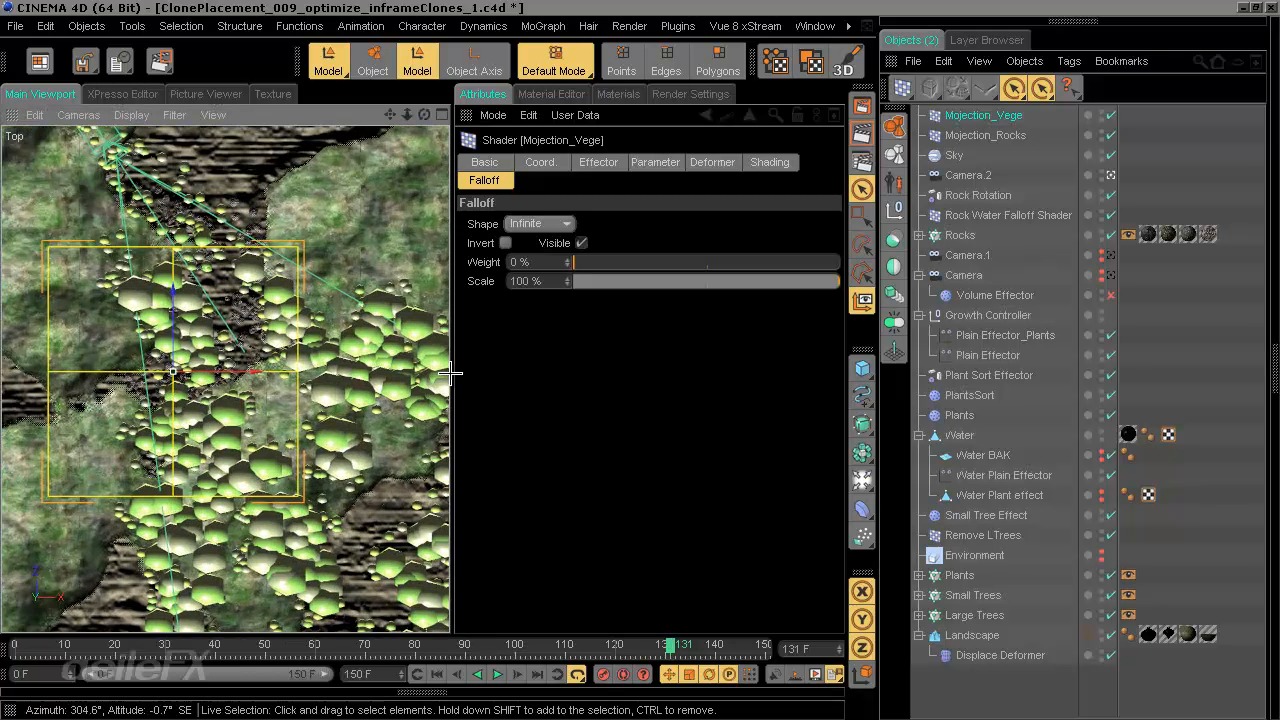
pyautogui.scroll(2, 450, 373)
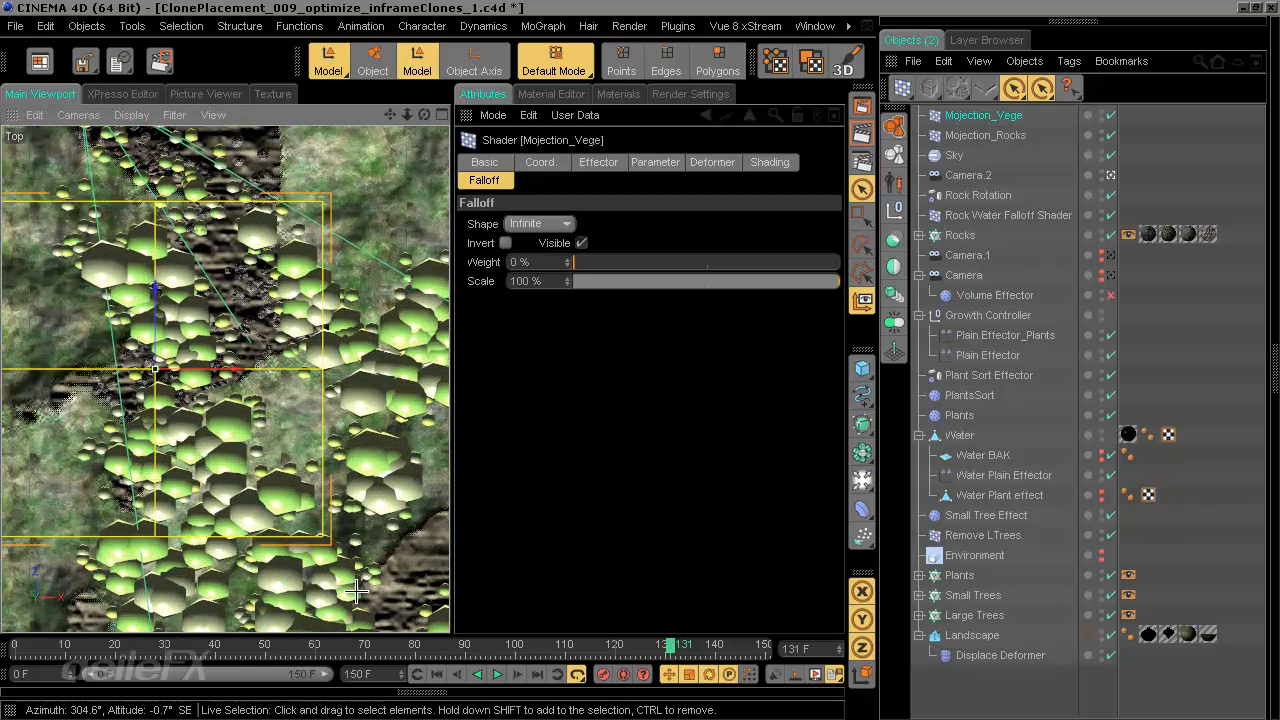
pyautogui.scroll(4, 436, 347)
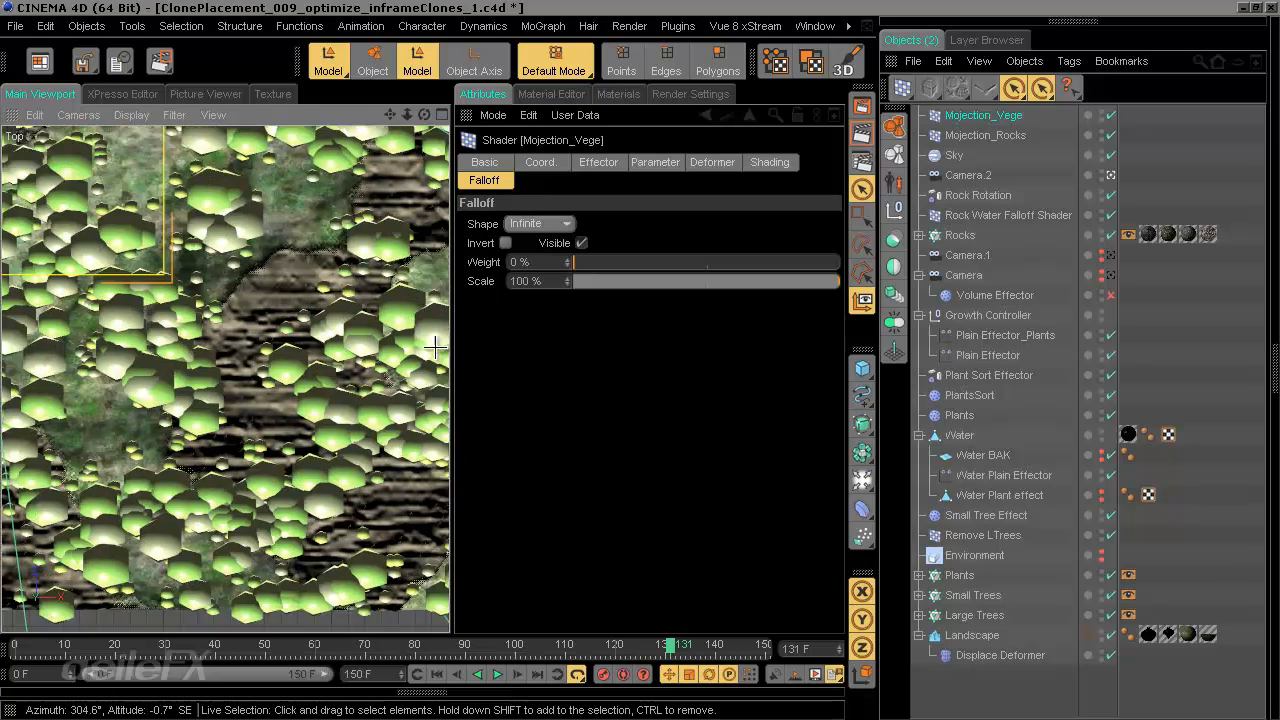
pyautogui.scroll(3, 436, 347)
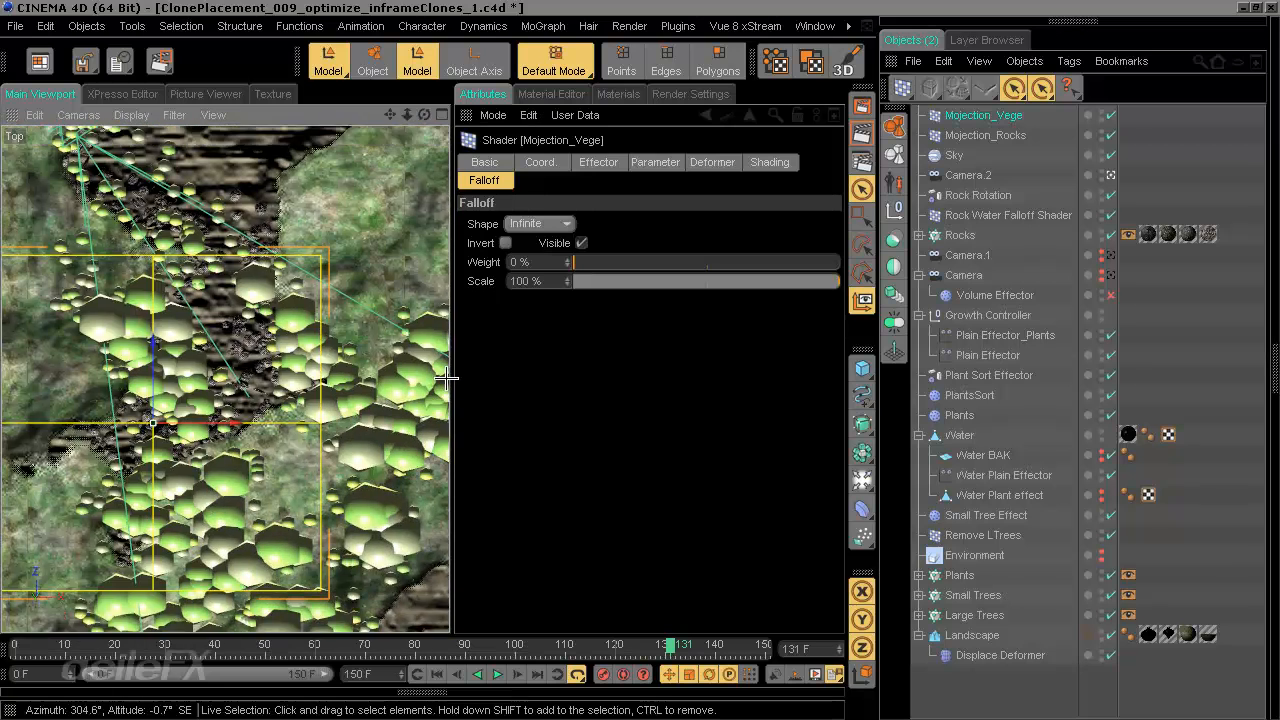
pyautogui.click(506, 243)
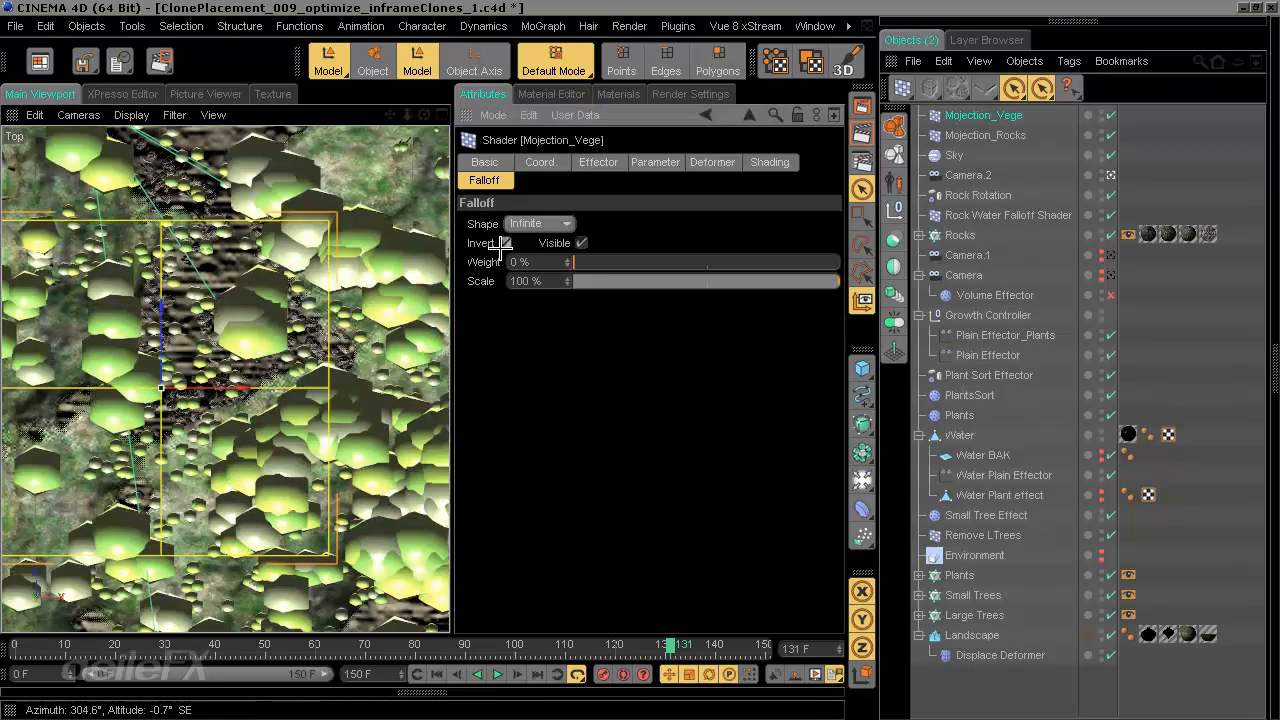
pyautogui.click(503, 243)
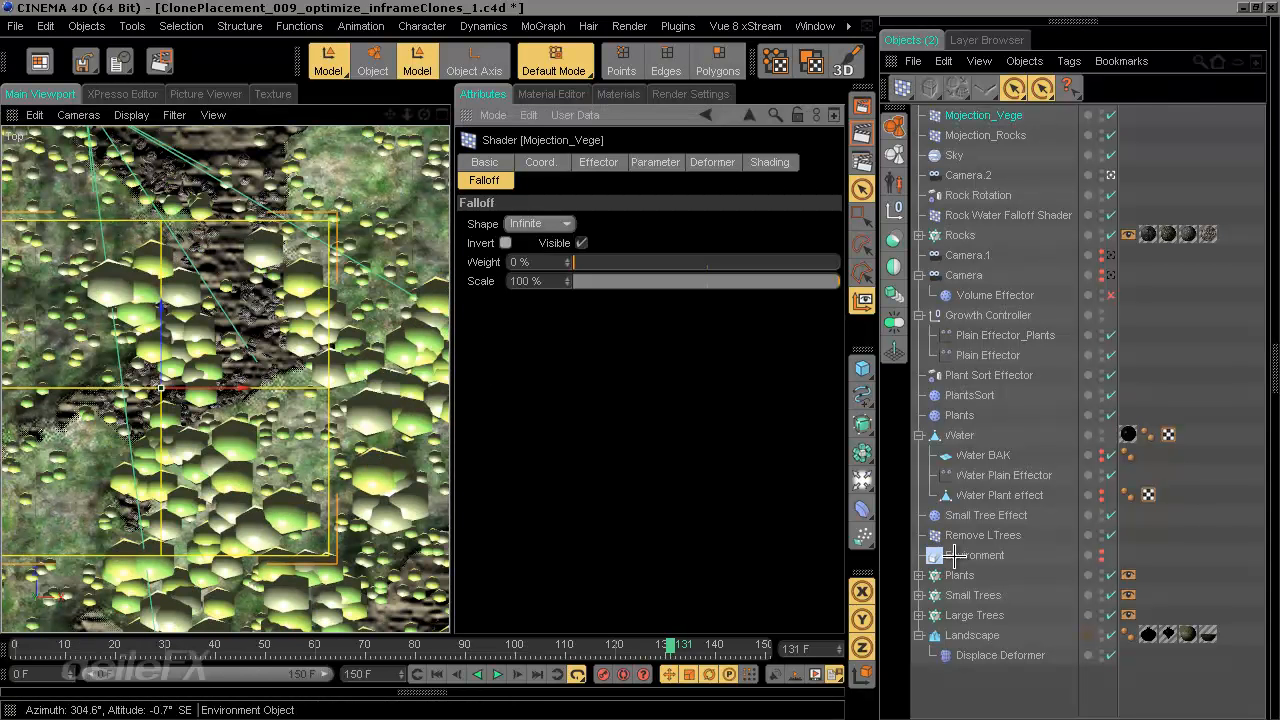
# Step: Move Mojection_Vege to the first place in the Large Trees cloner's effector order
pyautogui.click(972, 615)
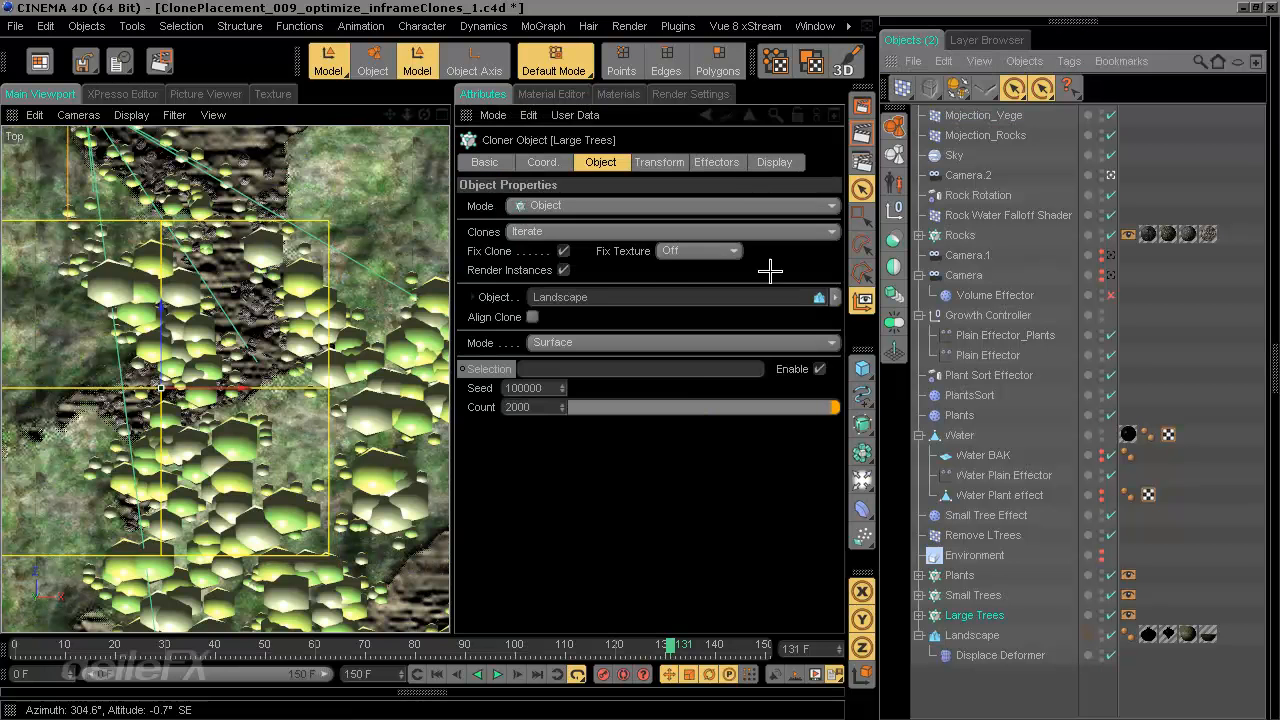
pyautogui.click(728, 162)
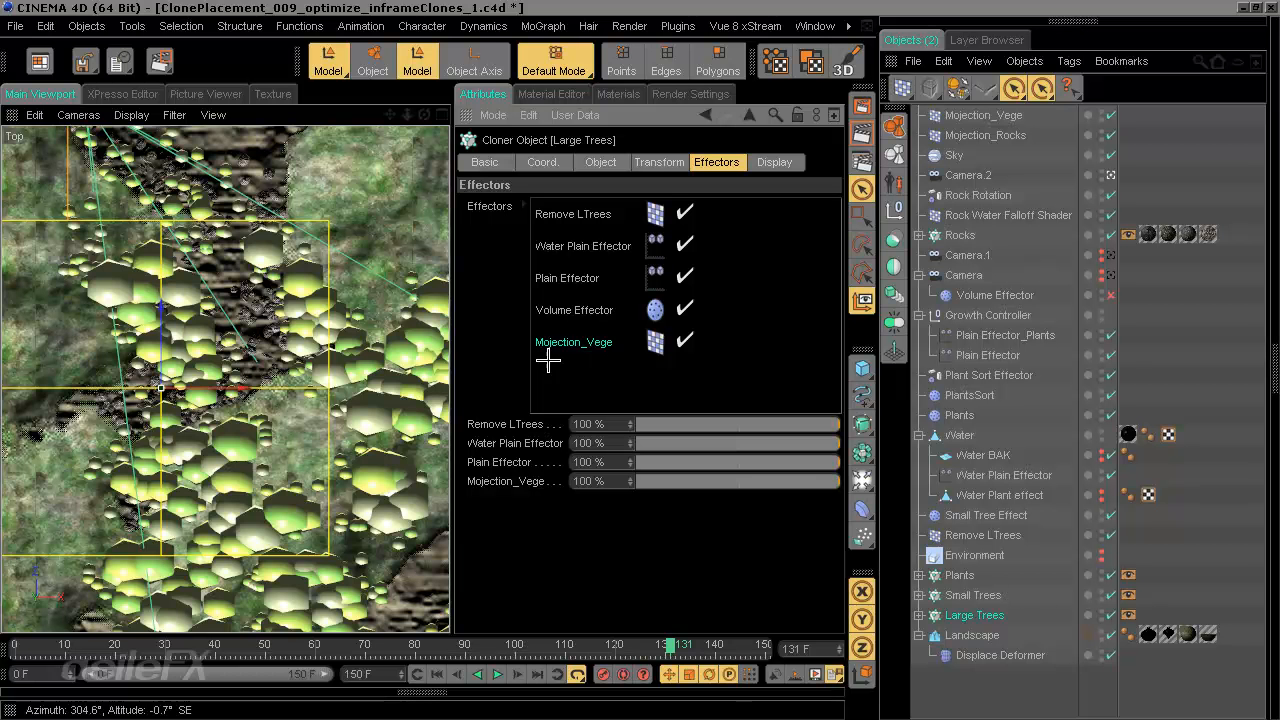
pyautogui.moveTo(585, 333); pyautogui.dragTo(598, 210)
pyautogui.keyDown('alt'); pyautogui.moveTo(345, 354); pyautogui.dragTo(349, 378, button='middle'); pyautogui.keyUp('alt')
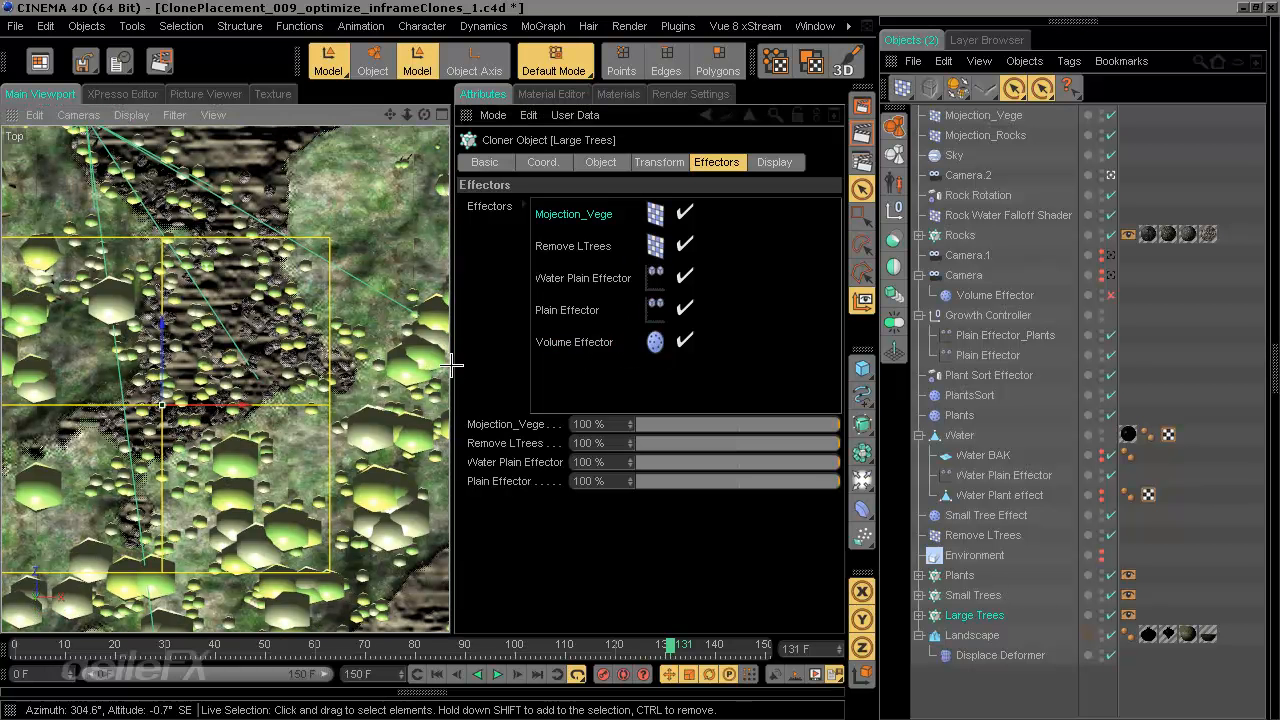
pyautogui.scroll(-3, 450, 360)
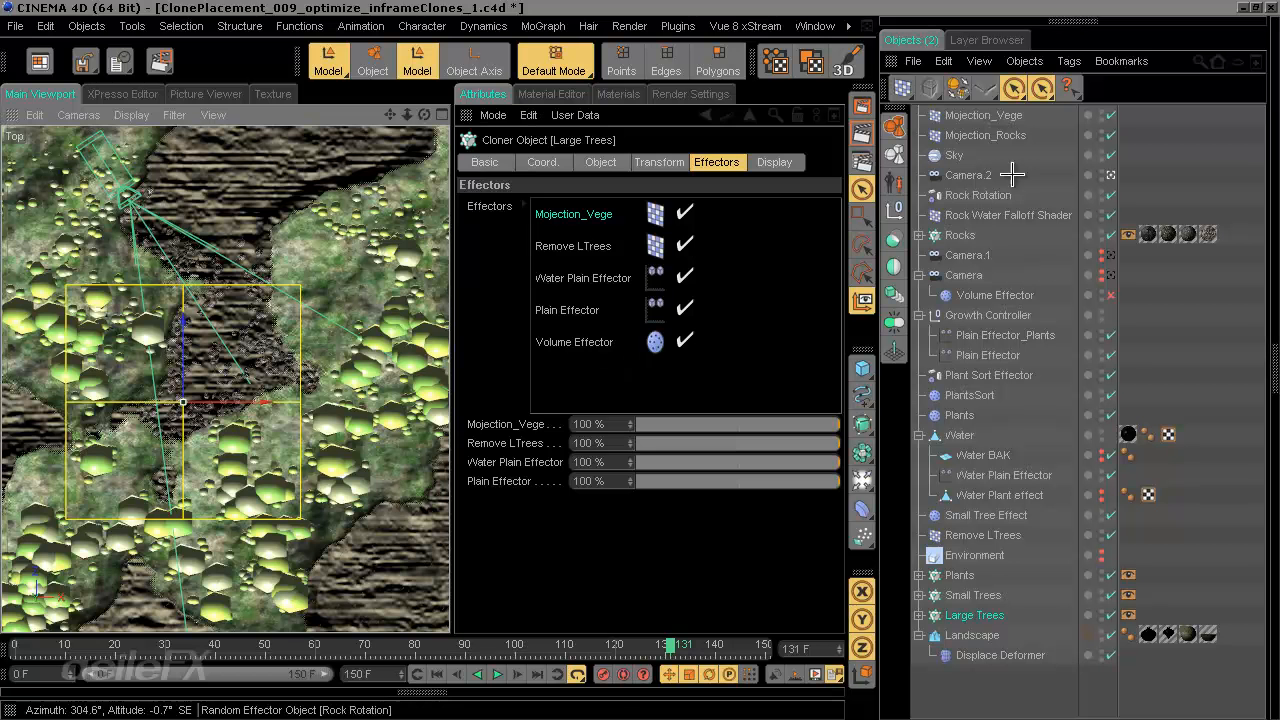
# Step: Compare the settings of Mojection_Vege, Remove LTrees and the Large Trees cloner's effectors against the top view at frame 128
pyautogui.click(980, 116)
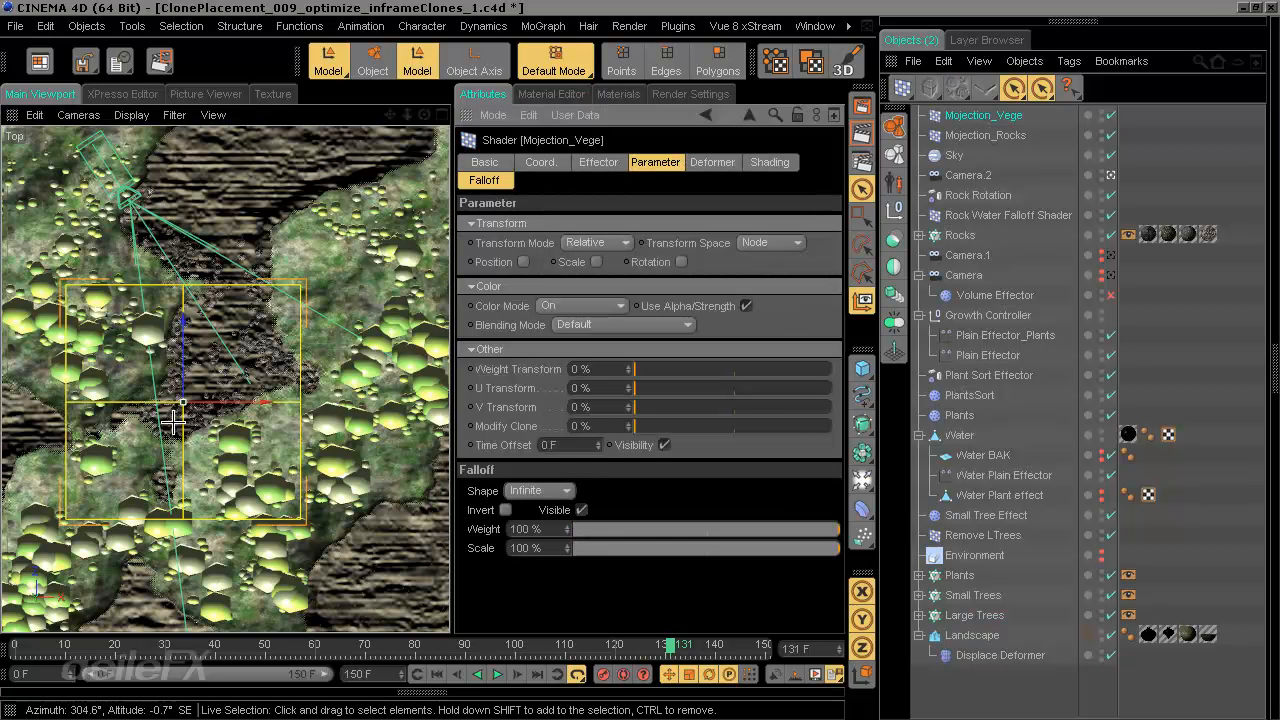
pyautogui.keyDown('alt'); pyautogui.moveTo(494, 424); pyautogui.dragTo(460, 366, button='middle'); pyautogui.keyUp('alt')
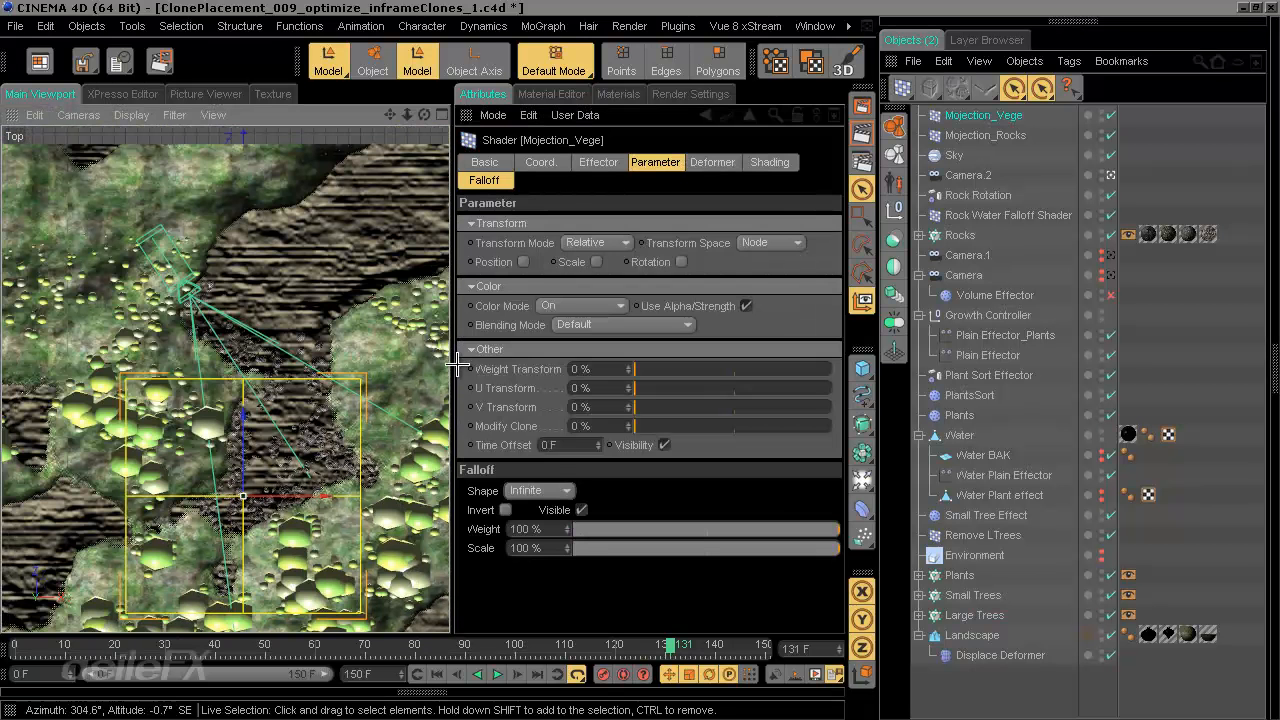
pyautogui.click(367, 645)
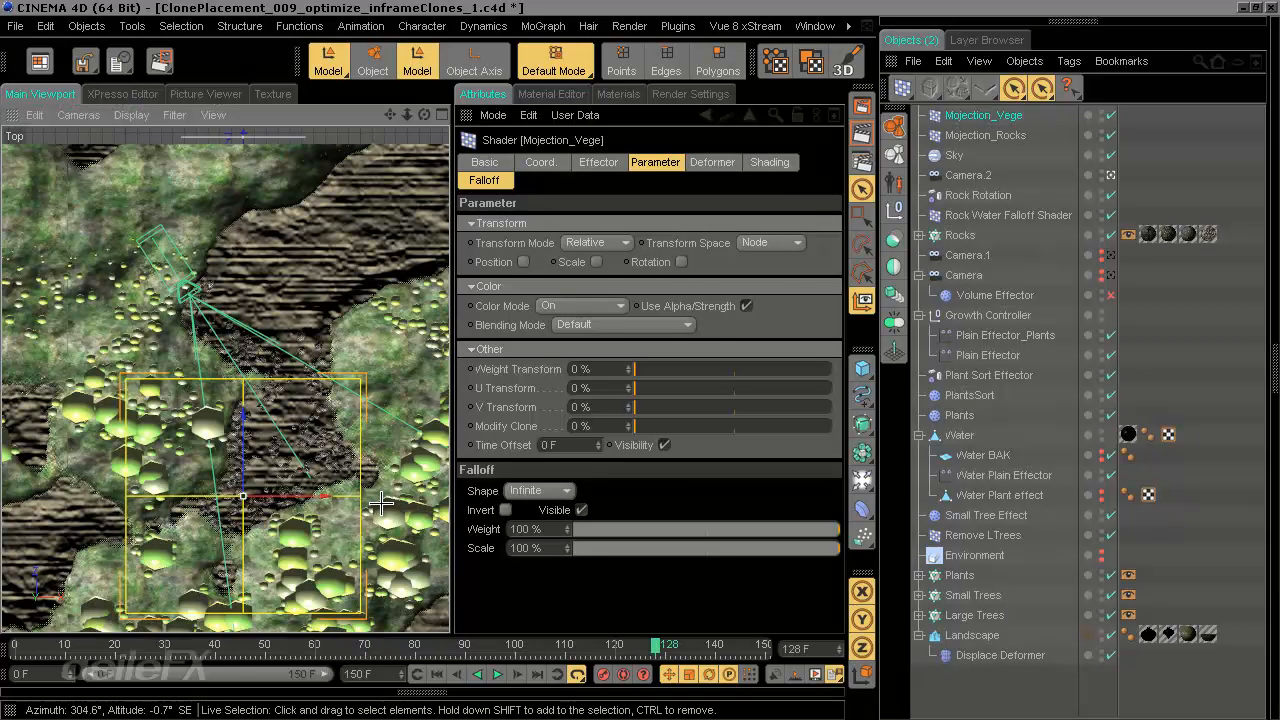
pyautogui.keyDown('alt'); pyautogui.moveTo(446, 362); pyautogui.dragTo(429, 323, button='middle'); pyautogui.keyUp('alt')
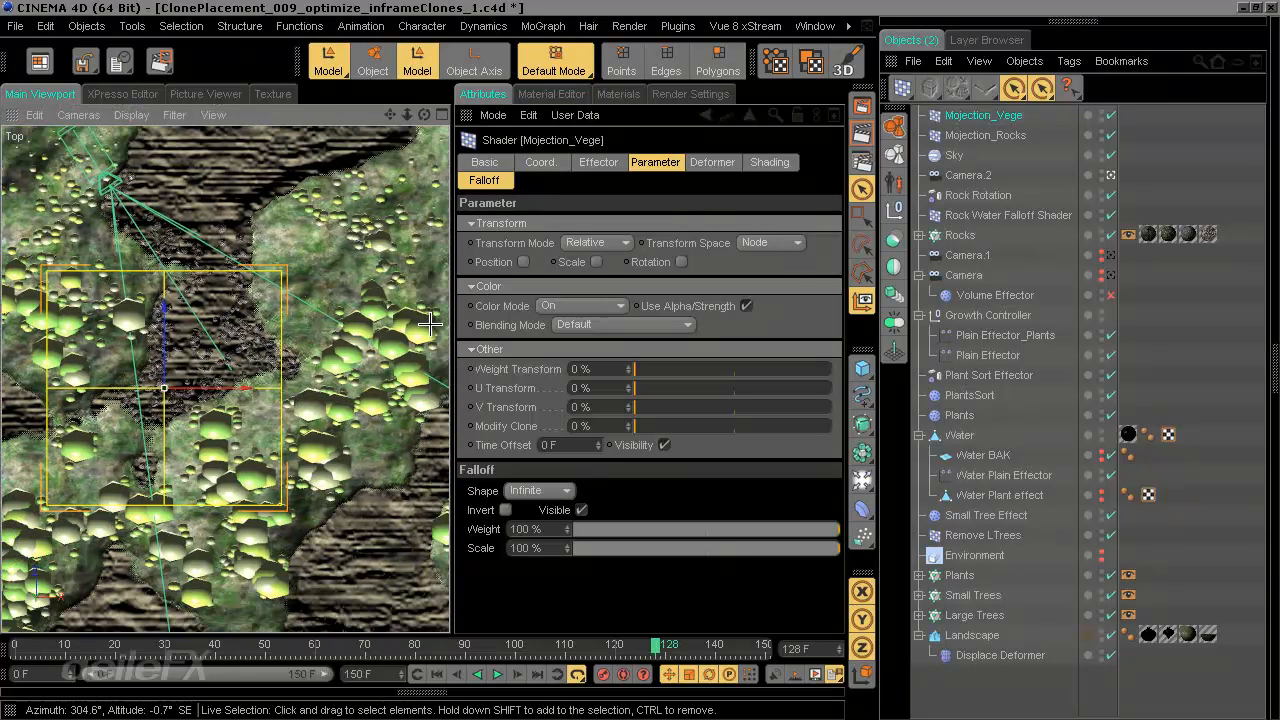
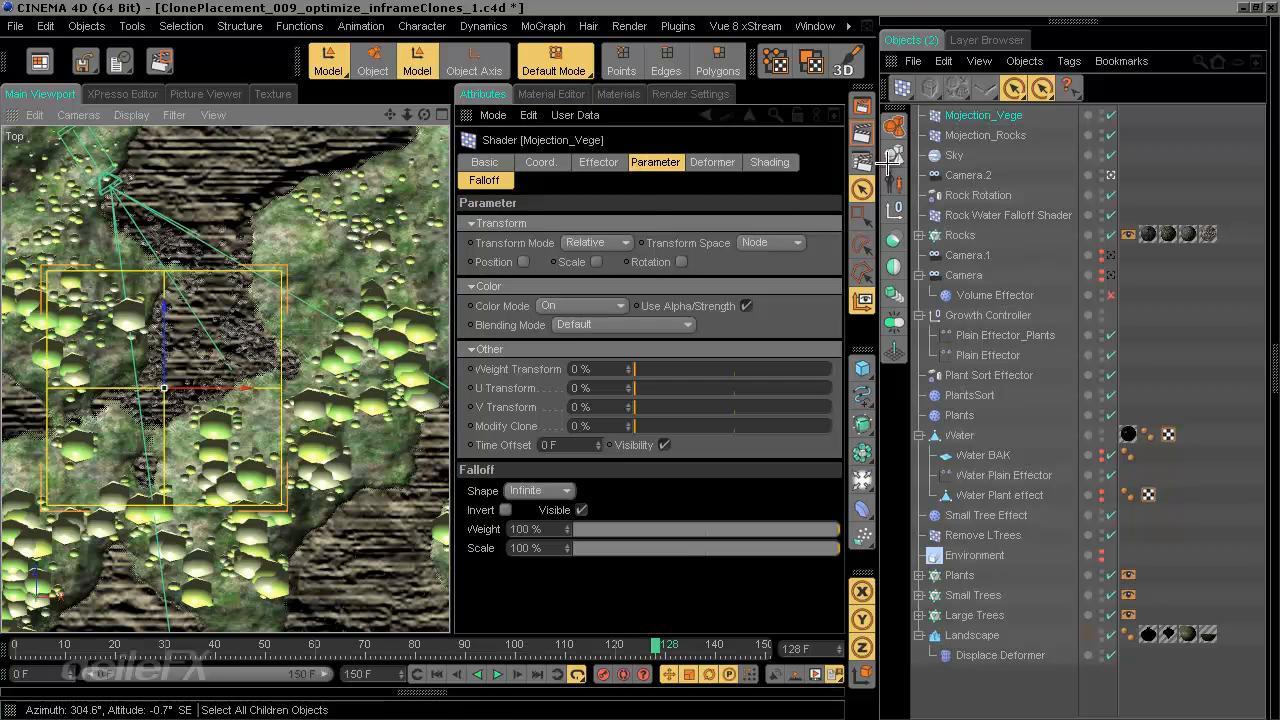
pyautogui.click(978, 537)
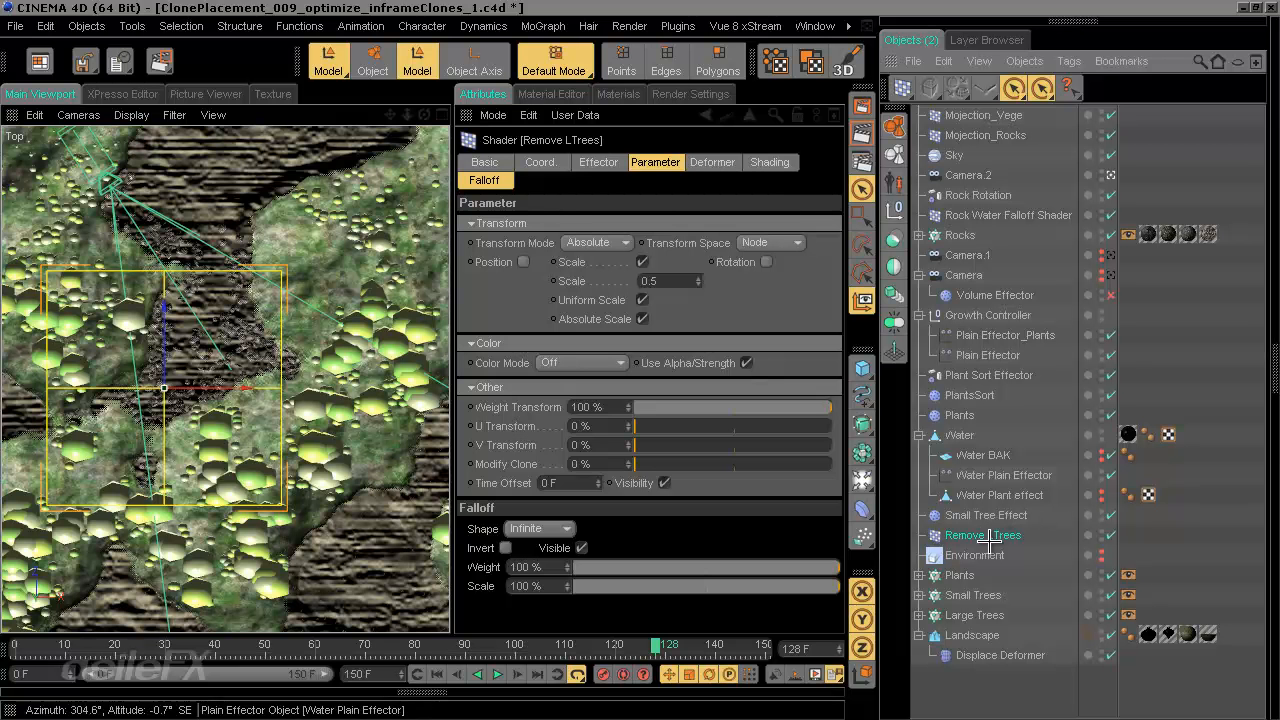
pyautogui.click(985, 617)
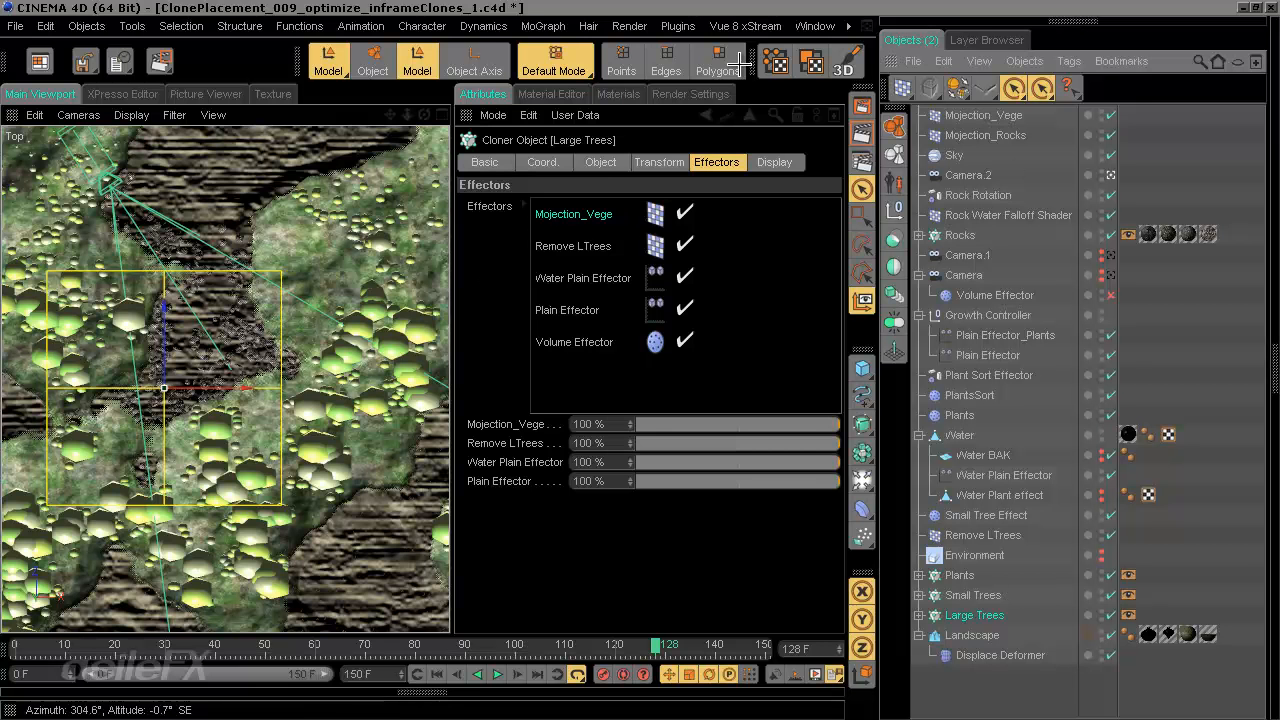
# Step: Set Mojection_Vege's Weight Transform to 100 %
pyautogui.click(970, 116)
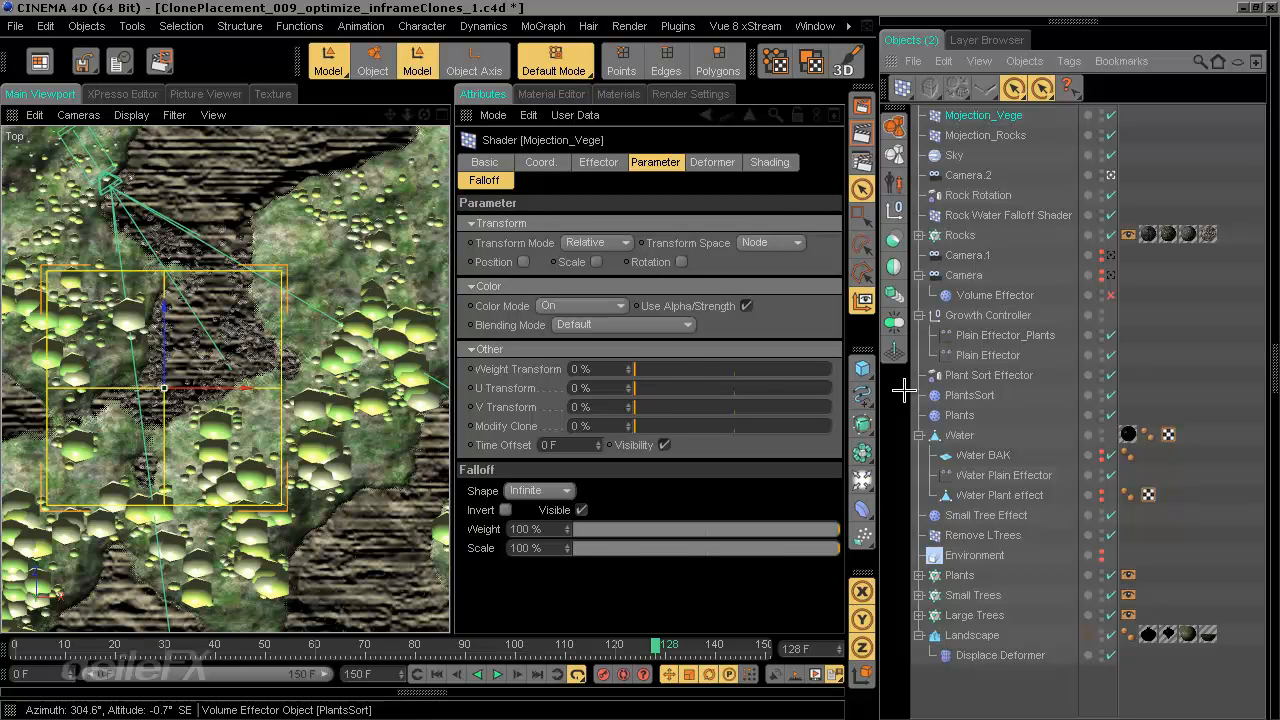
pyautogui.click(657, 369)
pyautogui.moveTo(657, 369); pyautogui.dragTo(942, 361)
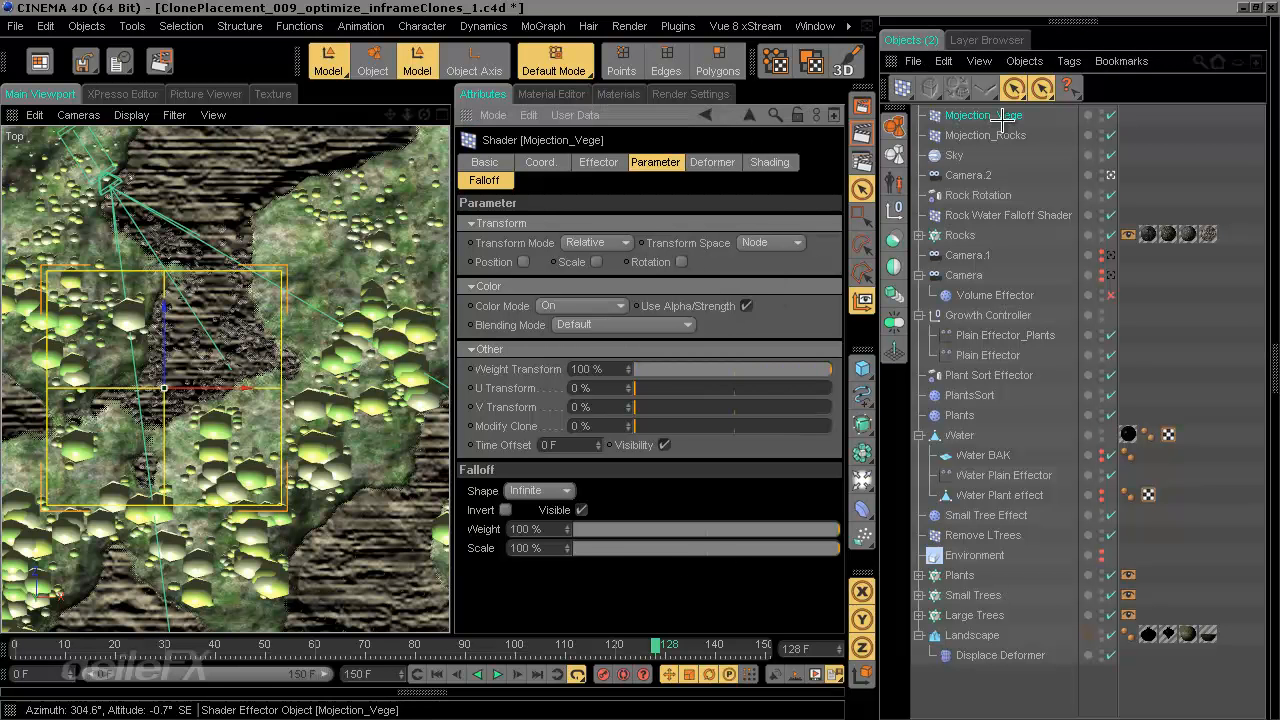
# Step: Set the falloff weight of the Remove LTrees shader effector to 0 %
pyautogui.click(975, 535)
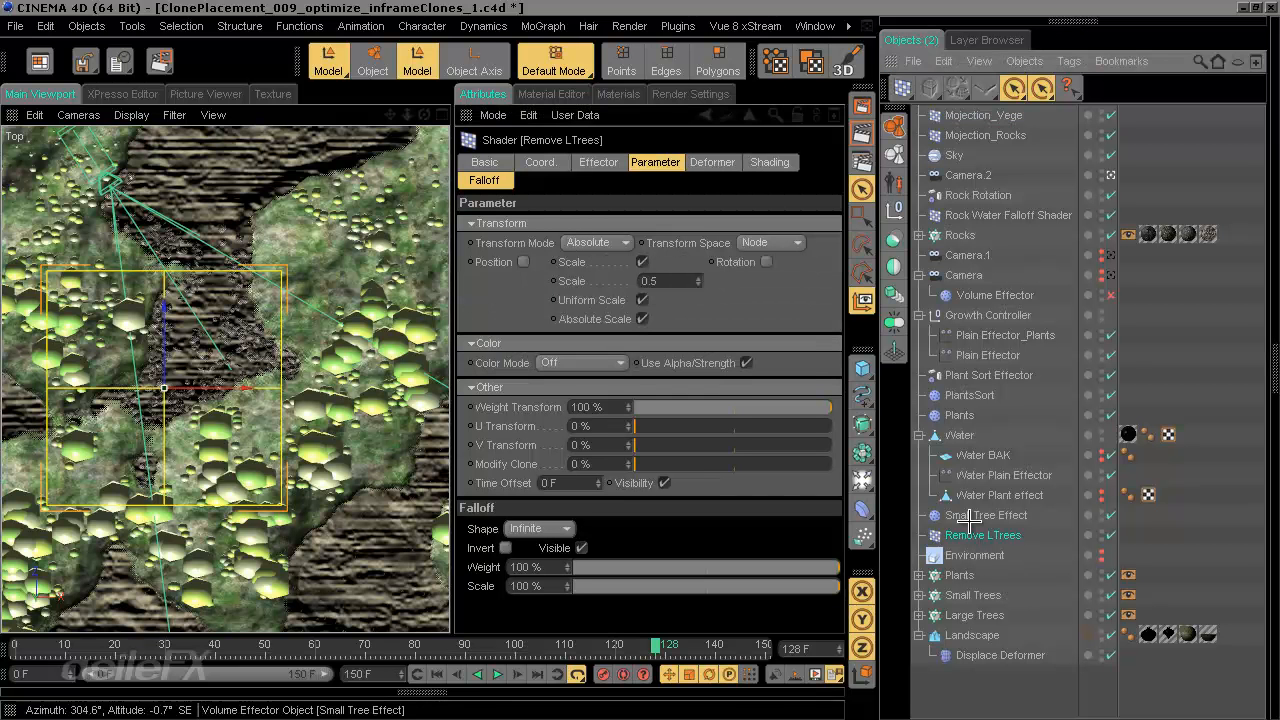
pyautogui.click(780, 165)
pyautogui.click(484, 180)
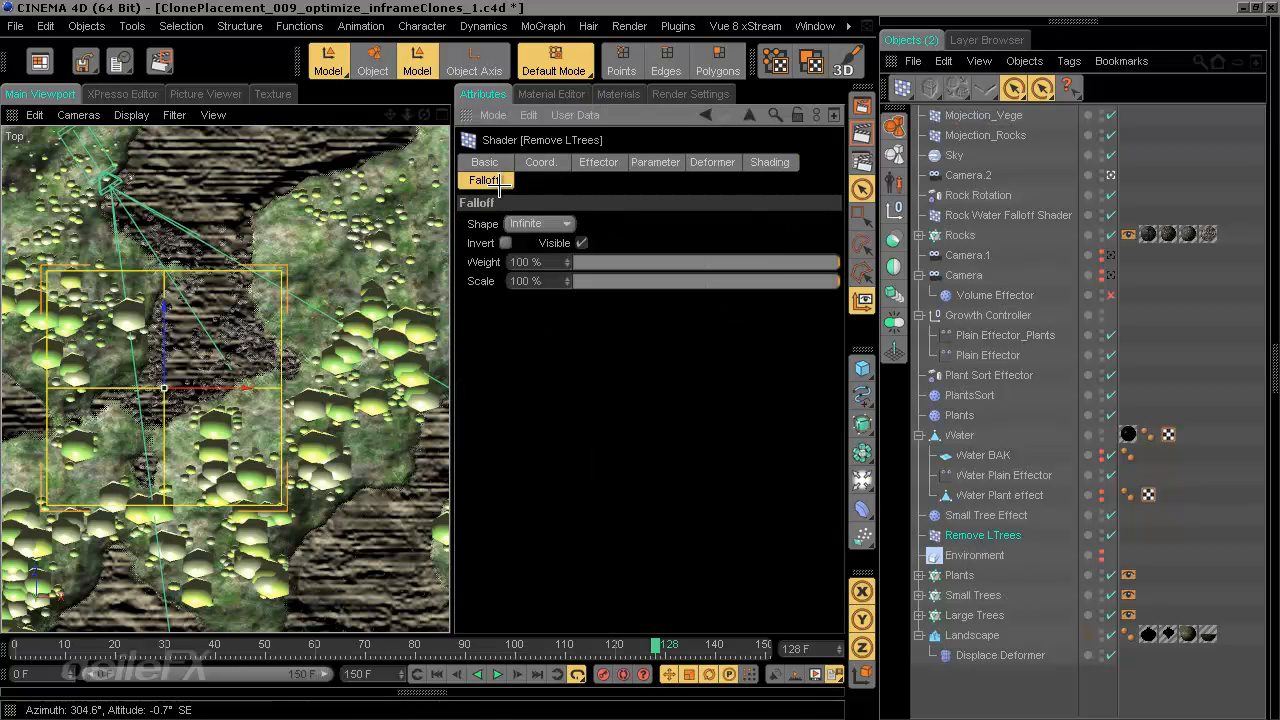
pyautogui.moveTo(770, 262); pyautogui.dragTo(490, 265)
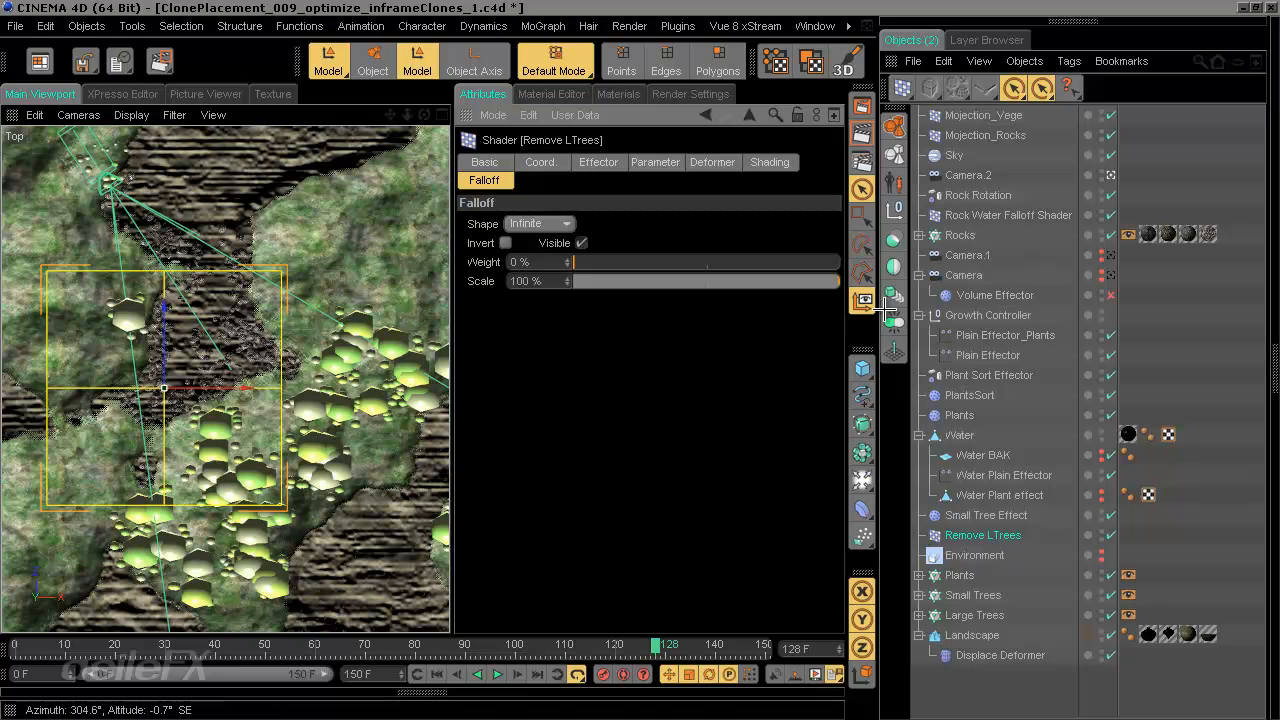
# Step: Try a falloff weight of 50 % on the Mojection_Vege effector
pyautogui.click(975, 117)
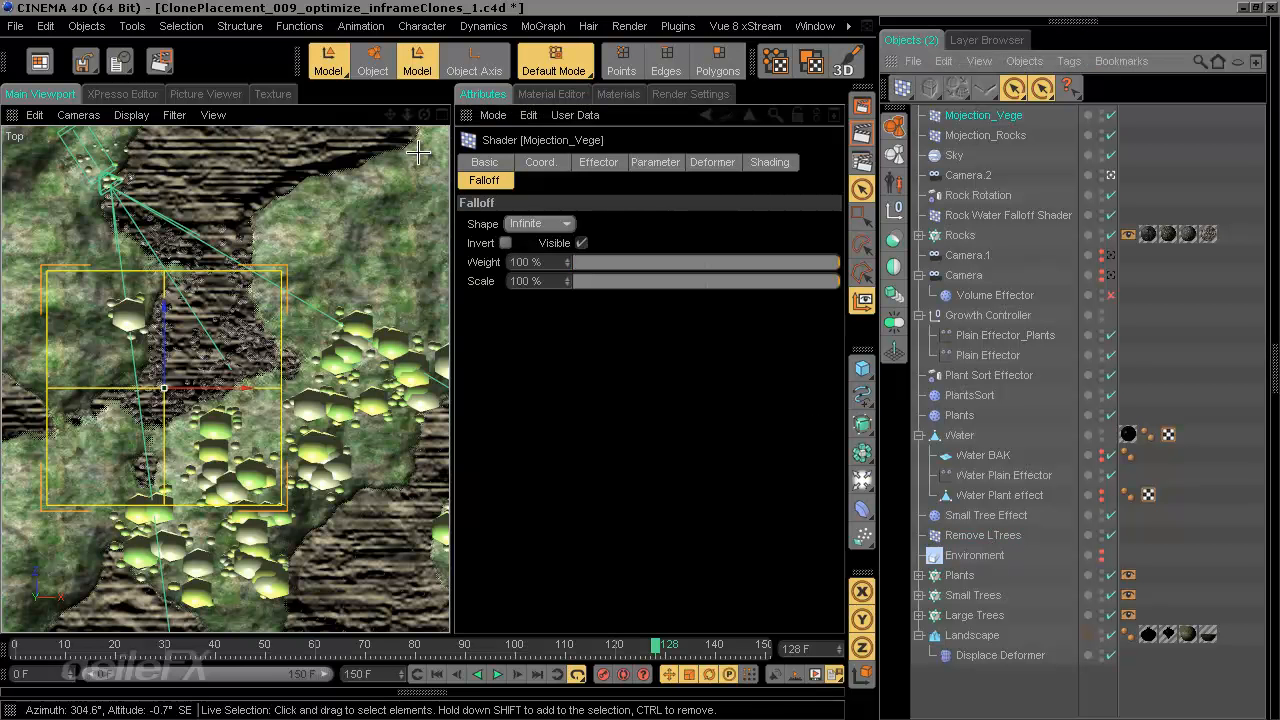
pyautogui.keyDown('alt'); pyautogui.moveTo(388, 300); pyautogui.dragTo(440, 348, button='middle'); pyautogui.keyUp('alt')
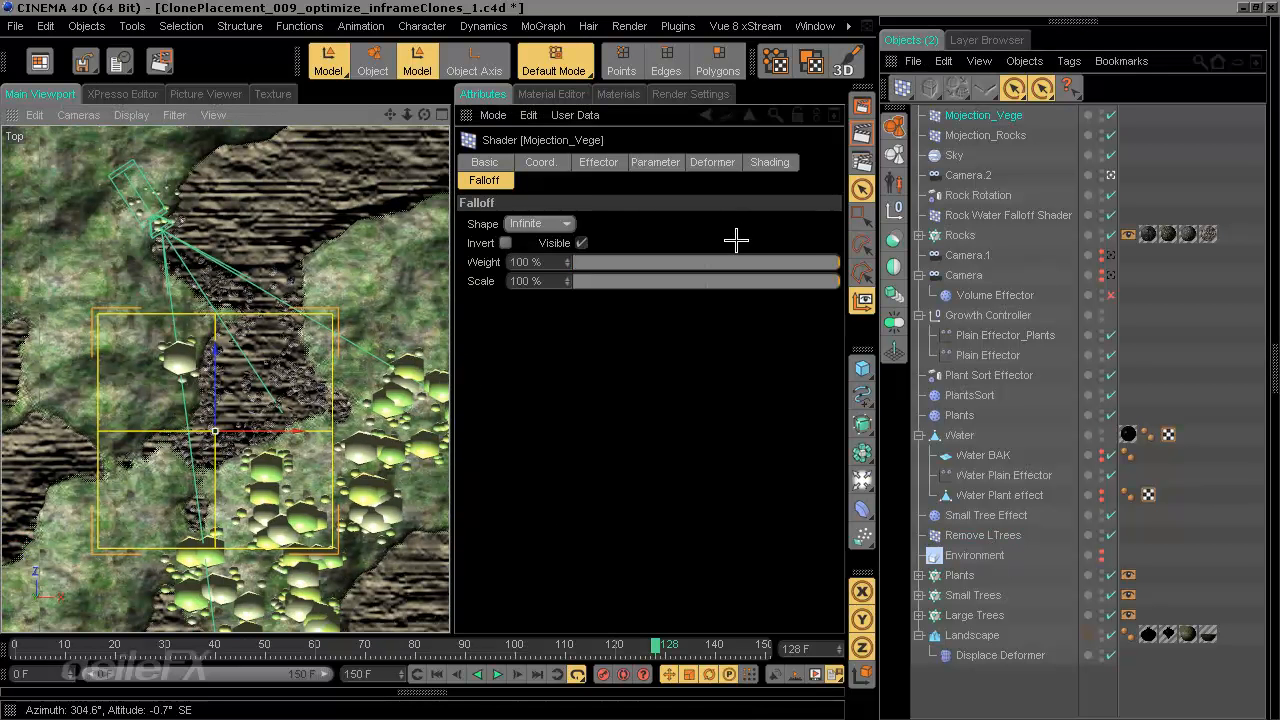
pyautogui.click(549, 264)
pyautogui.write('50')
pyautogui.press('Return')
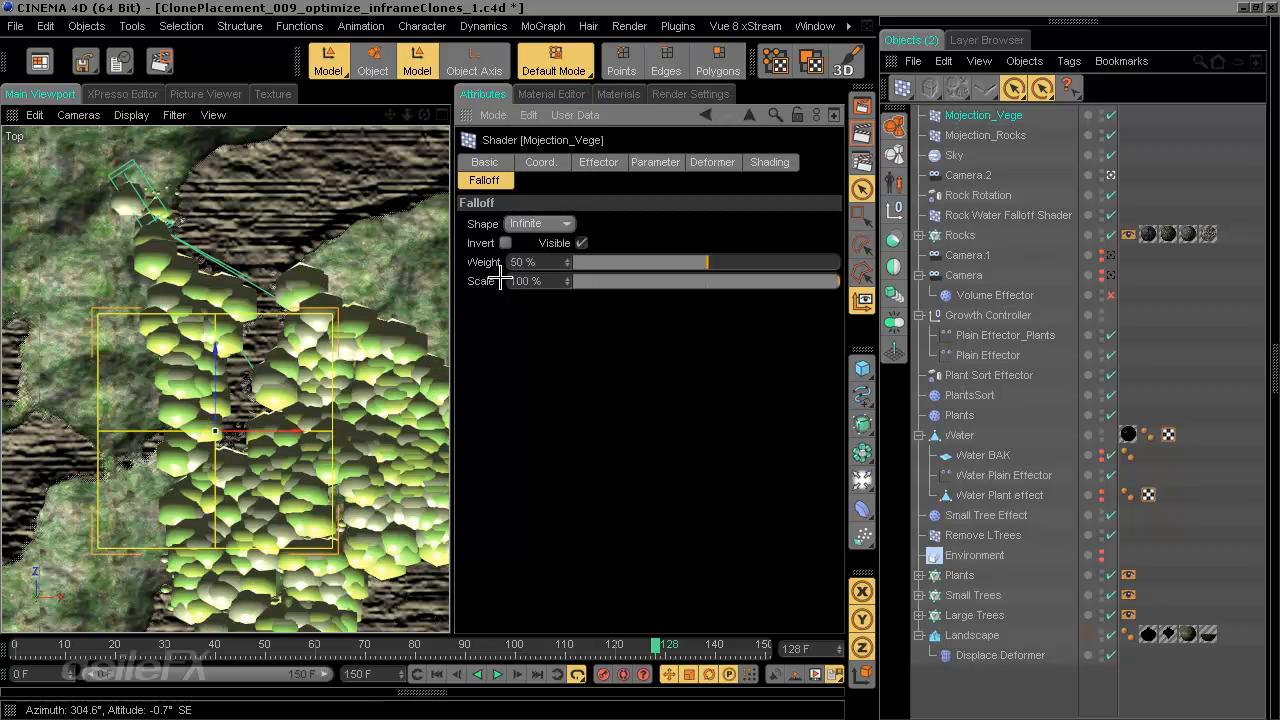
# Step: Try a falloff weight of 50 % on the Remove LTrees effector and inspect the clones in the top view
pyautogui.click(984, 535)
pyautogui.click(530, 262)
pyautogui.write('50')
pyautogui.press('Return')
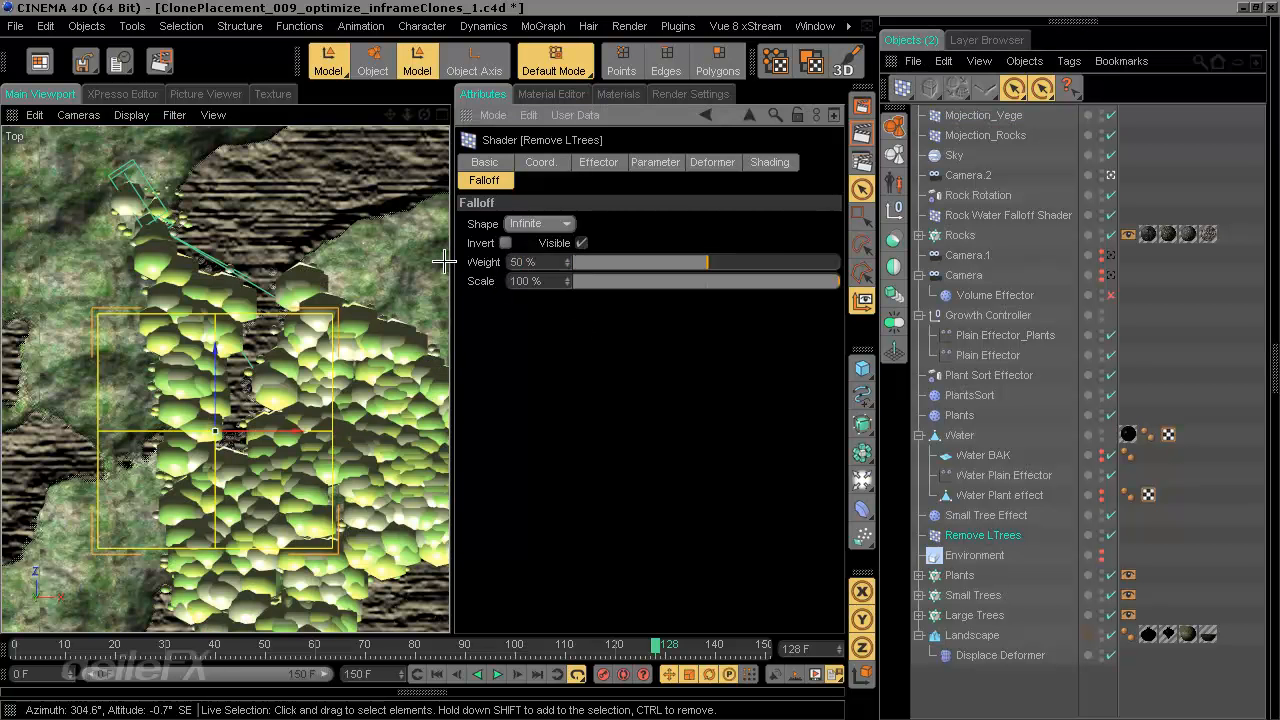
pyautogui.keyDown('alt'); pyautogui.moveTo(446, 631); pyautogui.dragTo(408, 584, button='middle'); pyautogui.keyUp('alt')
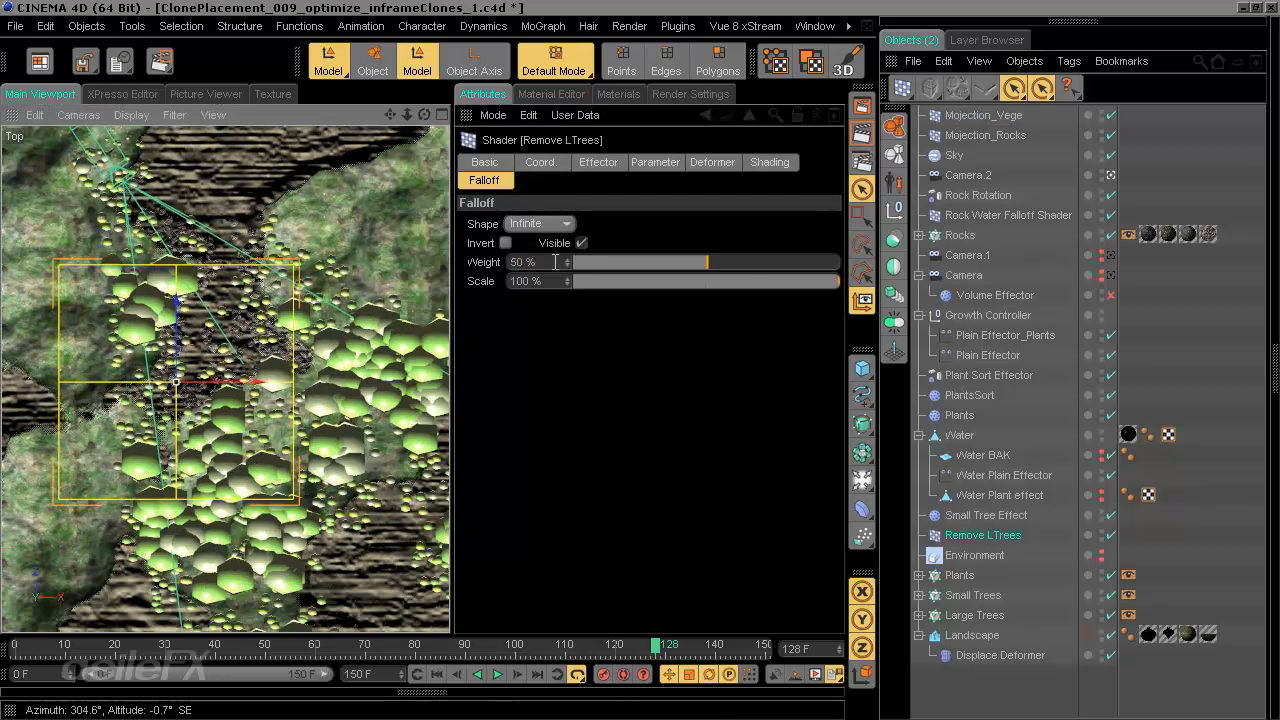
# Step: Set Remove LTrees' falloff weight to 0 % and Mojection_Vege's falloff weight to 100 %
pyautogui.moveTo(740, 262); pyautogui.dragTo(517, 260)
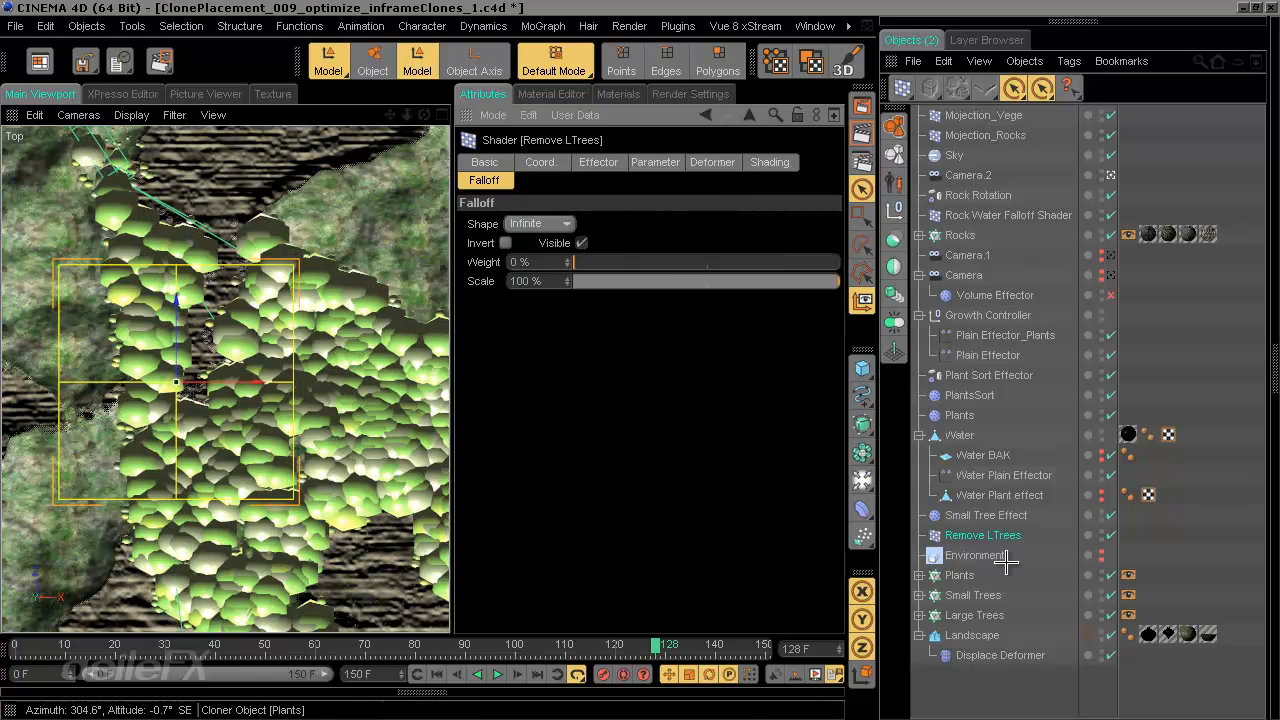
pyautogui.click(985, 115)
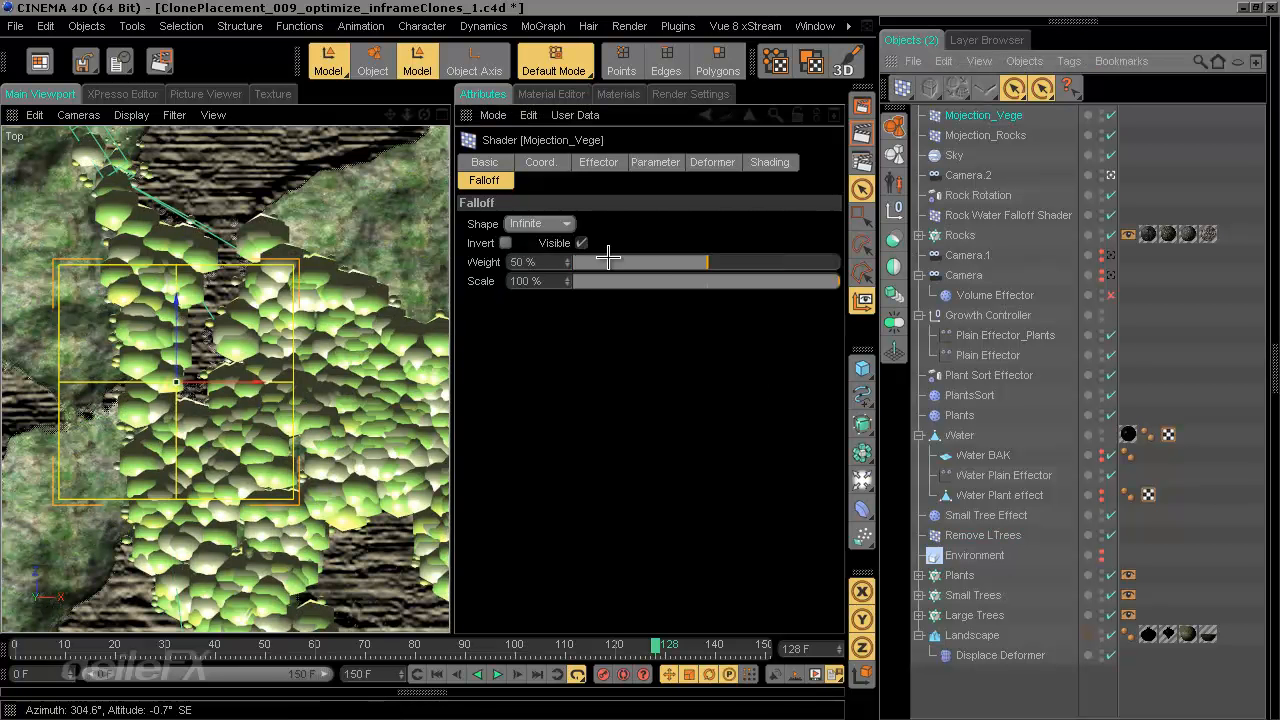
pyautogui.moveTo(662, 262); pyautogui.dragTo(918, 260)
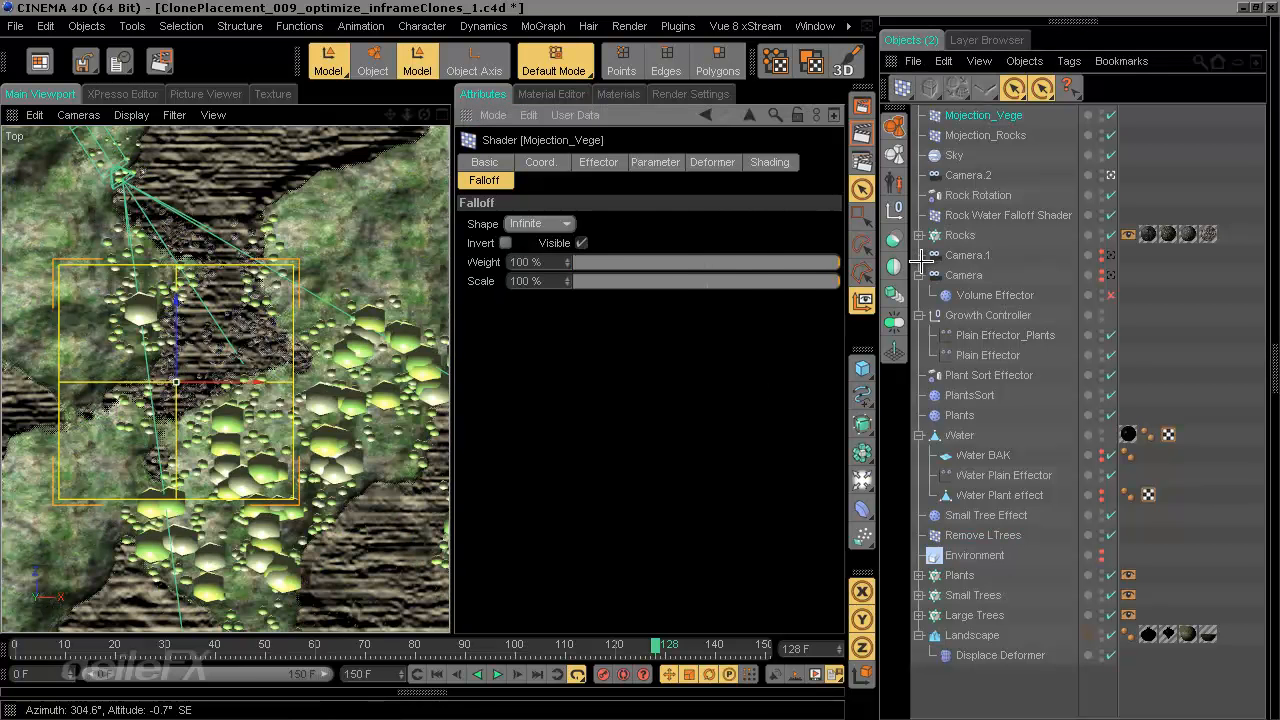
pyautogui.moveTo(729, 263); pyautogui.dragTo(457, 260)
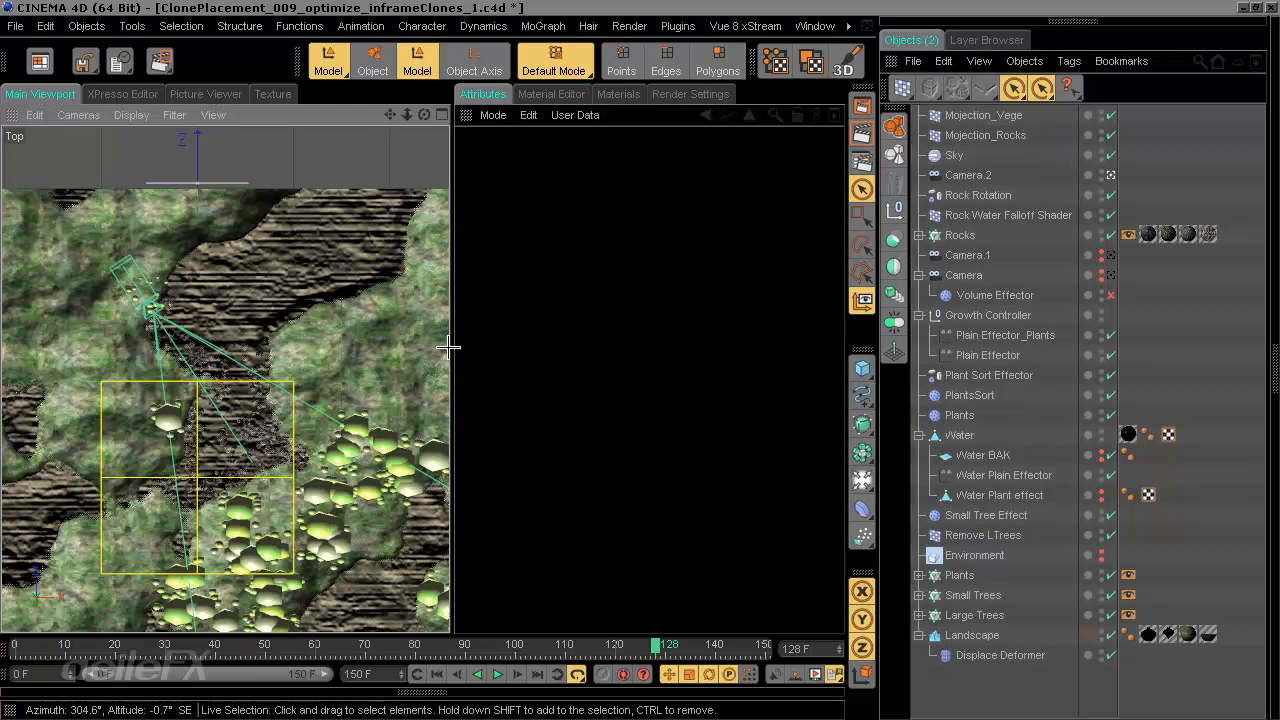
# Step: Scrub the animation in the enlarged top view to check the clones, ending at frame 143
pyautogui.keyDown('alt'); pyautogui.moveTo(449, 347); pyautogui.dragTo(445, 302, button='middle'); pyautogui.keyUp('alt')
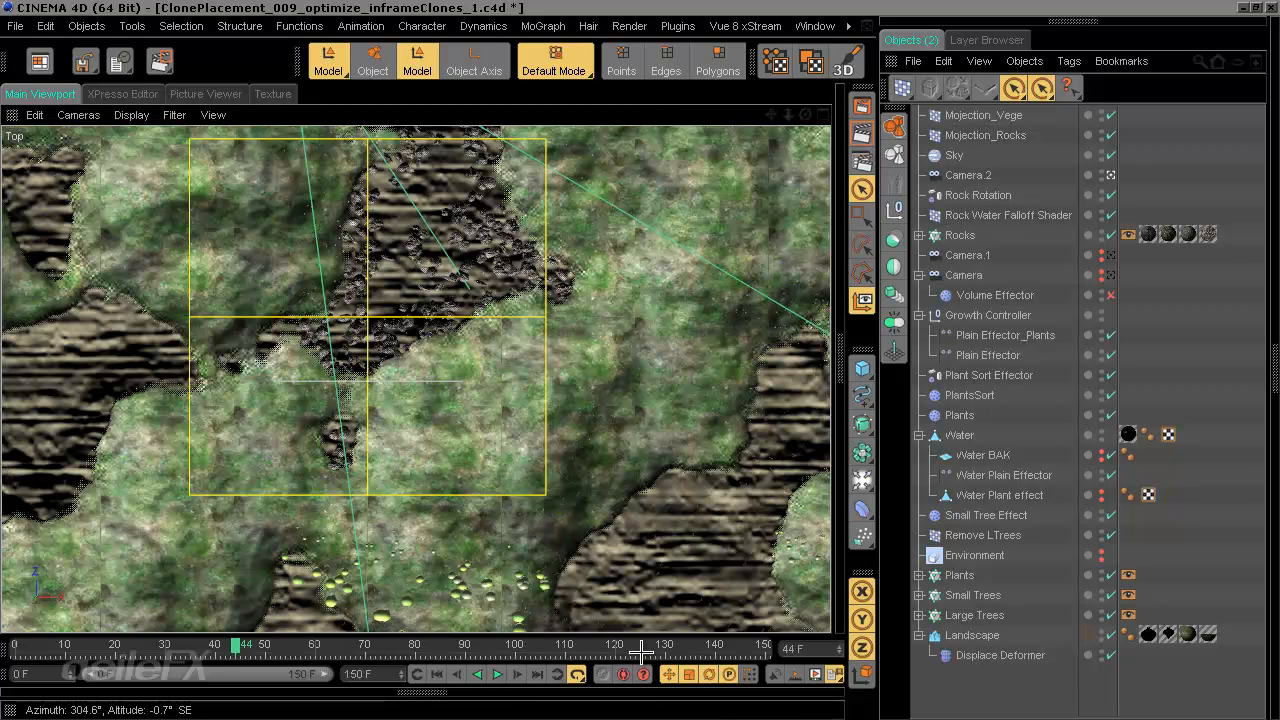
pyautogui.click(655, 648)
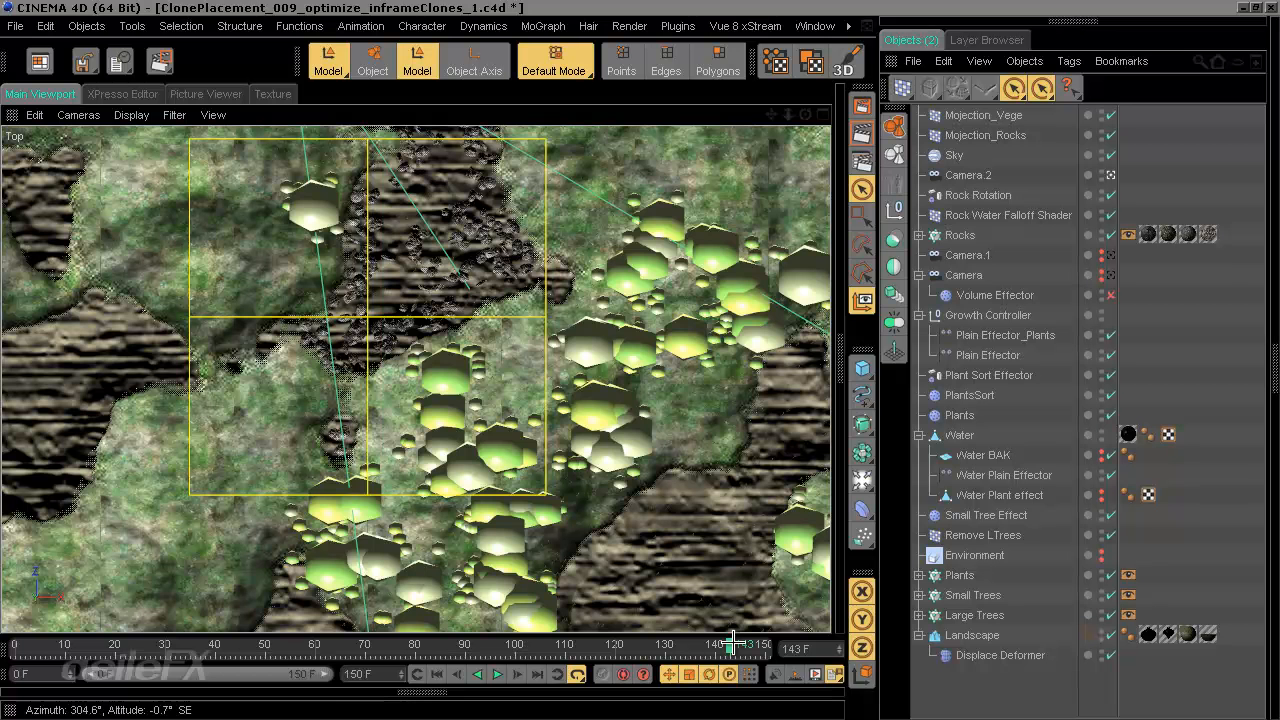
pyautogui.click(836, 357)
# Step: Switch Mojection_Vege's Visibility parameter off and on again to compare the clones, and refresh the Small Trees cloner
pyautogui.click(969, 120)
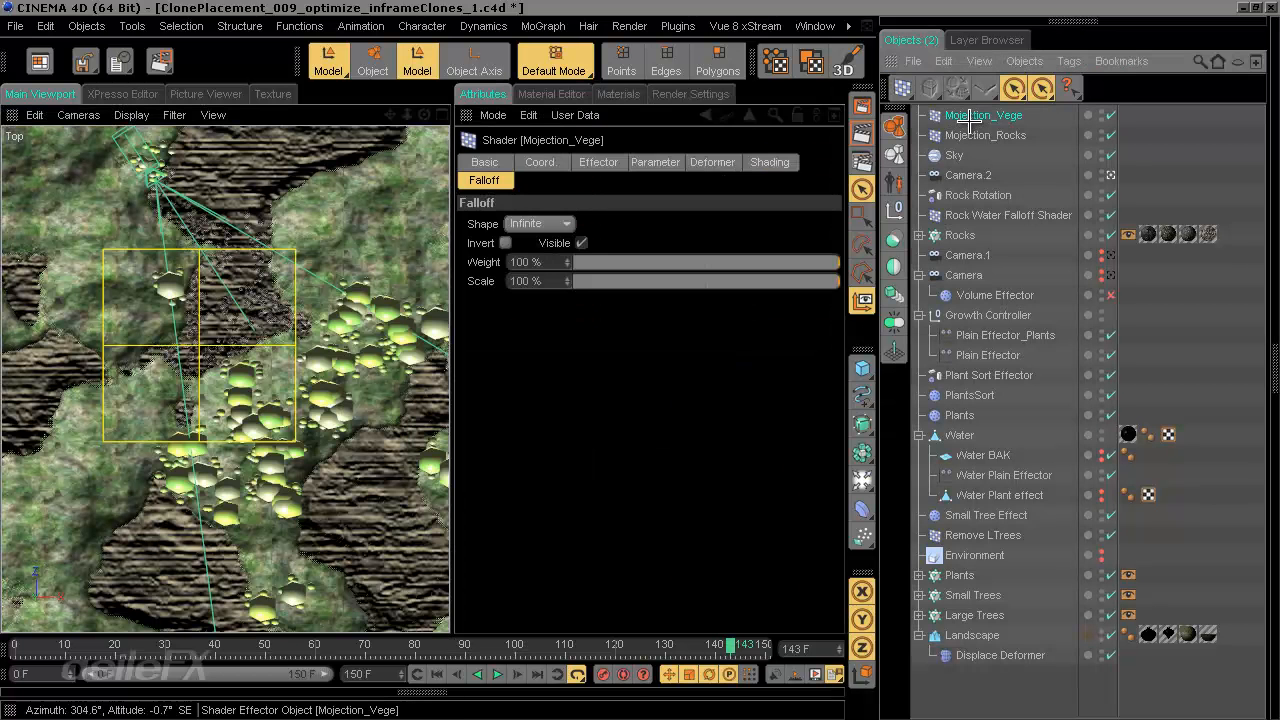
pyautogui.click(656, 162)
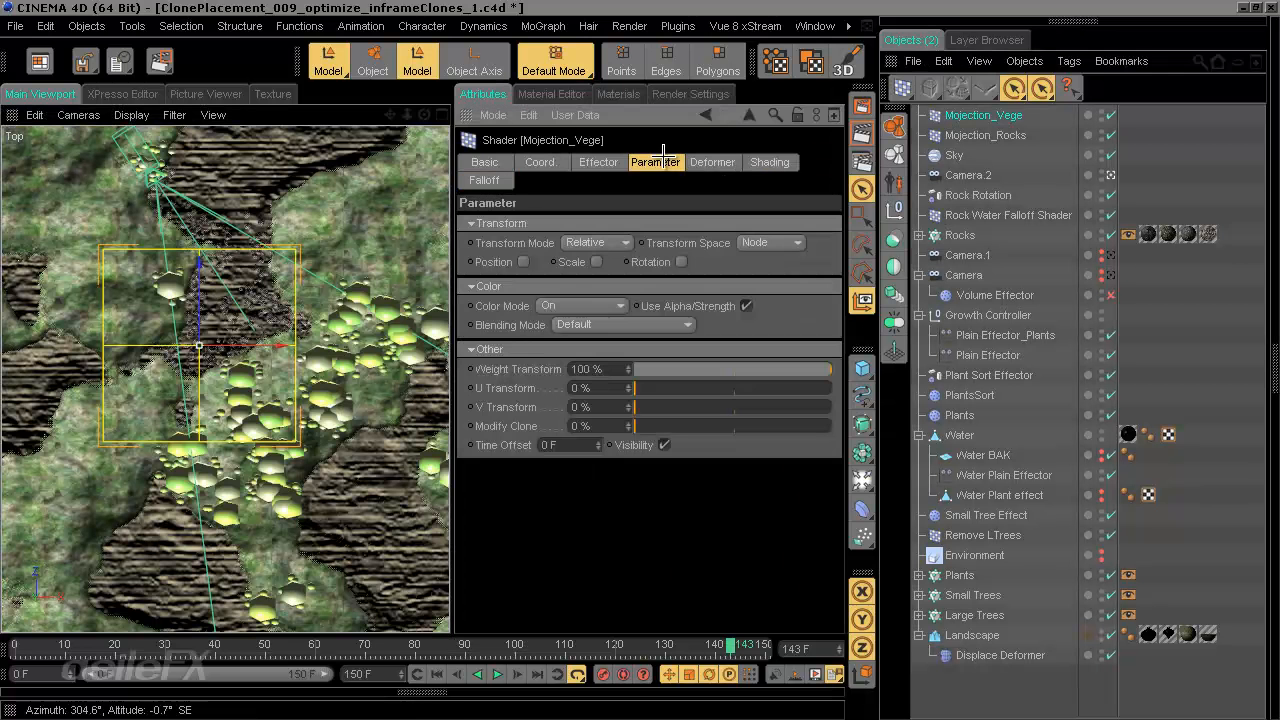
pyautogui.click(665, 445)
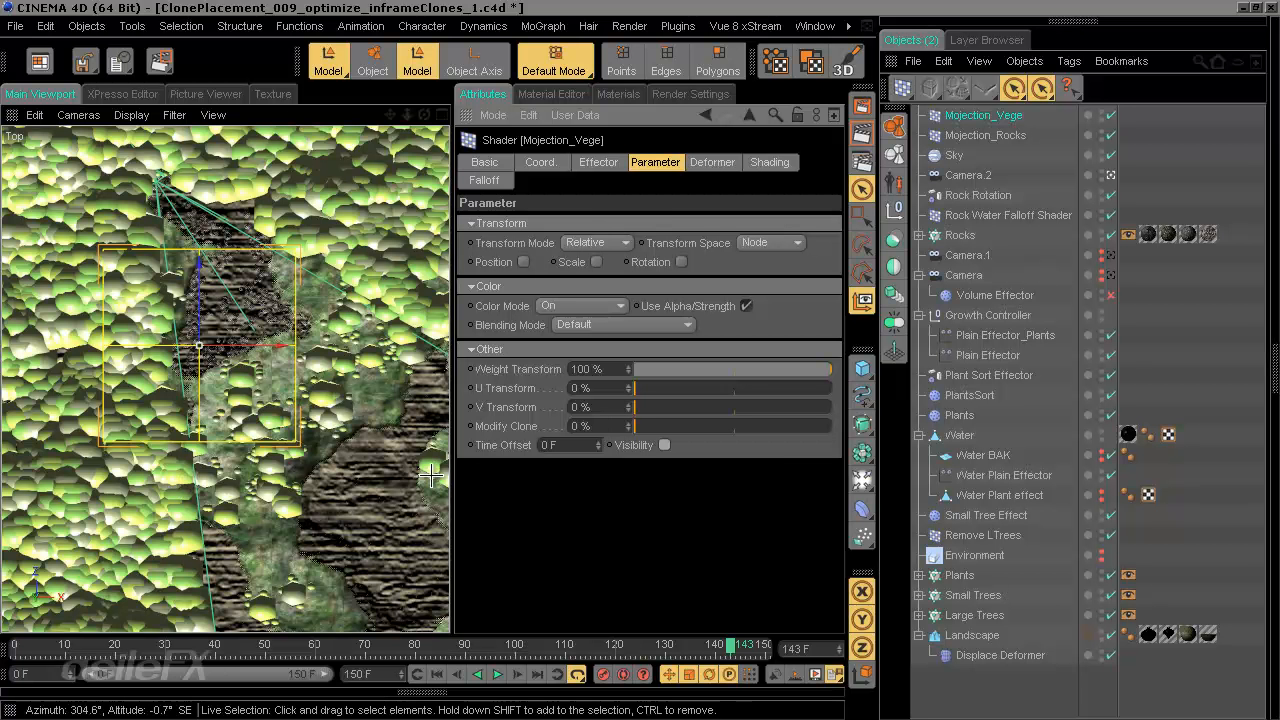
pyautogui.click(664, 445)
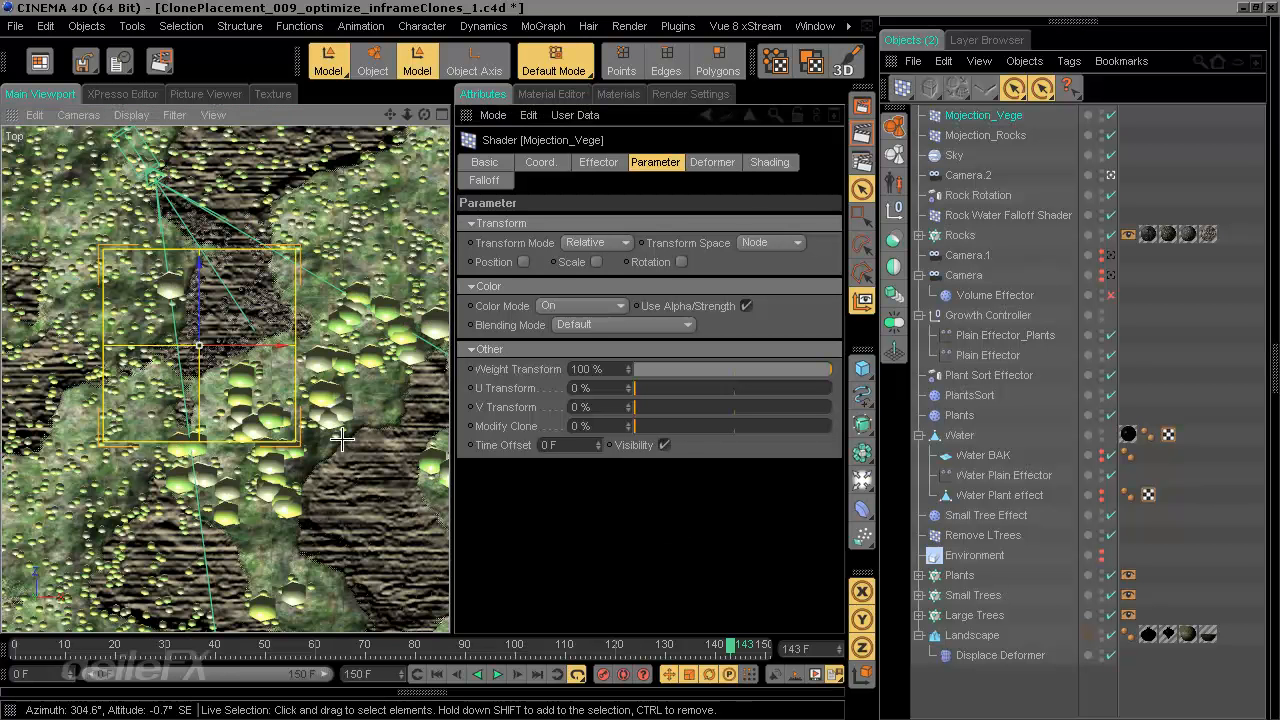
pyautogui.keyDown('alt'); pyautogui.moveTo(428, 318); pyautogui.dragTo(421, 388, button='middle'); pyautogui.keyUp('alt')
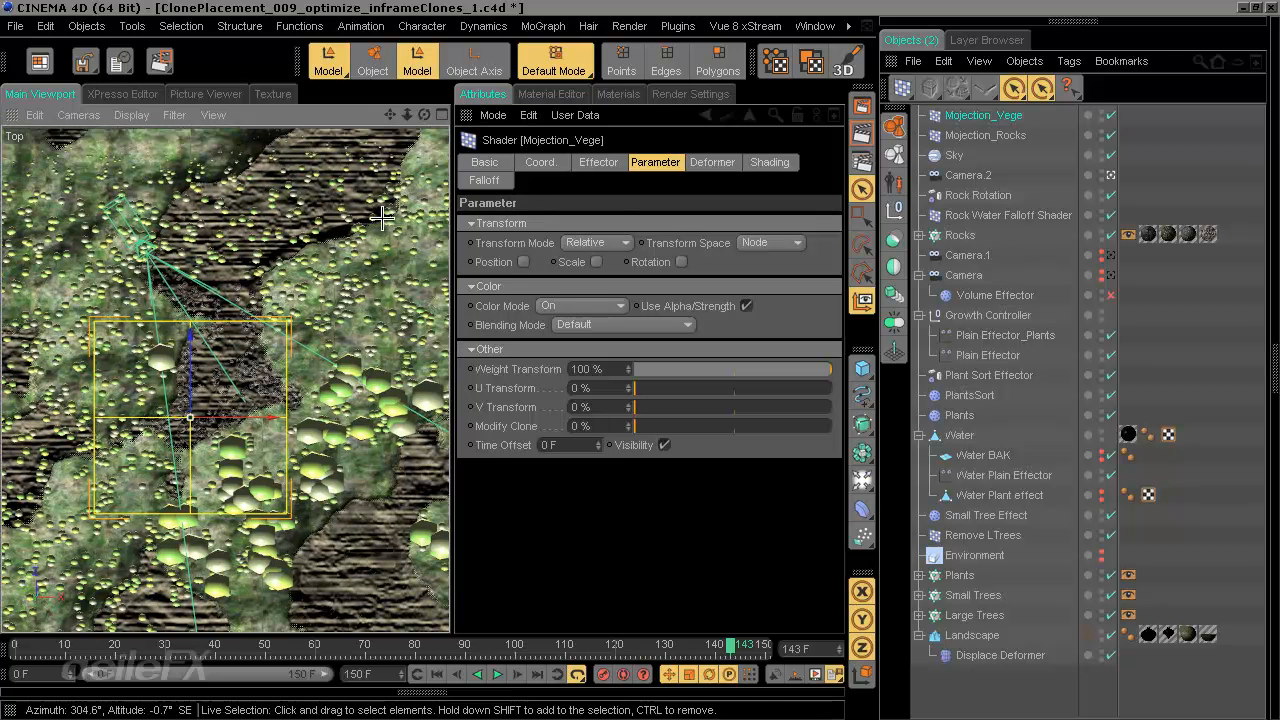
pyautogui.click(1106, 595)
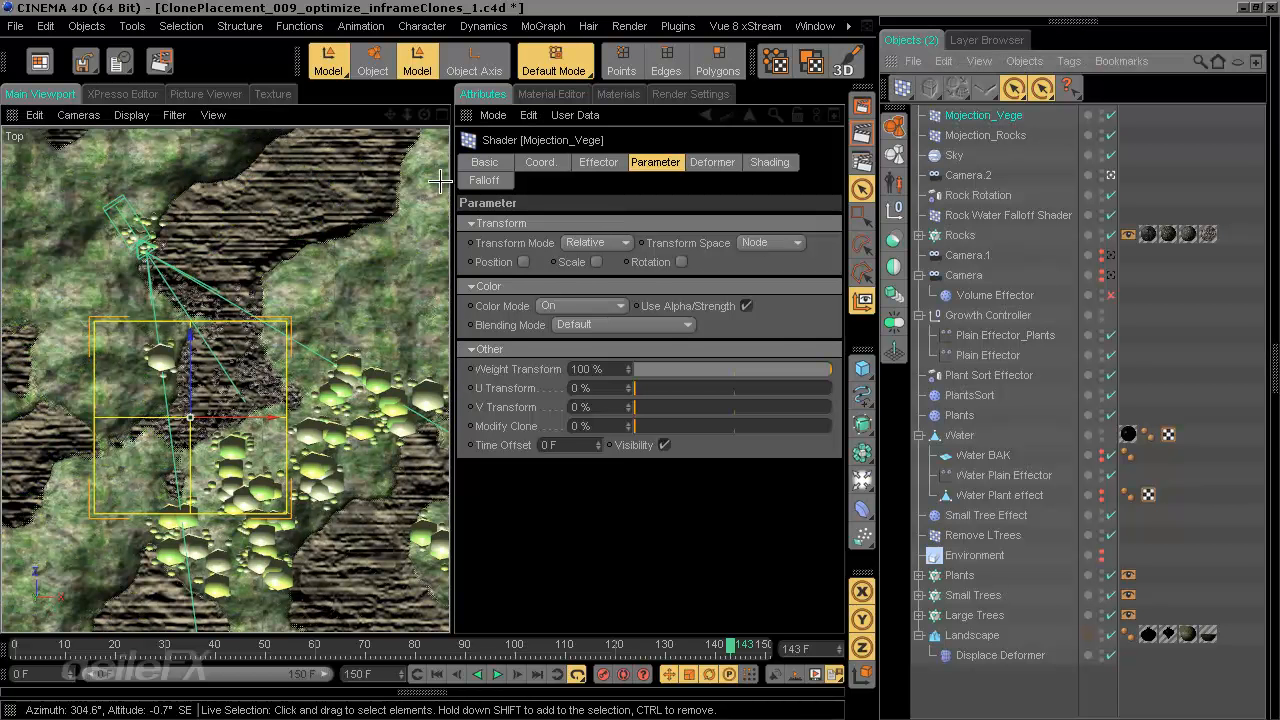
# Step: Inspect the scene in an enlarged perspective view while scrubbing the animation, ending at frame 142
pyautogui.middleClick(216, 271)
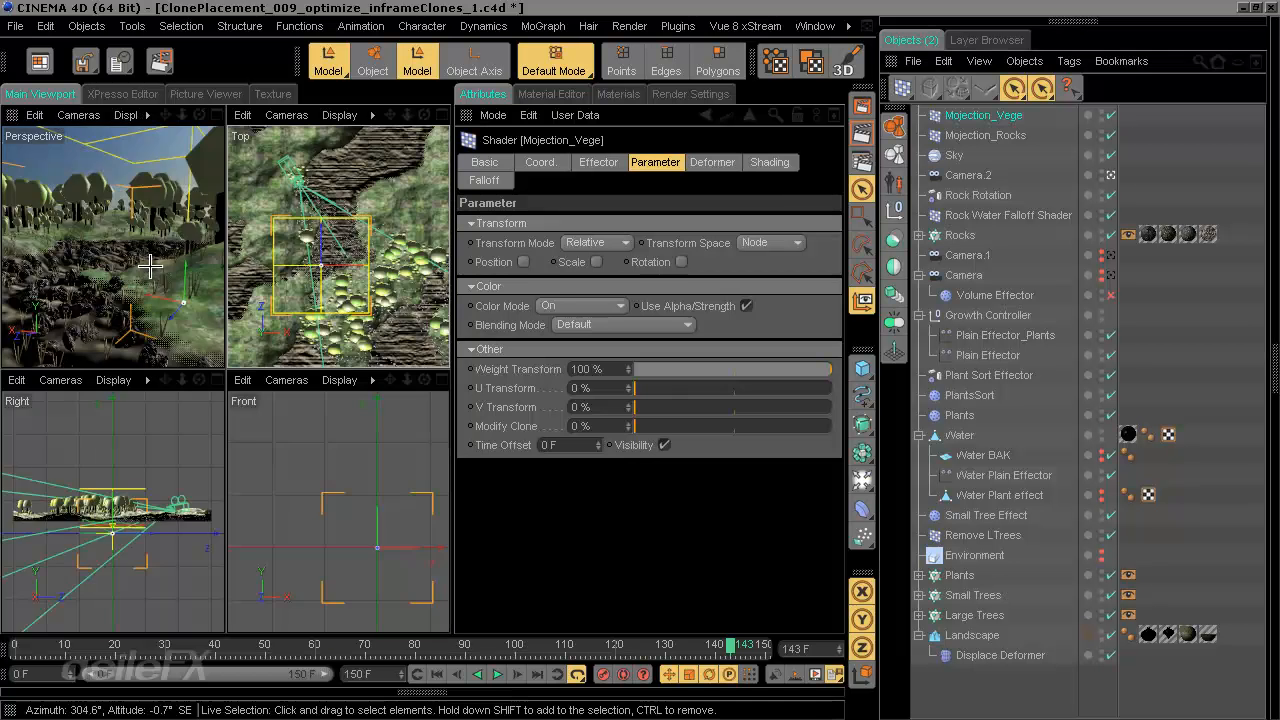
pyautogui.middleClick(150, 267)
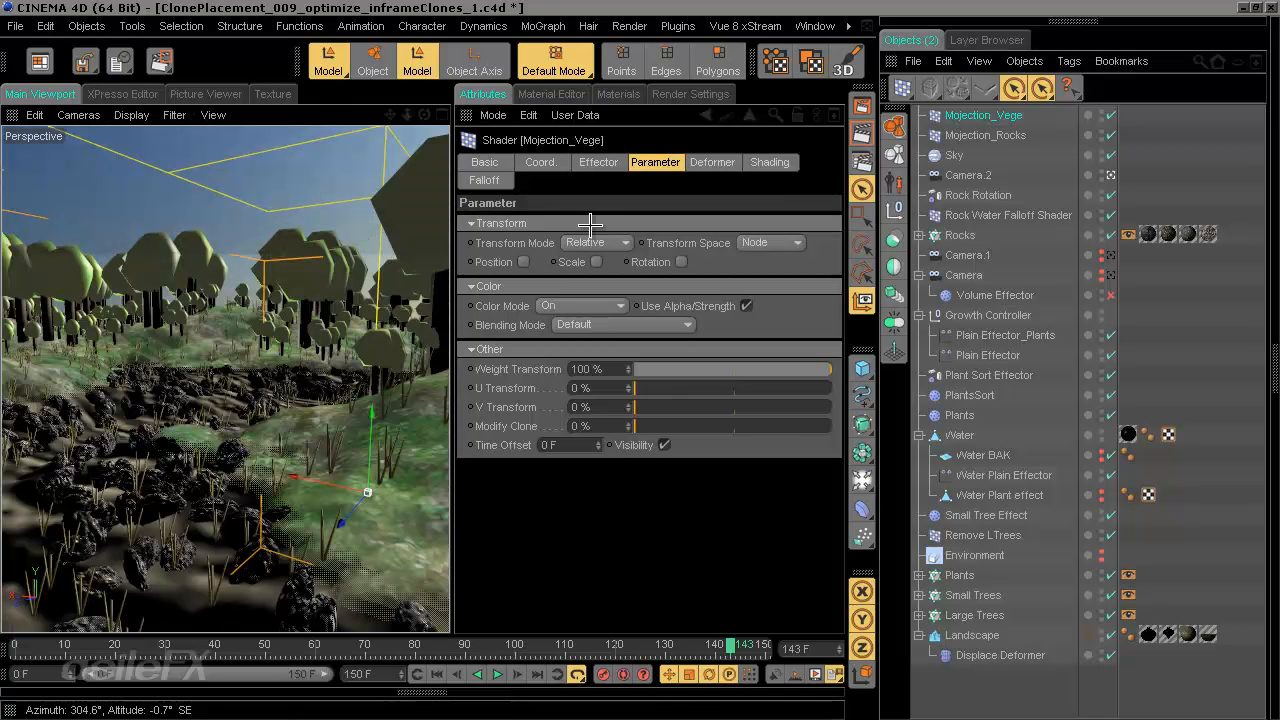
pyautogui.middleClick(465, 115)
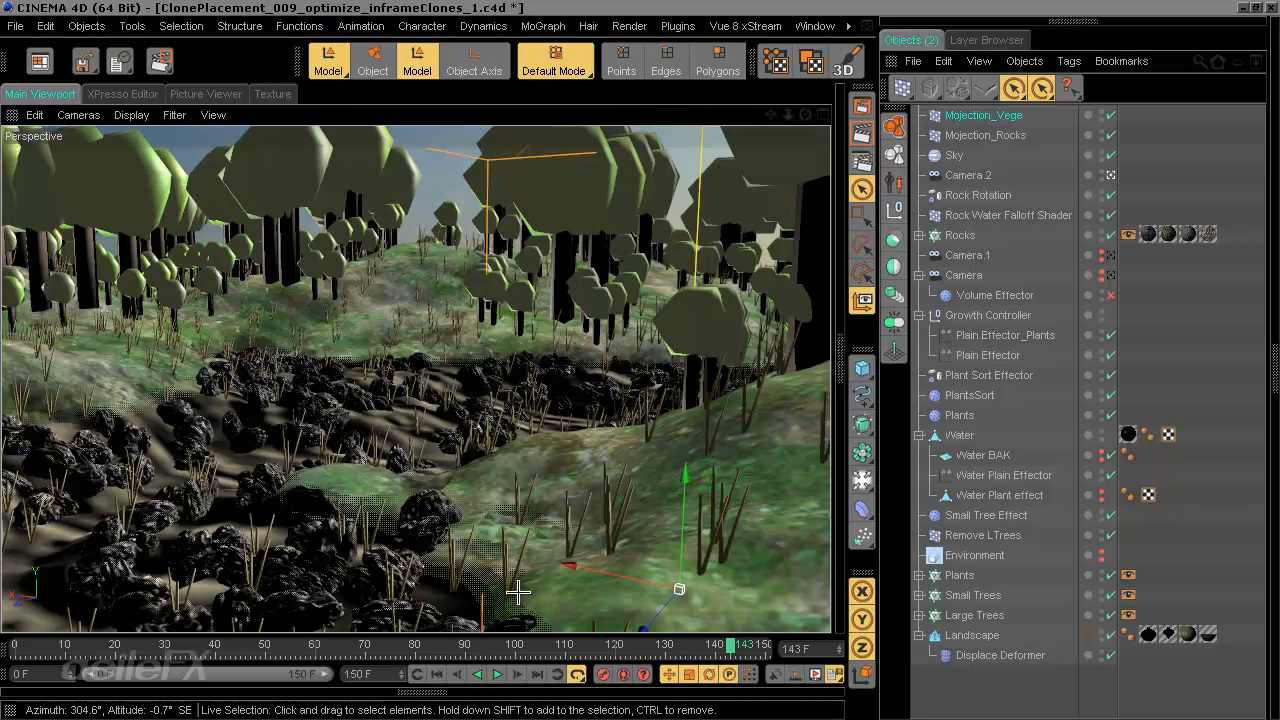
pyautogui.click(547, 651)
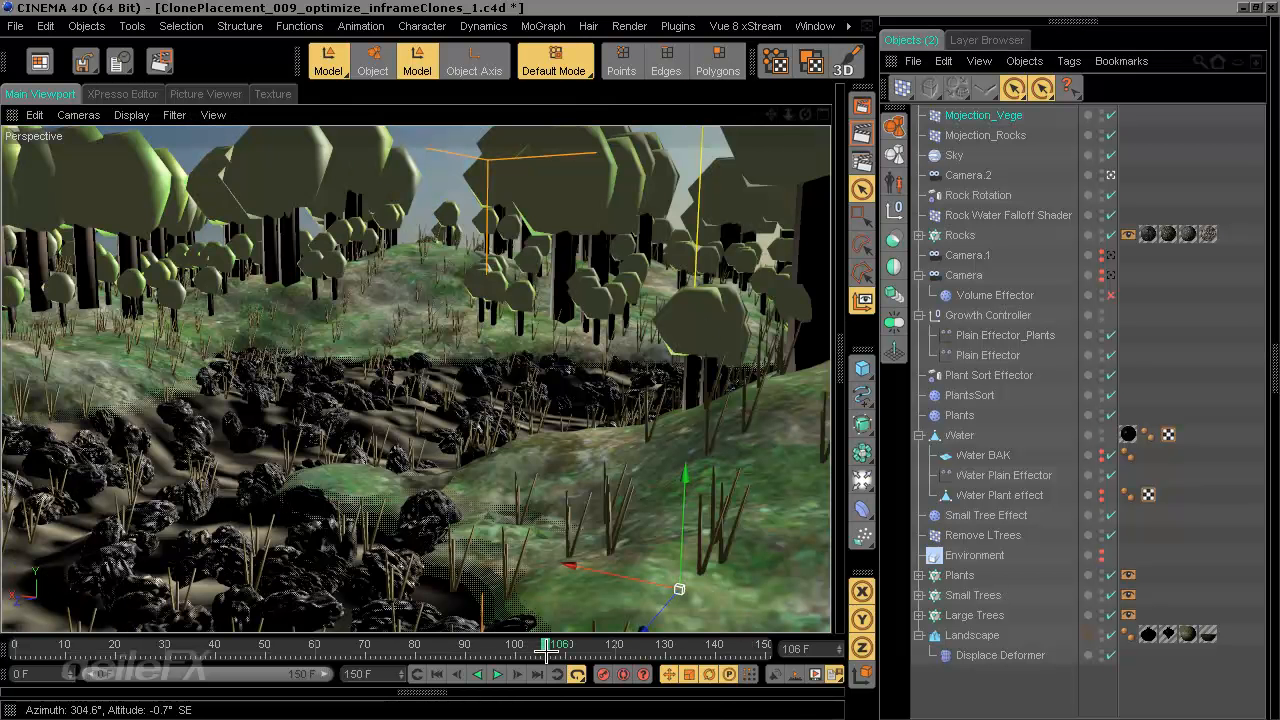
pyautogui.click(360, 645)
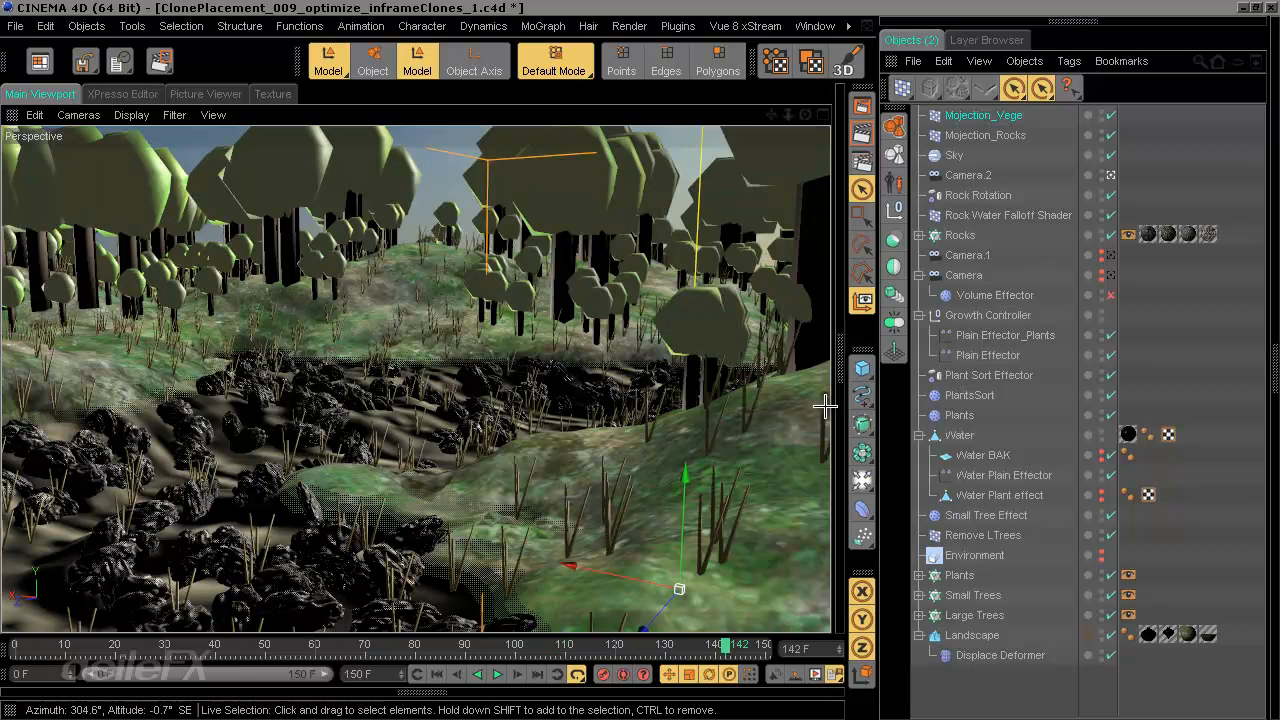
pyautogui.click(862, 300)
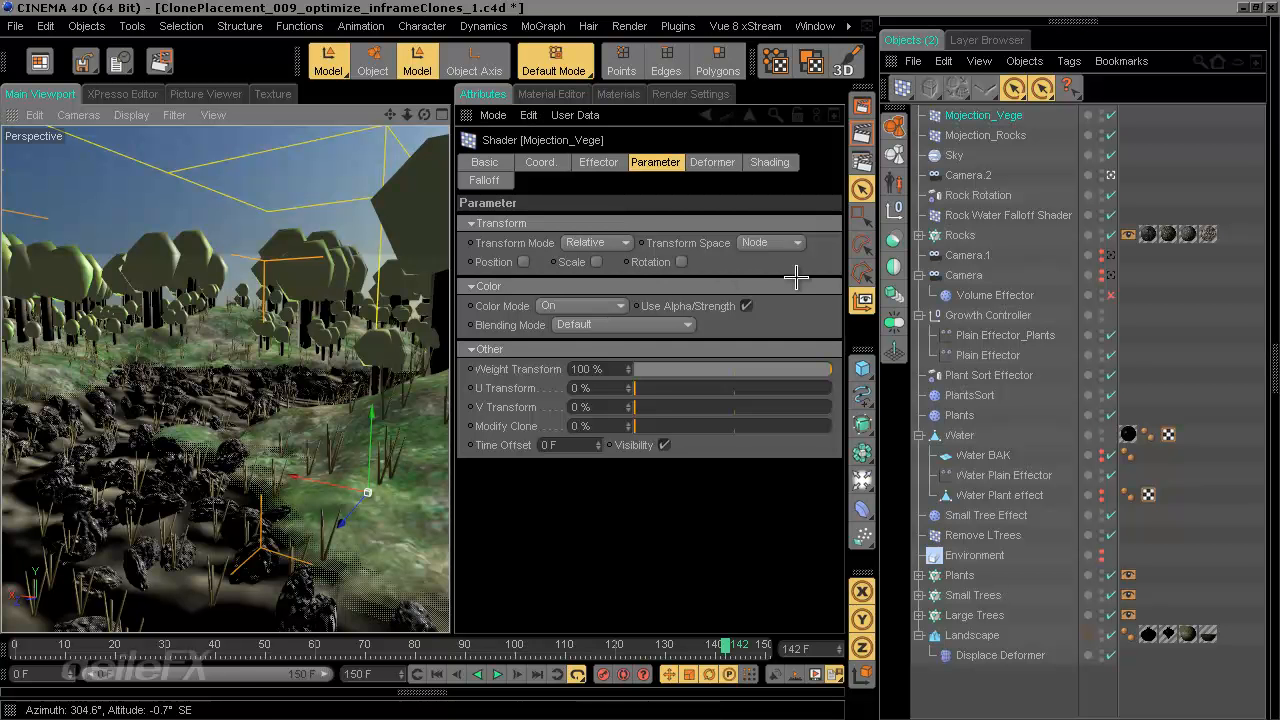
# Step: Move Mojection_Vege to the first place in the Plants cloner's effector order
pyautogui.click(966, 572)
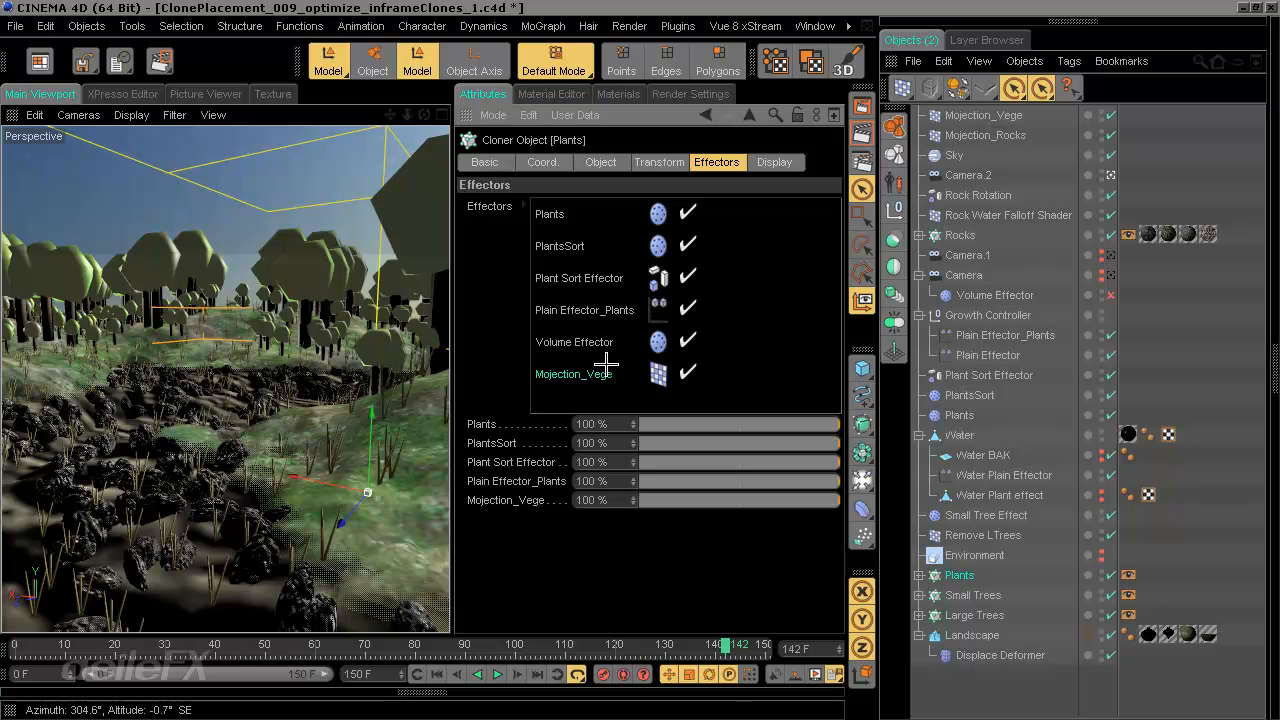
pyautogui.moveTo(607, 366); pyautogui.dragTo(578, 205)
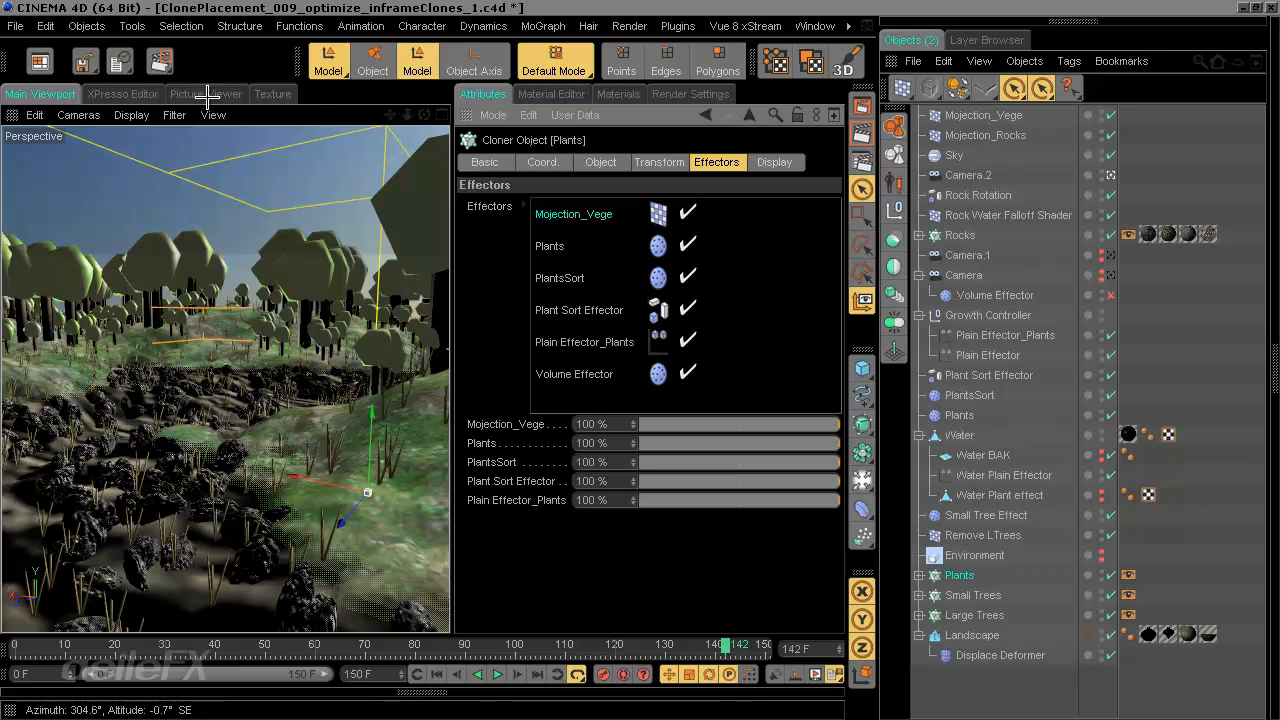
# Step: Examine the plant and rock clones around the camera and along the riverbed in a widened top view, with no object selected
pyautogui.middleClick(252, 238)
pyautogui.middleClick(346, 222)
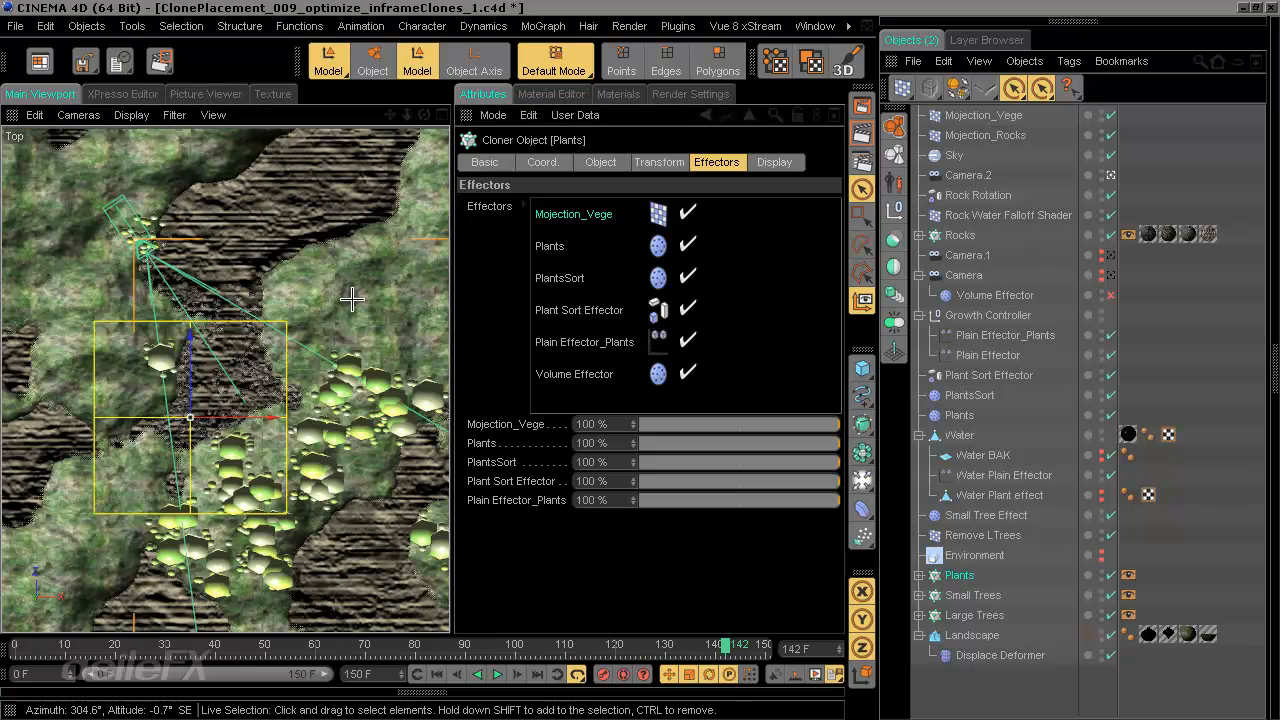
pyautogui.scroll(5, 352, 297)
pyautogui.scroll(3, 352, 299)
pyautogui.keyDown('alt'); pyautogui.moveTo(432, 352); pyautogui.dragTo(187, 281, button='middle'); pyautogui.keyUp('alt')
pyautogui.scroll(5, 454, 364)
pyautogui.scroll(2, 191, 277)
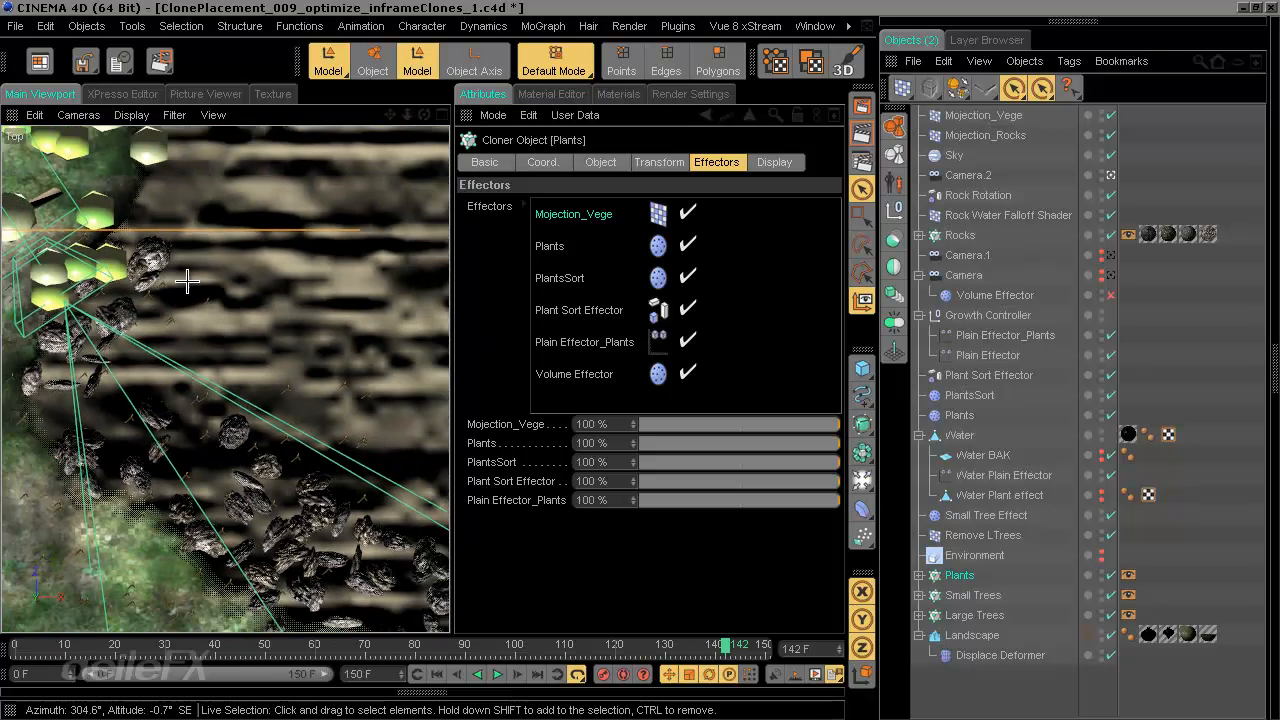
pyautogui.click(1006, 689)
pyautogui.middleClick(467, 115)
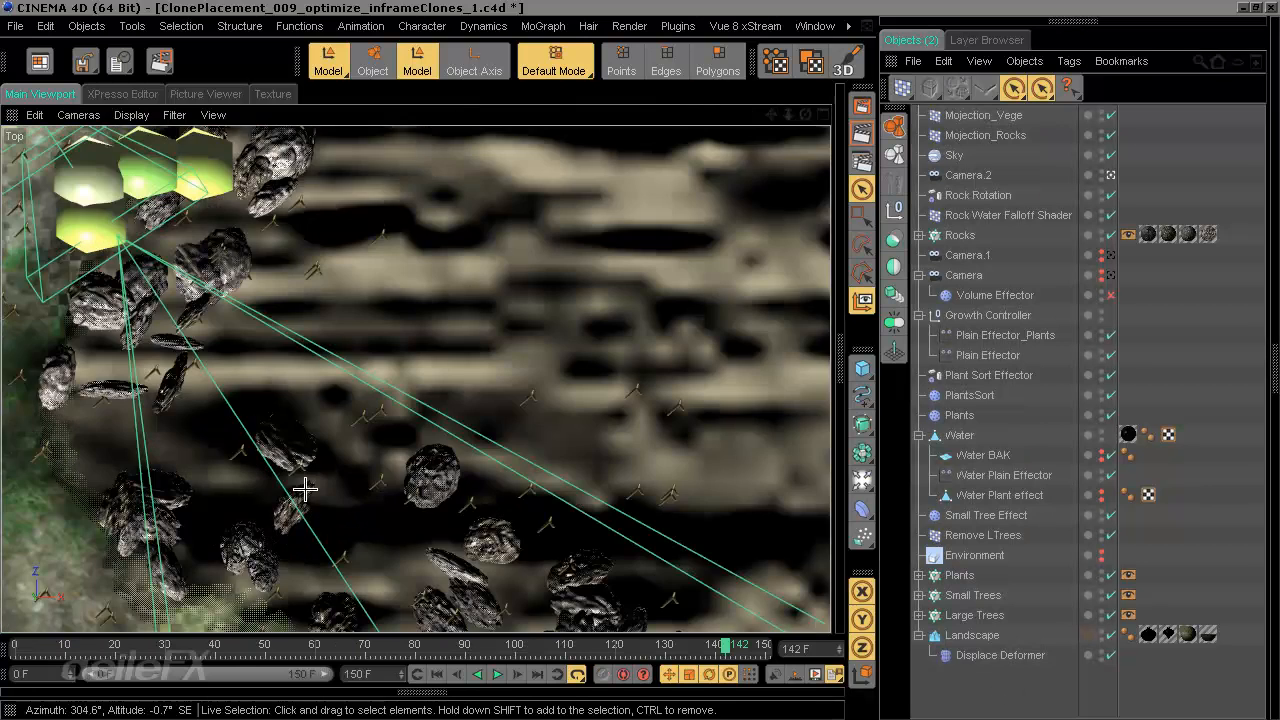
pyautogui.keyDown('alt'); pyautogui.moveTo(640, 360); pyautogui.dragTo(715, 234, button='middle'); pyautogui.keyUp('alt')
pyautogui.keyDown('alt'); pyautogui.moveTo(374, 452); pyautogui.dragTo(260, 538, button='right'); pyautogui.keyUp('alt')
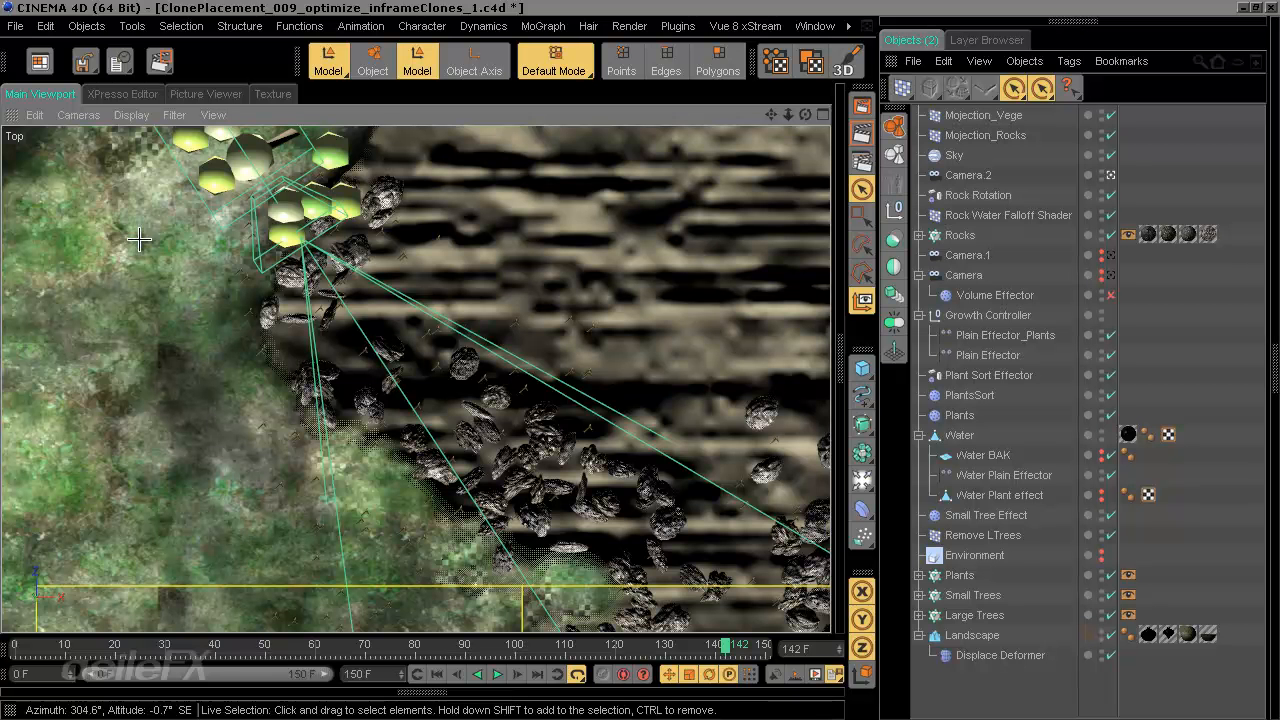
pyautogui.keyDown('alt'); pyautogui.moveTo(627, 355); pyautogui.dragTo(637, 326, button='middle'); pyautogui.keyUp('alt')
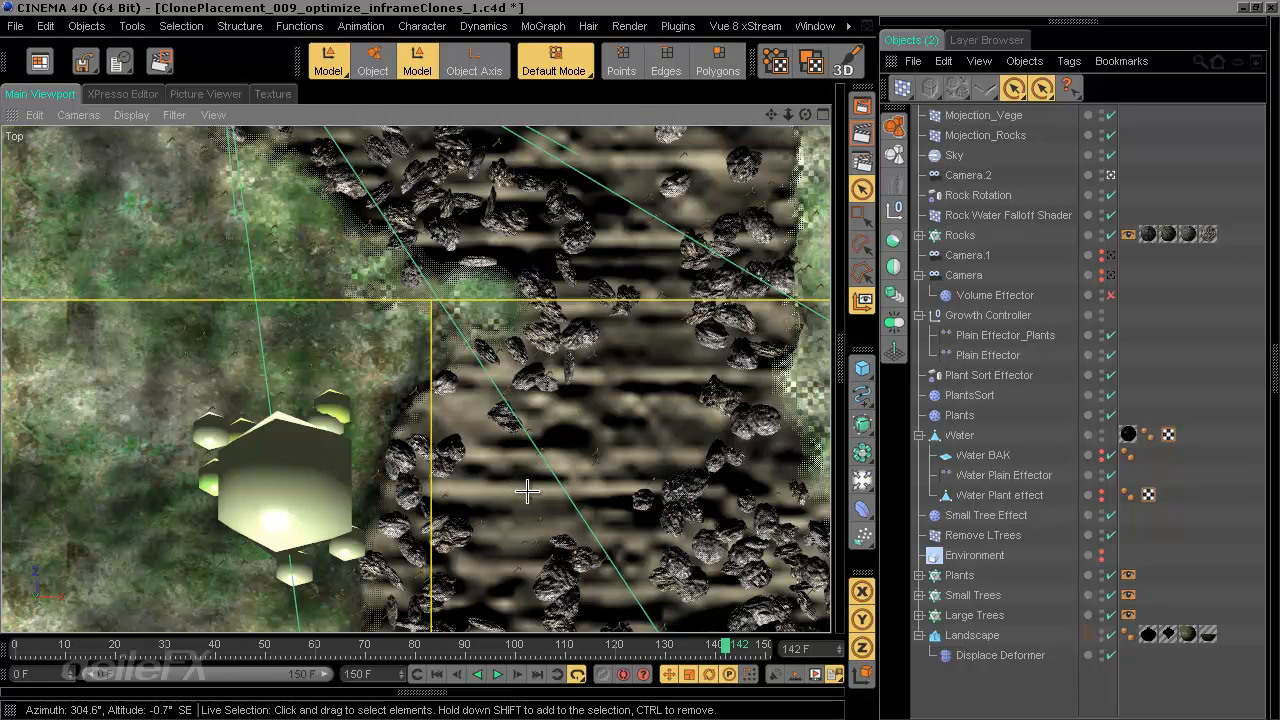
pyautogui.keyDown('alt'); pyautogui.moveTo(637, 358); pyautogui.dragTo(637, 360, button='middle'); pyautogui.keyUp('alt')
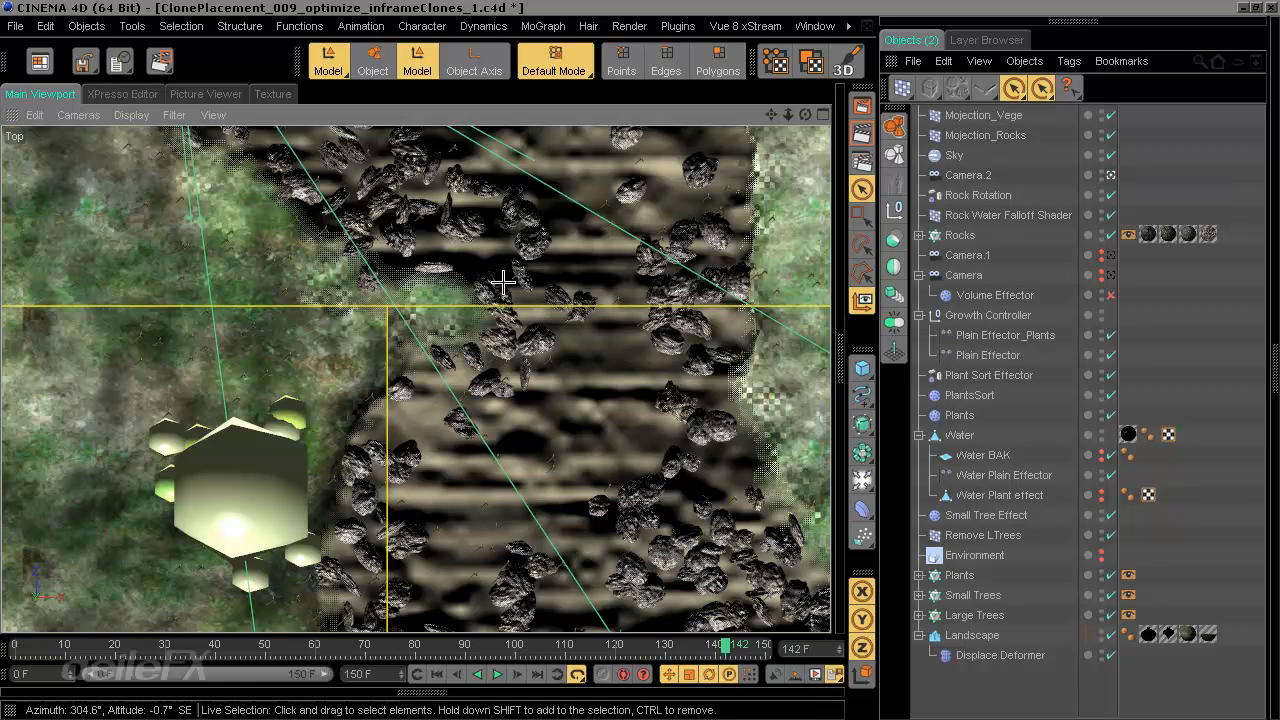
# Step: Return to the enlarged perspective view and check the clones at frame 87 and frame 120
pyautogui.middleClick(437, 270)
pyautogui.middleClick(326, 243)
pyautogui.click(450, 645)
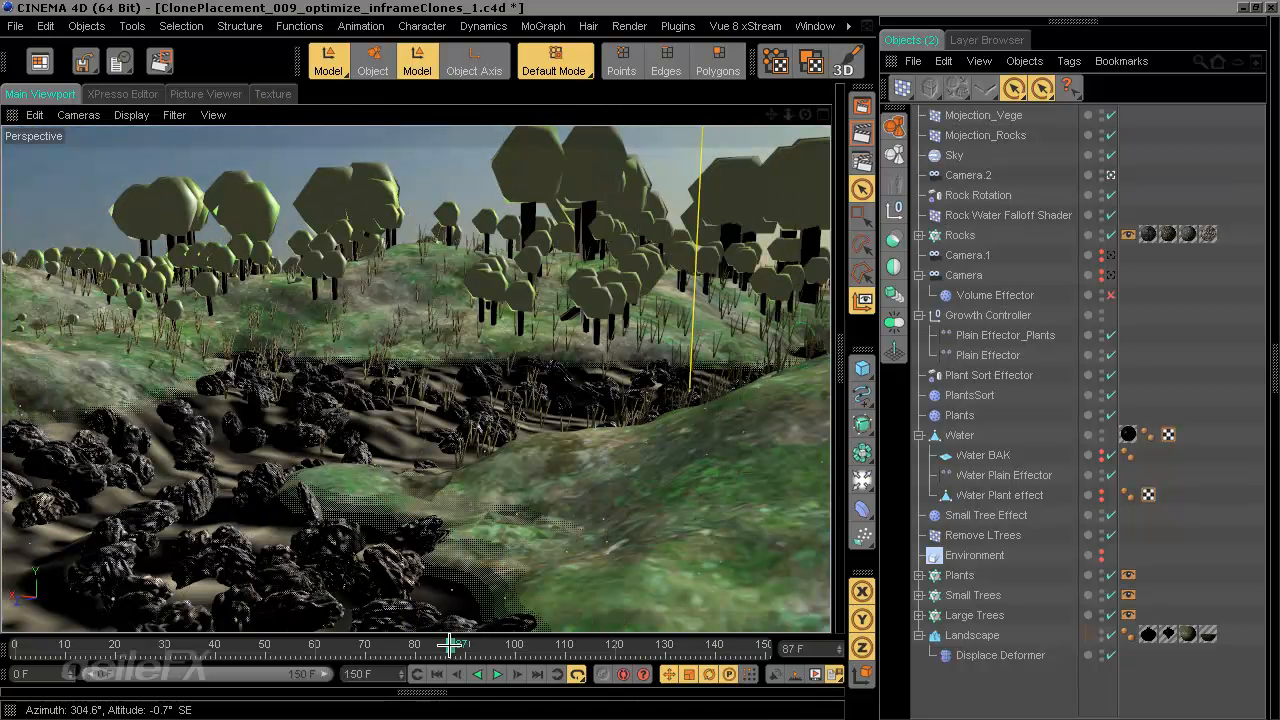
pyautogui.click(618, 643)
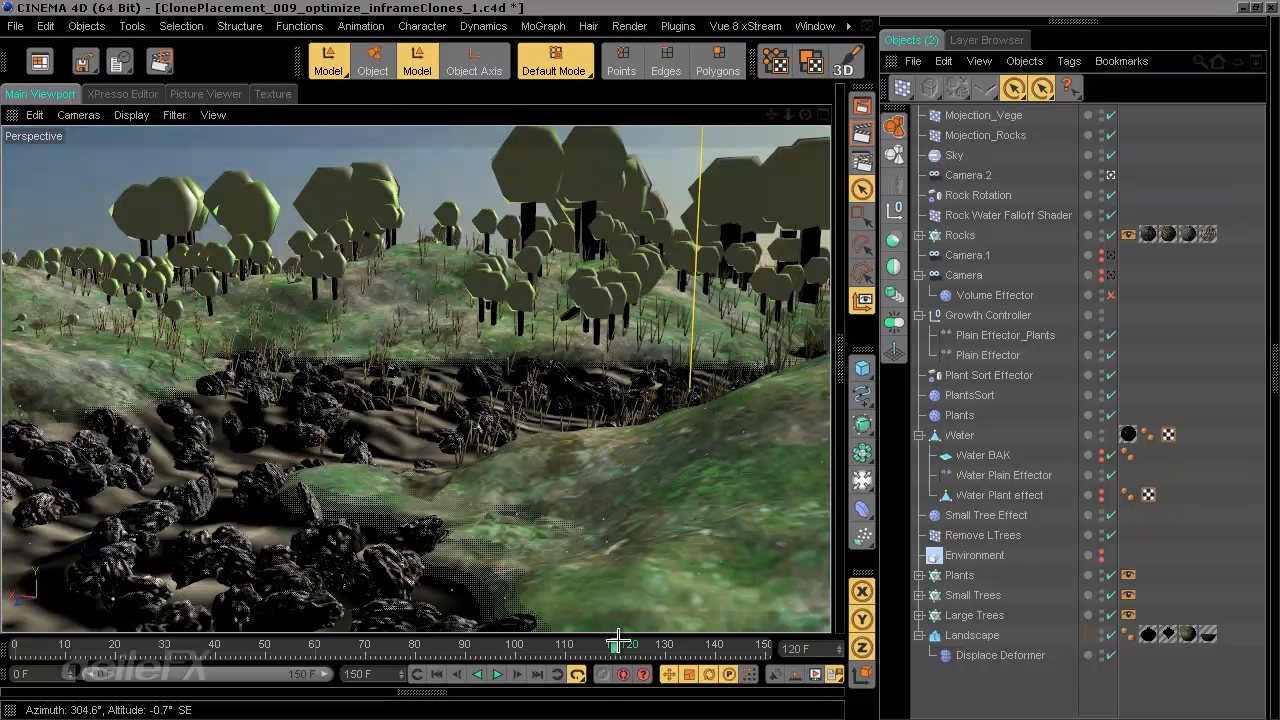